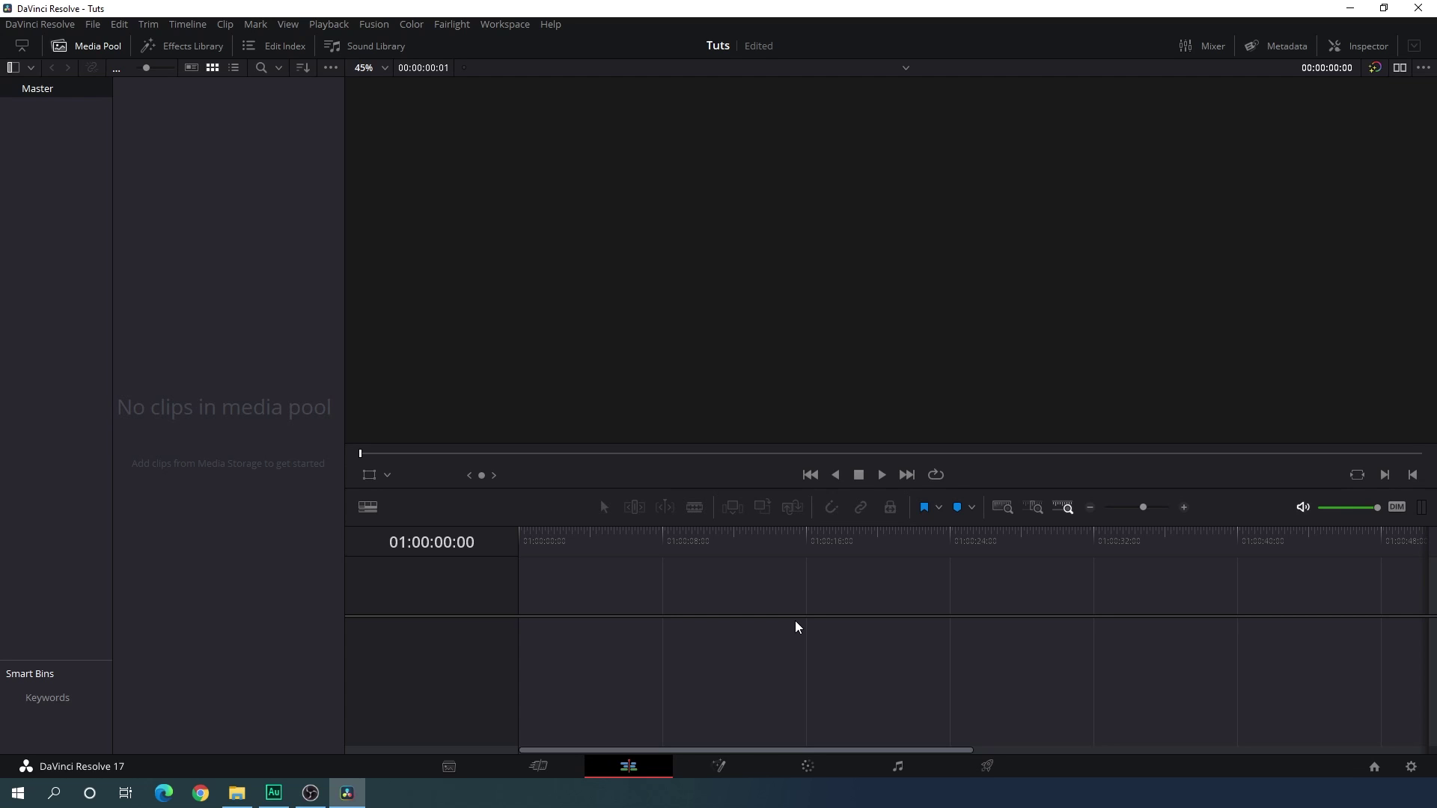
Set the project's timeline frame rate to 60 frames per second and save the project settings
left_click(1411, 767)
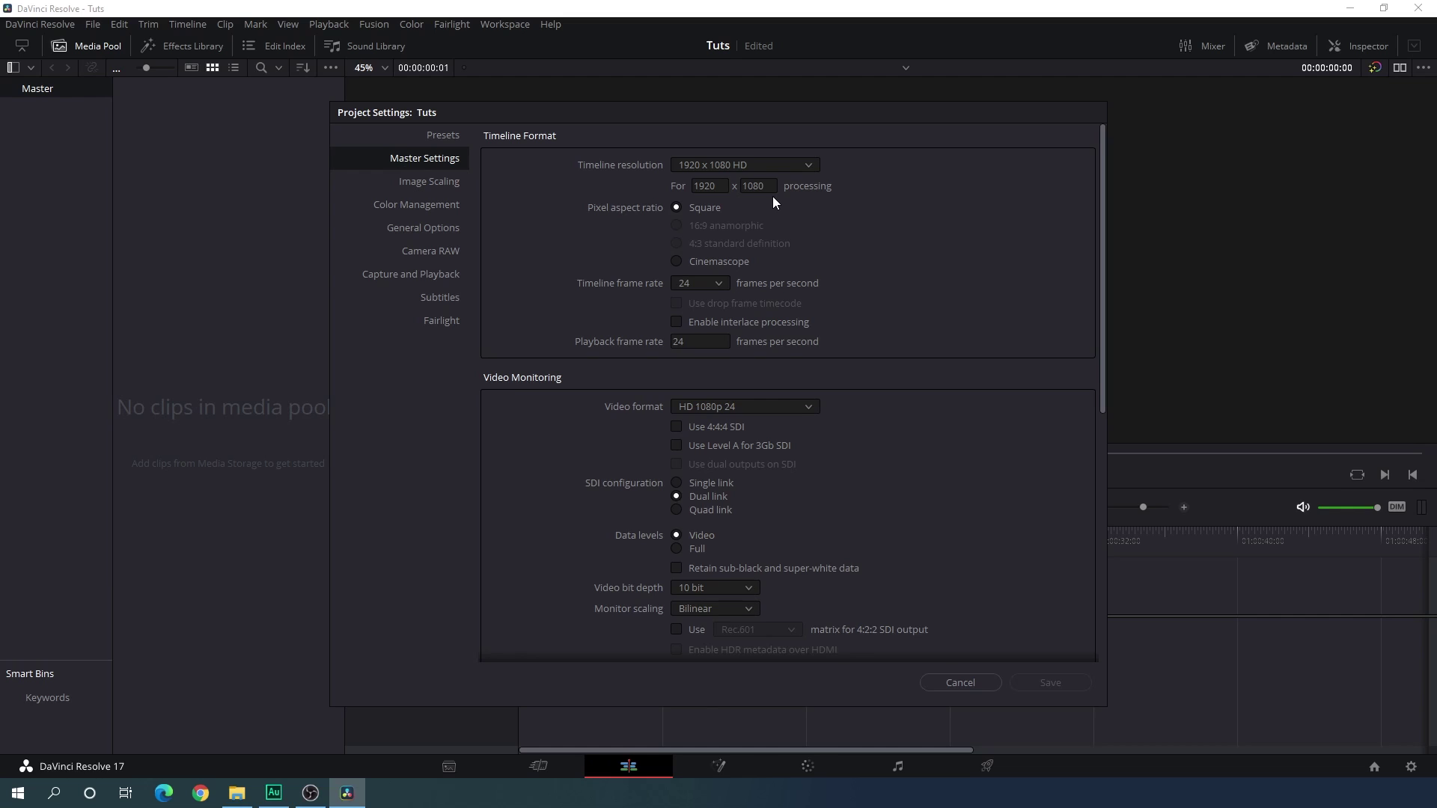
left_click(718, 285)
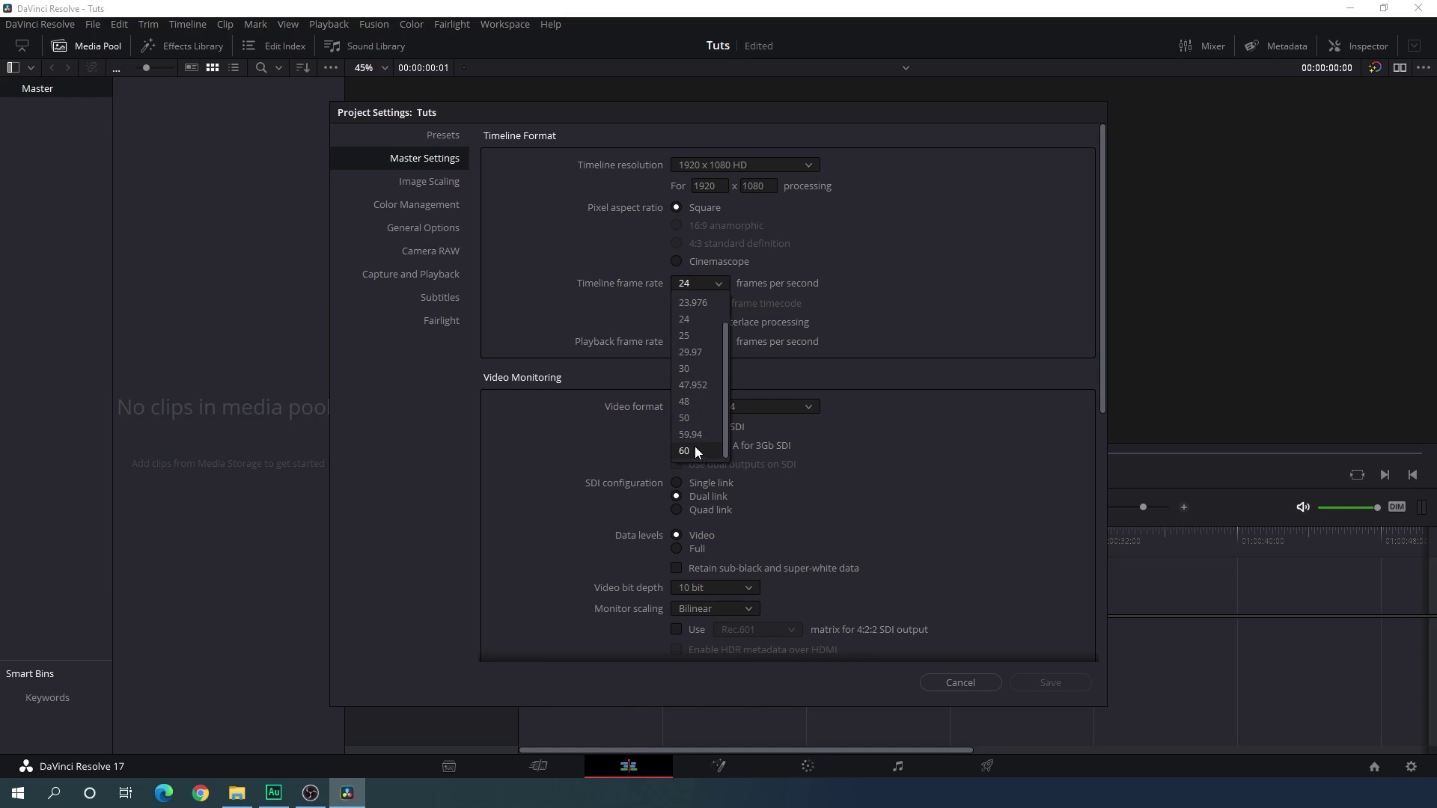
left_click(698, 451)
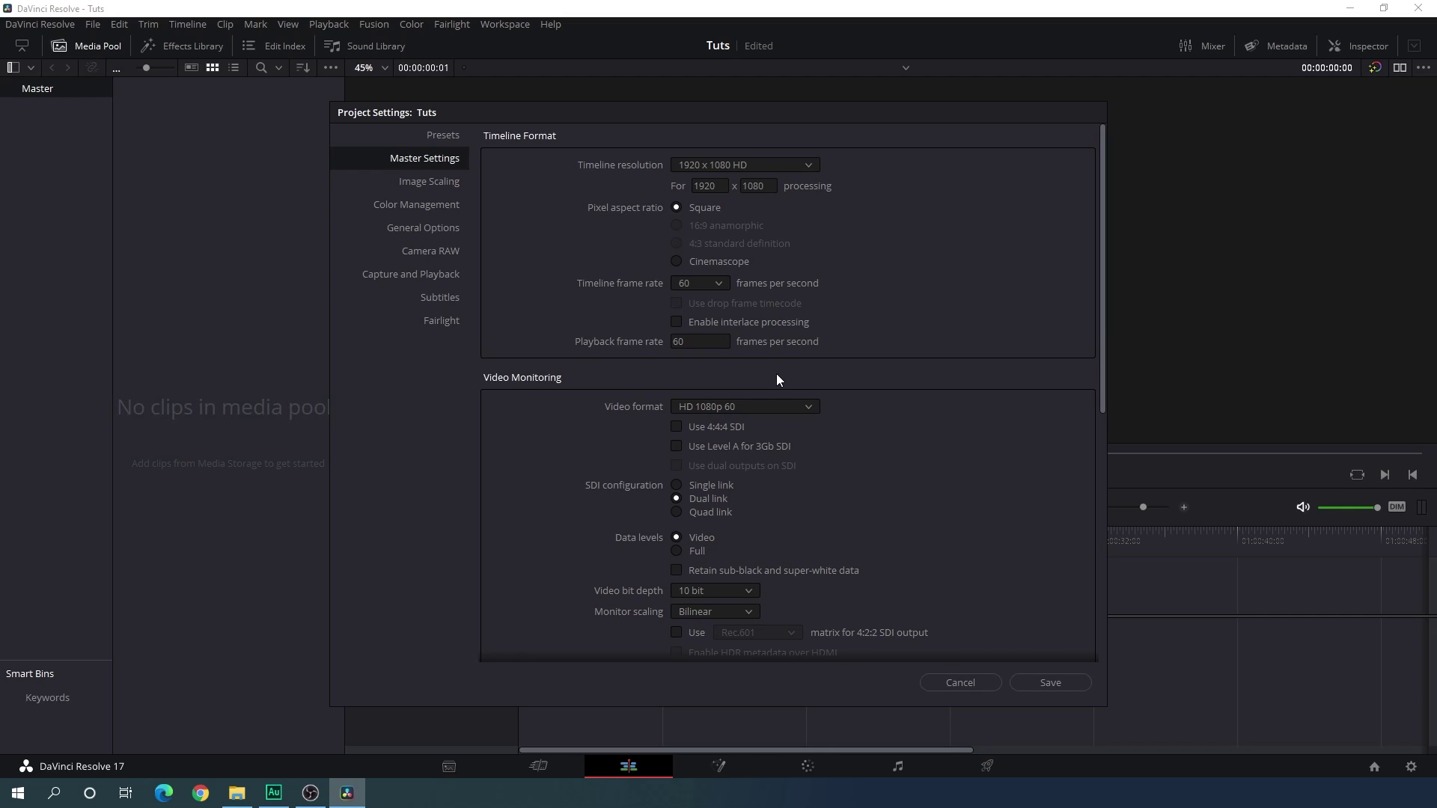
left_click(1036, 683)
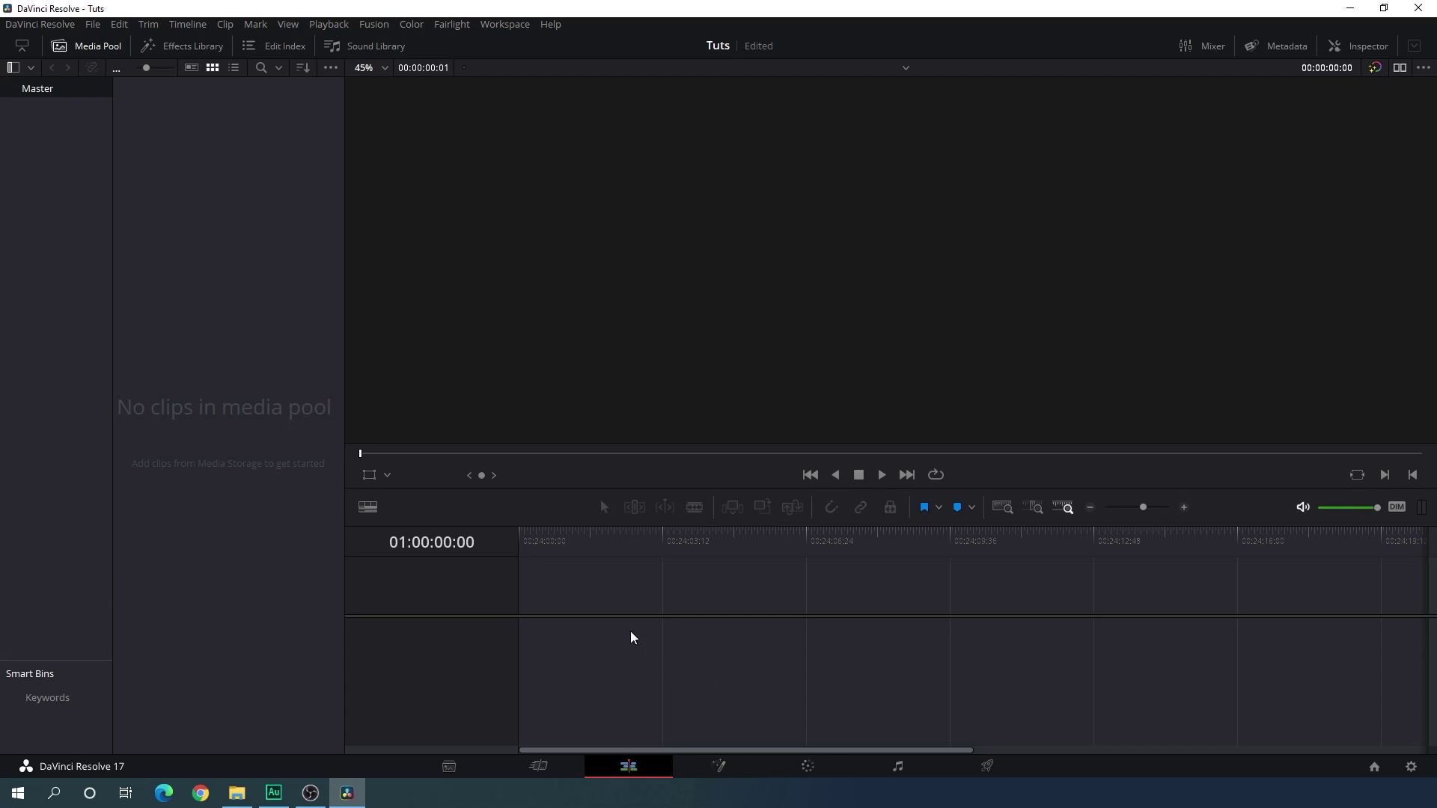
Create a new Fusion composition clip in the media pool with a duration of 4 seconds
right_click(197, 217)
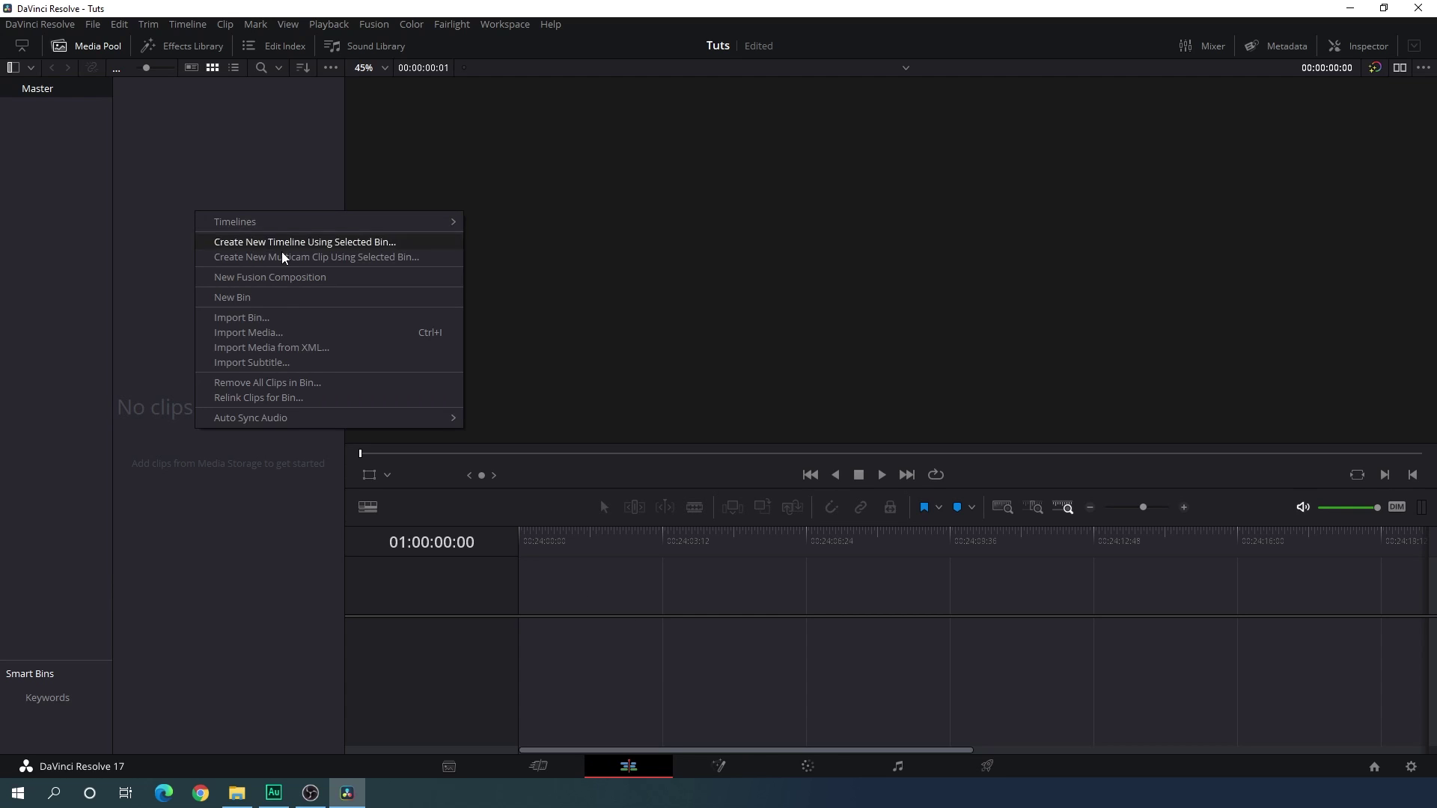
left_click(270, 278)
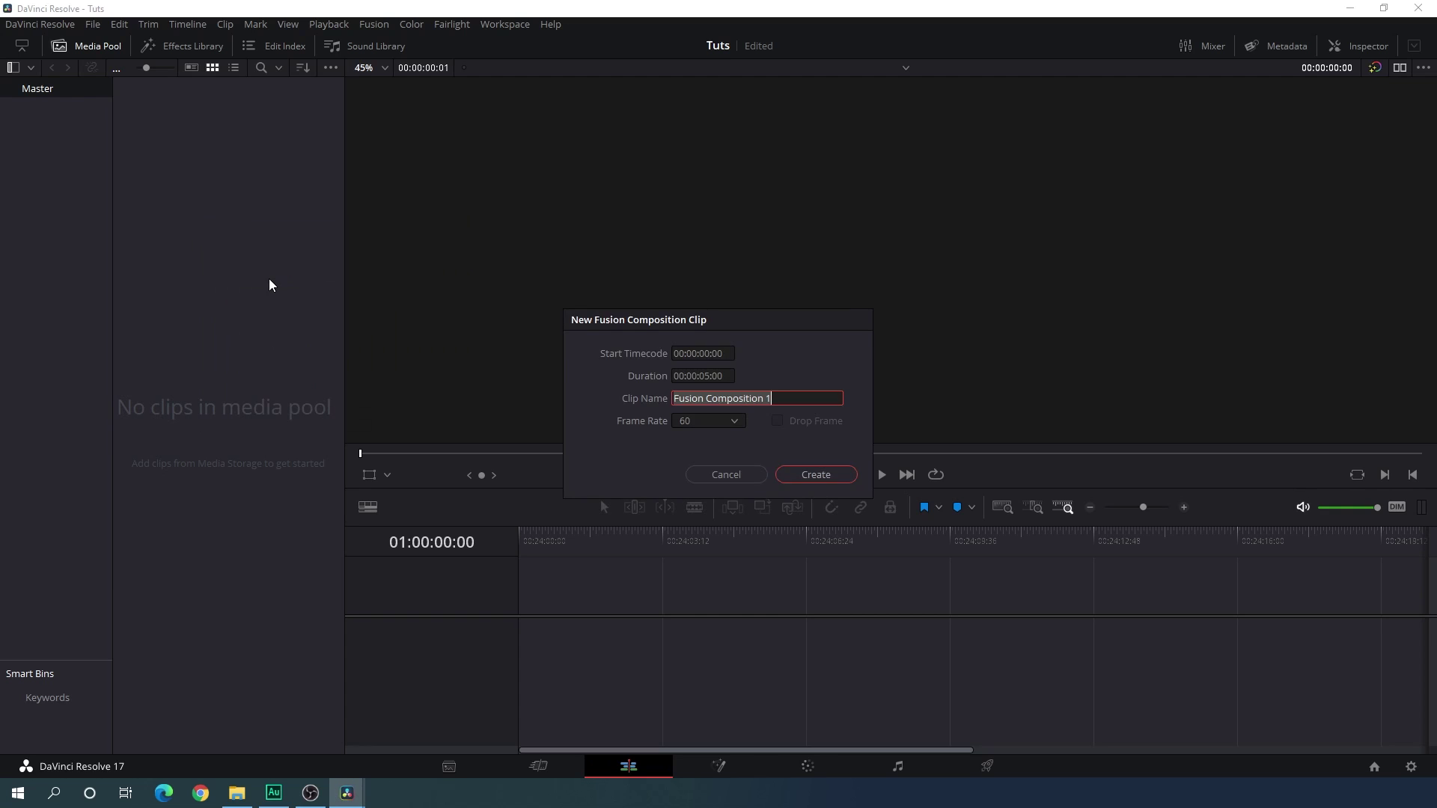
left_click(707, 377)
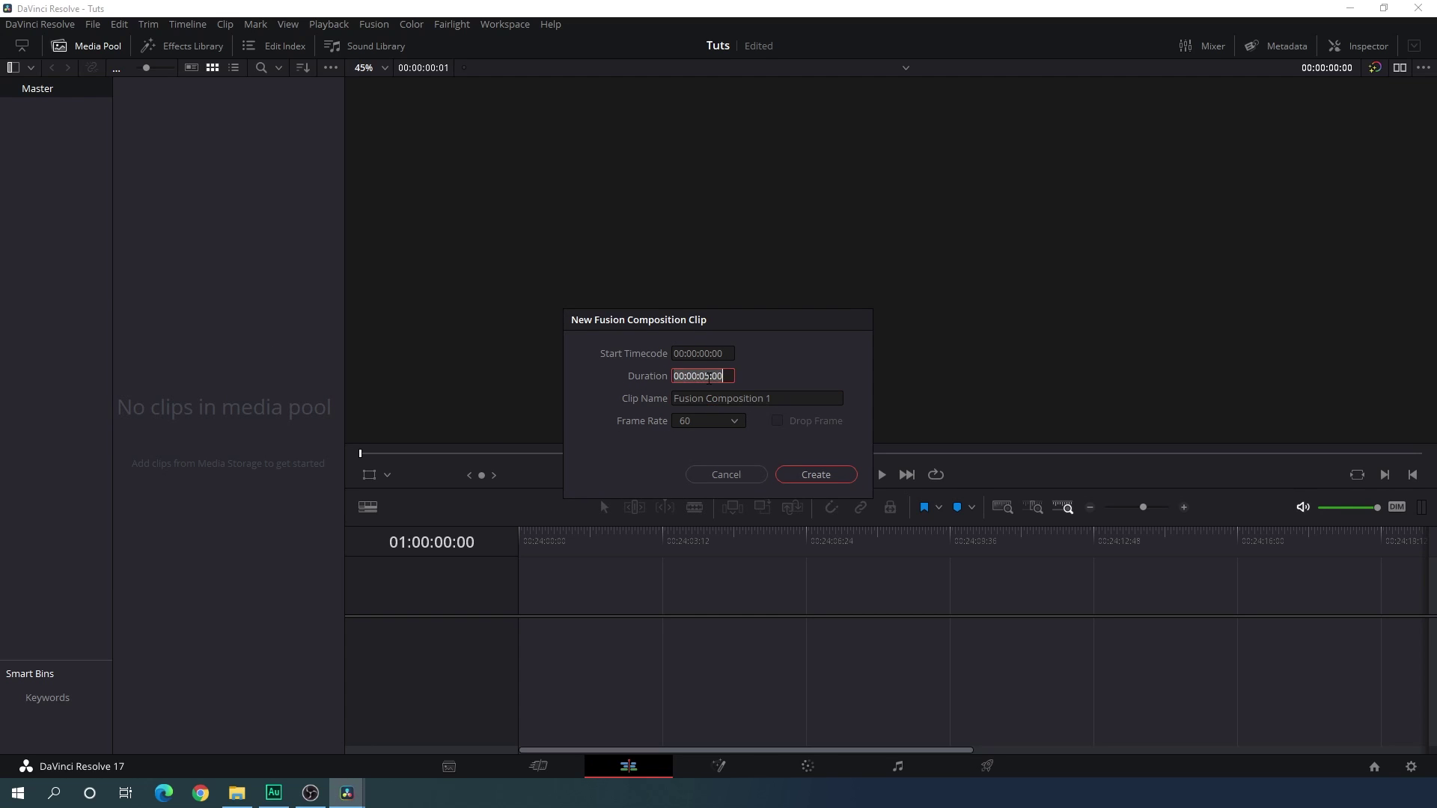
left_click(707, 376)
key("BackSpace")
type("4")
left_click(823, 477)
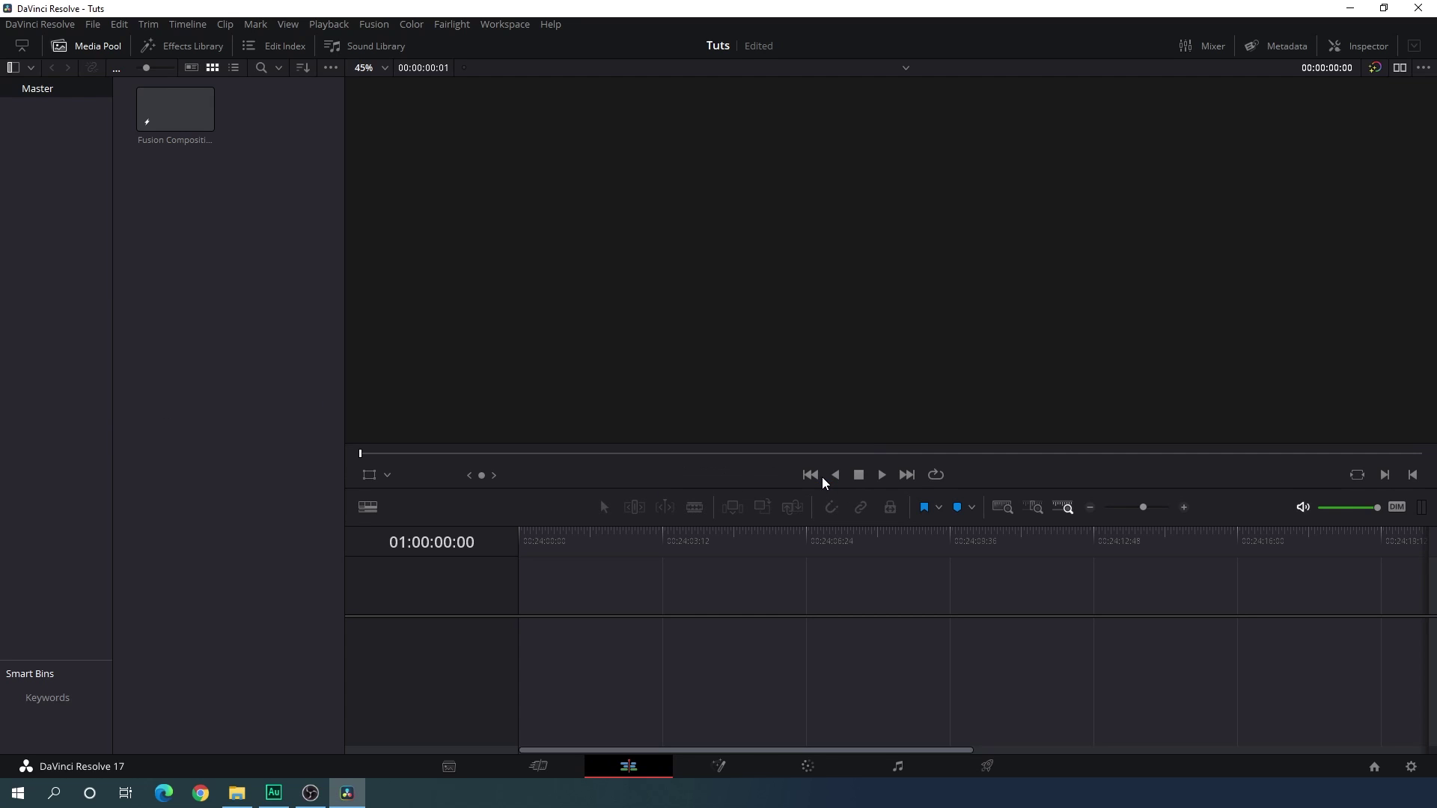
Place the Fusion composition at the start of the timeline and open it on the Fusion page
left_click_drag(177, 118, 528, 616)
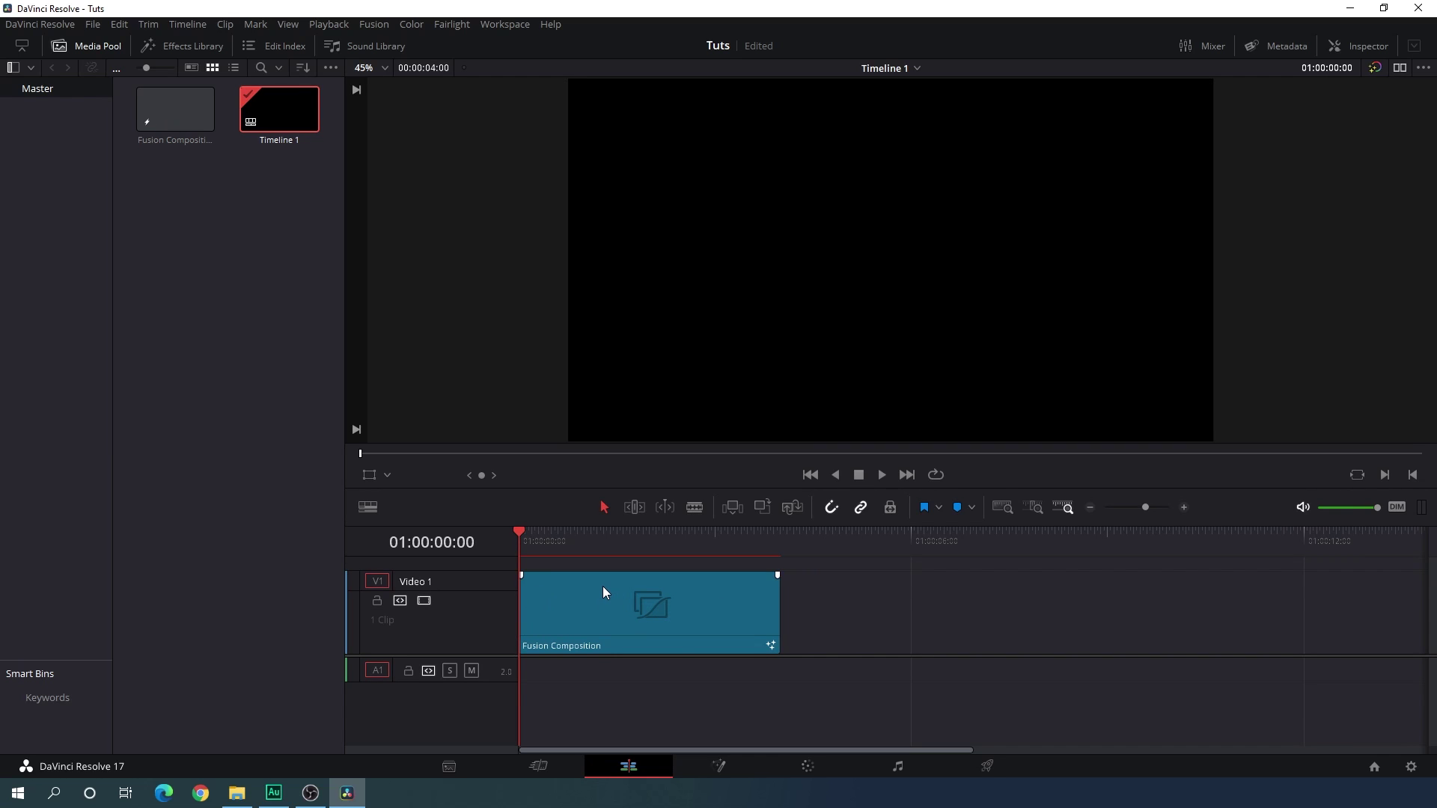
left_click(719, 767)
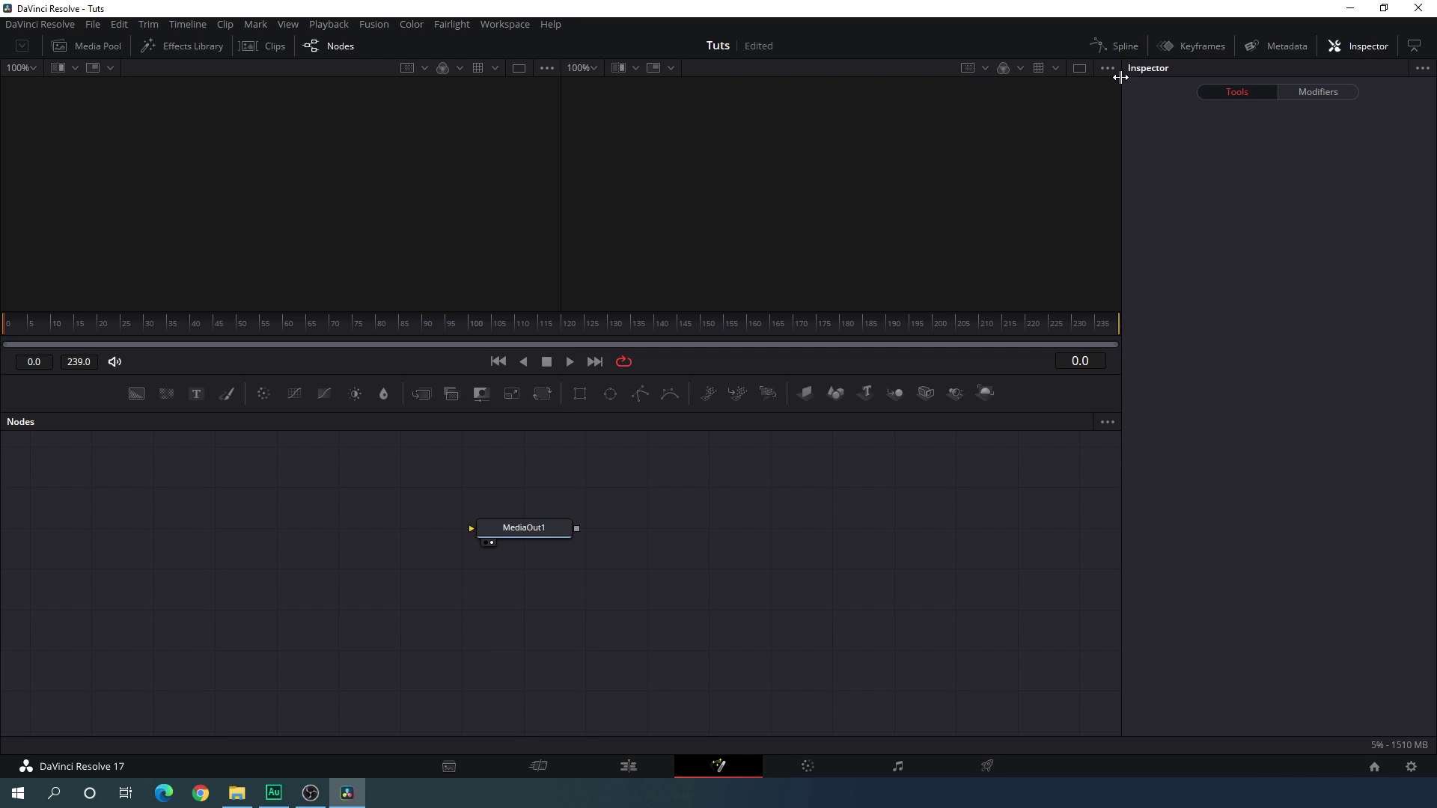
Set up a single, taller viewer and move the MediaOut1 node to the lower-right area of the node graph
left_click(1082, 72)
left_click_drag(601, 411, 600, 474)
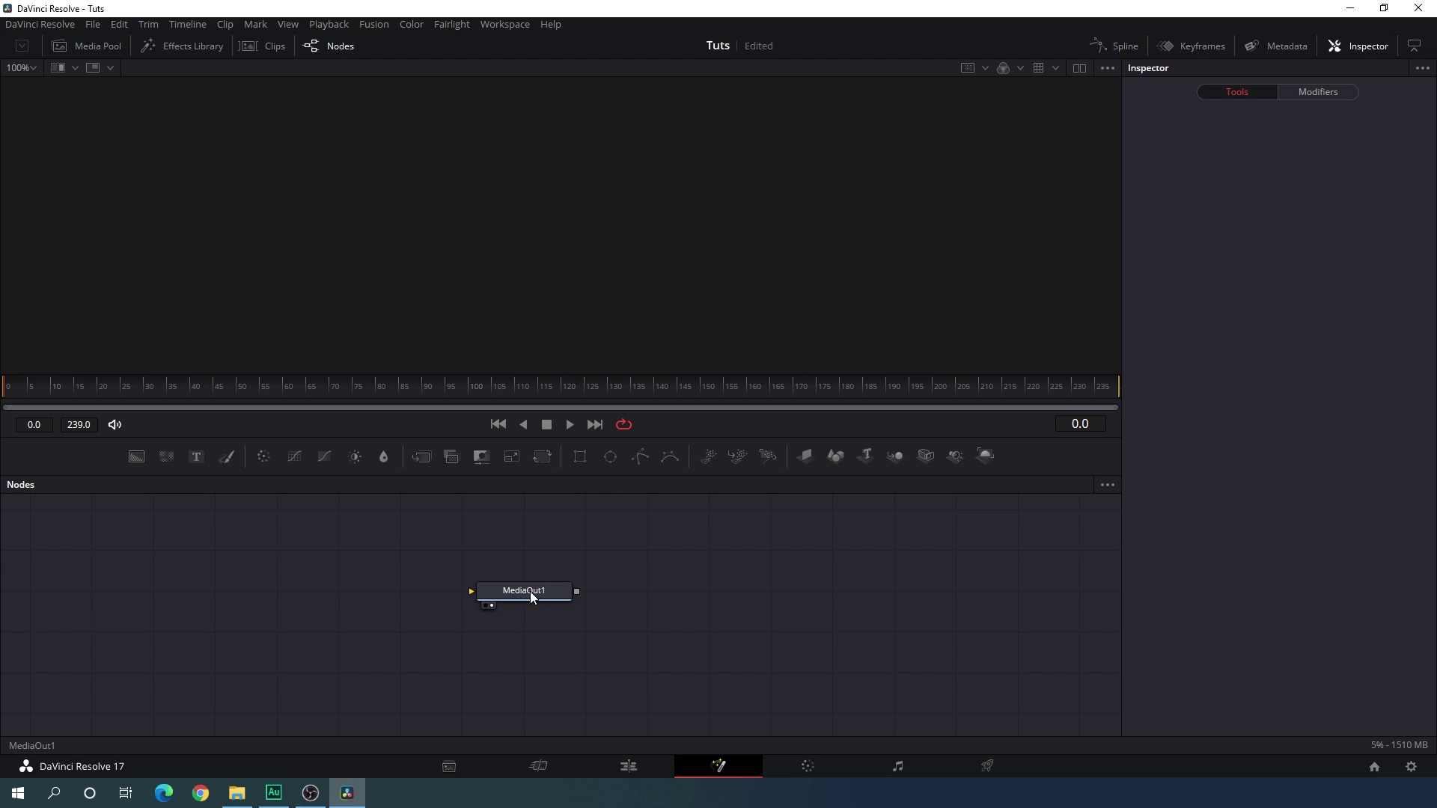
left_click_drag(530, 593, 1027, 677)
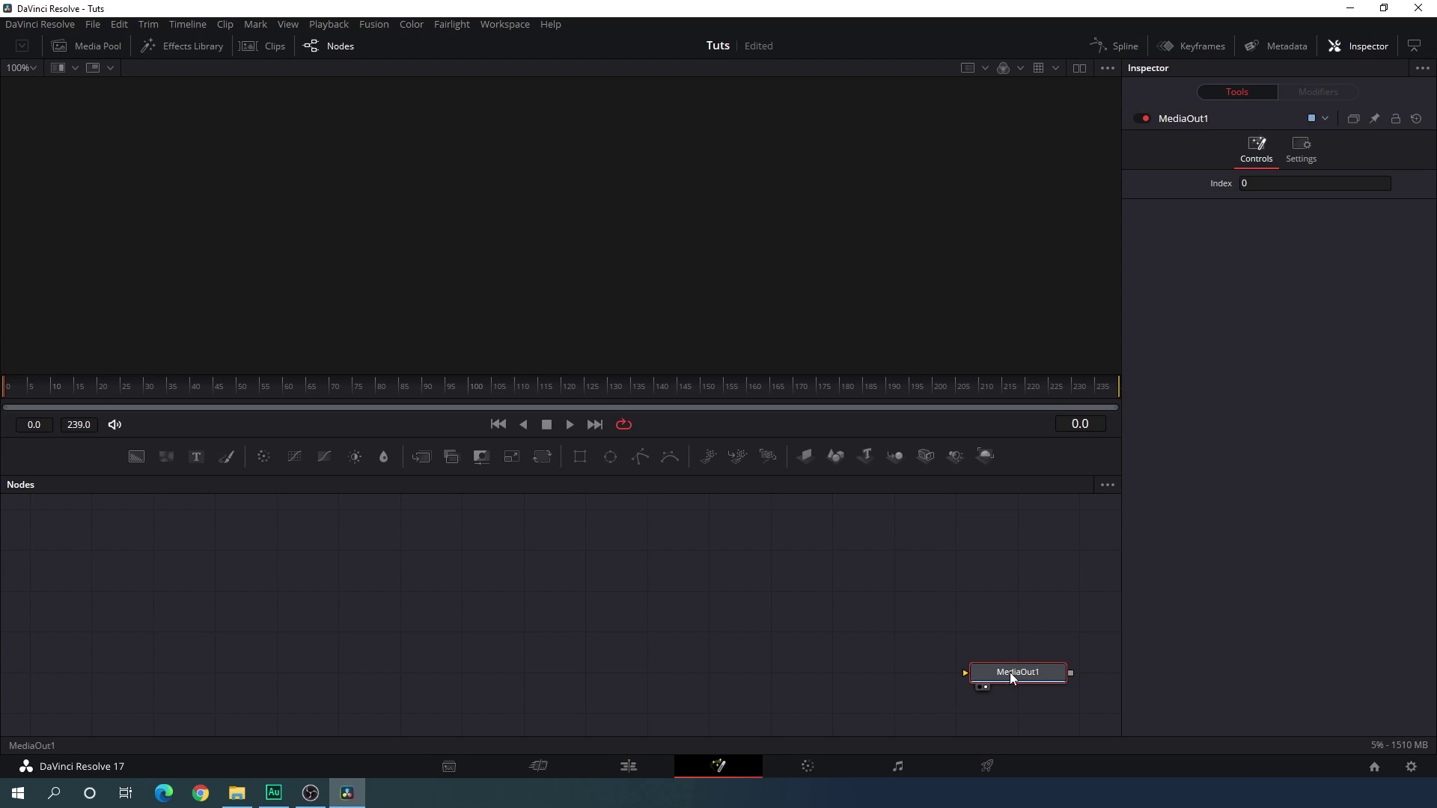
left_click(998, 653)
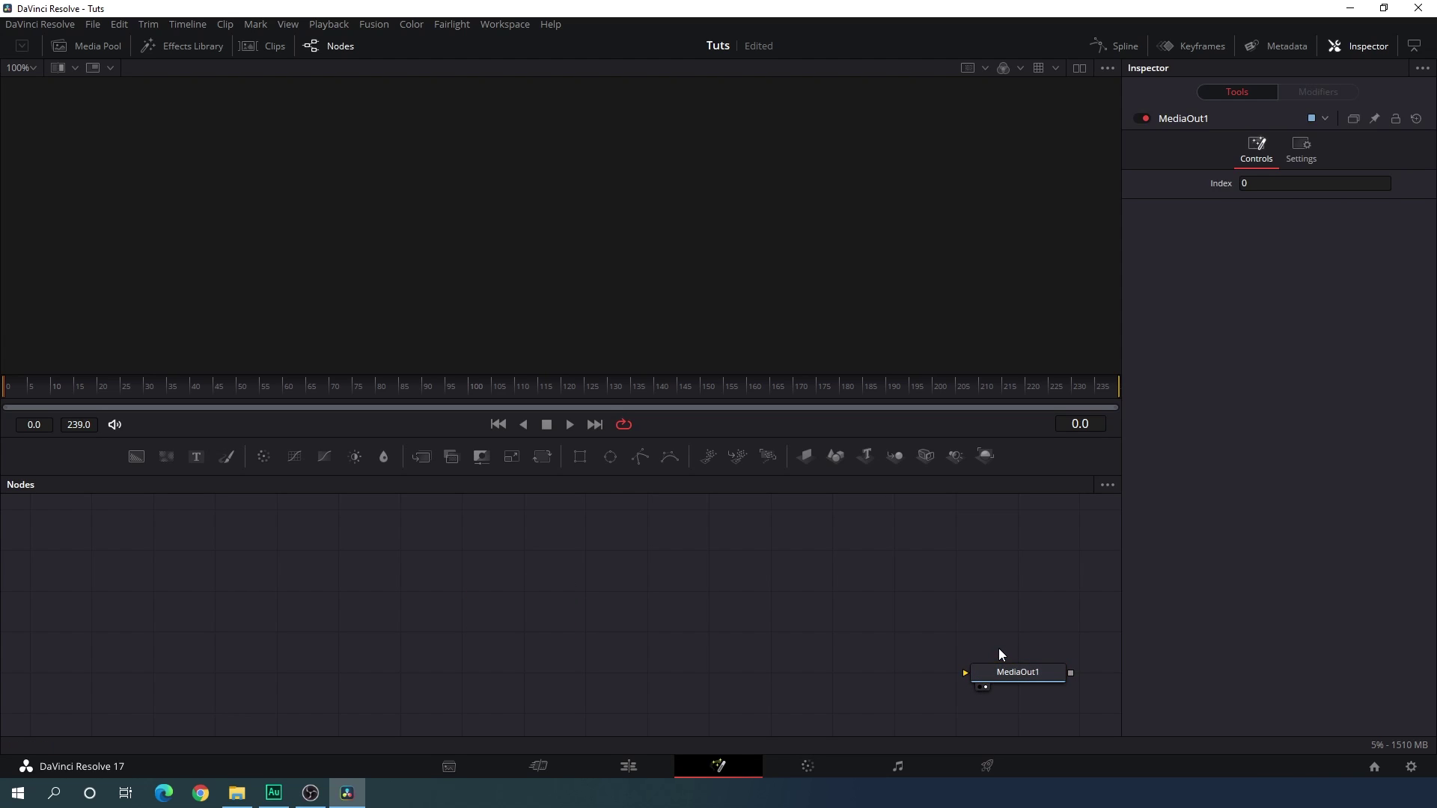
Import the Logo I image from the New Social M folder into the media pool
left_click(103, 48)
right_click(183, 193)
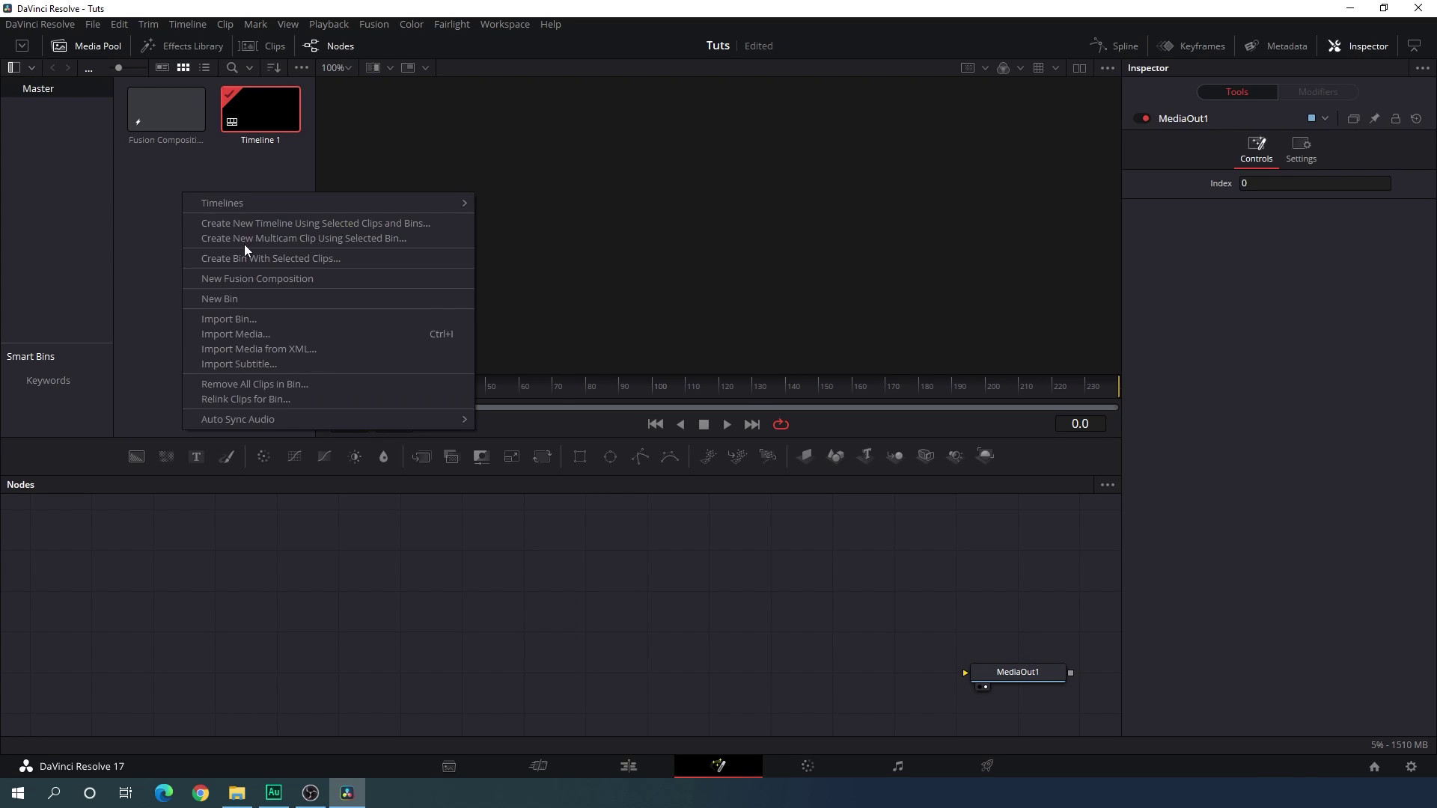
left_click(235, 335)
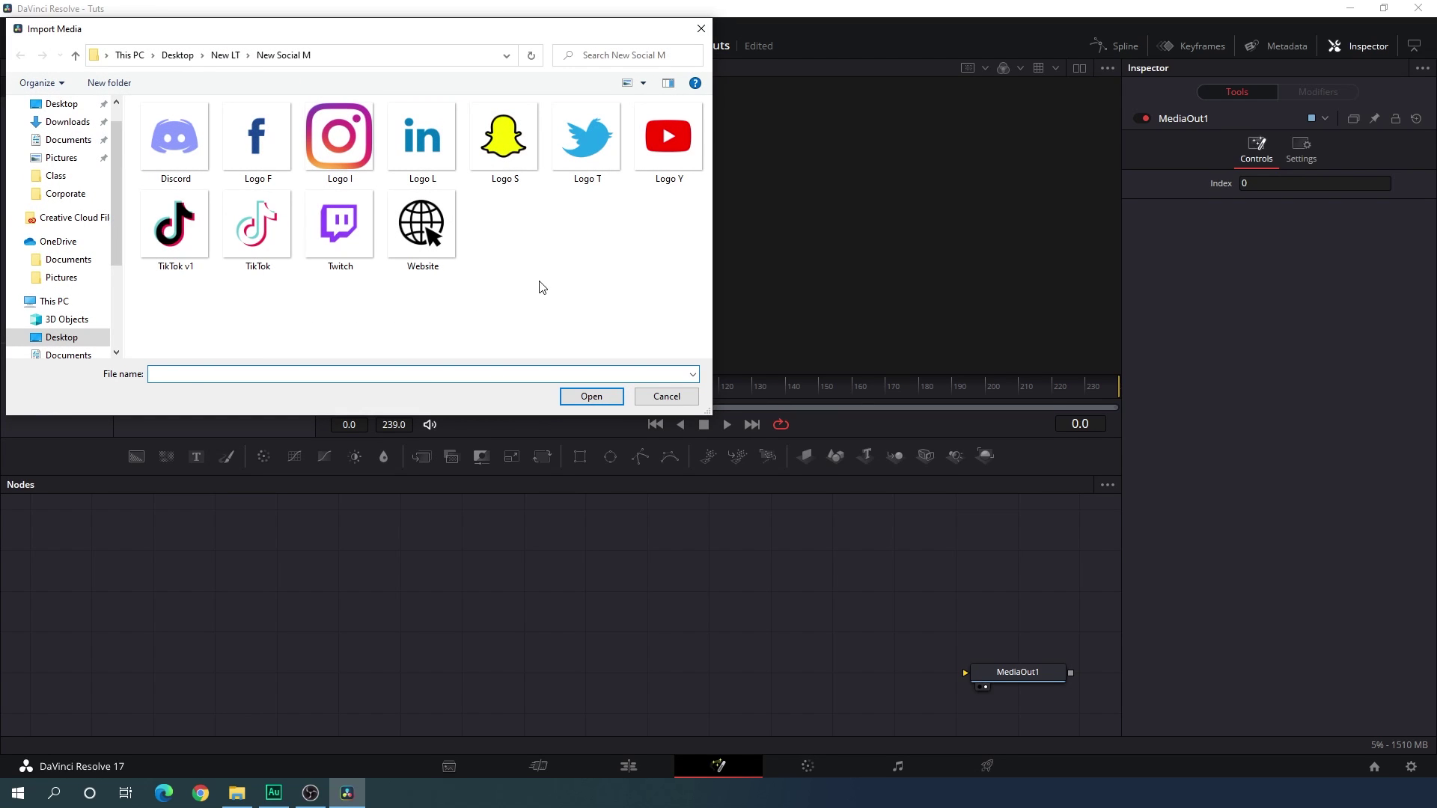
left_click(339, 138)
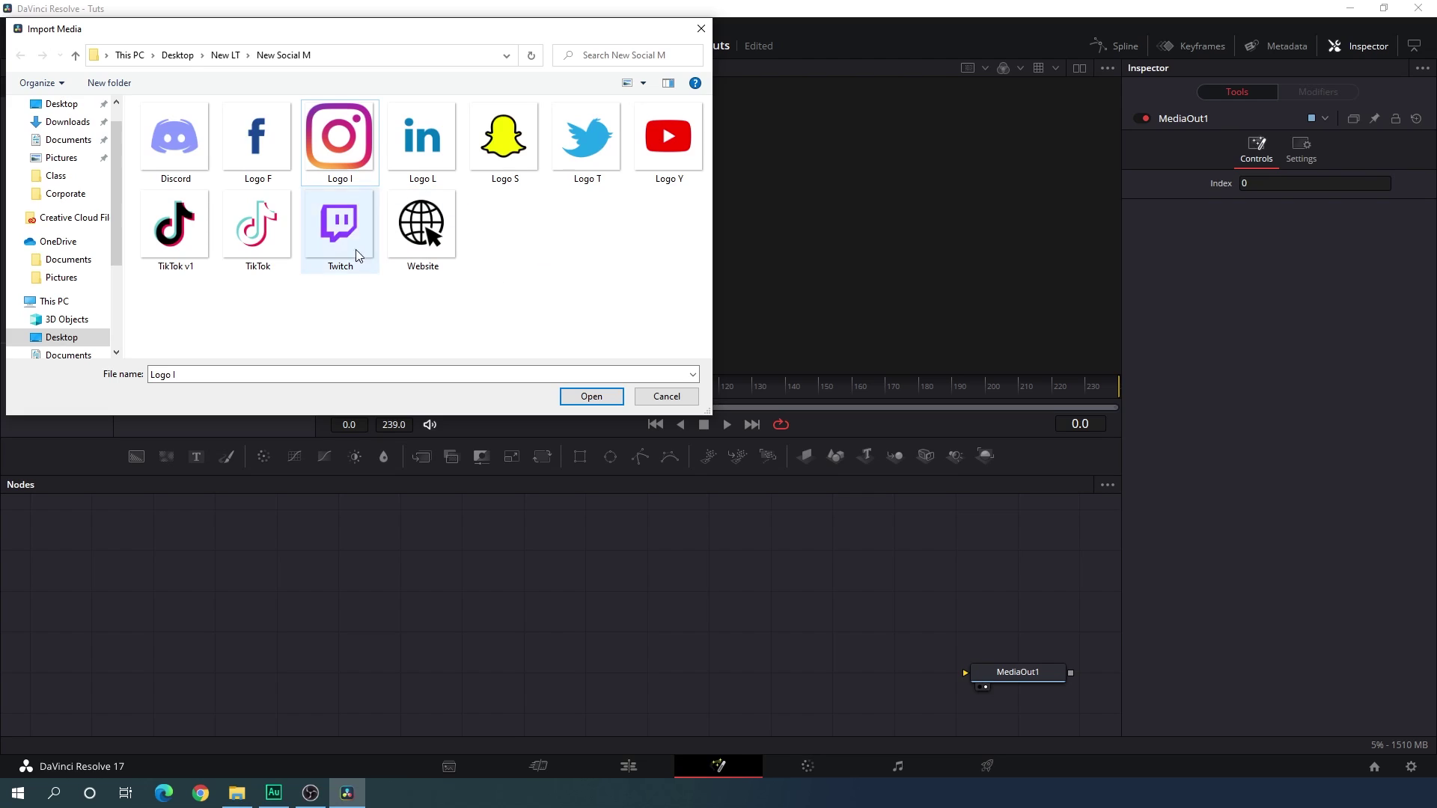
left_click(349, 152)
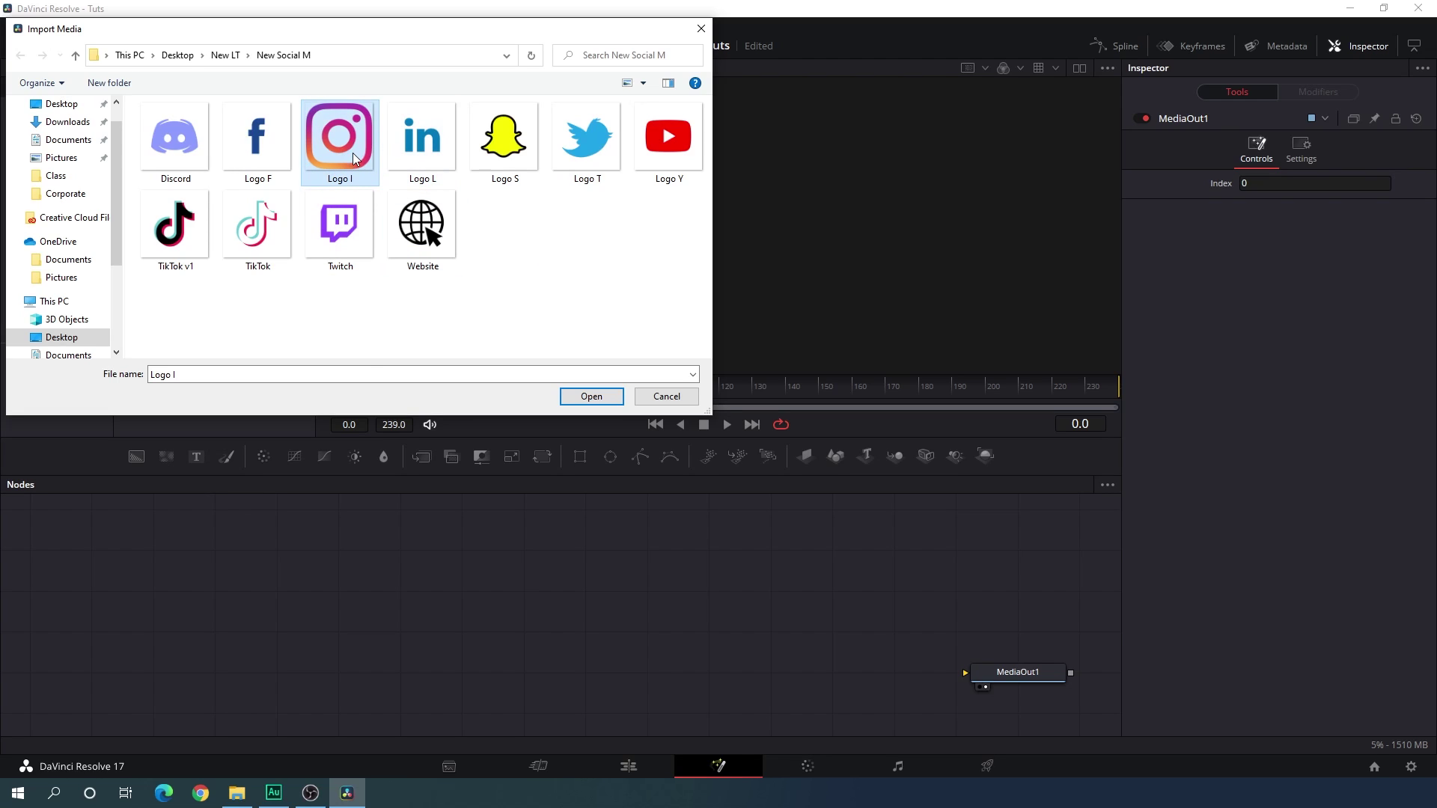
left_click(588, 397)
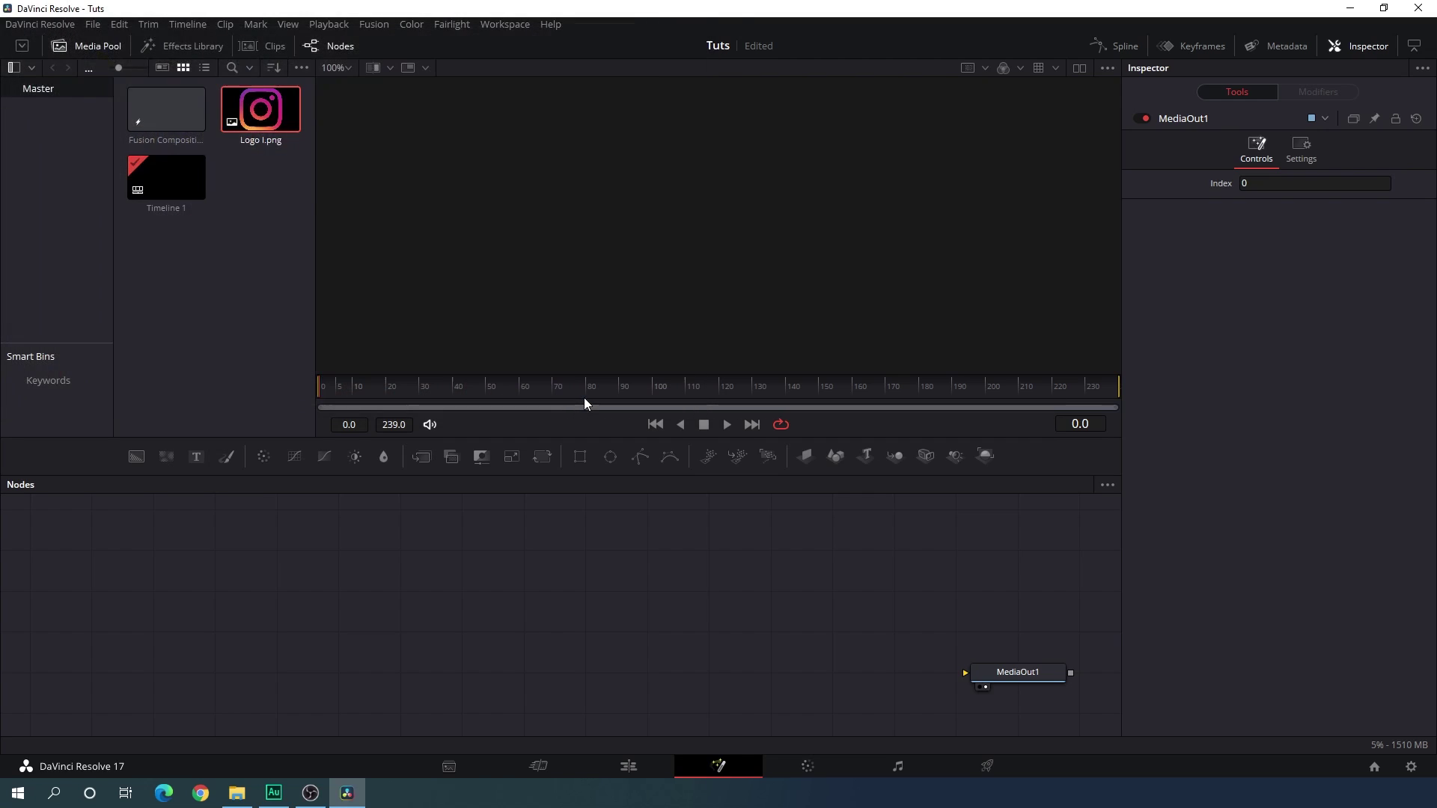
Add Logo I.png to the node graph, hide the media pool and show the new node in the viewer
left_click(270, 294)
left_click_drag(260, 110, 359, 591)
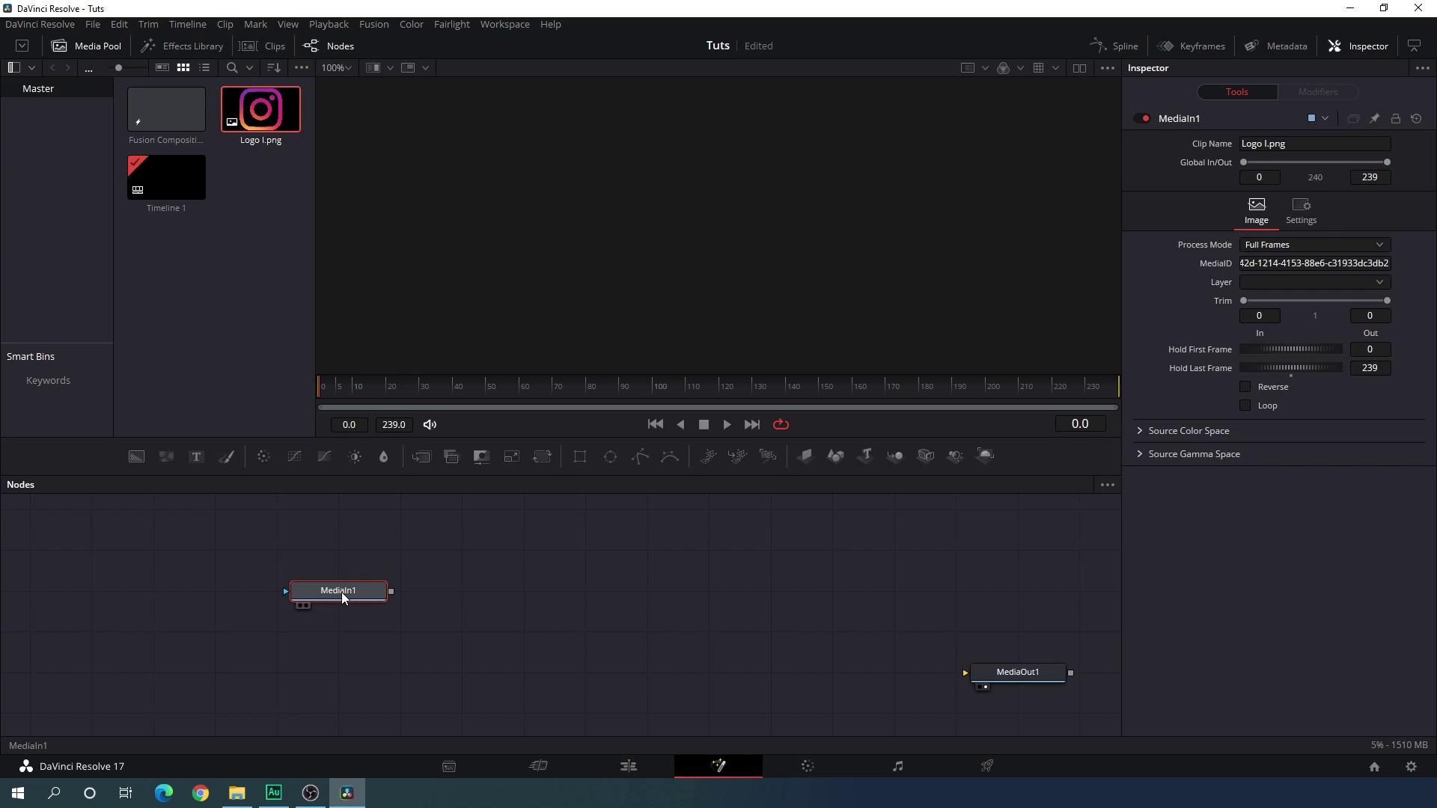
left_click(96, 47)
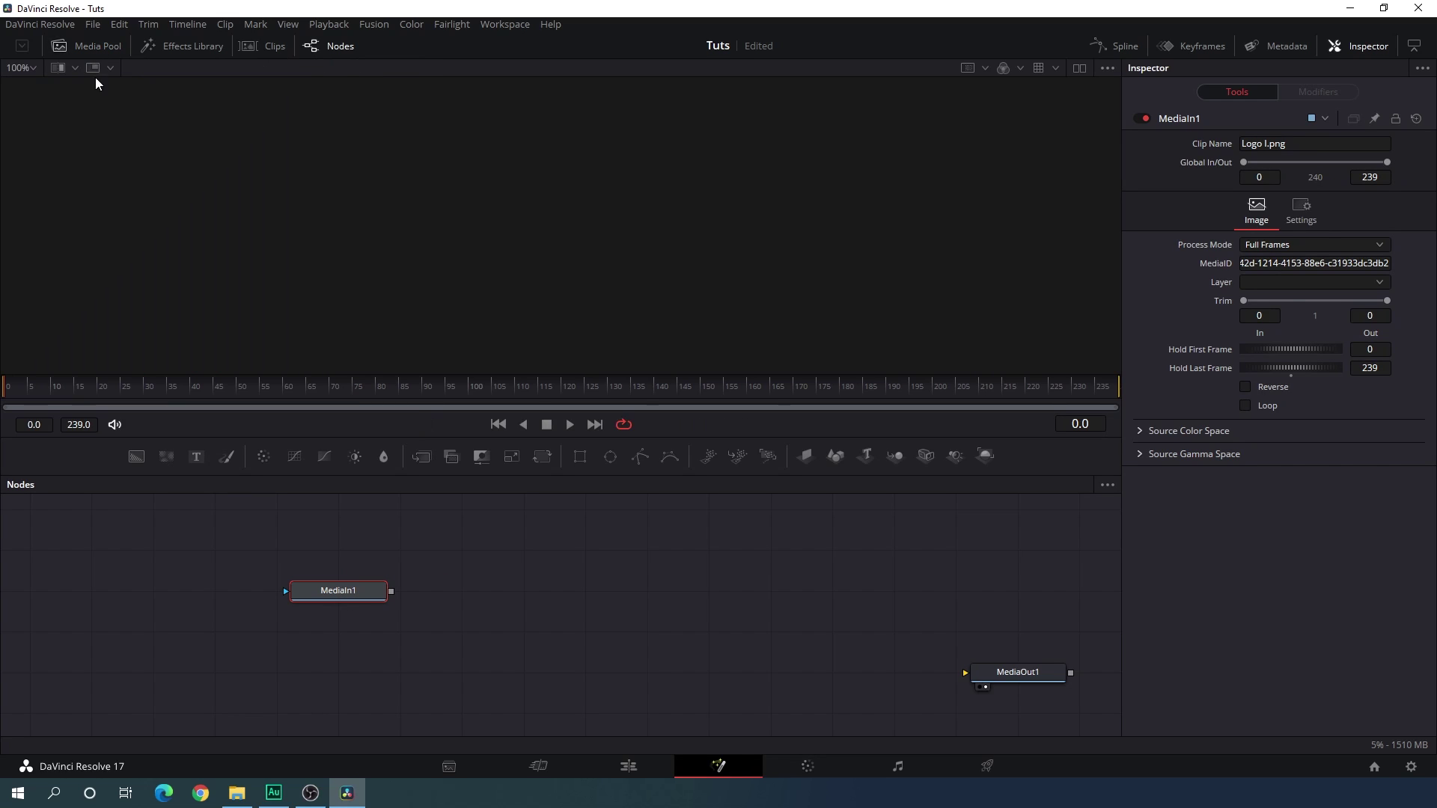
key("1")
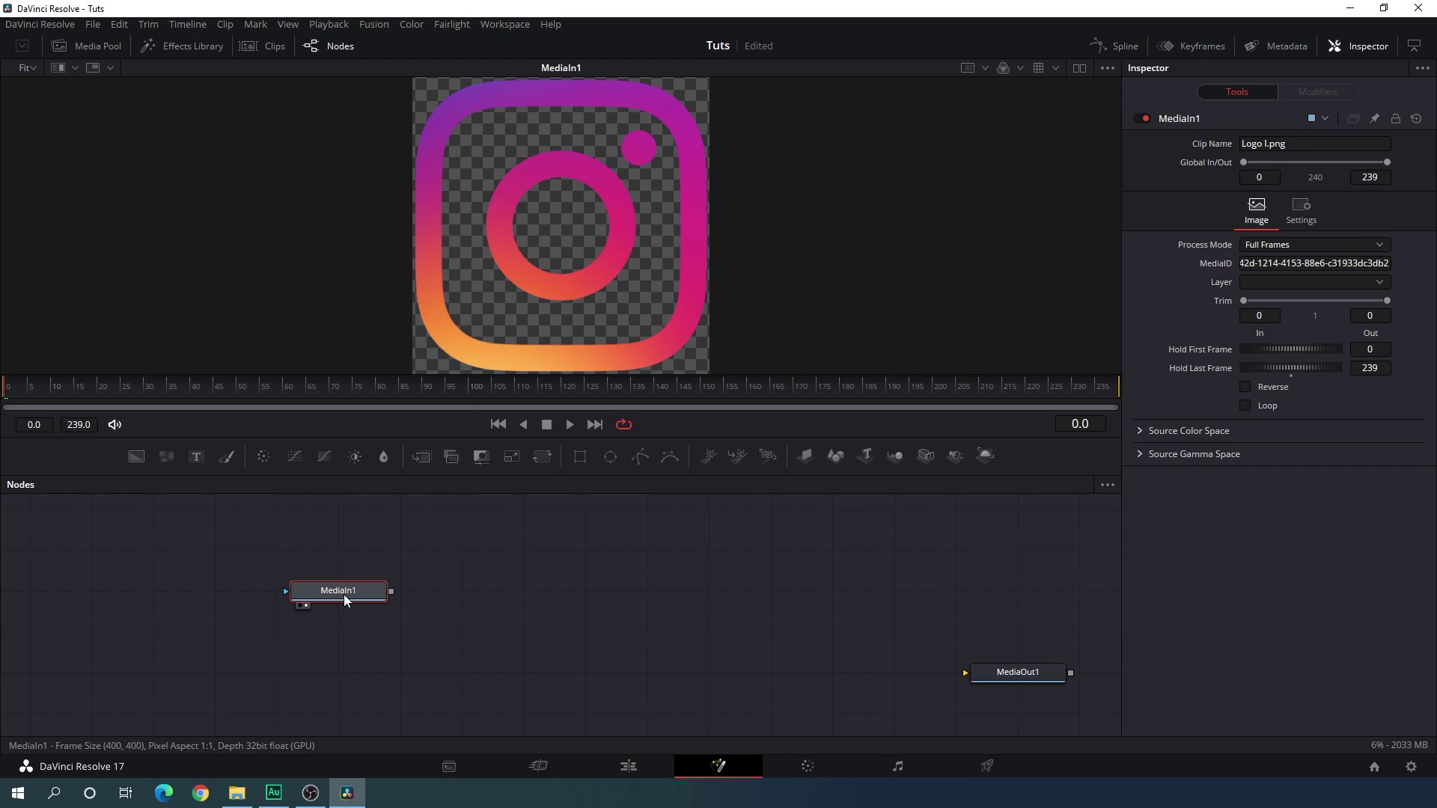
Rename the MediaIn1 node to Logo
key("F2")
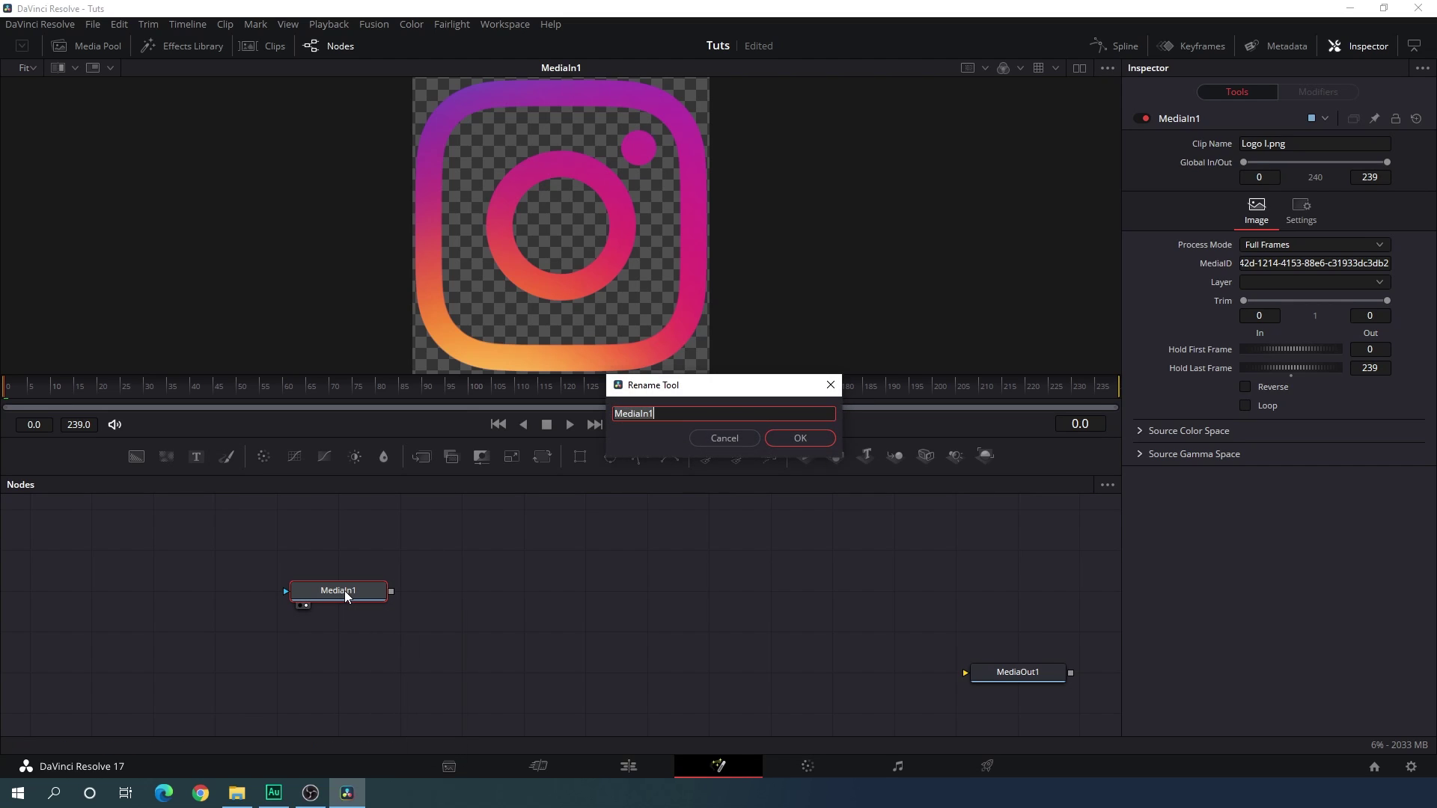
key("BackSpace")
type("Logo")
left_click(778, 440)
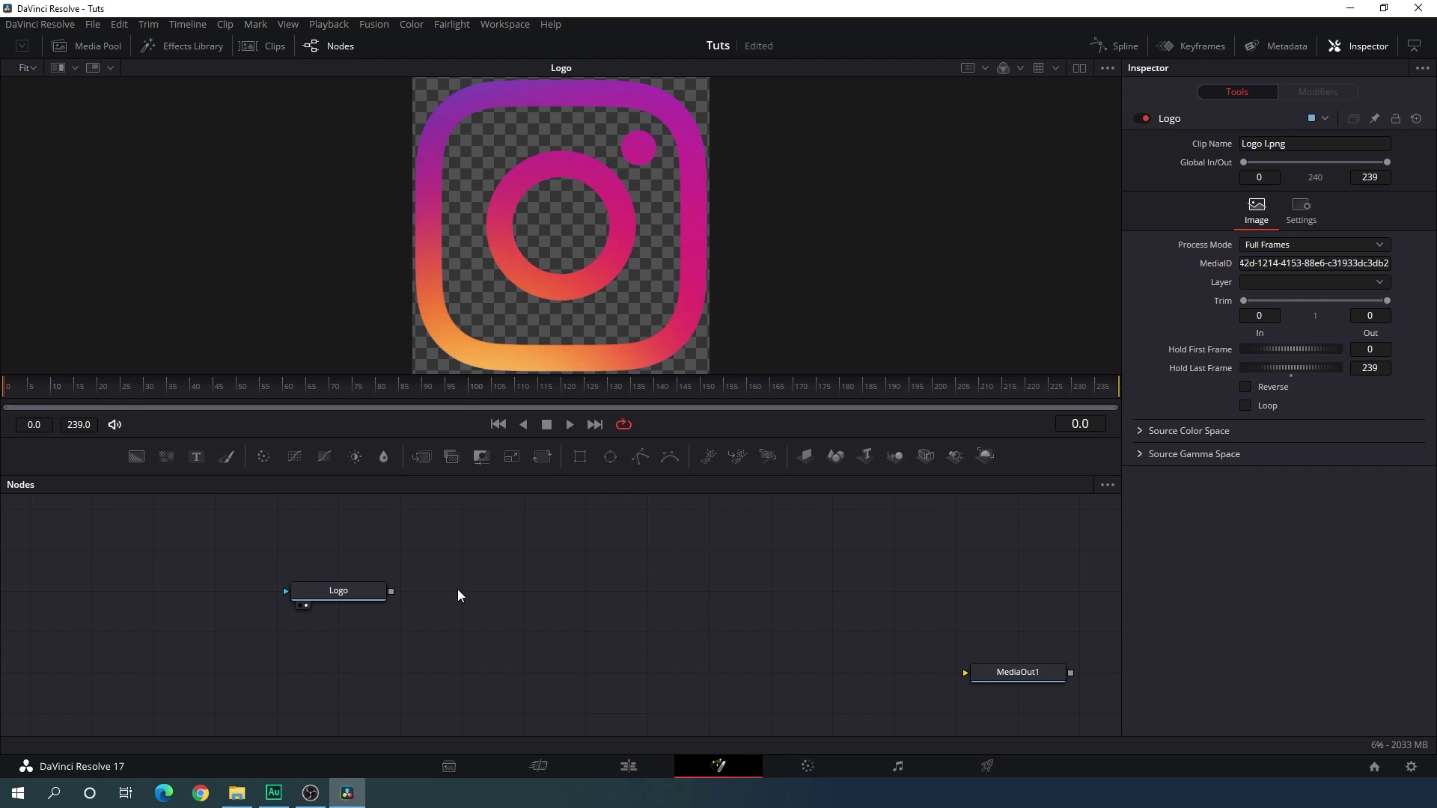
Add a Background node above the Logo node, shown in the viewer, and rename it to Matte
left_click_drag(138, 458, 428, 168)
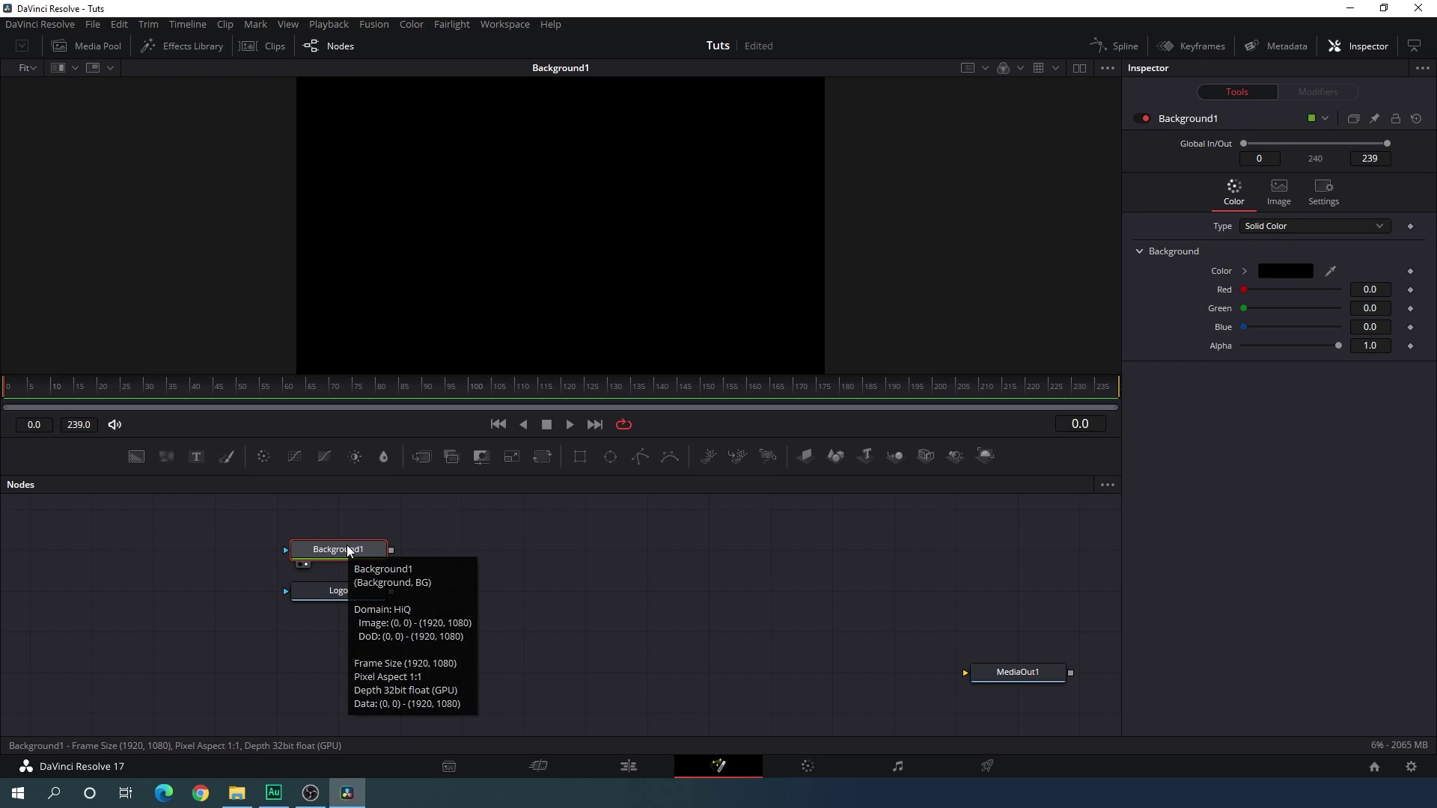
key("F2")
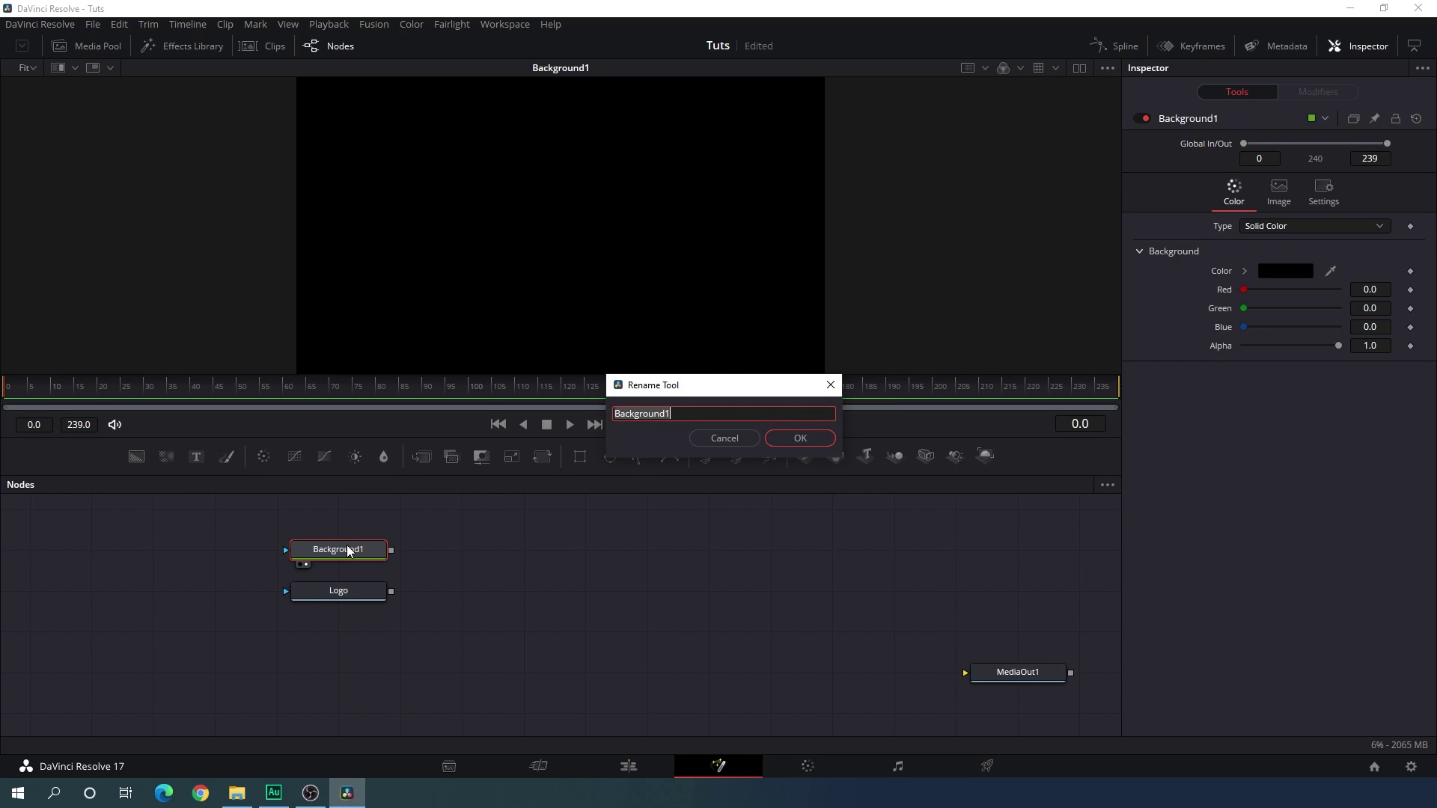
key("BackSpace")
type("Matte")
left_click(795, 438)
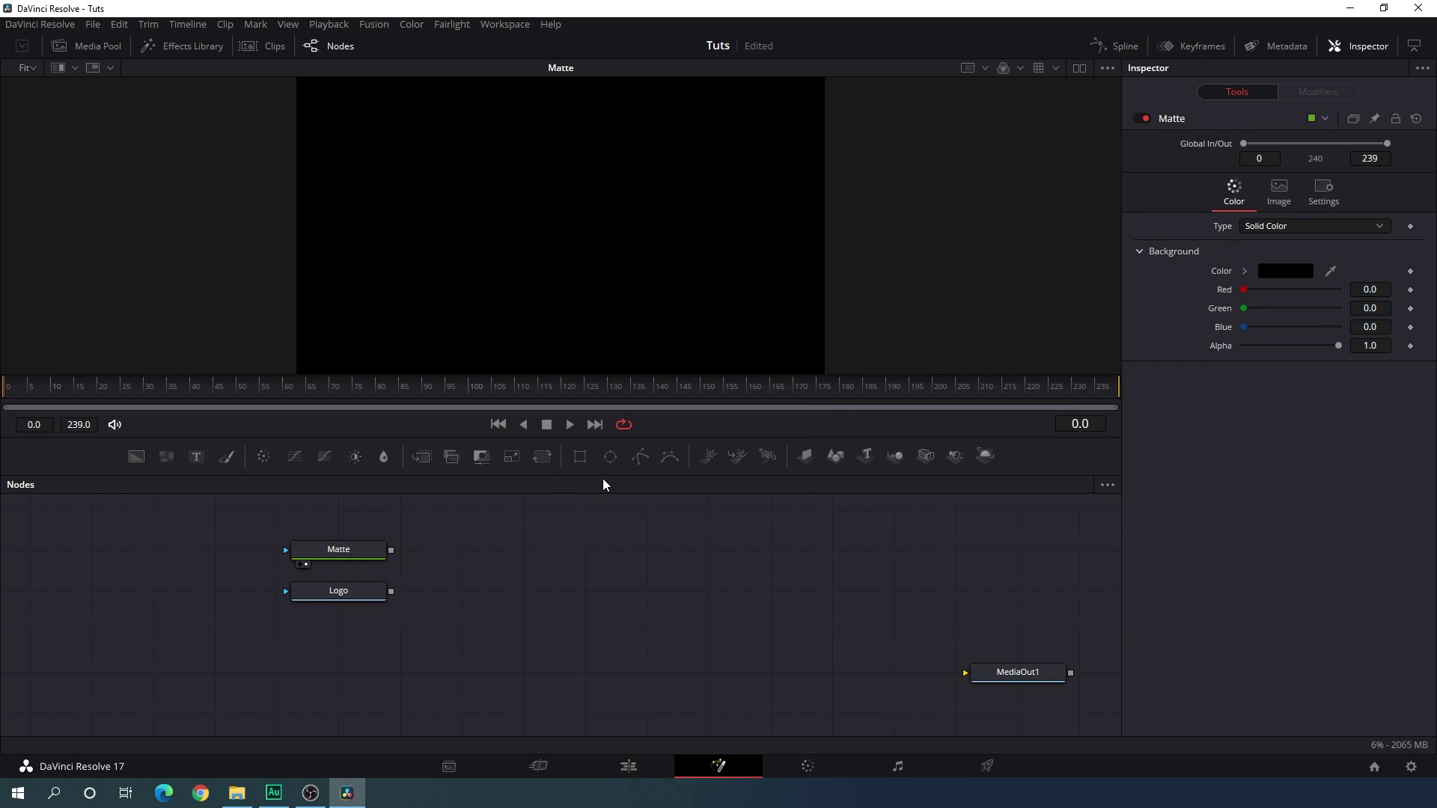
Mask the Matte node with an Ellipse whose width and height are both 0.3
left_click_drag(612, 463, 333, 557)
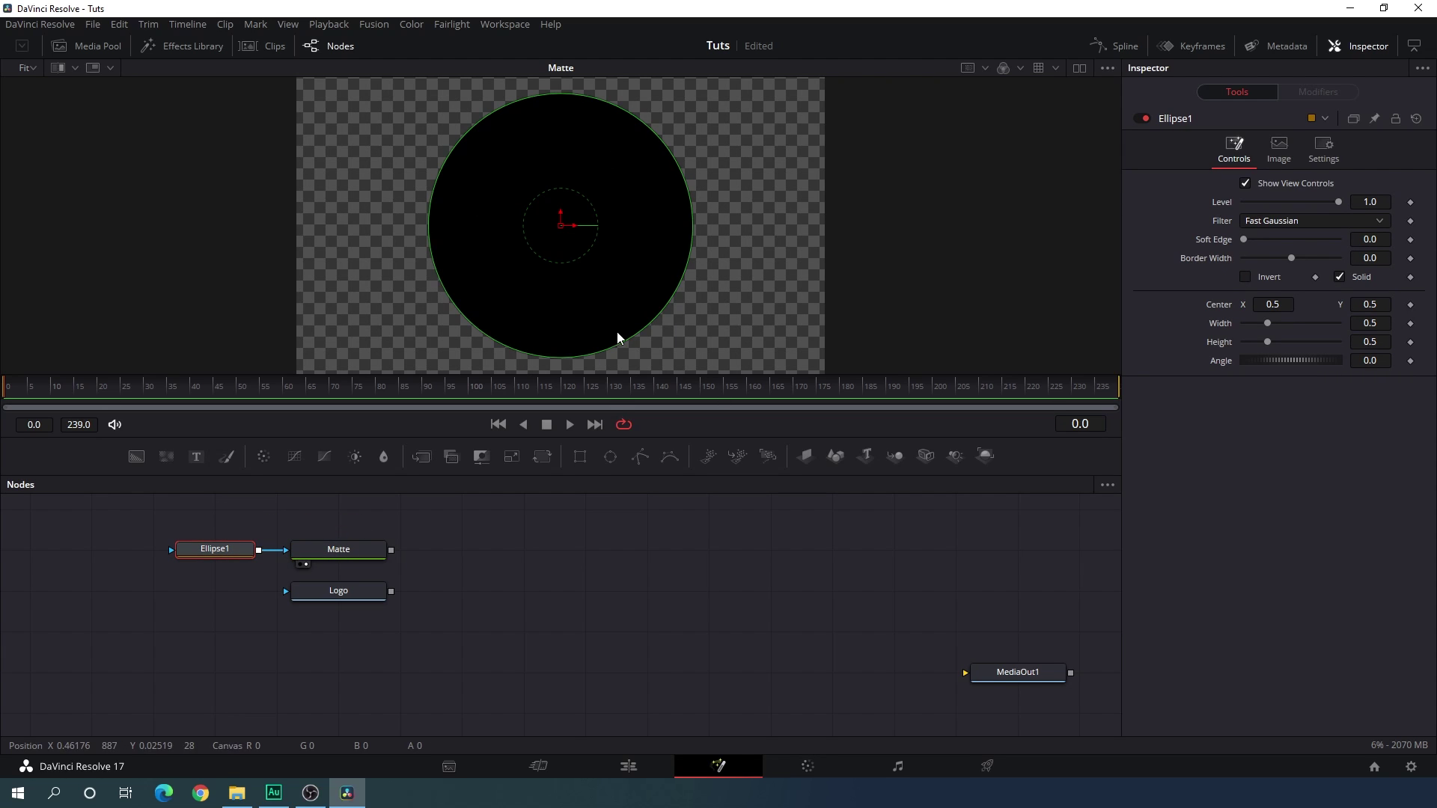
mouse_move(214, 554)
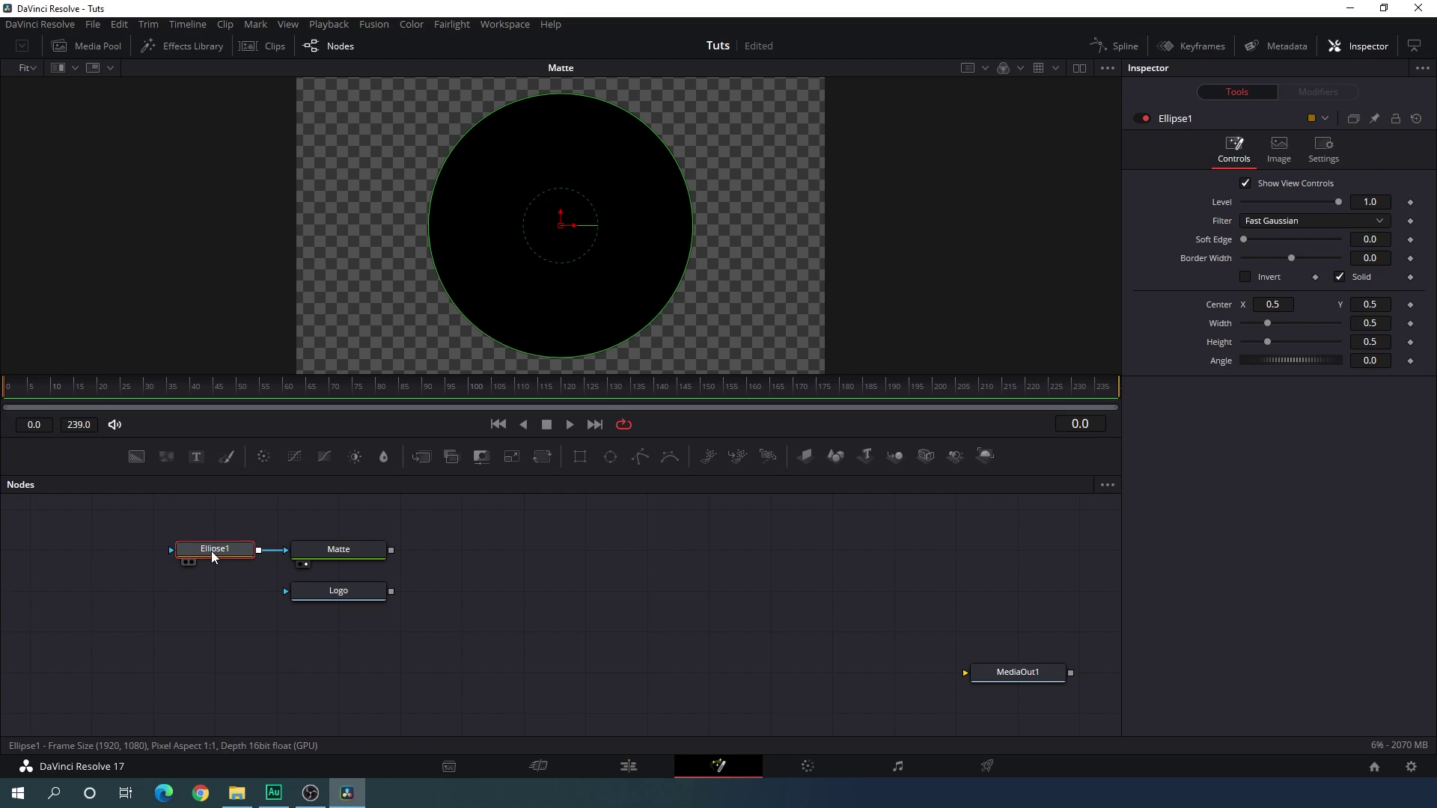
left_click(1376, 323)
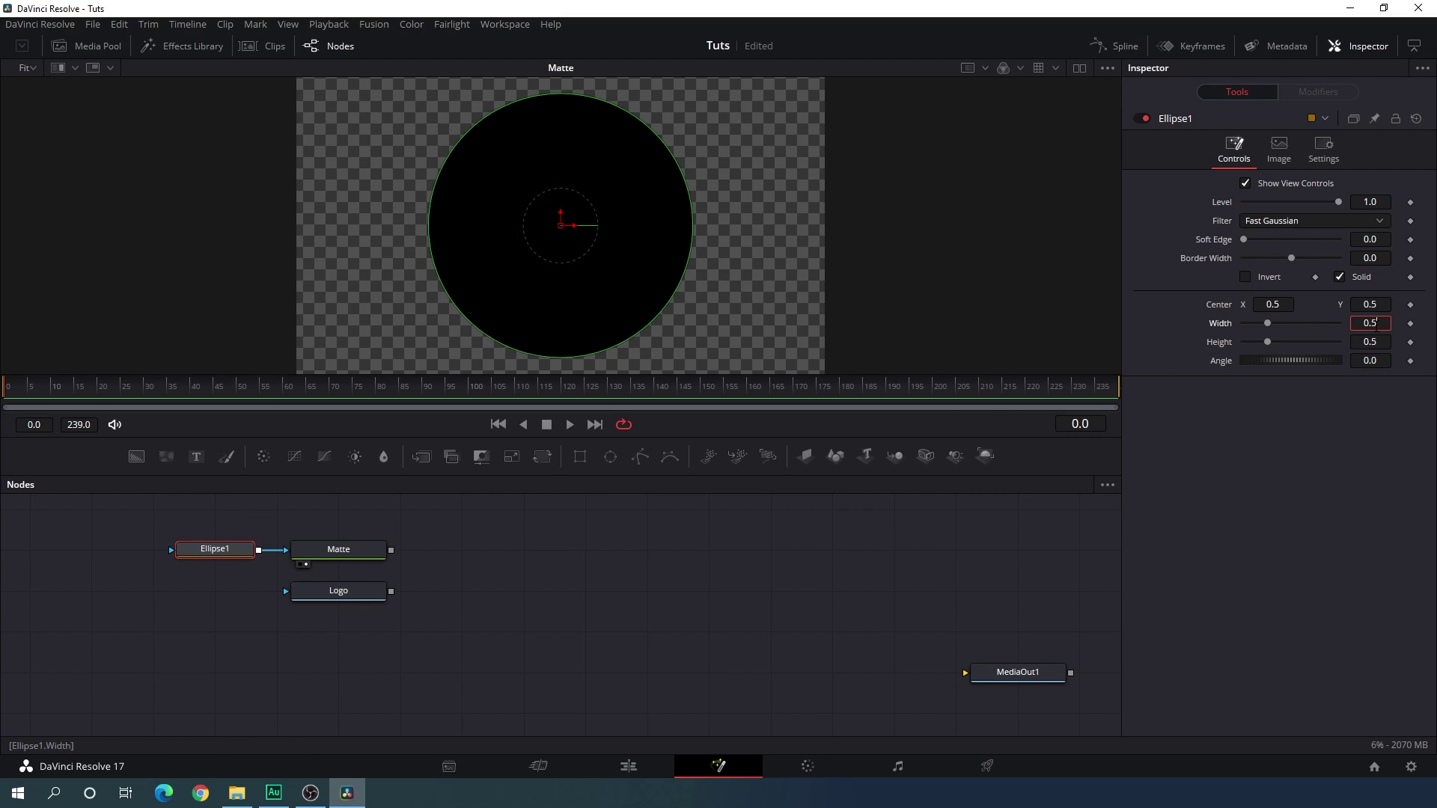
type("0.3")
key("Tab")
type("0.3")
key("Tab")
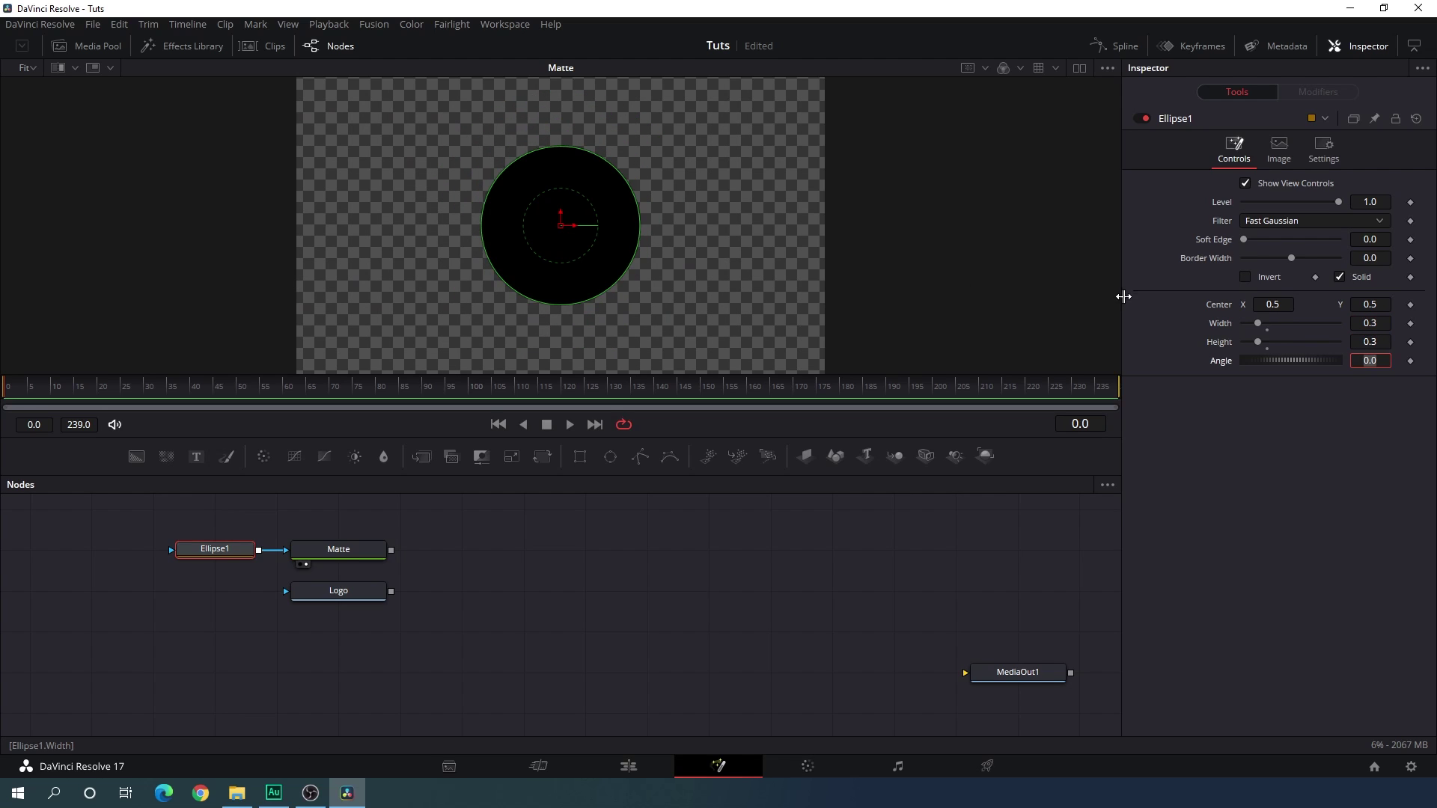
left_click(476, 522)
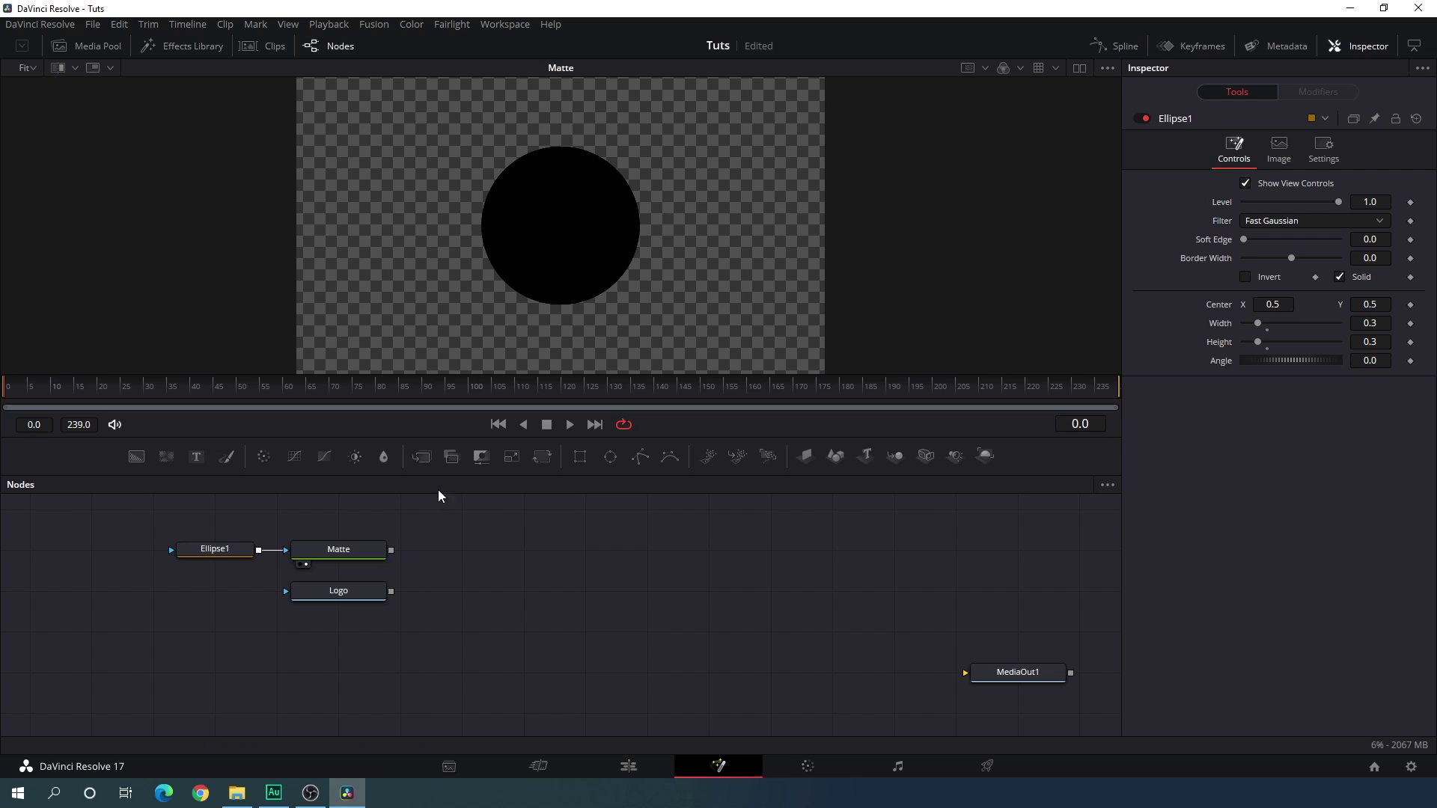
Add a Merge node with Matte connected as its background and Logo as its foreground
left_click_drag(421, 456, 535, 558)
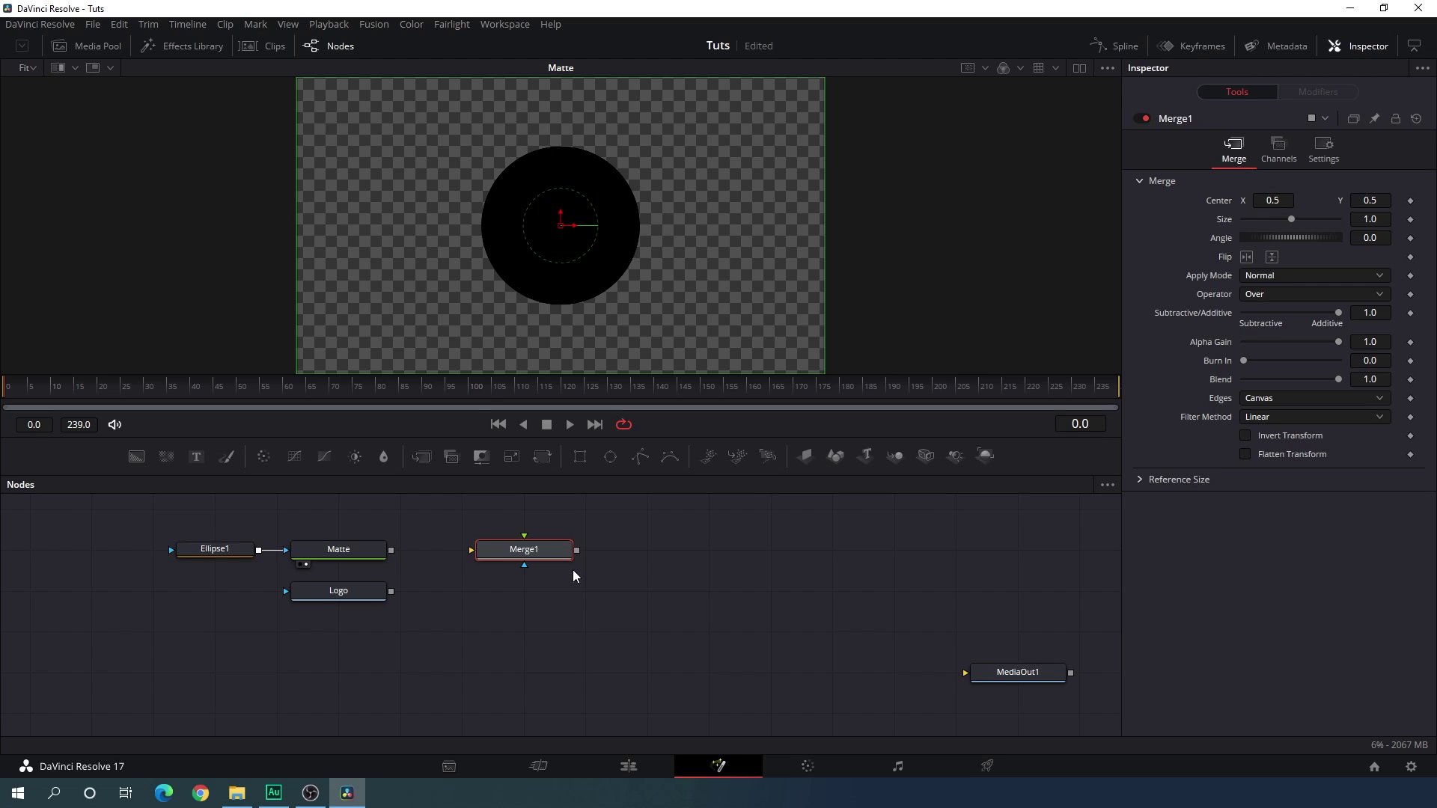
left_click_drag(577, 550, 636, 573)
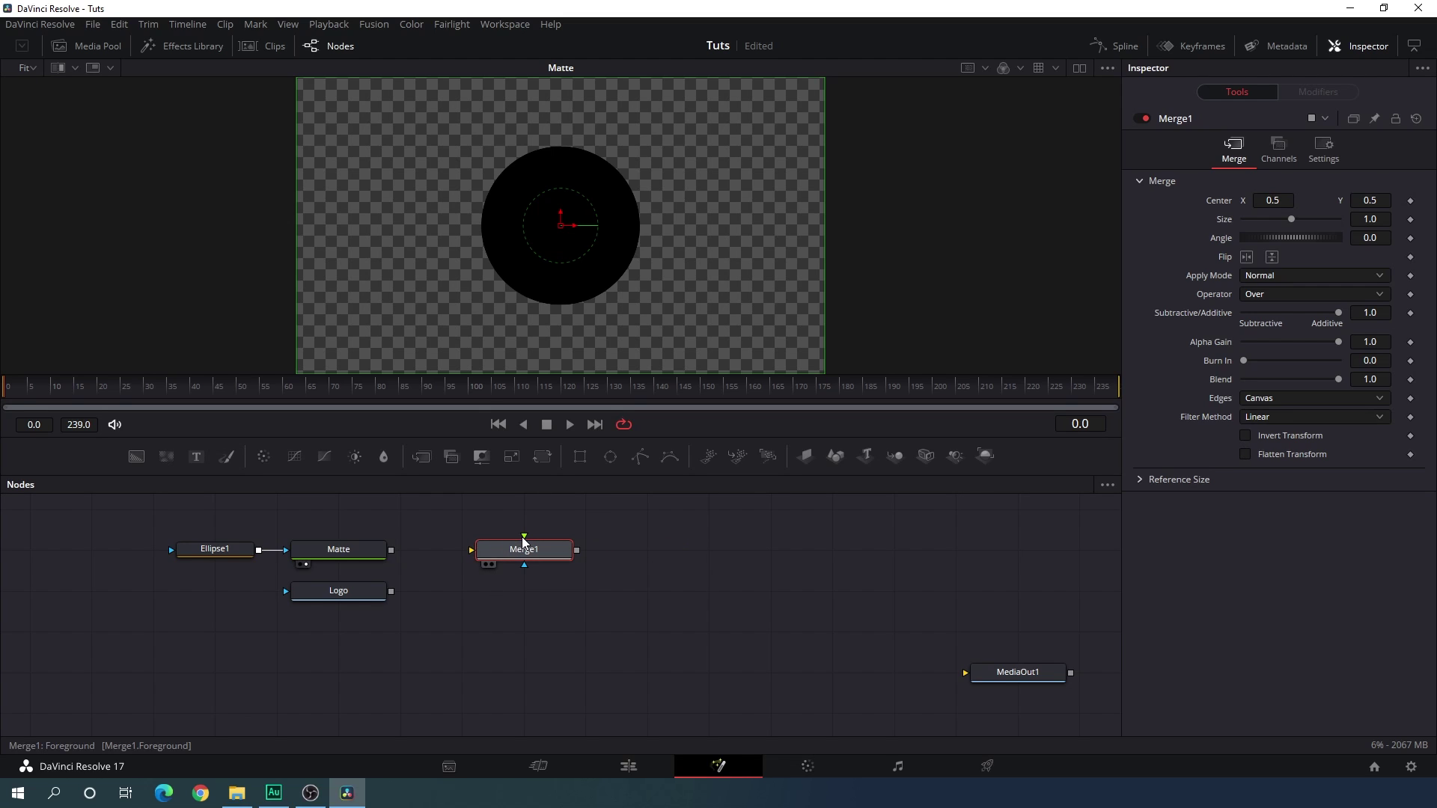
left_click_drag(472, 550, 437, 546)
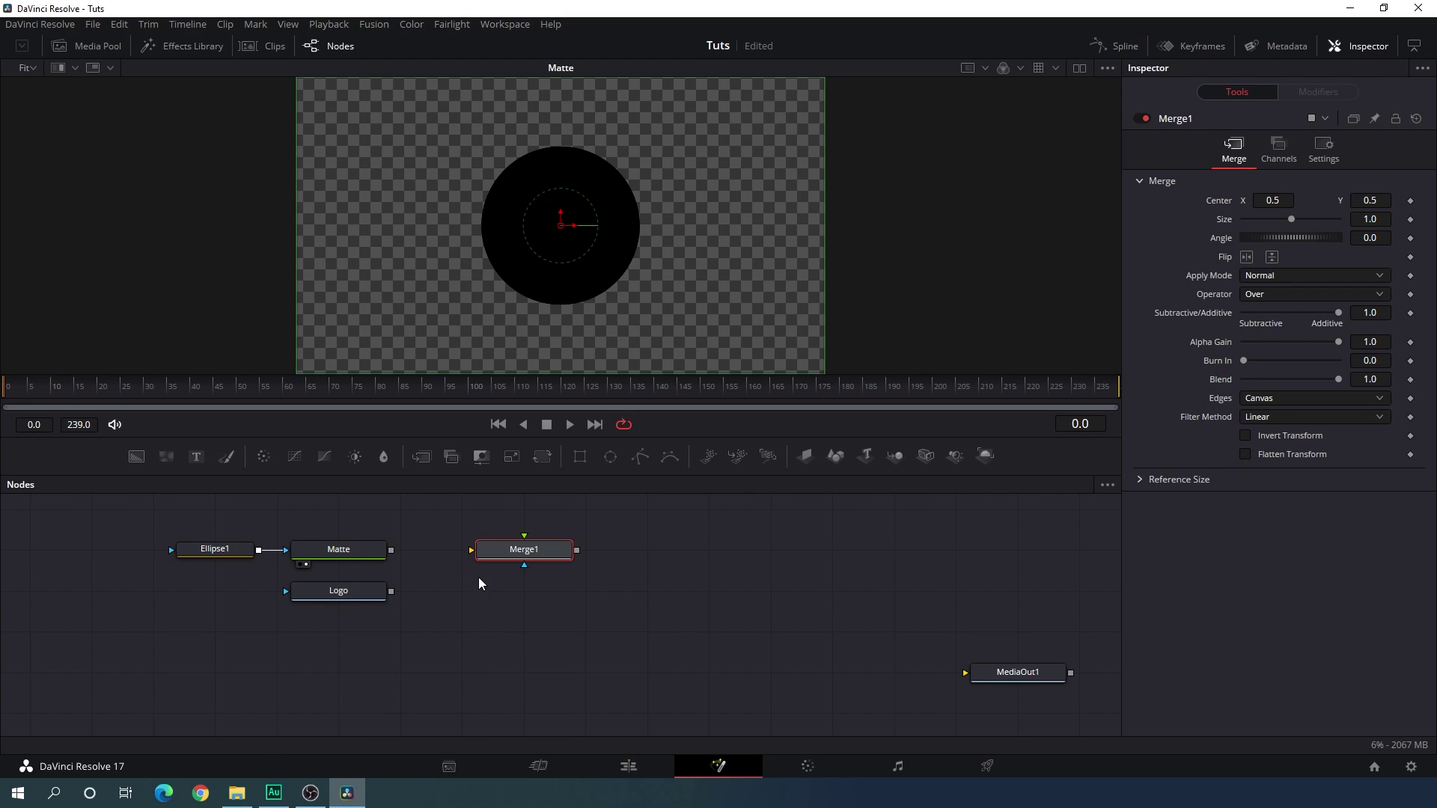
left_click_drag(472, 558, 347, 554)
left_click_drag(524, 535, 358, 591)
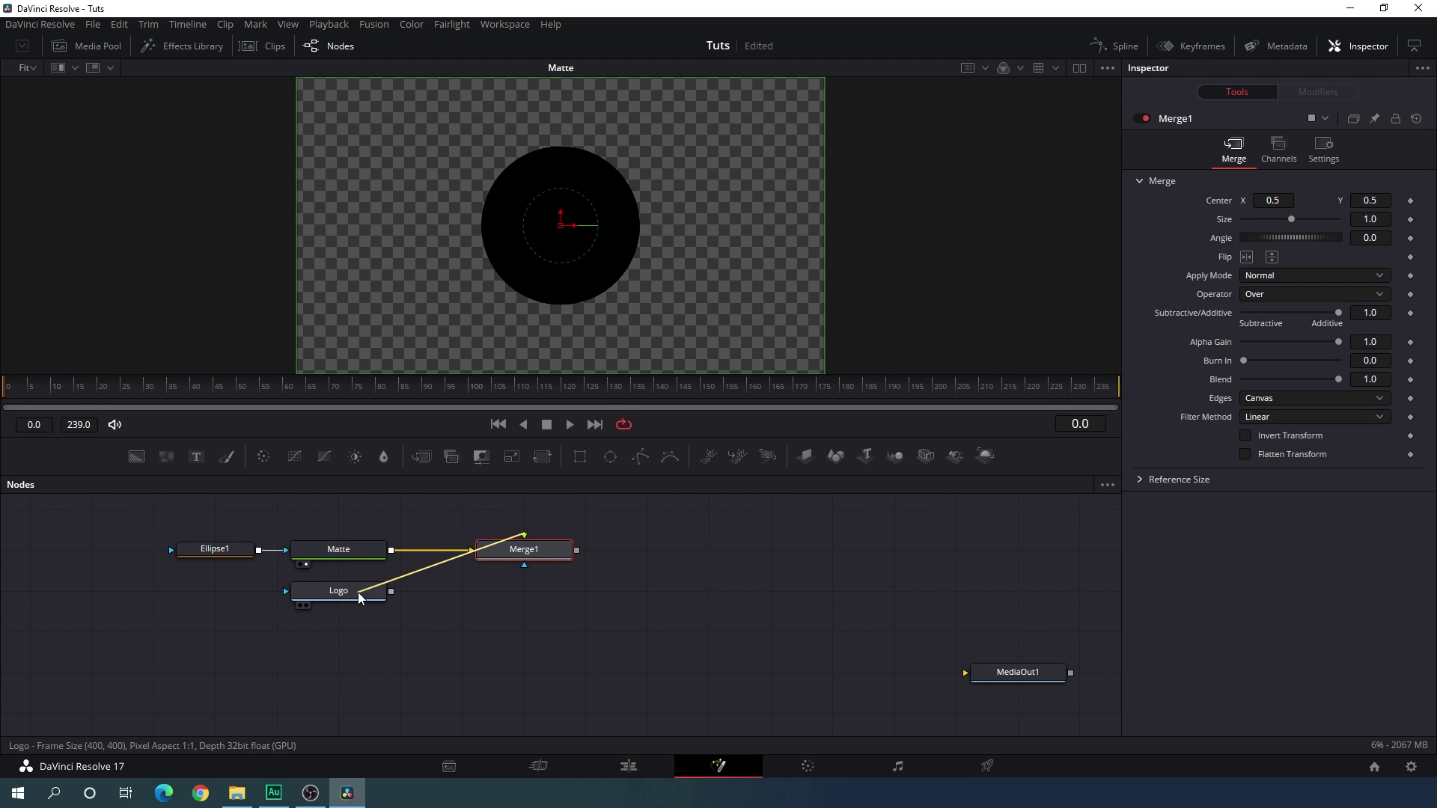
Move the Merge1 node closer to the Matte node and show Merge1 in the viewer
left_click_drag(509, 550, 476, 547)
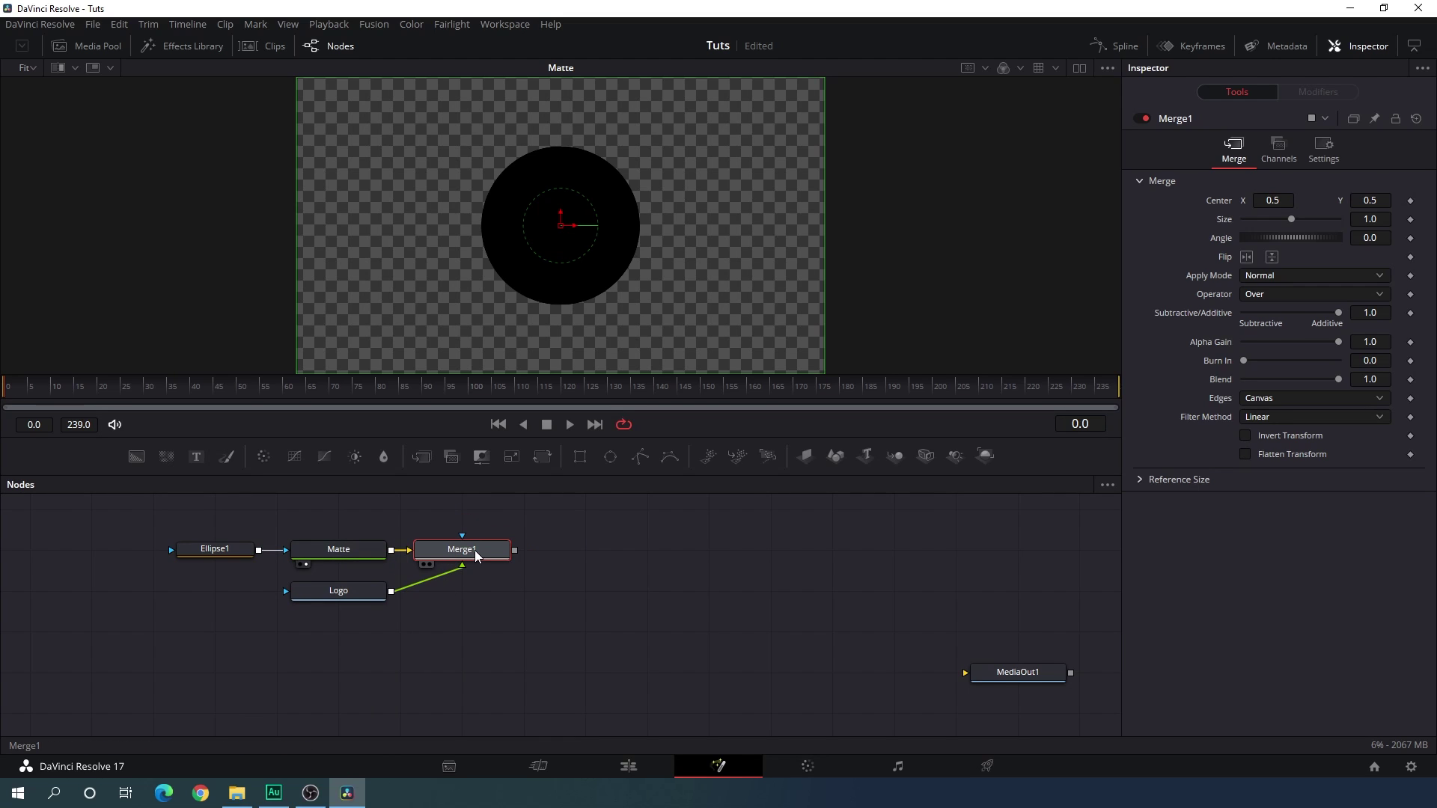
key("1")
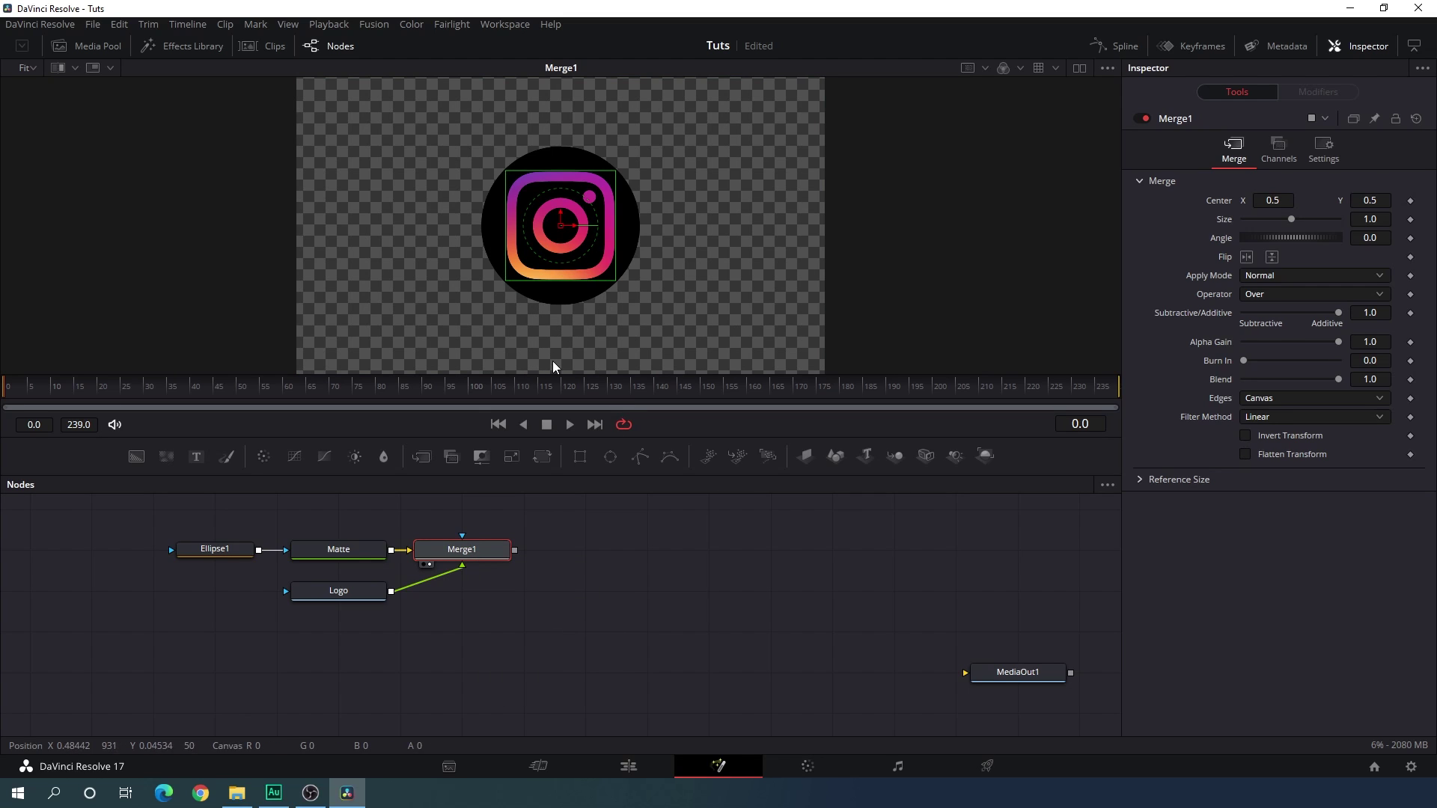
Insert a Transform node between Logo and Merge1 and rename it to Logo_Cont
left_click(361, 598)
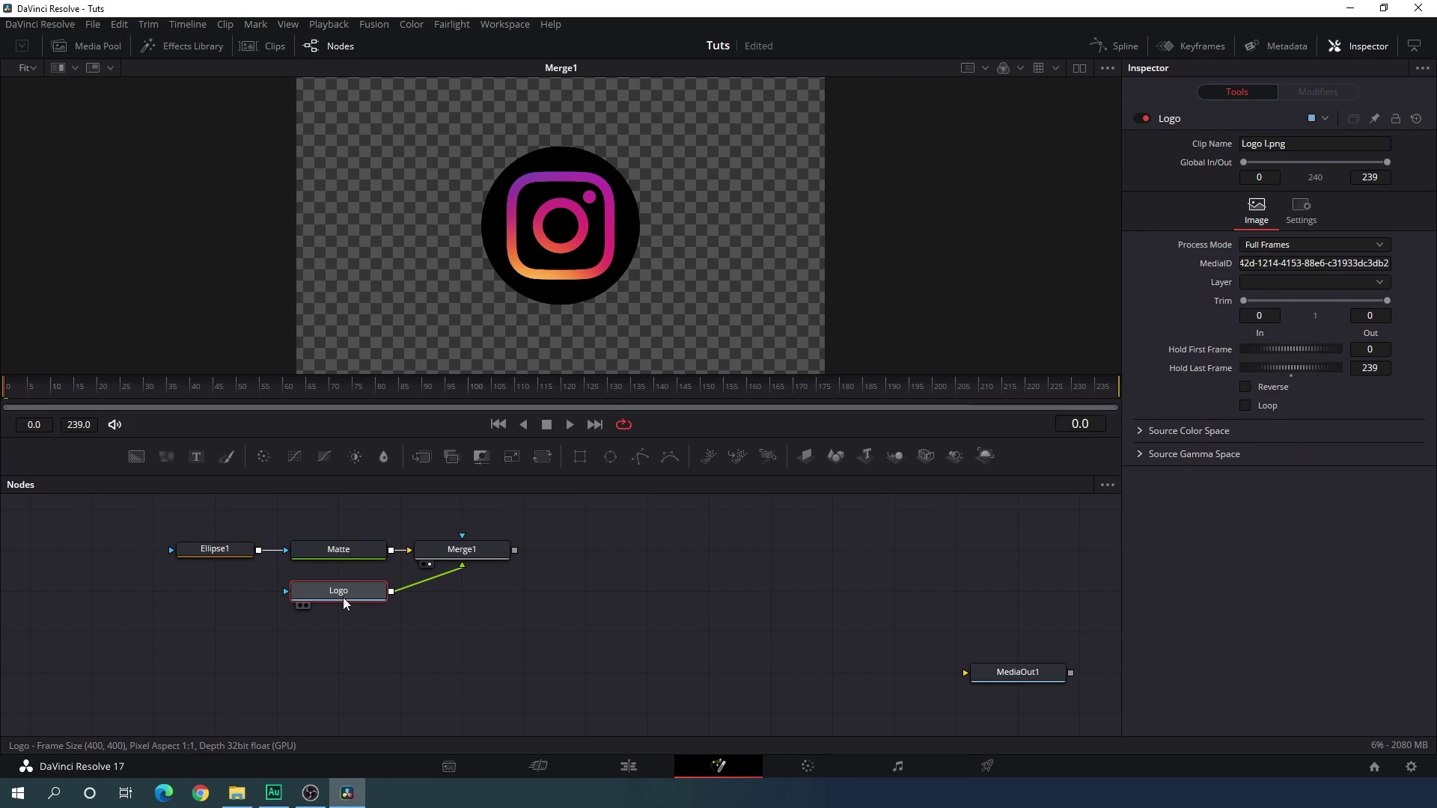
left_click(535, 461)
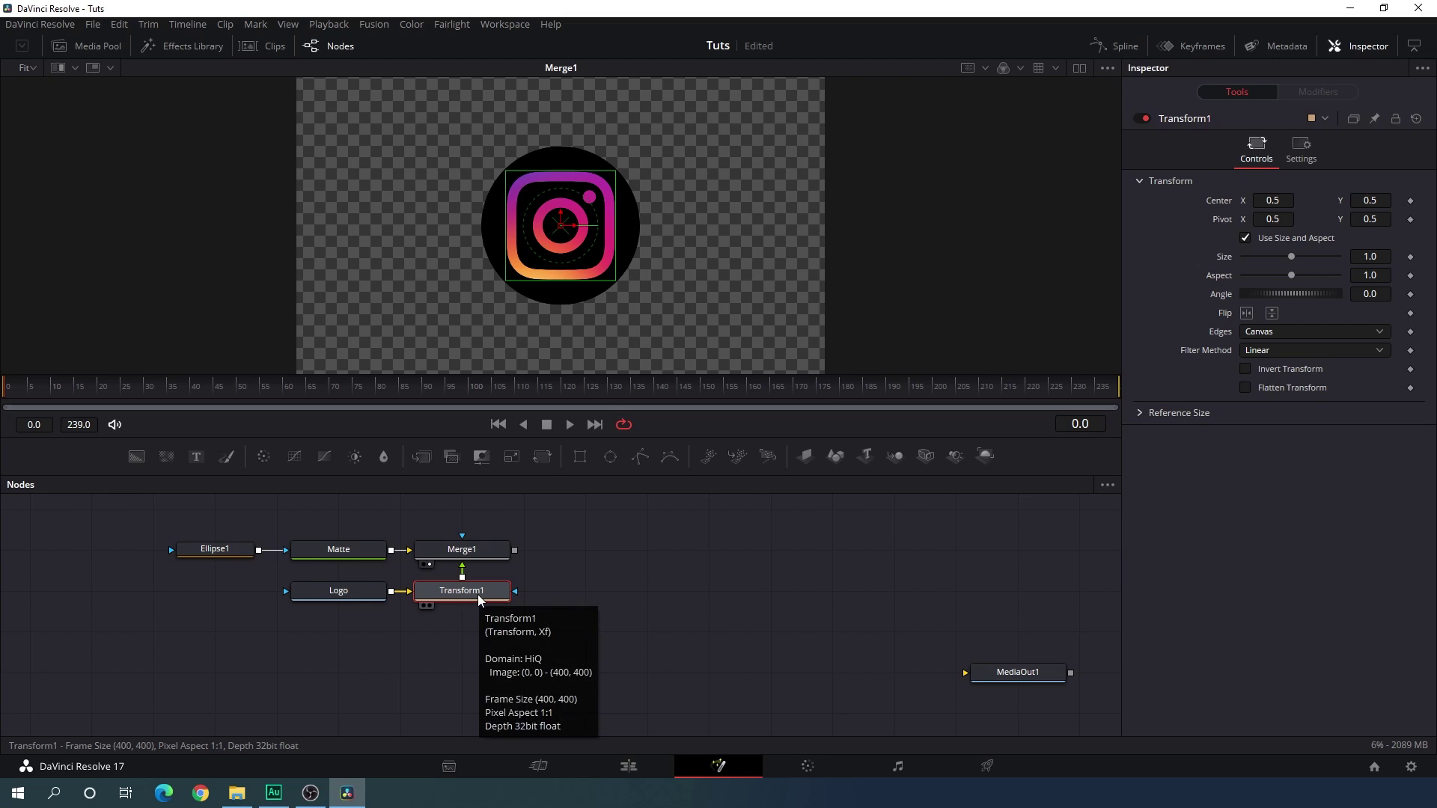
key("F2")
type("Logo_Cont")
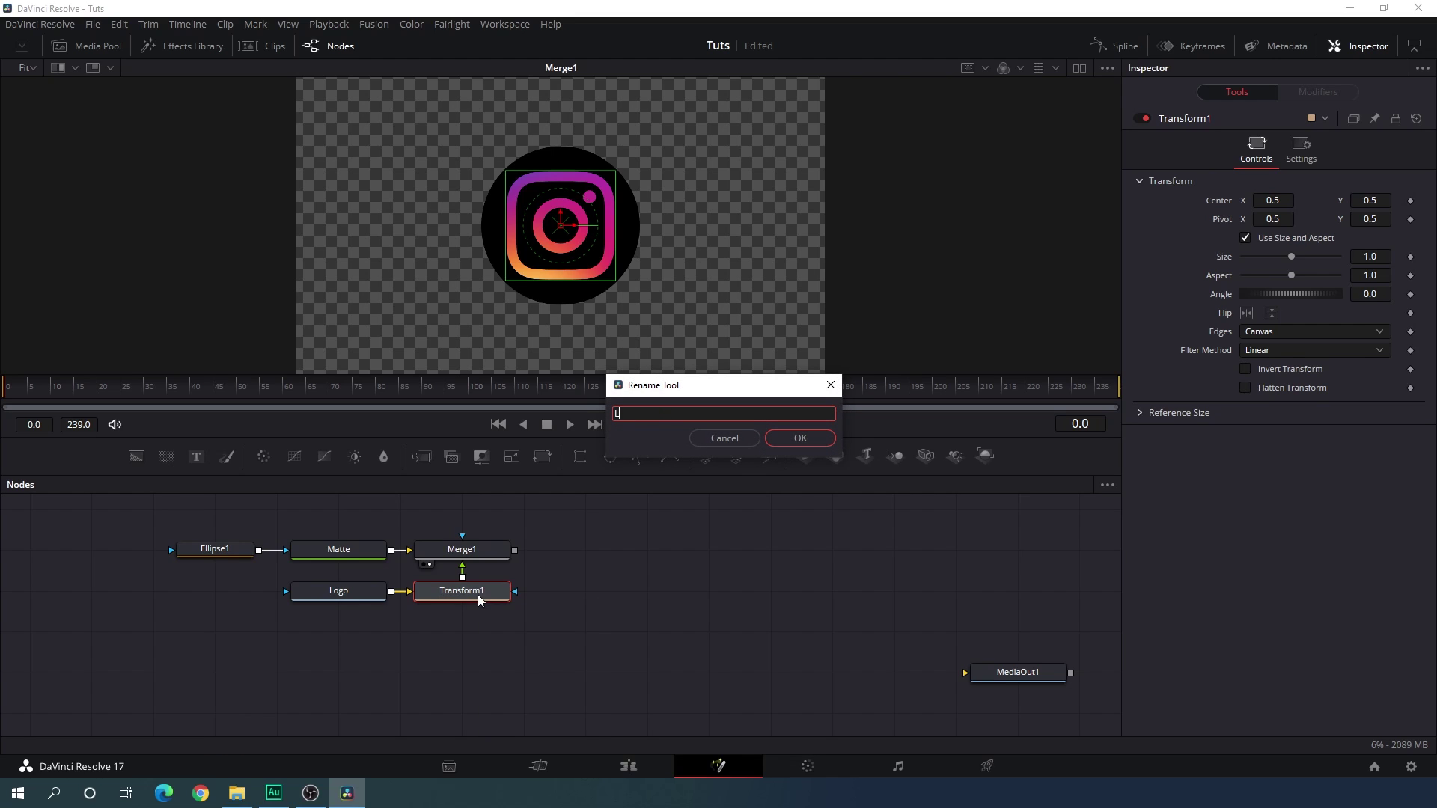
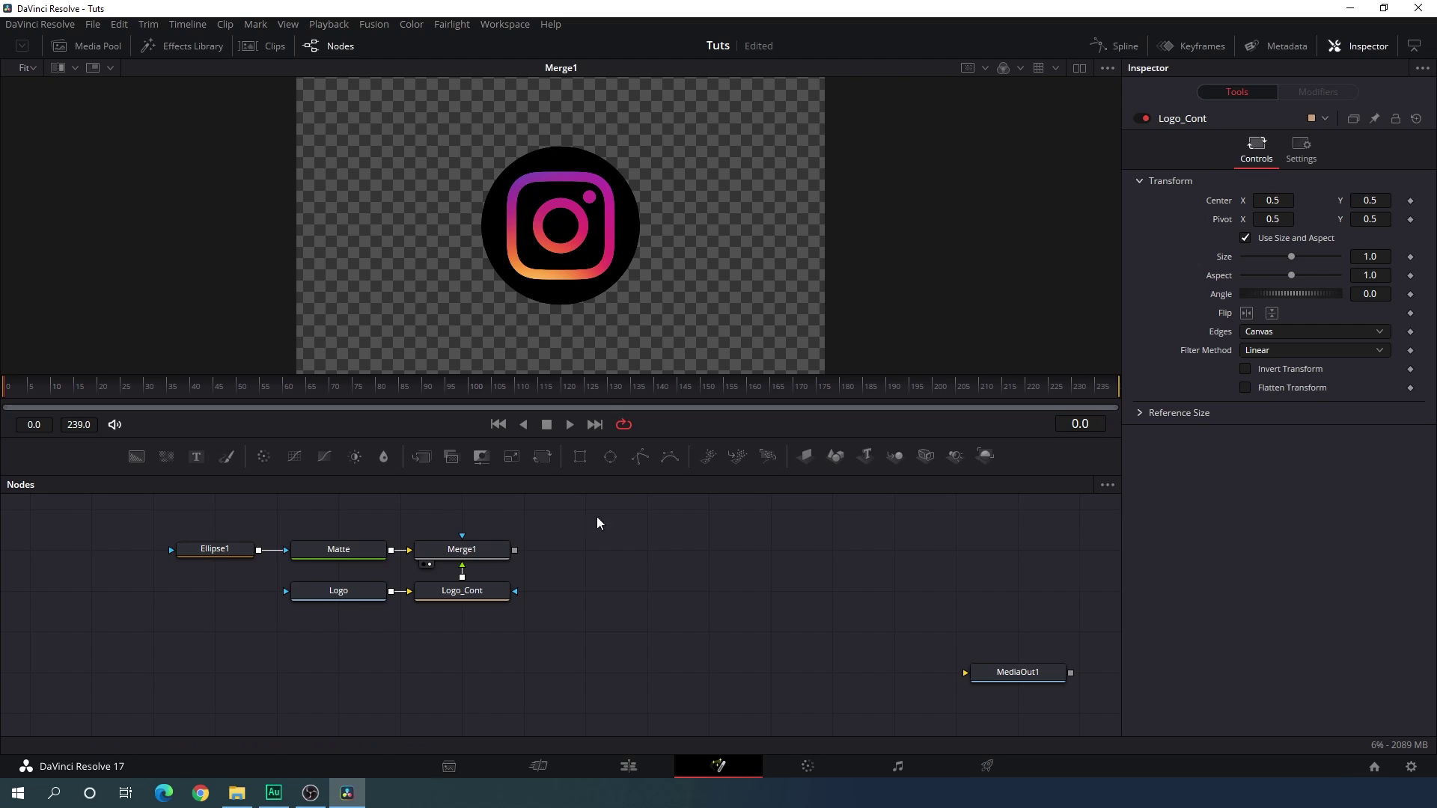
Set the Operator of the Merge1 node to In
left_click(497, 555)
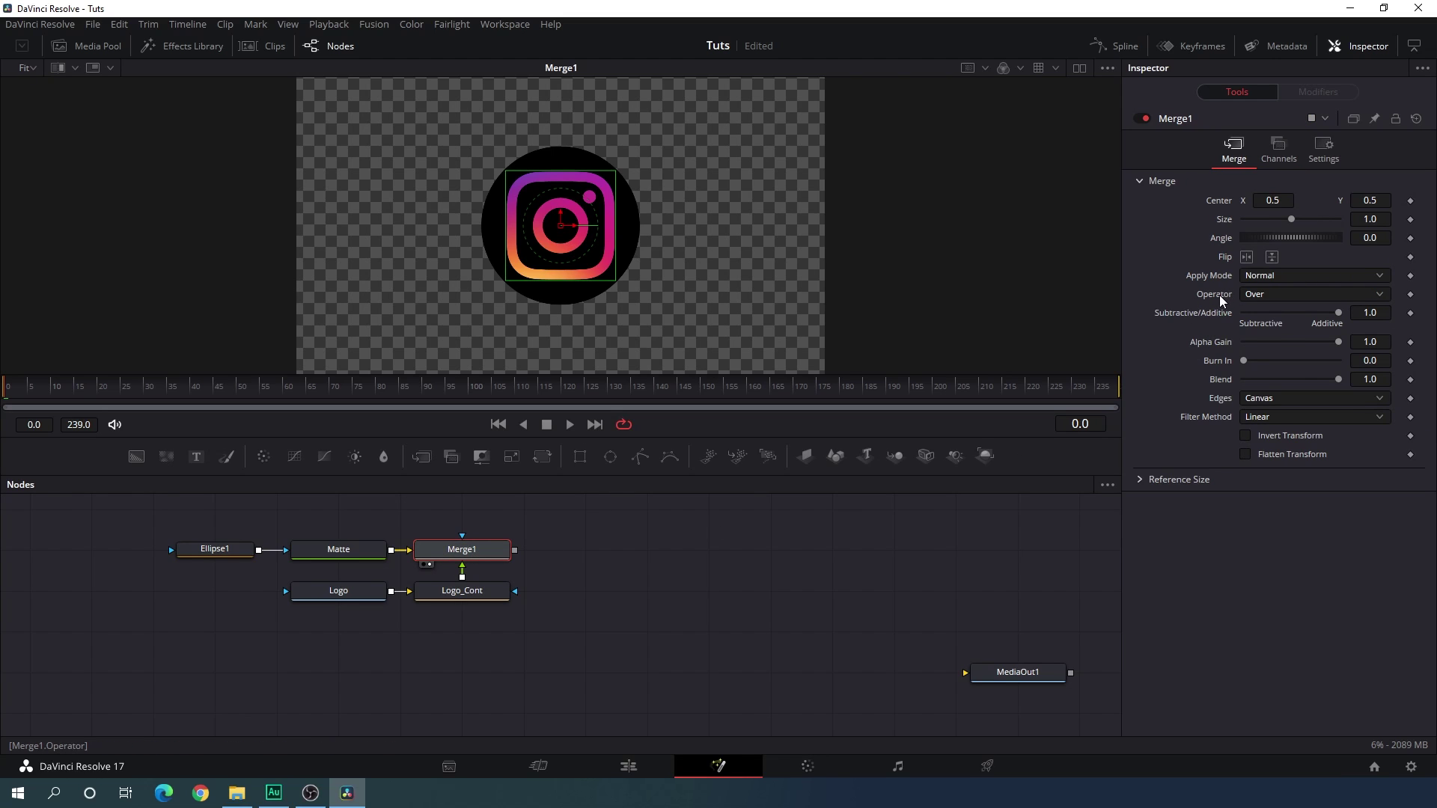
left_click(1264, 296)
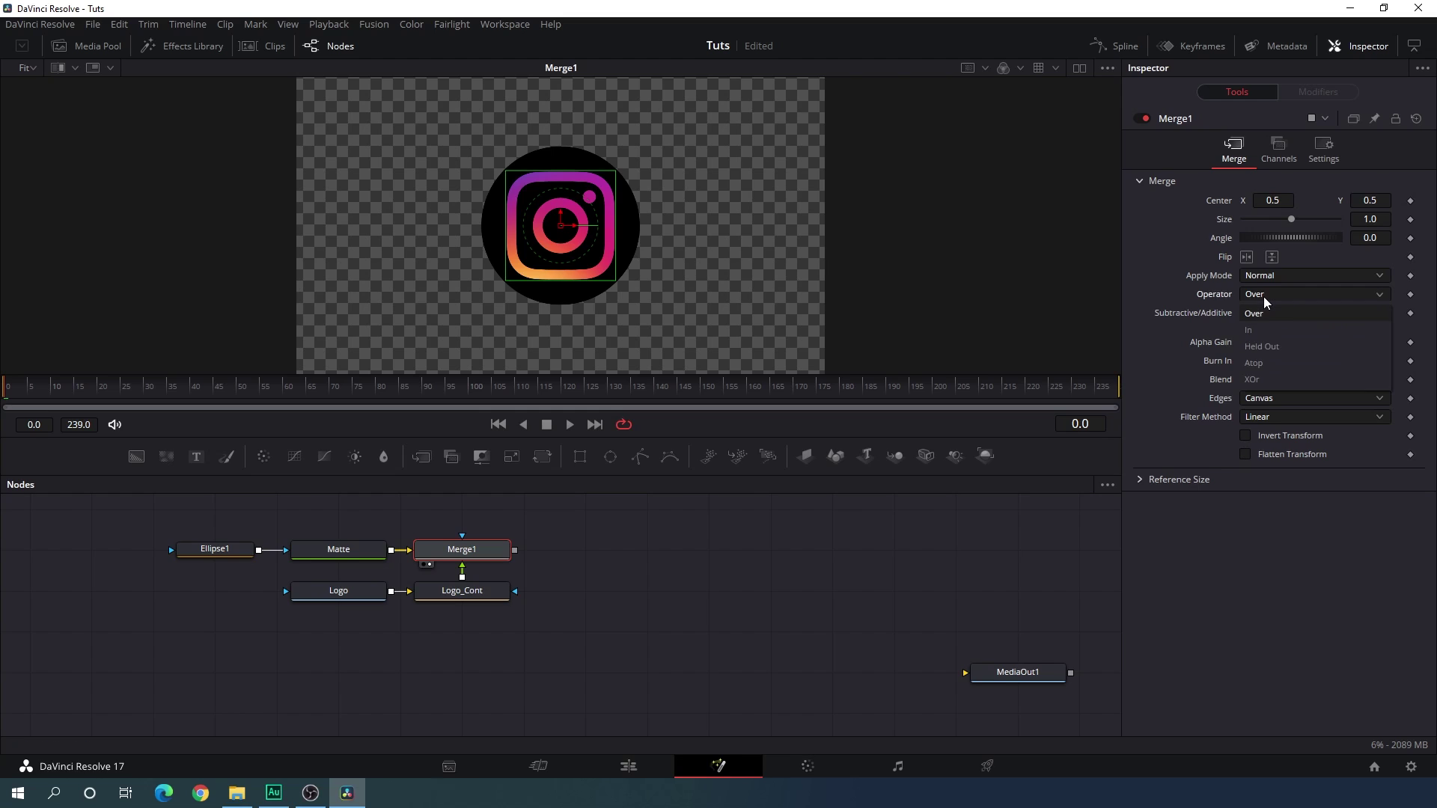
left_click(1262, 330)
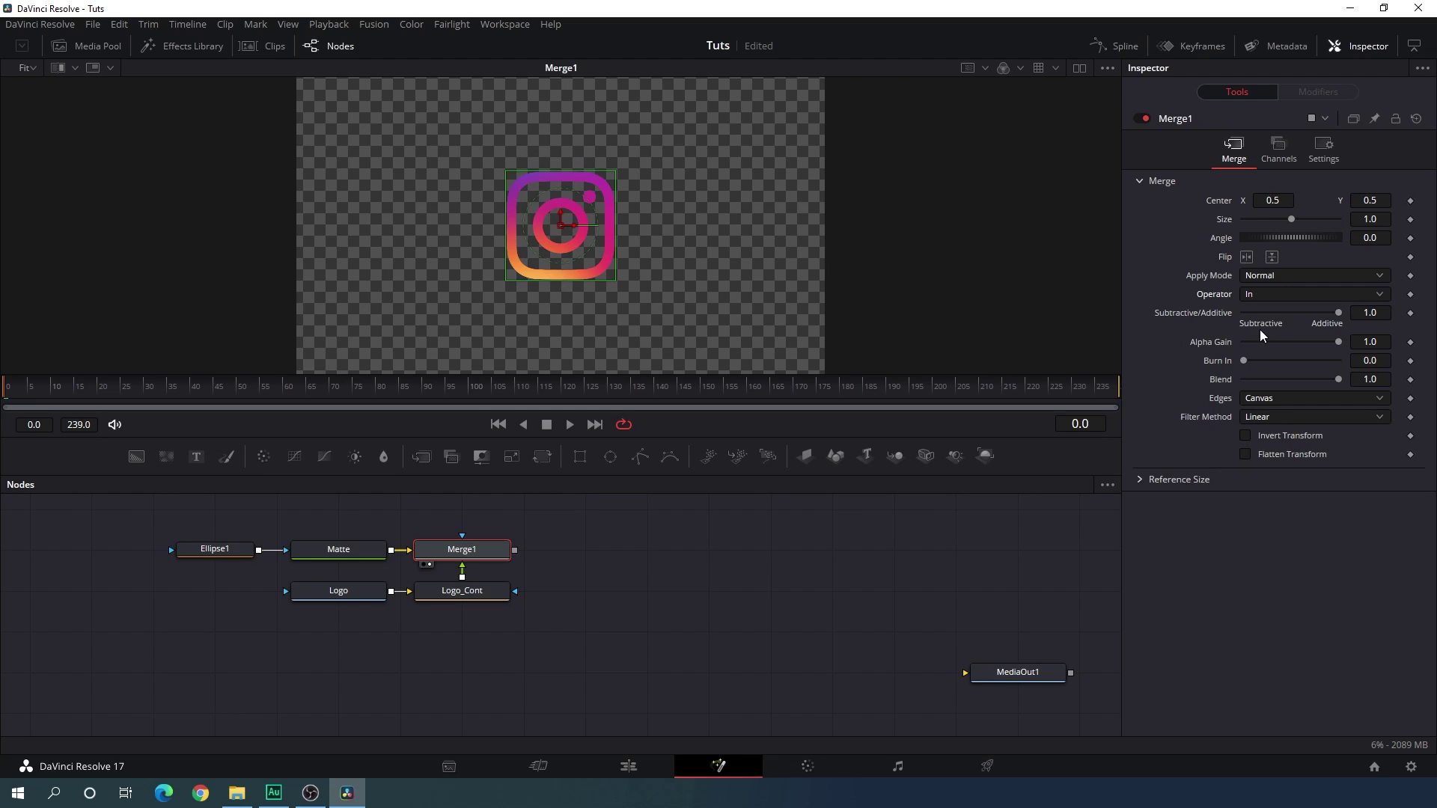
Try shifting the Logo_Cont transform off-centre in the viewer to test the circular matte, and undo the move
left_click(466, 590)
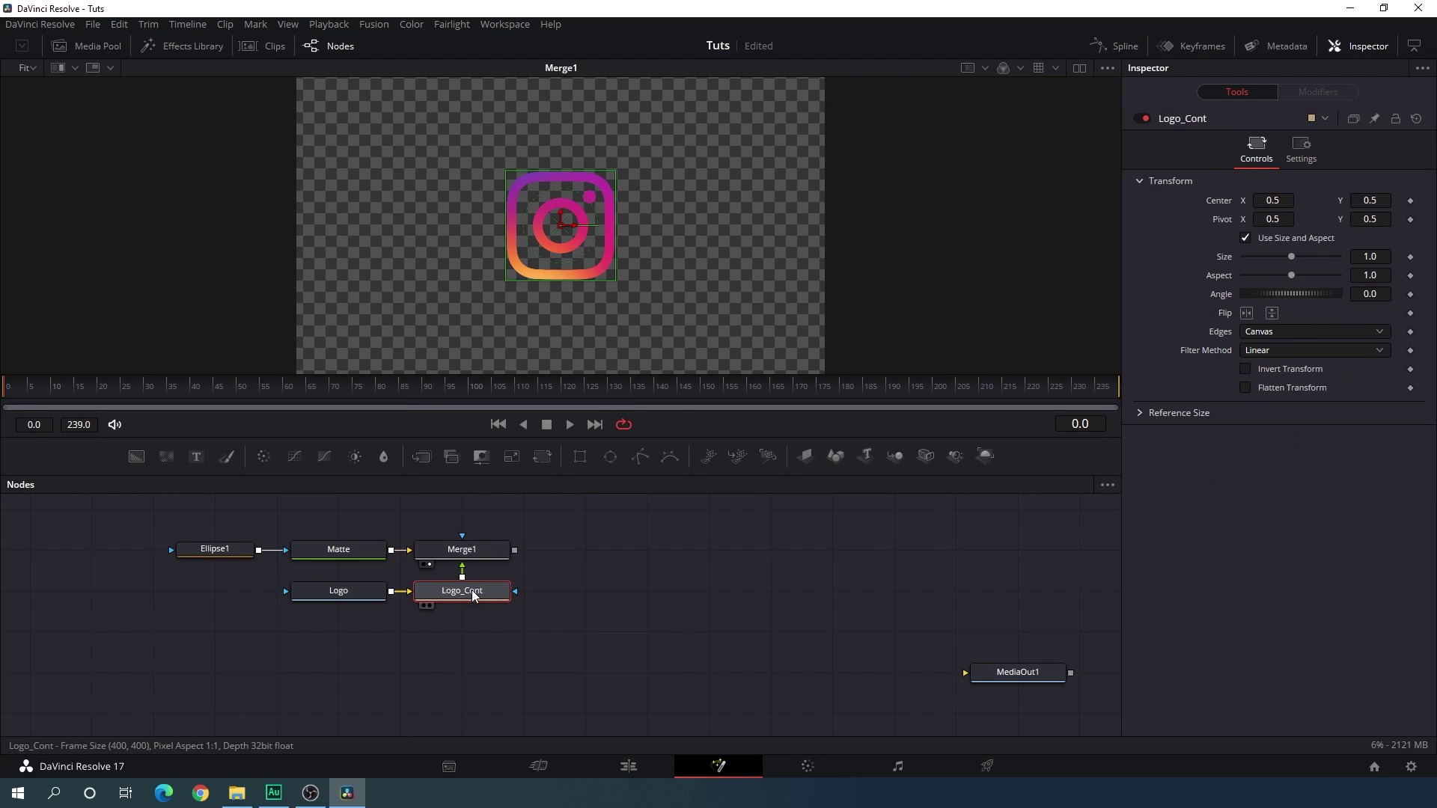
left_click_drag(562, 224, 549, 180)
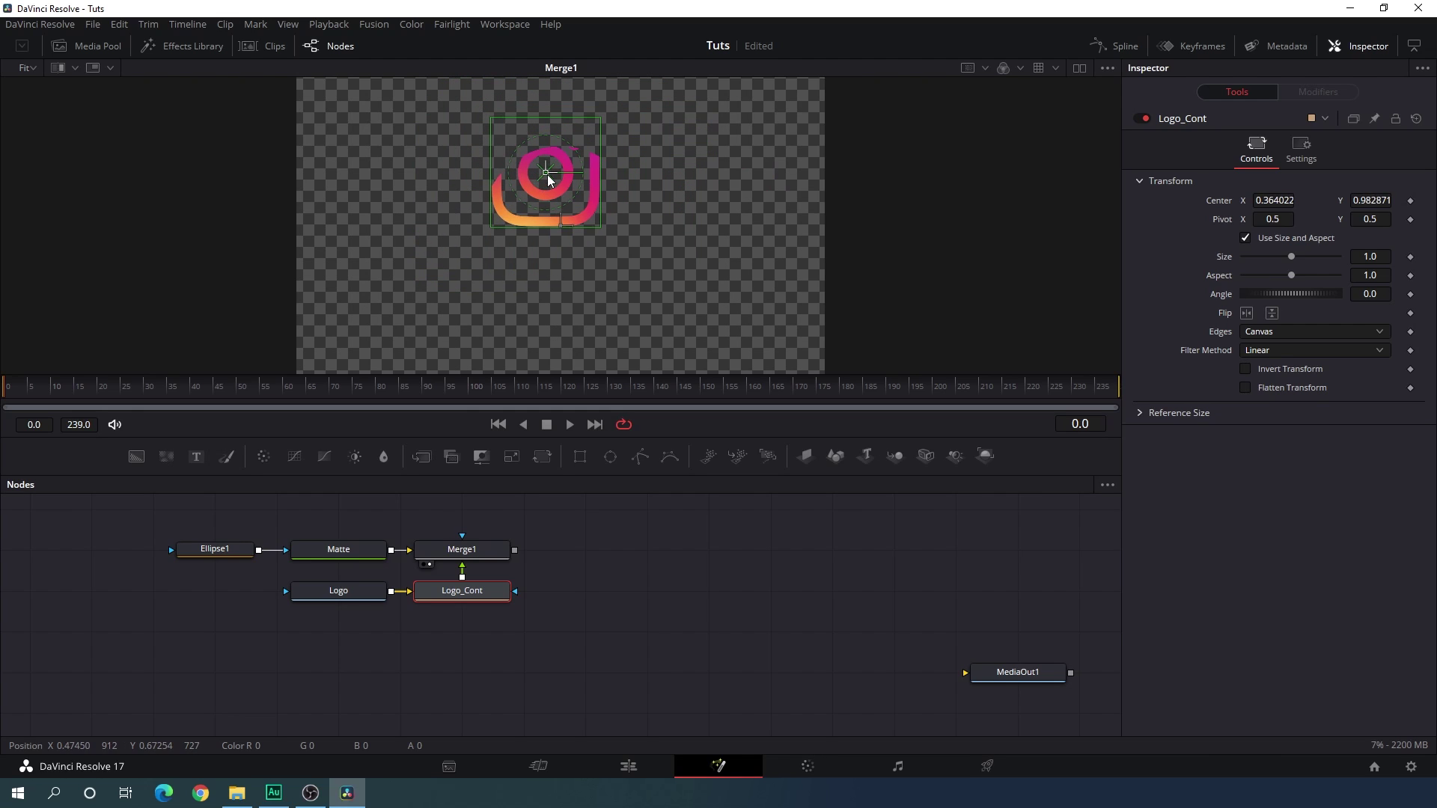
key("ctrl+z")
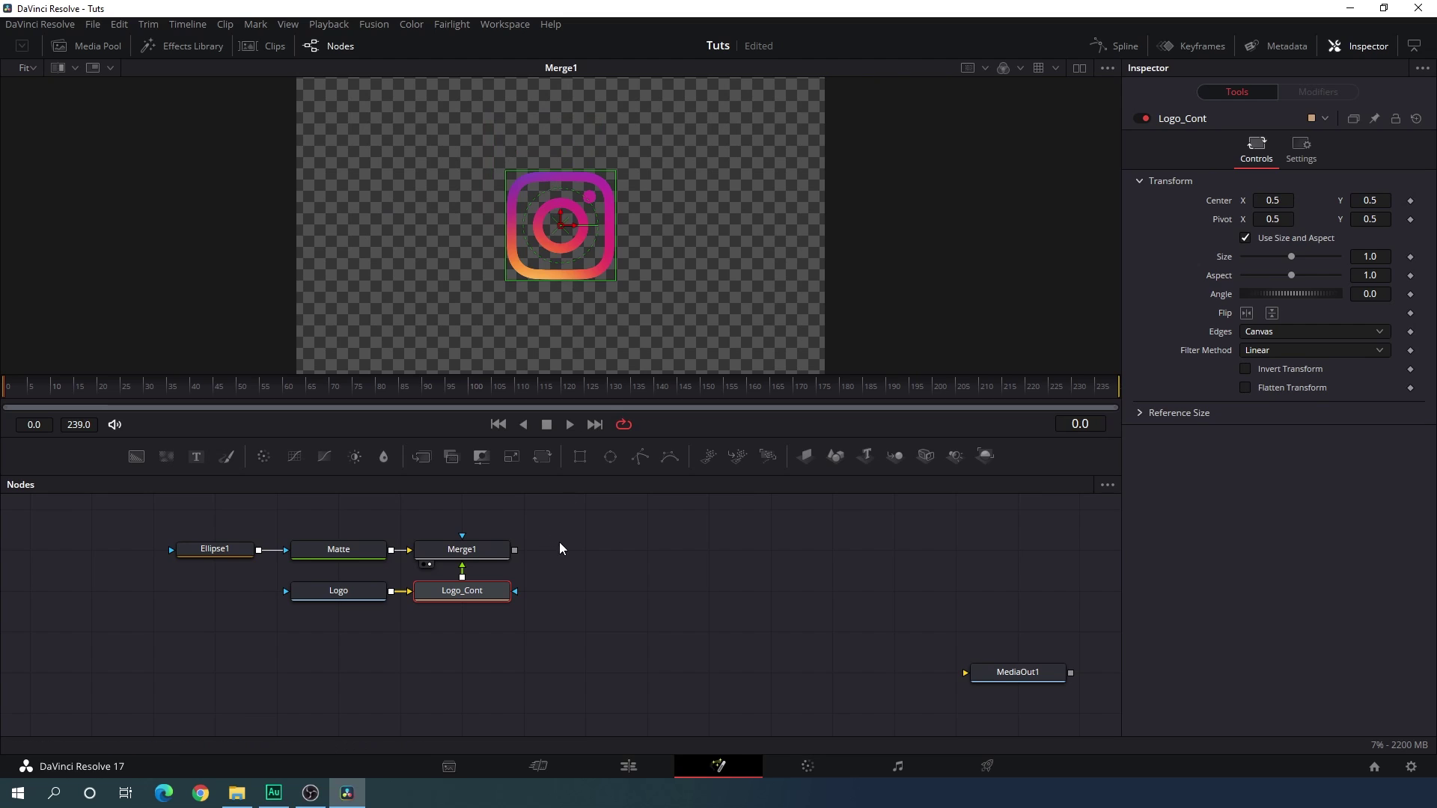
Add a Background node above the Matte node and rename it to Logo_BG
scroll(490, 630, "up", 1)
scroll(572, 573, "up", 2)
left_click(577, 571)
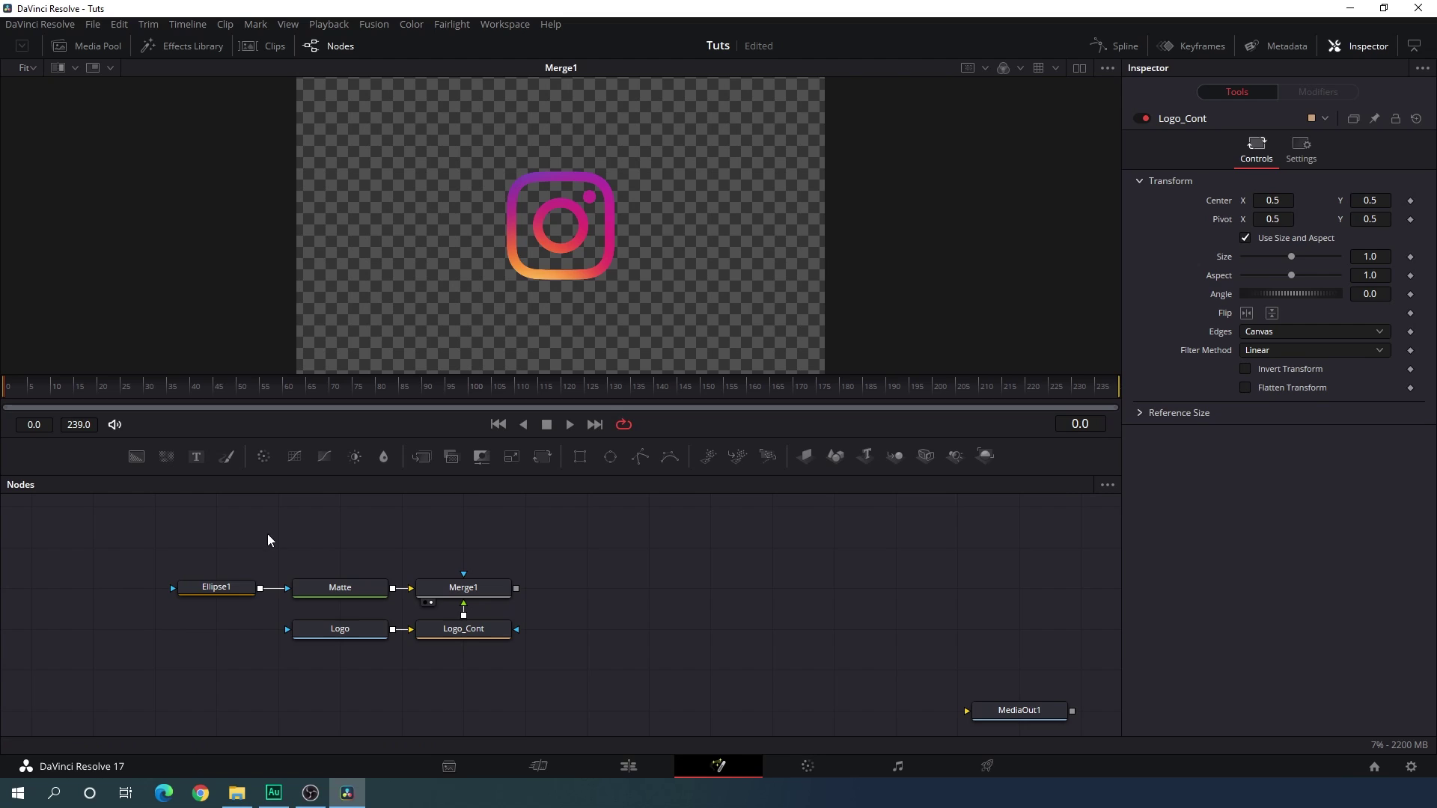
left_click_drag(140, 462, 344, 552)
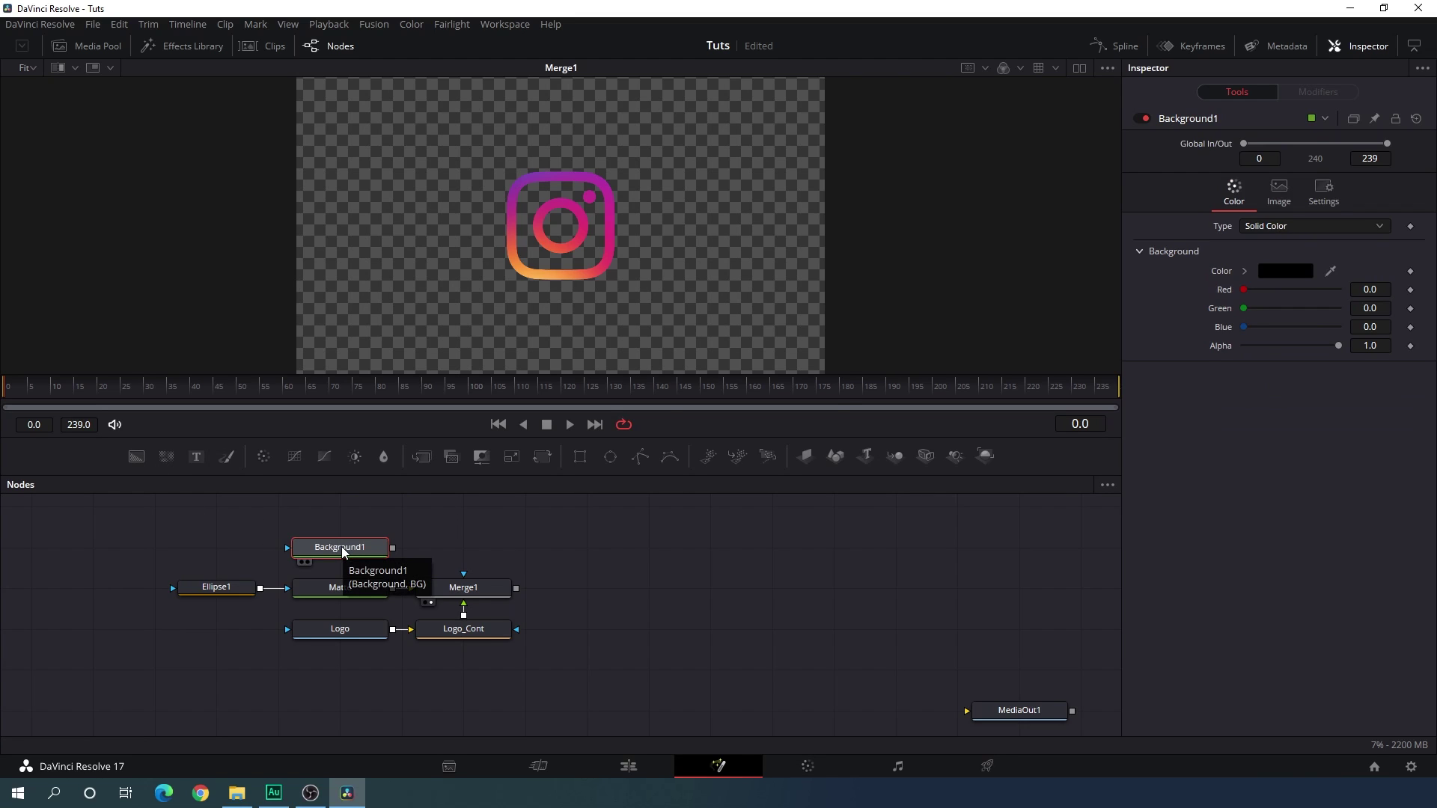
key("F2")
key("BackSpace")
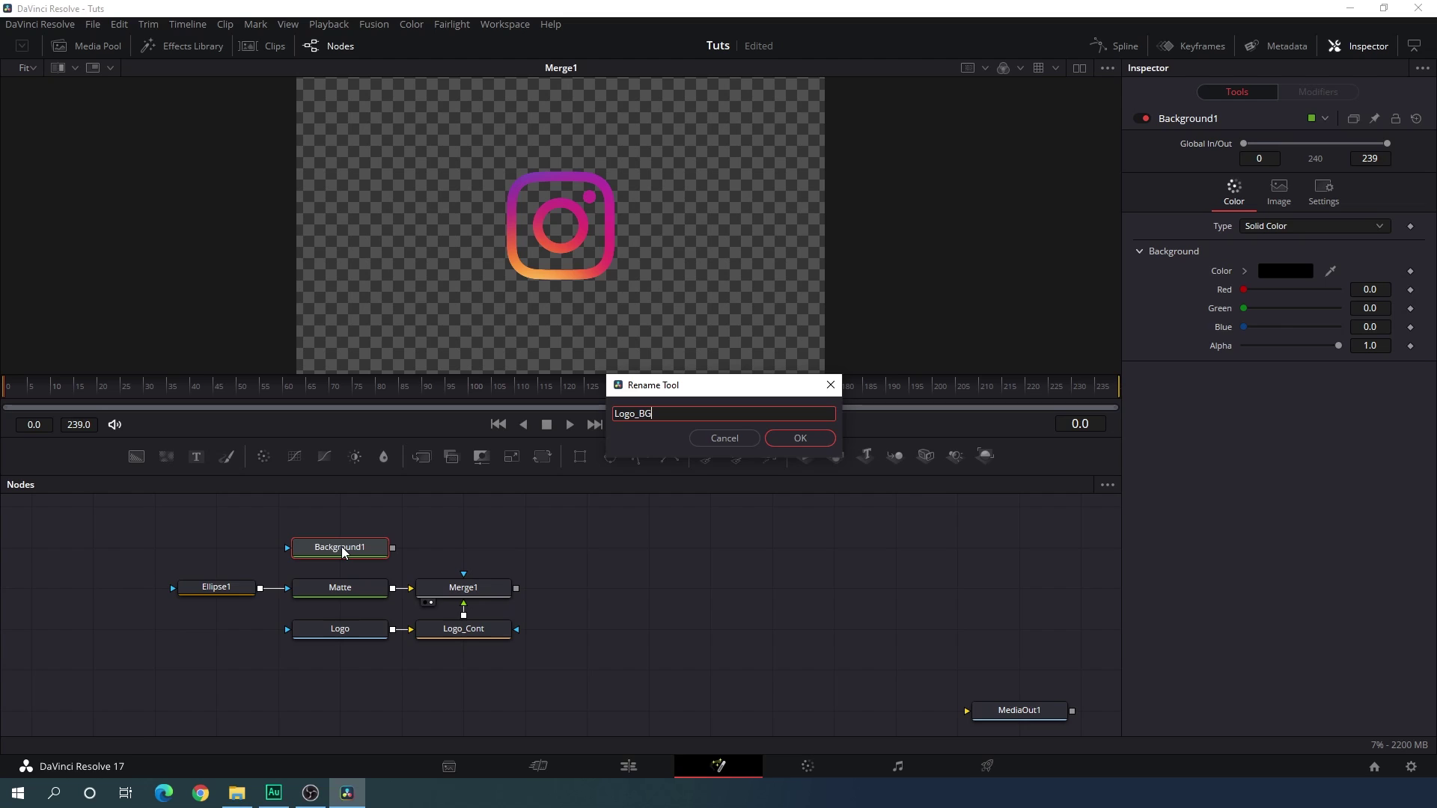
left_click(798, 439)
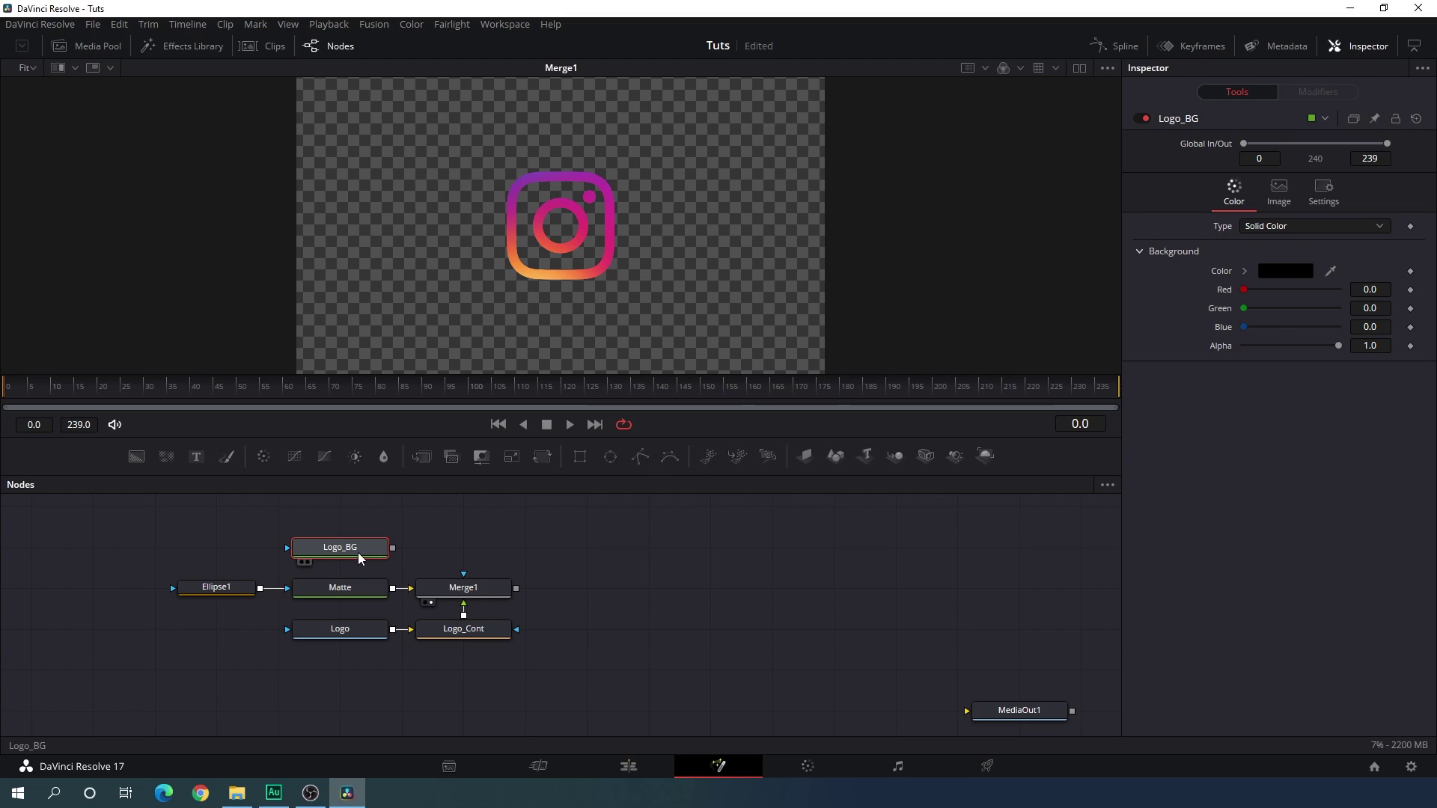
Show Logo_BG in the viewer, colour it white, and mask it with the existing Ellipse1
left_click_drag(359, 558, 364, 275)
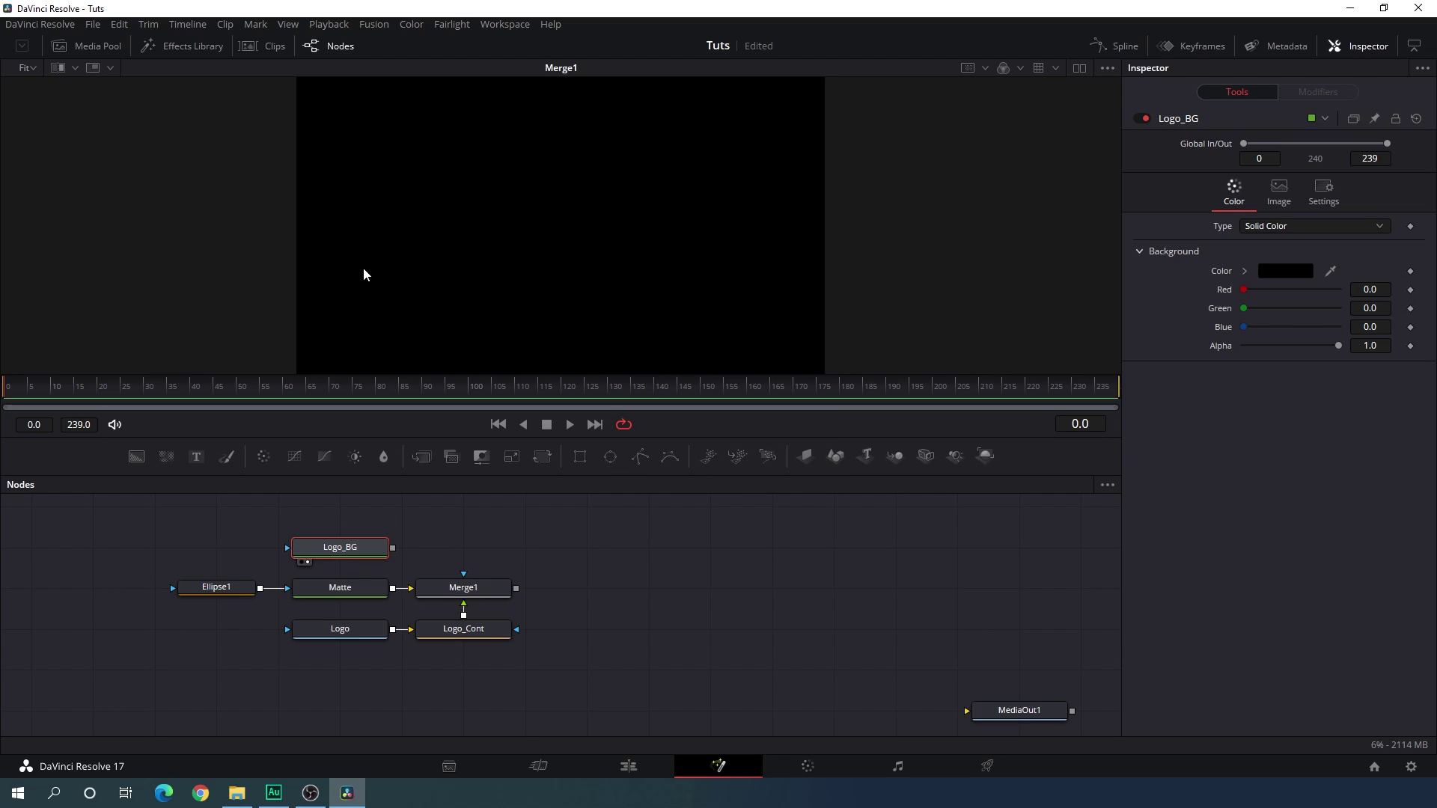
left_click(1265, 273)
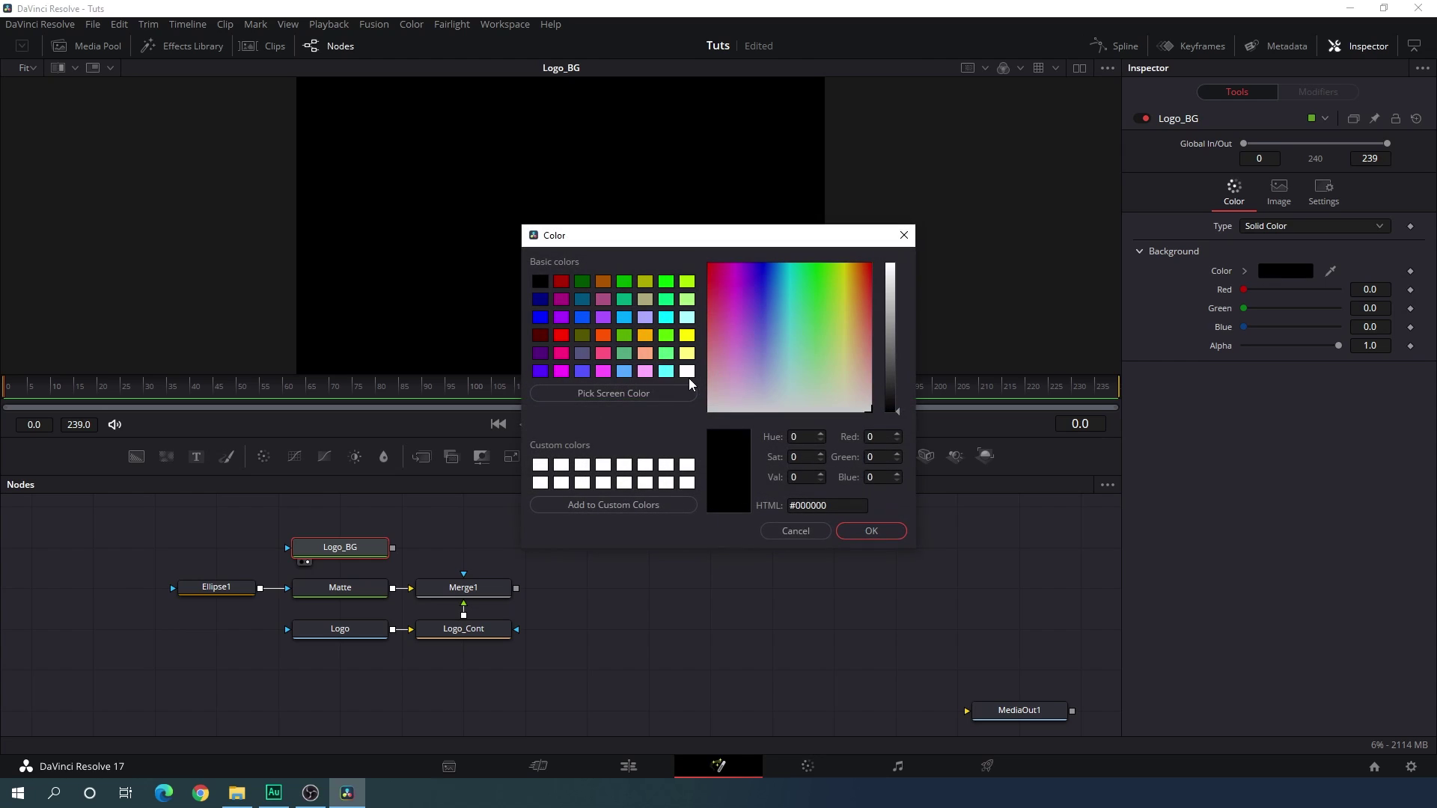
left_click(687, 371)
left_click(871, 530)
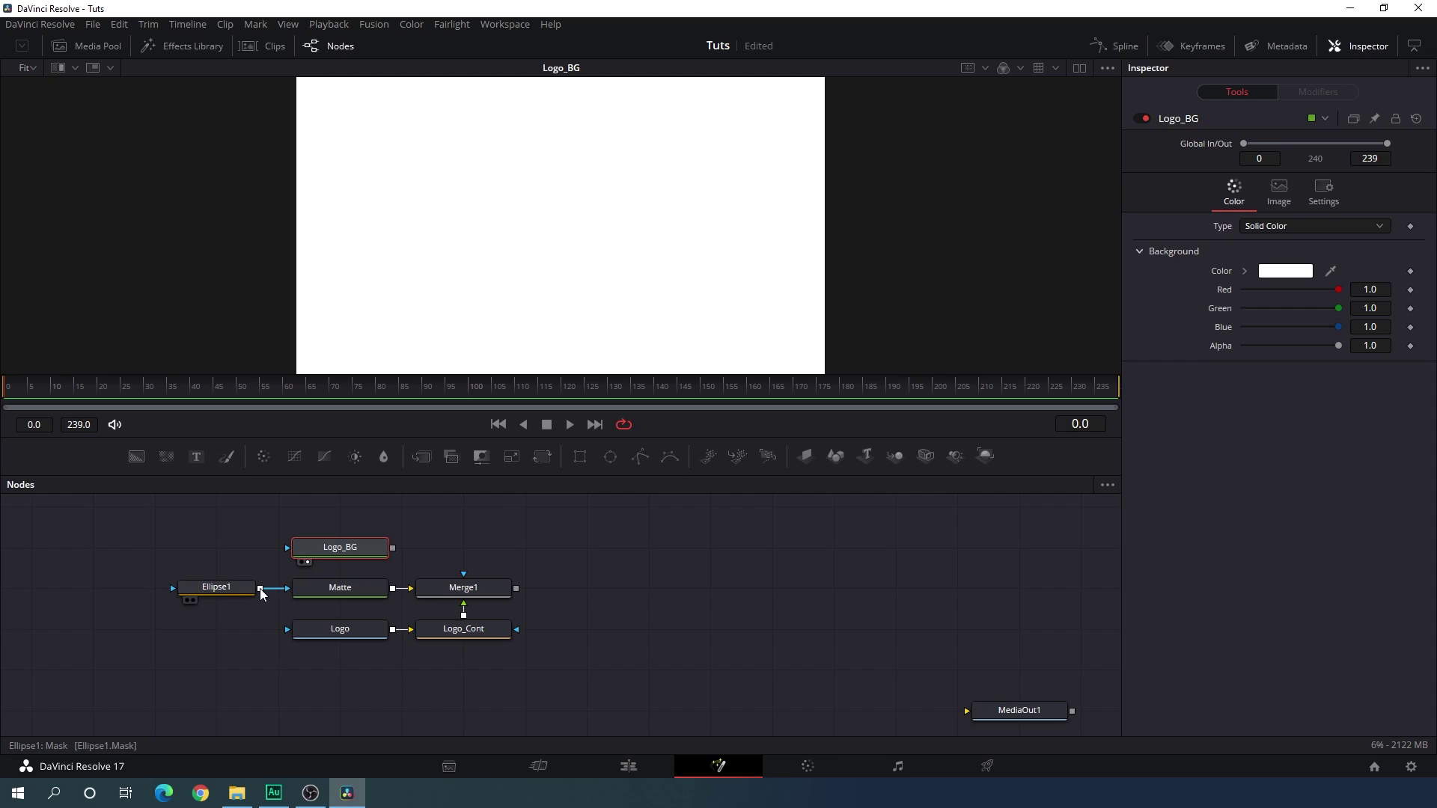
left_click_drag(260, 590, 307, 548)
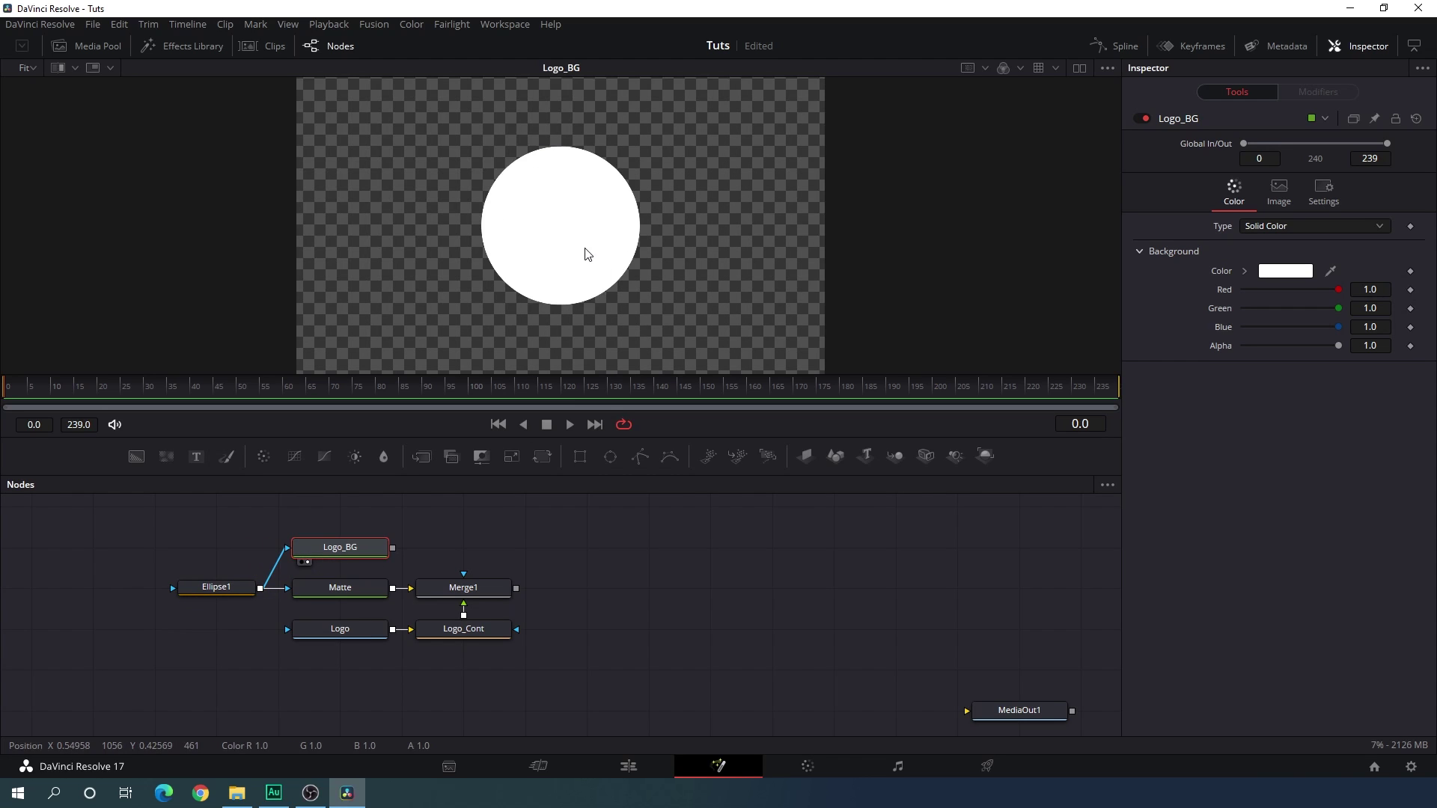
left_click(490, 532)
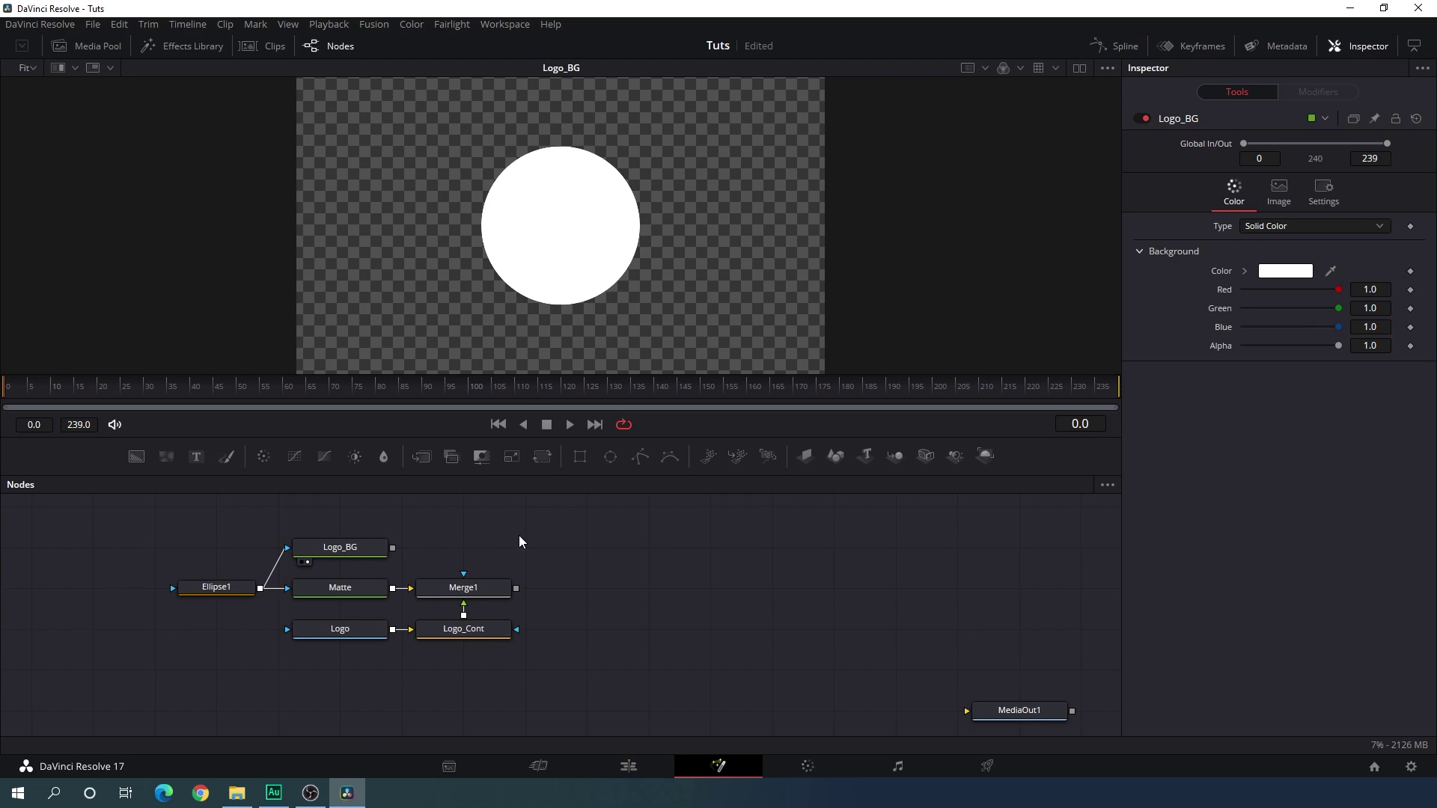
Add a Merge node with Logo_BG as its background and Merge1 as its foreground, and show it in the viewer
key("1")
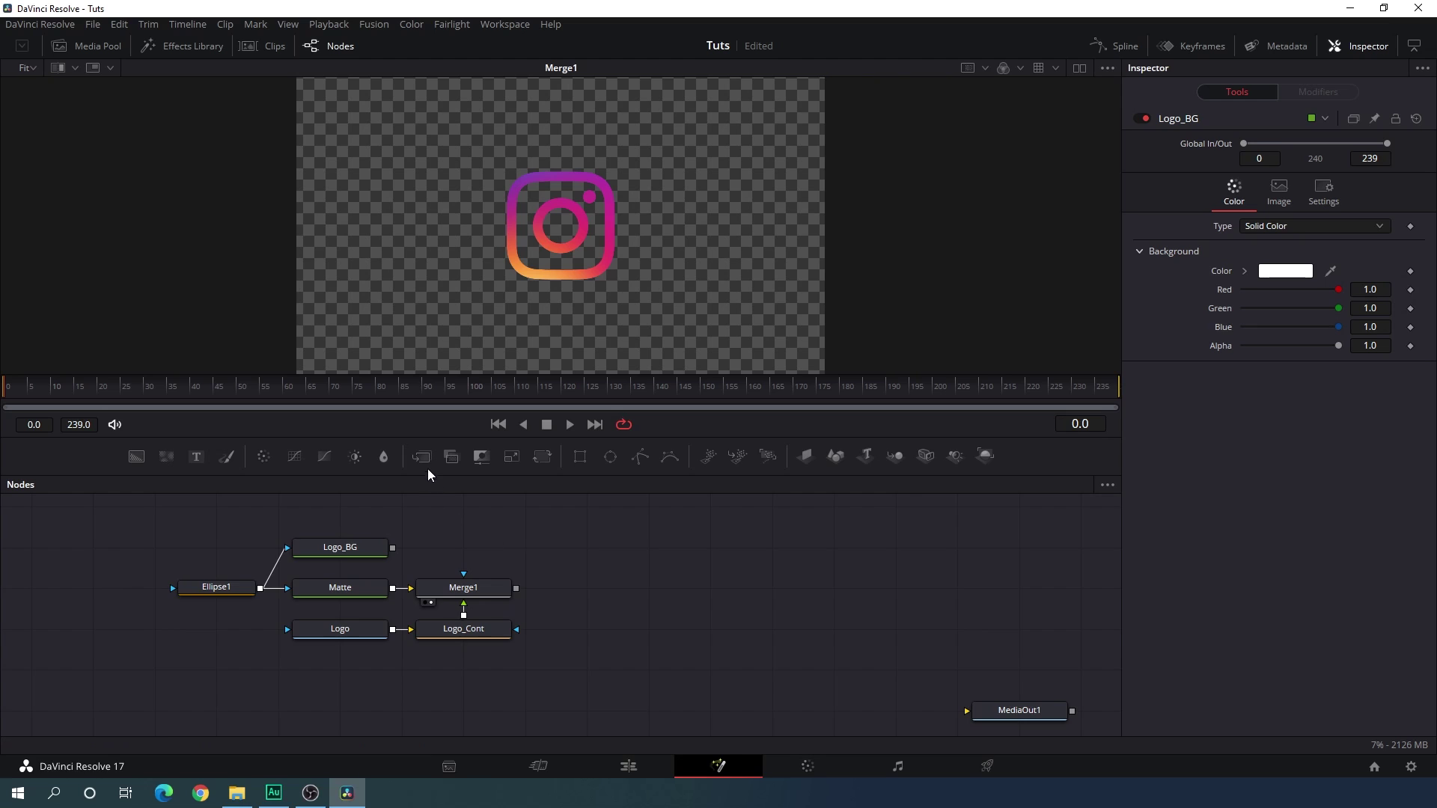
left_click_drag(421, 456, 345, 557)
left_click_drag(465, 535, 479, 371)
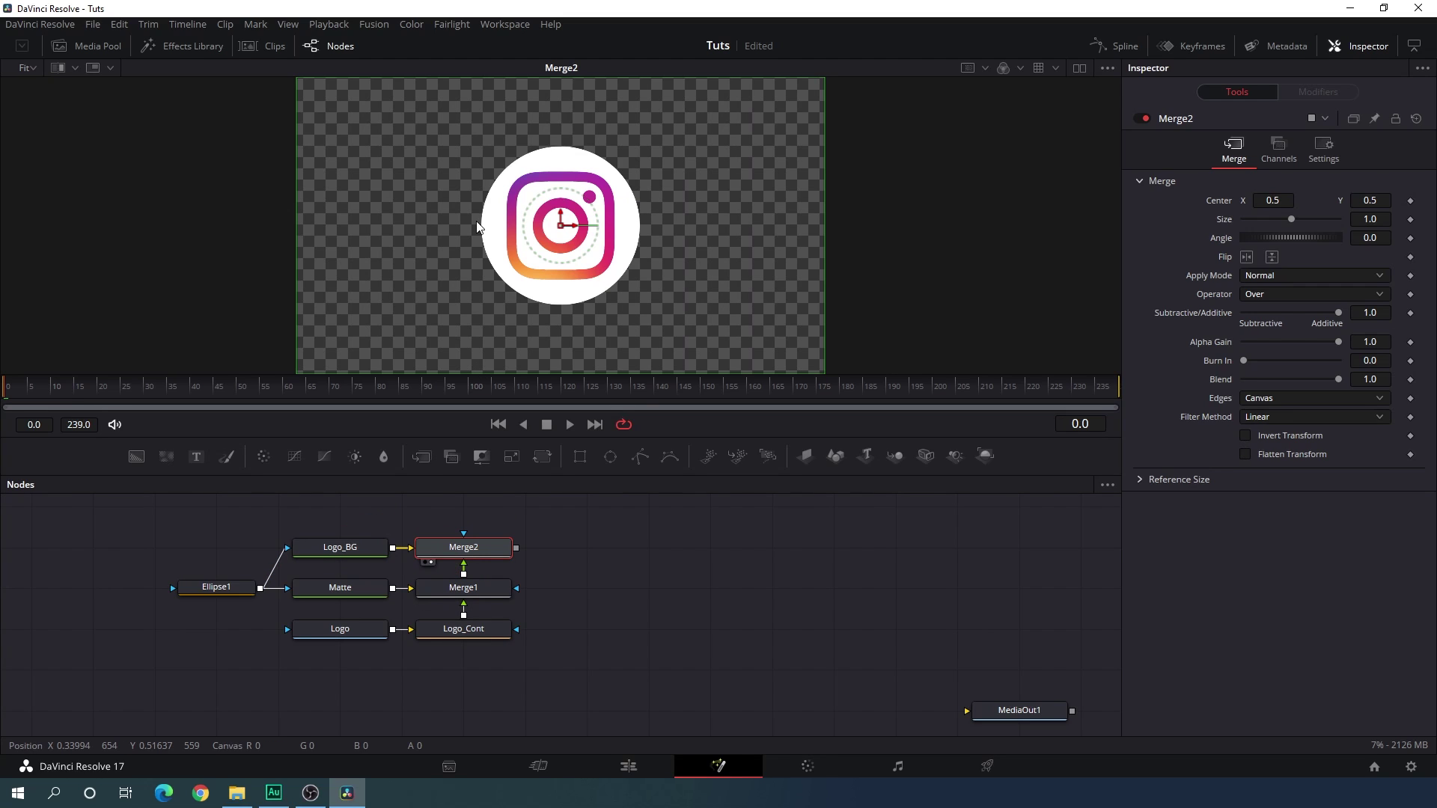
Set the Size of the Logo_Cont transform to 0.9
left_click(466, 635)
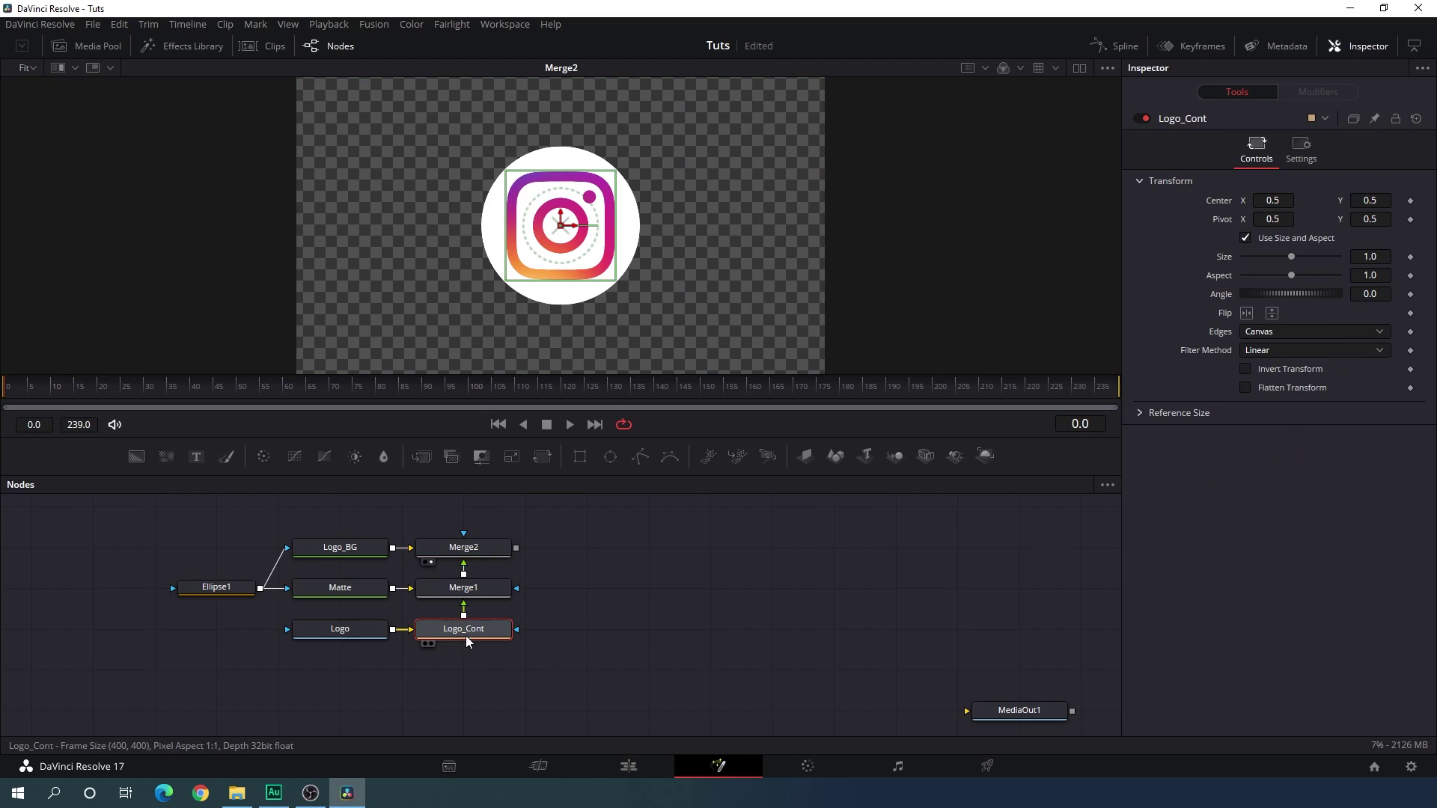
left_click(1369, 256)
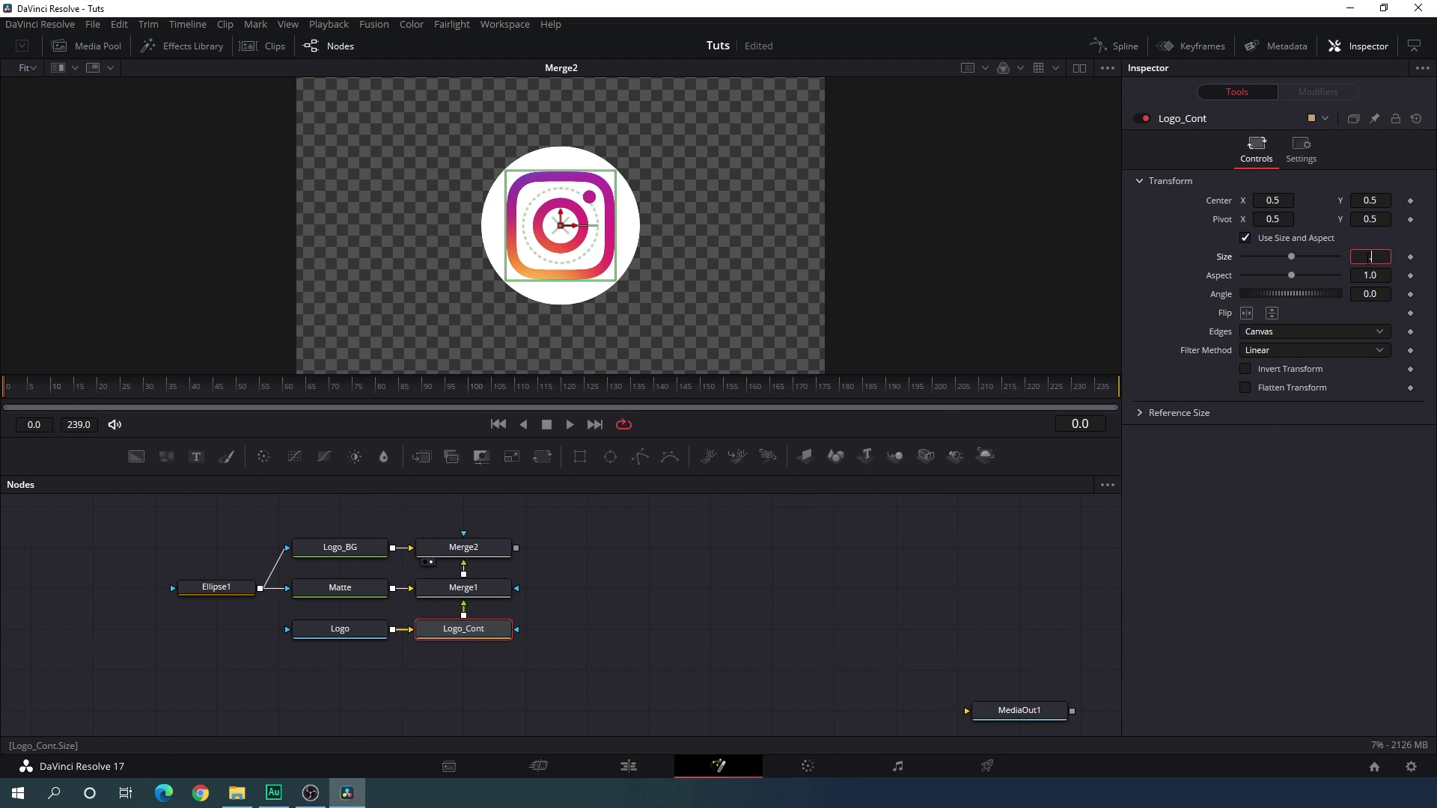
type("0.9")
key("Return")
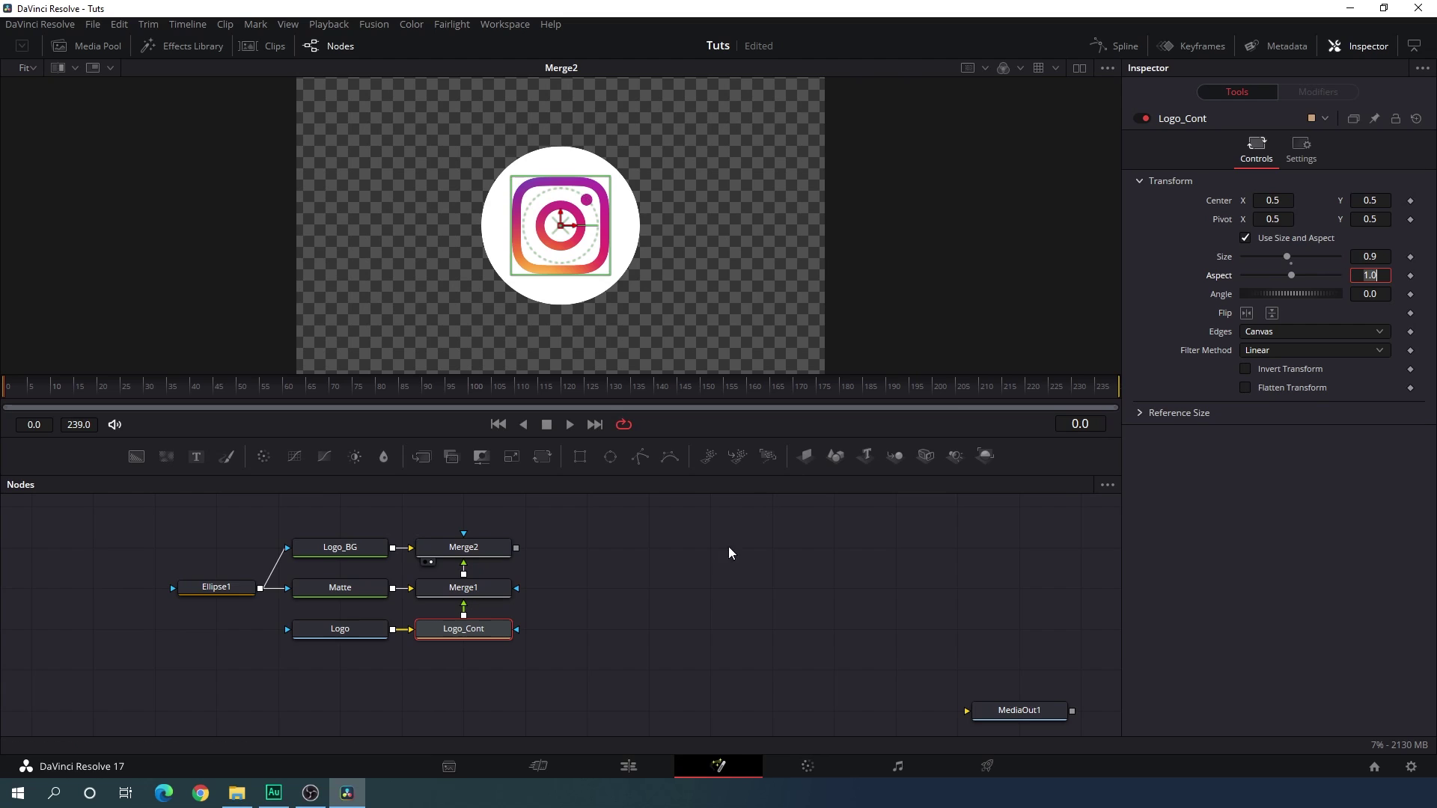
left_click(705, 584)
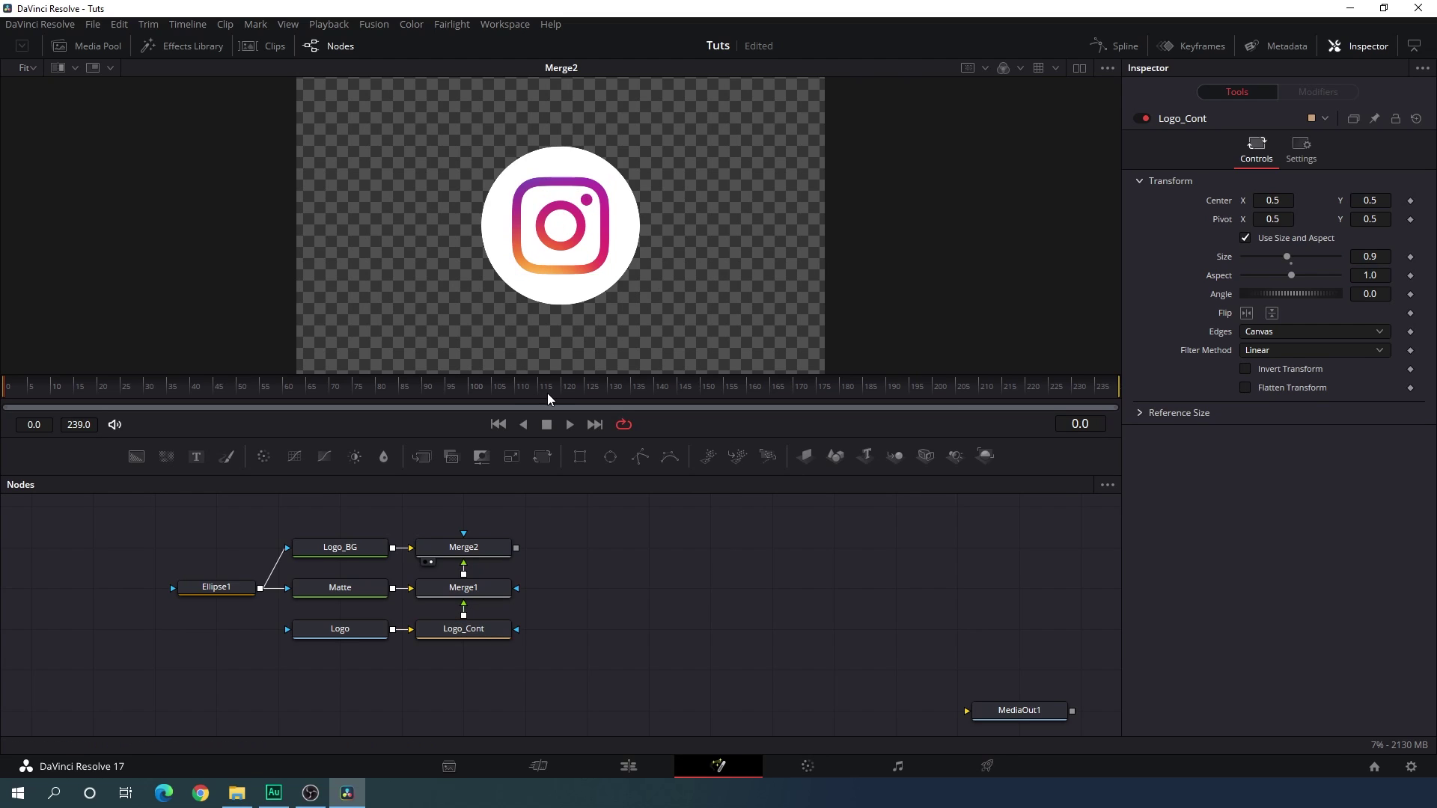
Add a Transform node after Merge2, show it in the viewer, and rename it to Logo_Ani
left_click(498, 553)
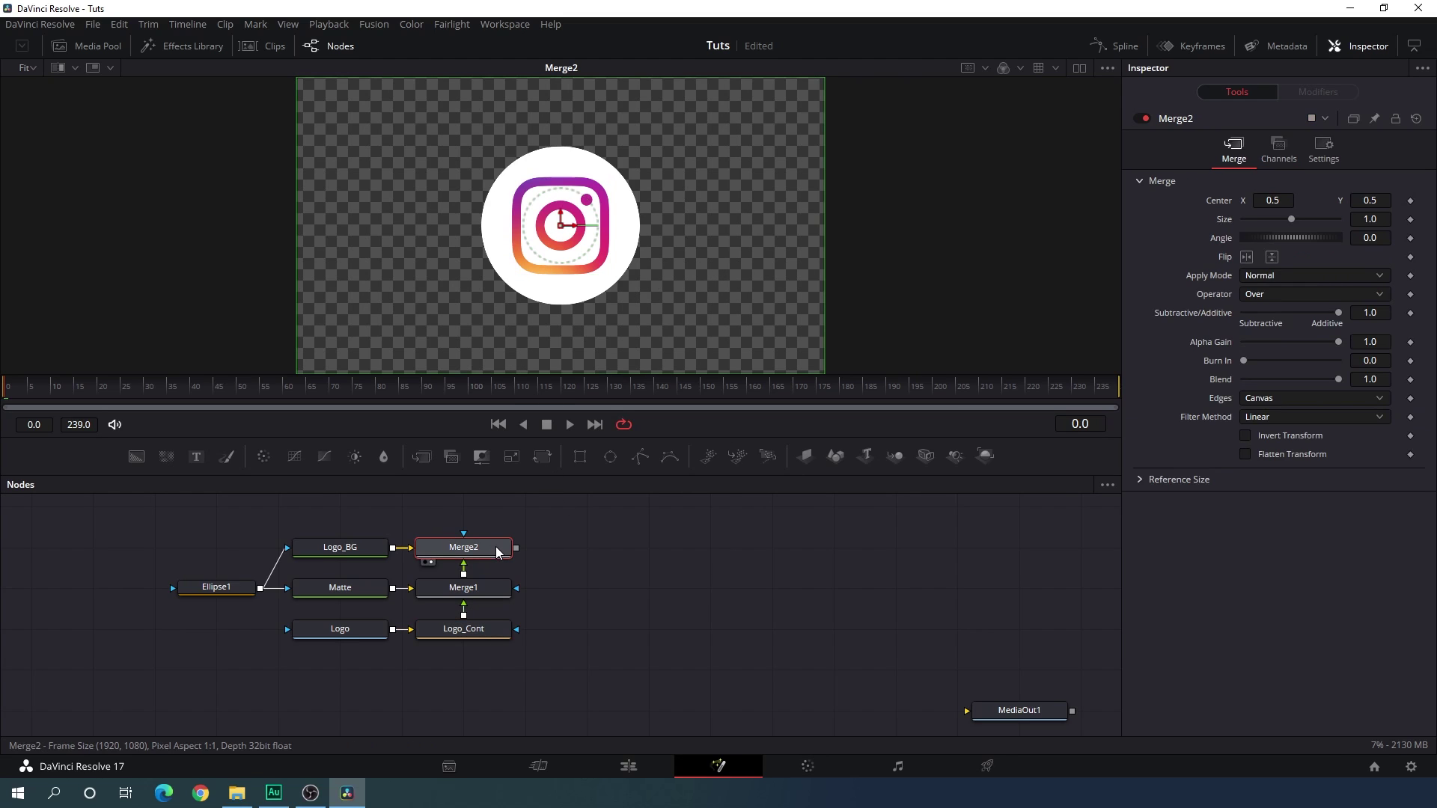
left_click(542, 456)
left_click_drag(419, 525, 591, 570)
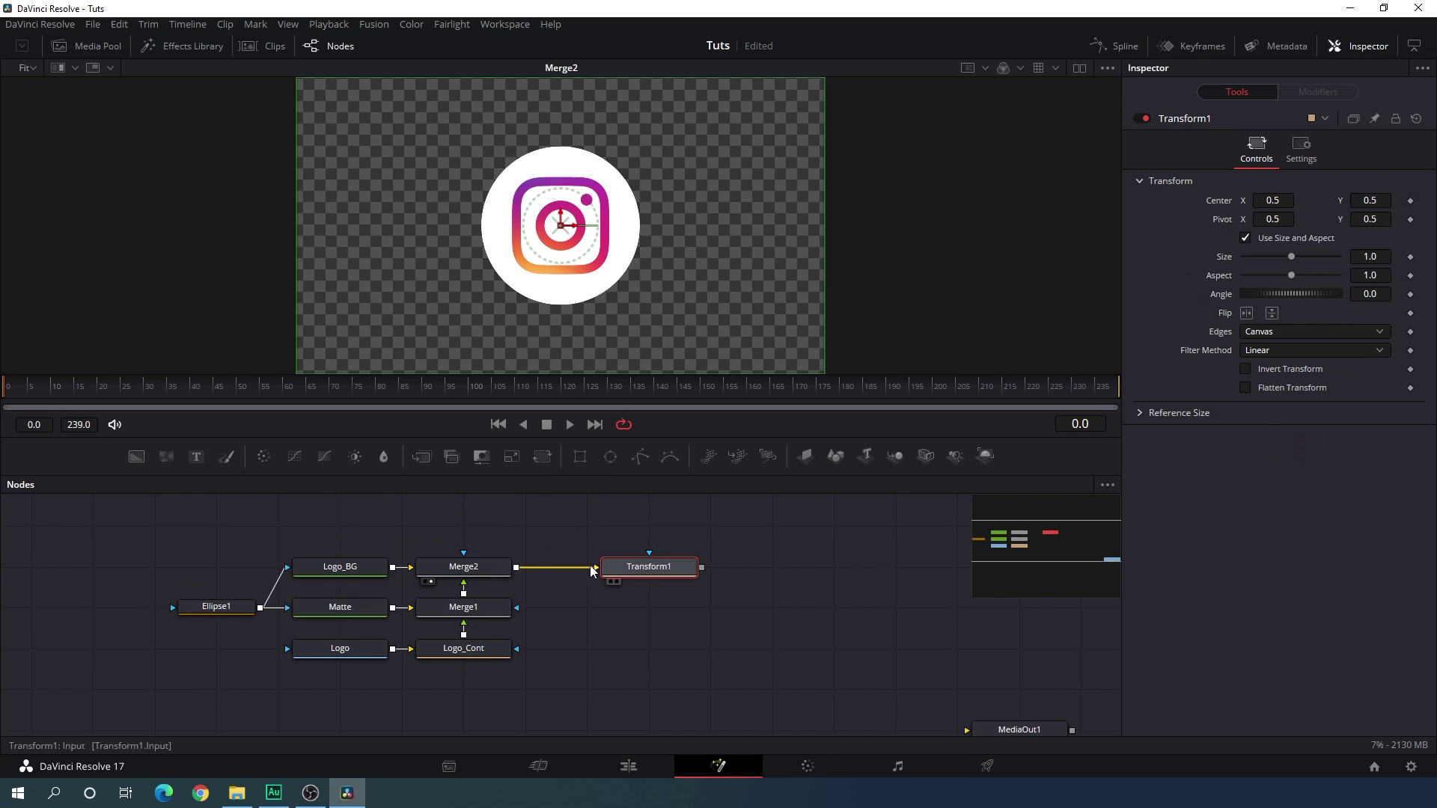
key("1")
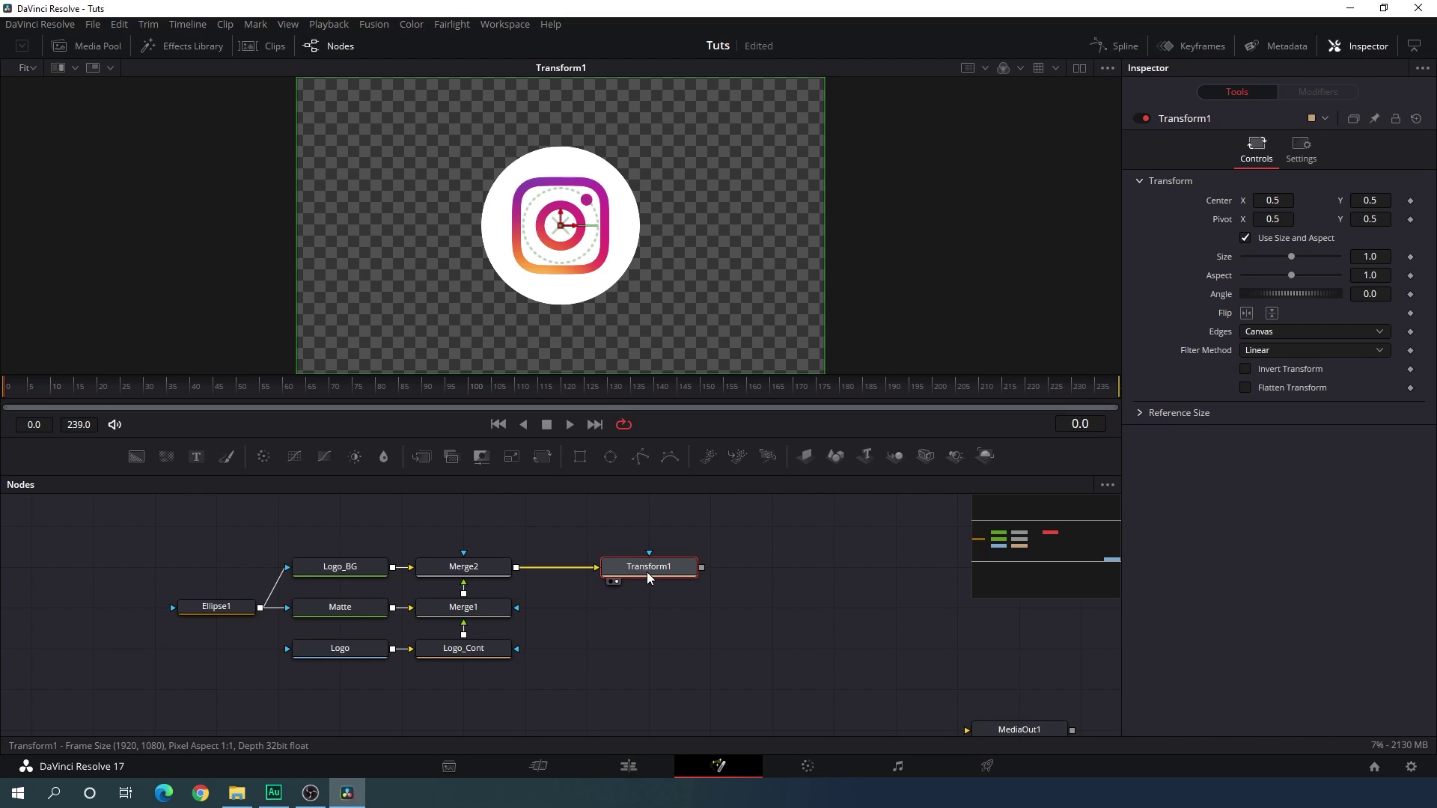
key("F2")
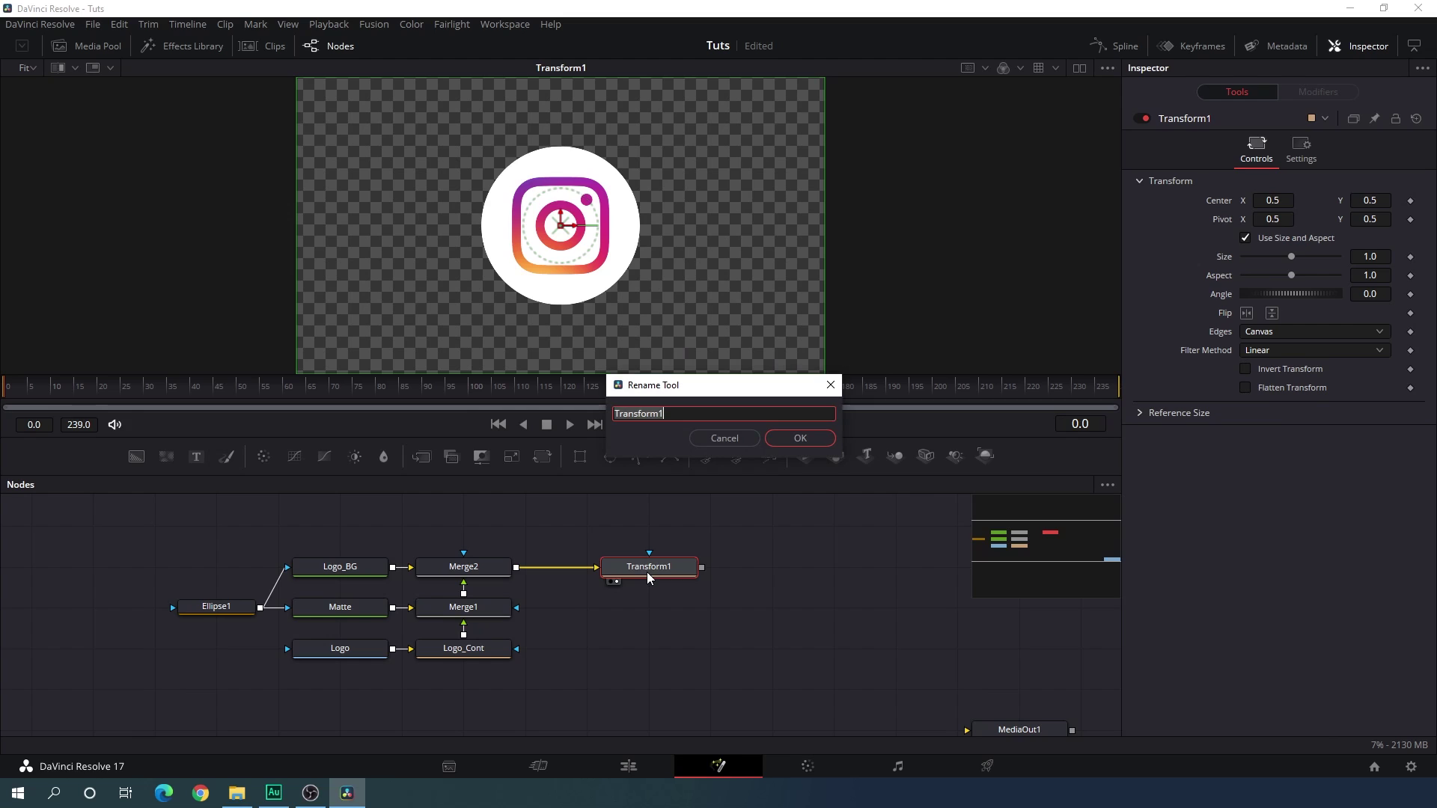
key("BackSpace")
left_click(802, 440)
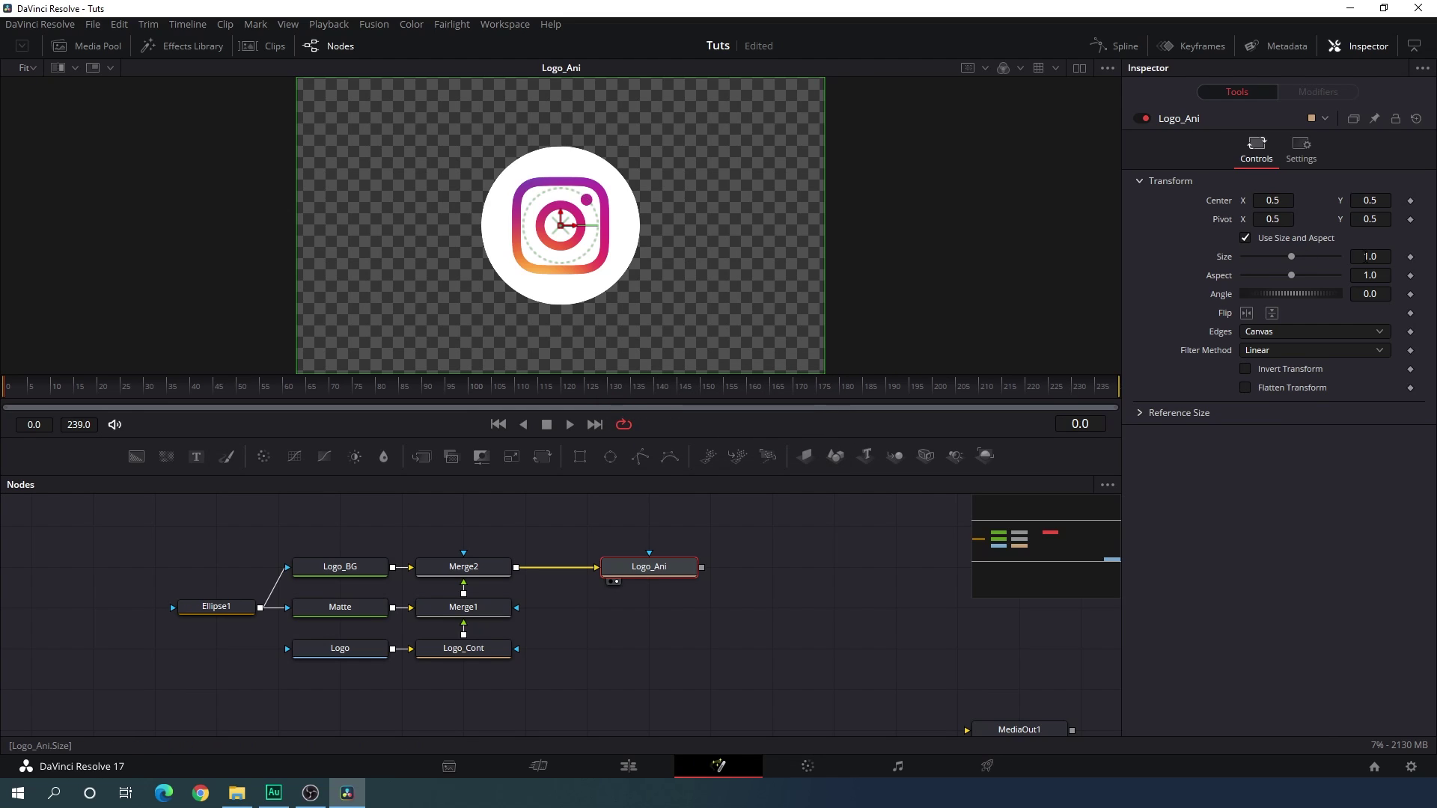
Set the Size of the Logo_Ani transform to 0.6
left_click_drag(1298, 267, 1290, 267)
left_click(1369, 256)
type("0.6")
key("Tab")
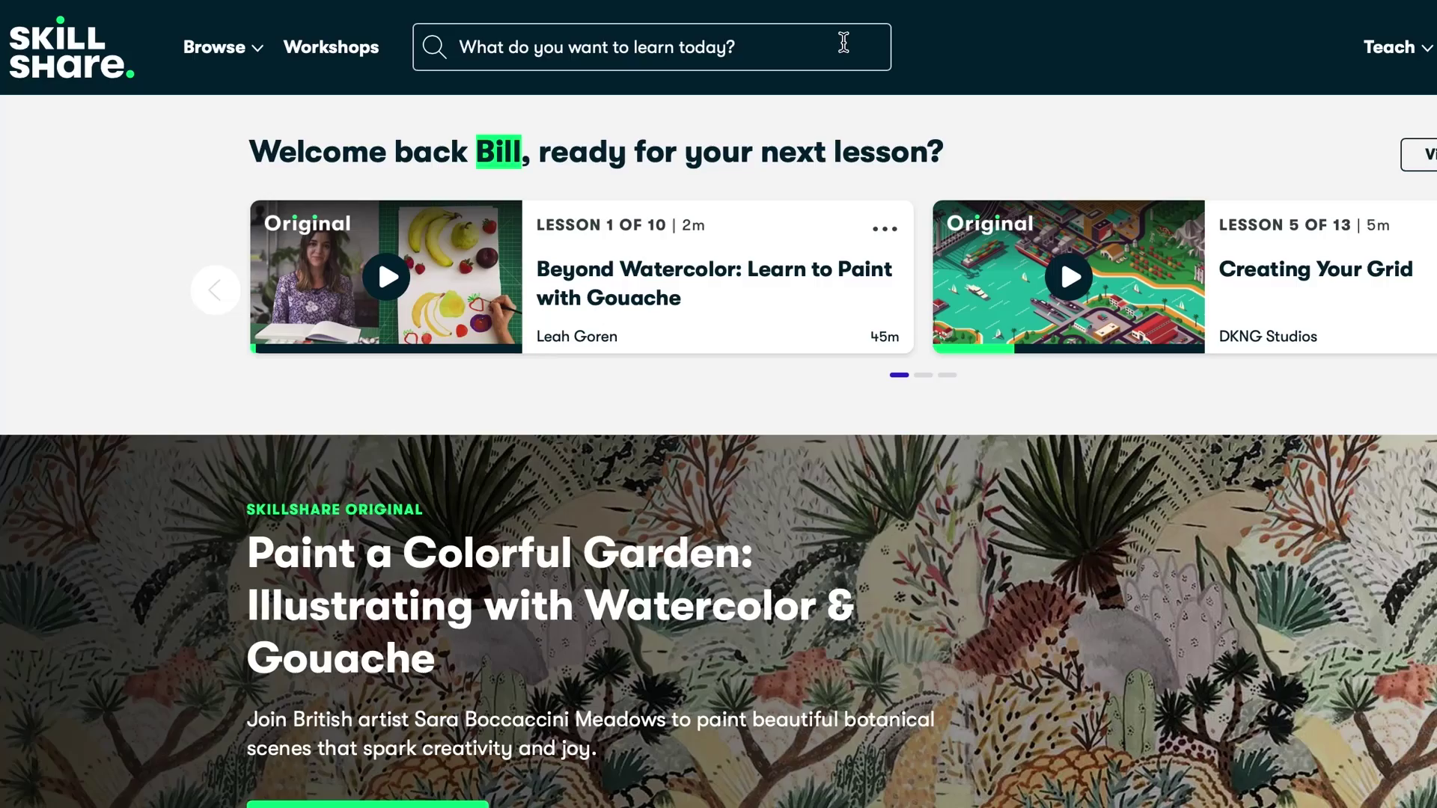
Switch to the Skillshare website and search its classes for "Logo Design"
left_click(840, 44)
type("Logo De")
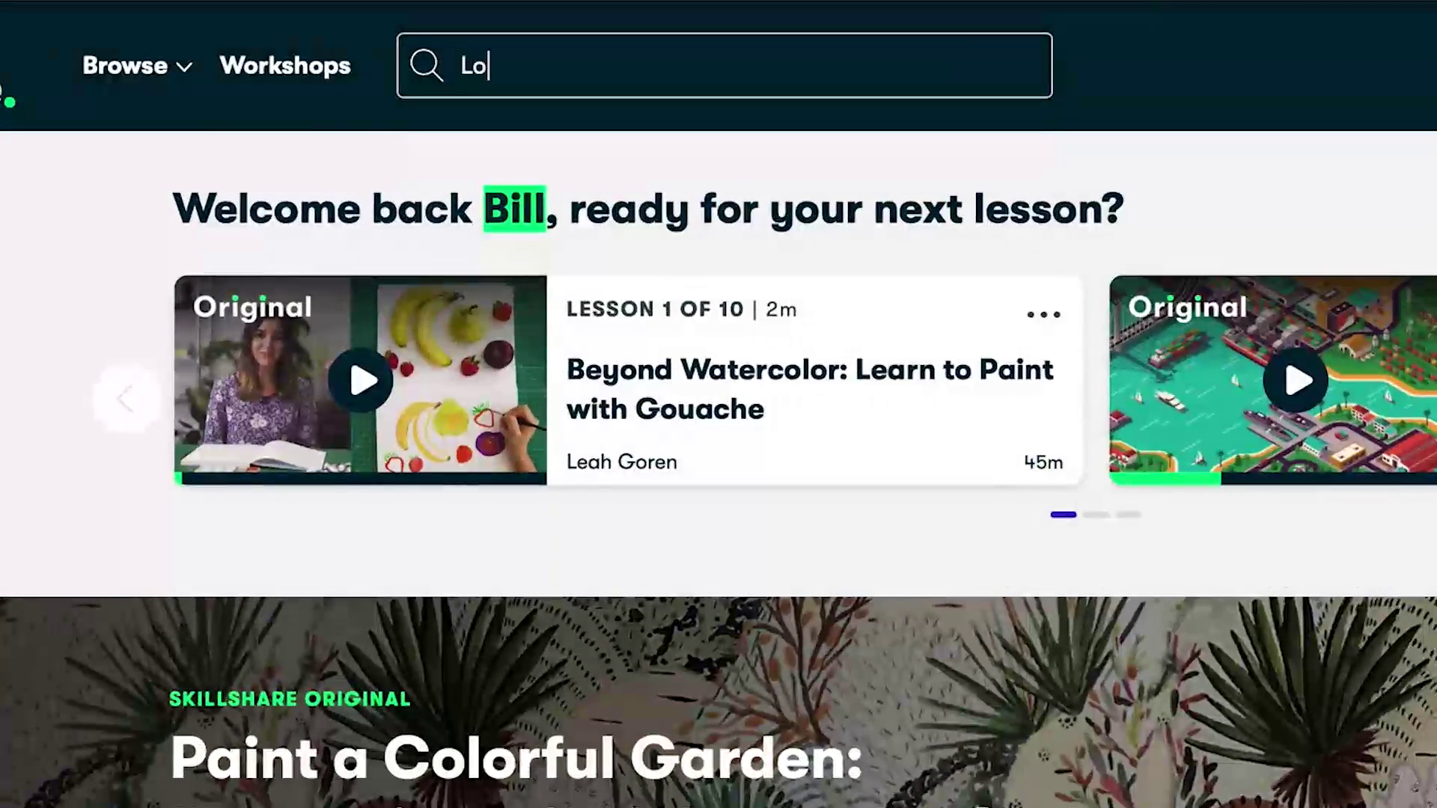
type("sign")
key("Return")
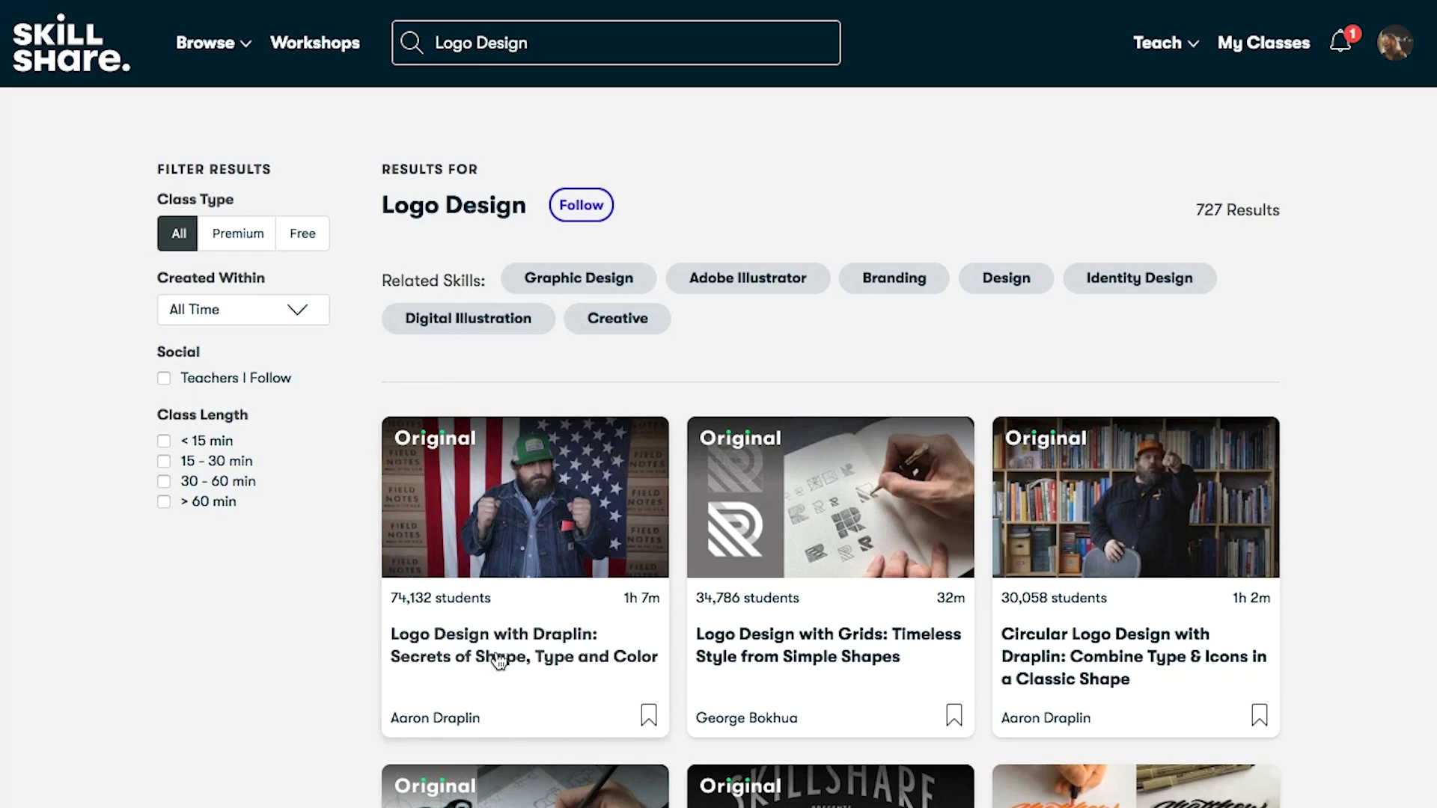
Open the first class in the "Logo Design" search results
left_click(513, 660)
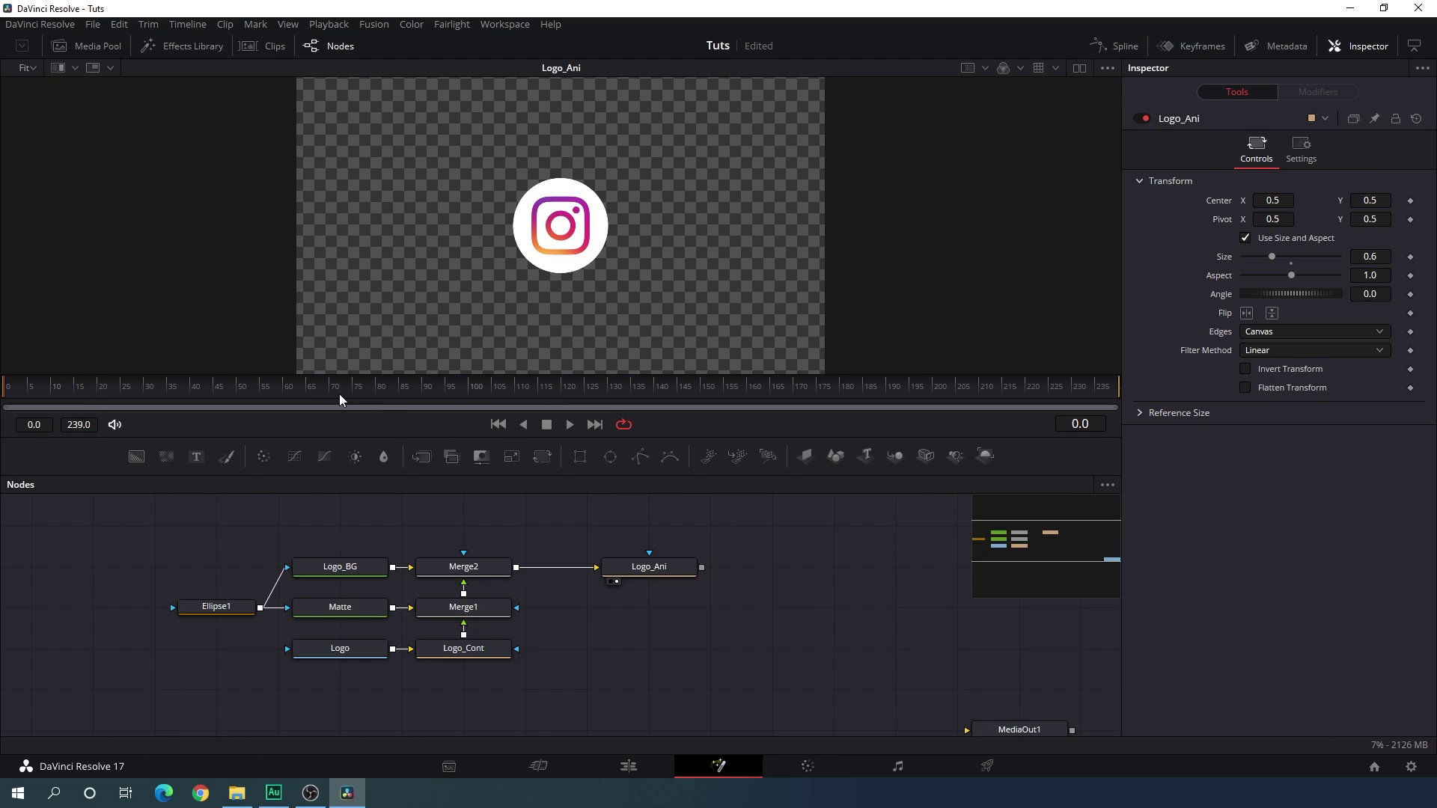
Switch back to DaVinci Resolve and add a Size keyframe on the Logo_Ani transform at frame 60, keeping Size at 0.6
left_click_drag(280, 392, 252, 402)
left_click(681, 567)
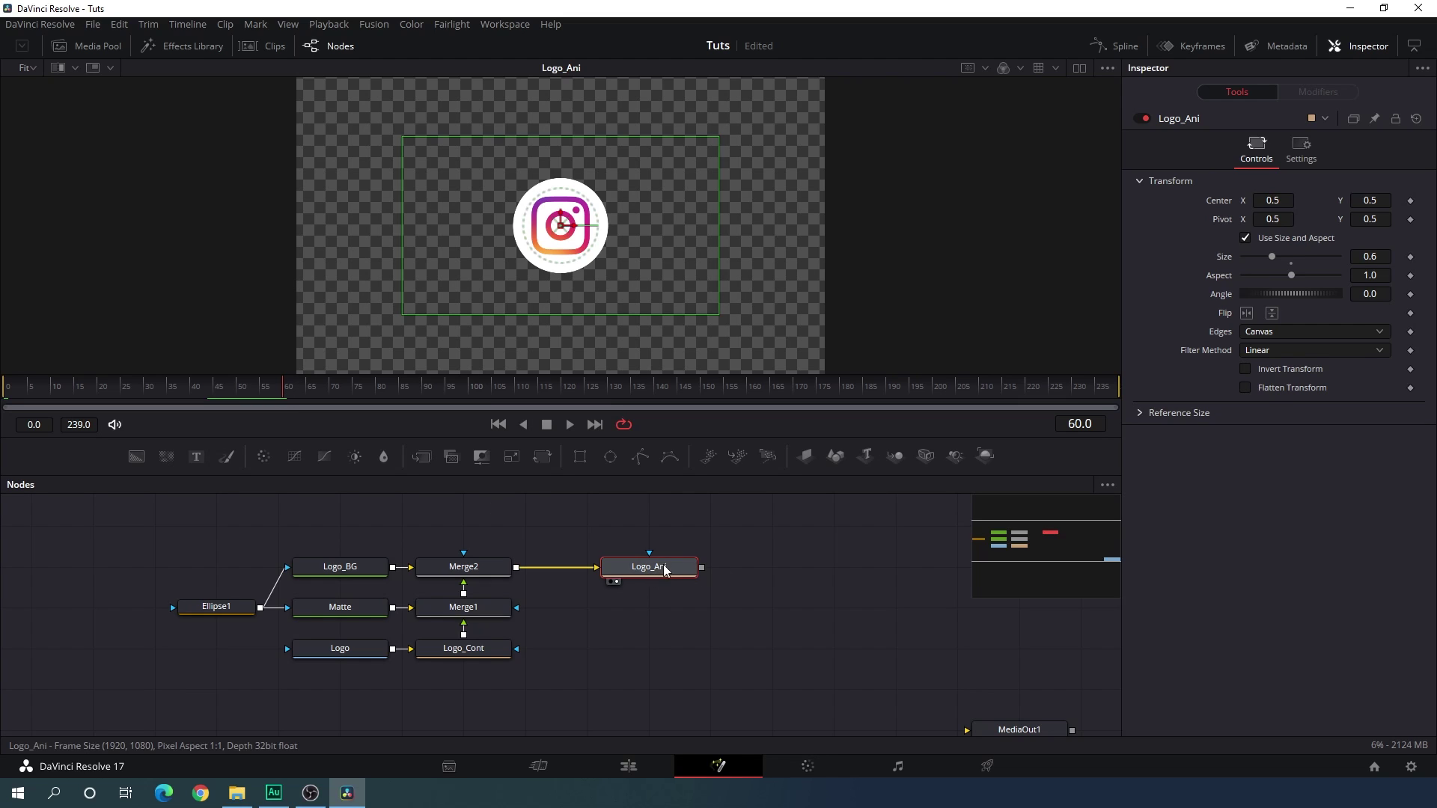
right_click(1225, 260)
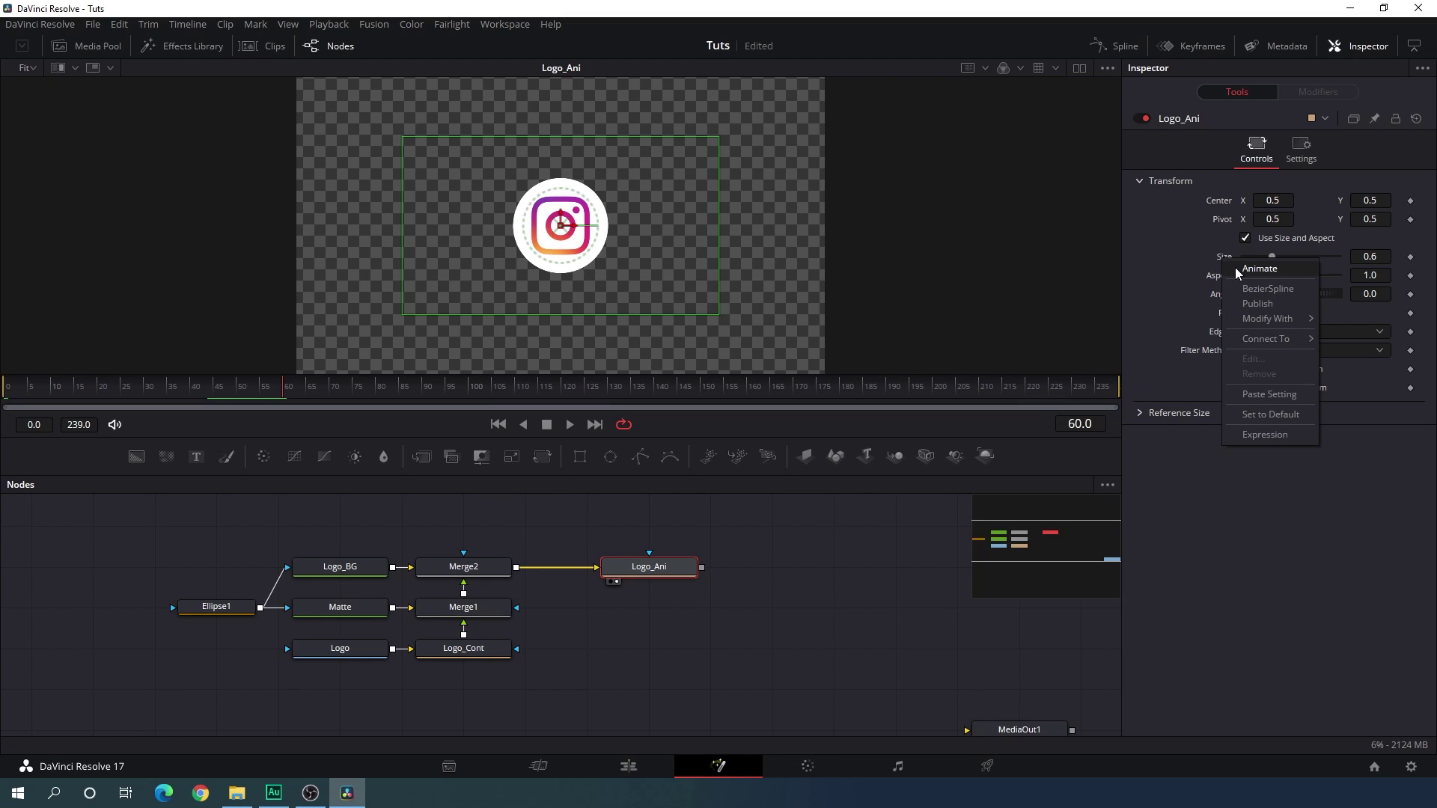
left_click(1241, 269)
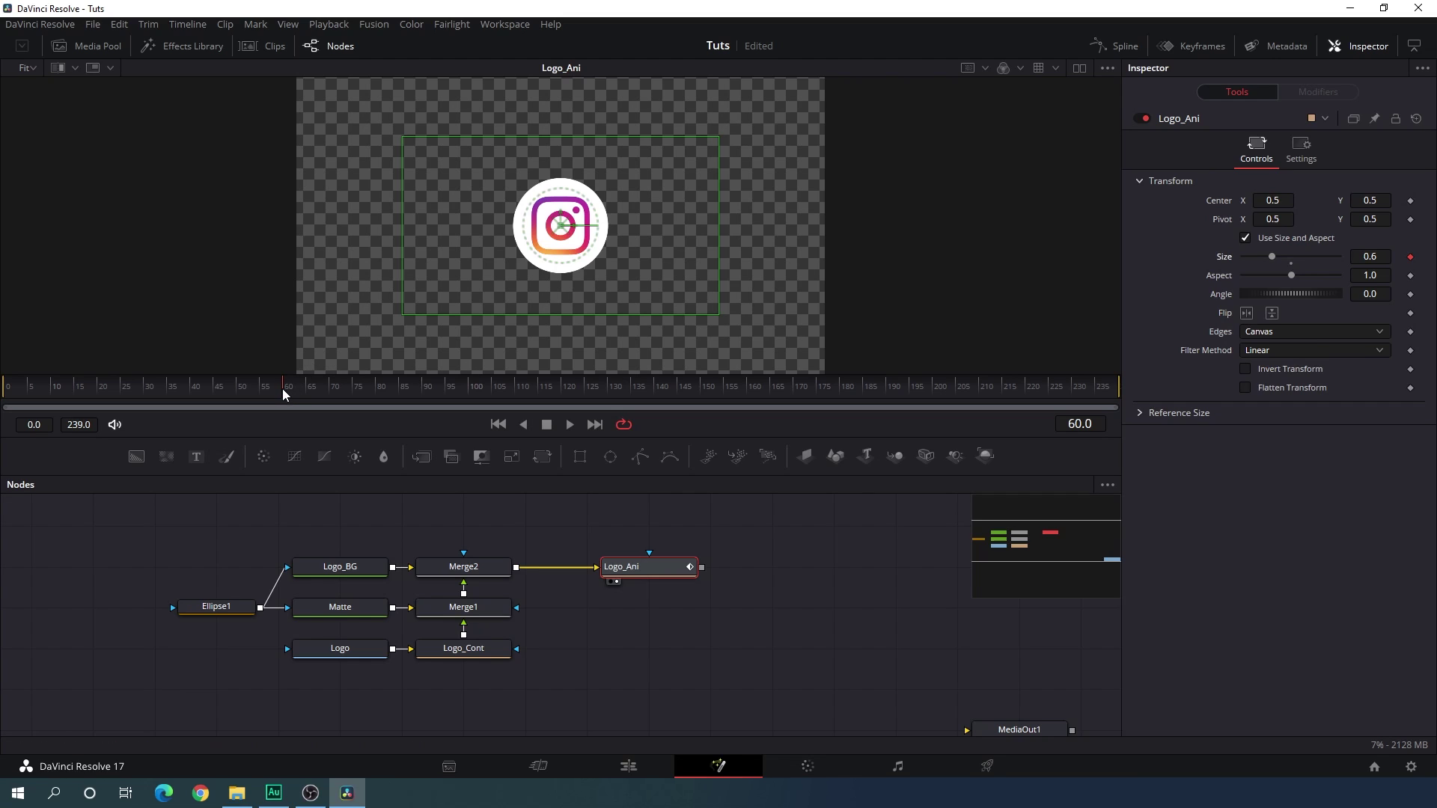
Keyframe the Logo_Ani Size at 0 on frame 30 and scrub the scale-up to frame 60
left_click_drag(282, 391, 147, 396)
left_click_drag(1276, 262, 1227, 266)
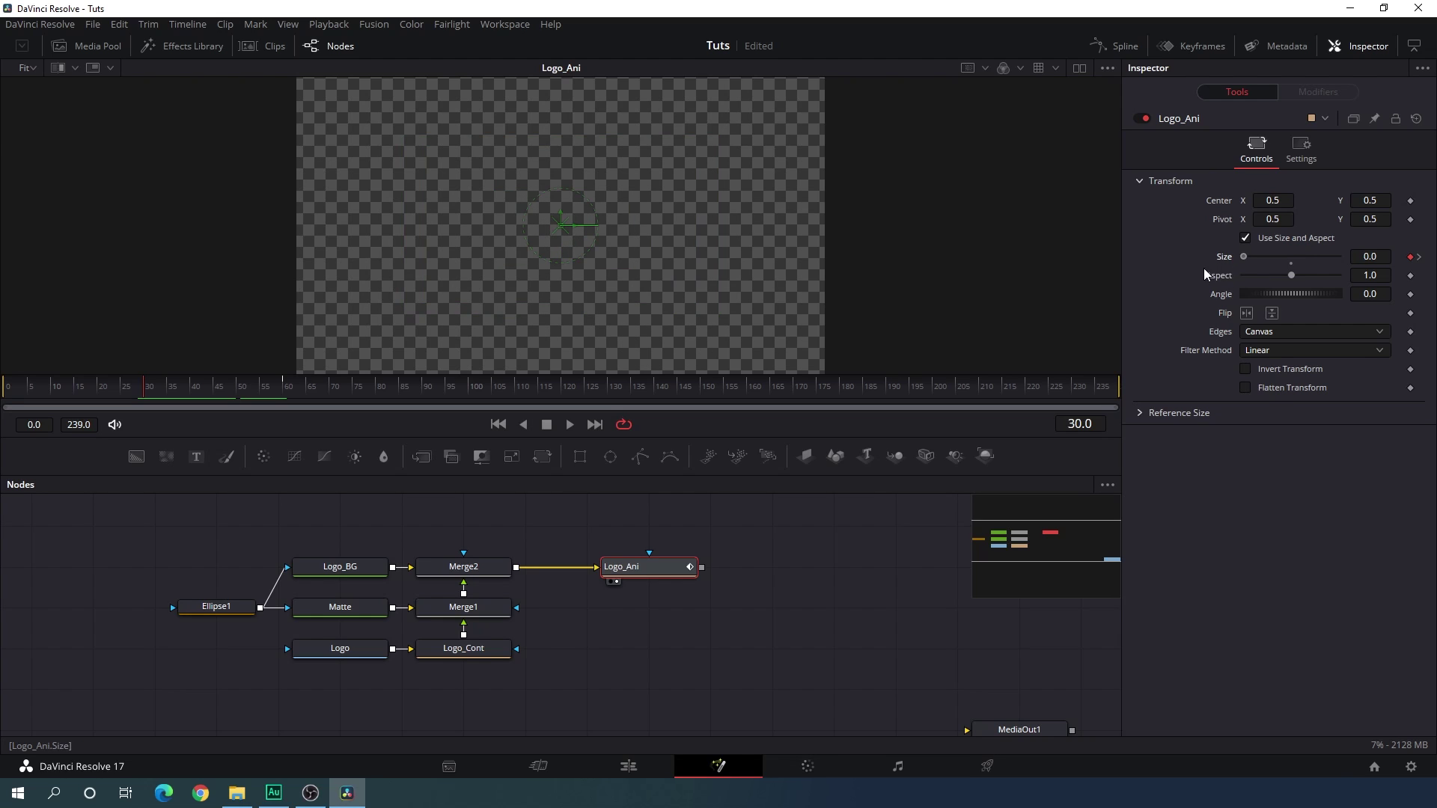
left_click_drag(147, 399, 283, 389)
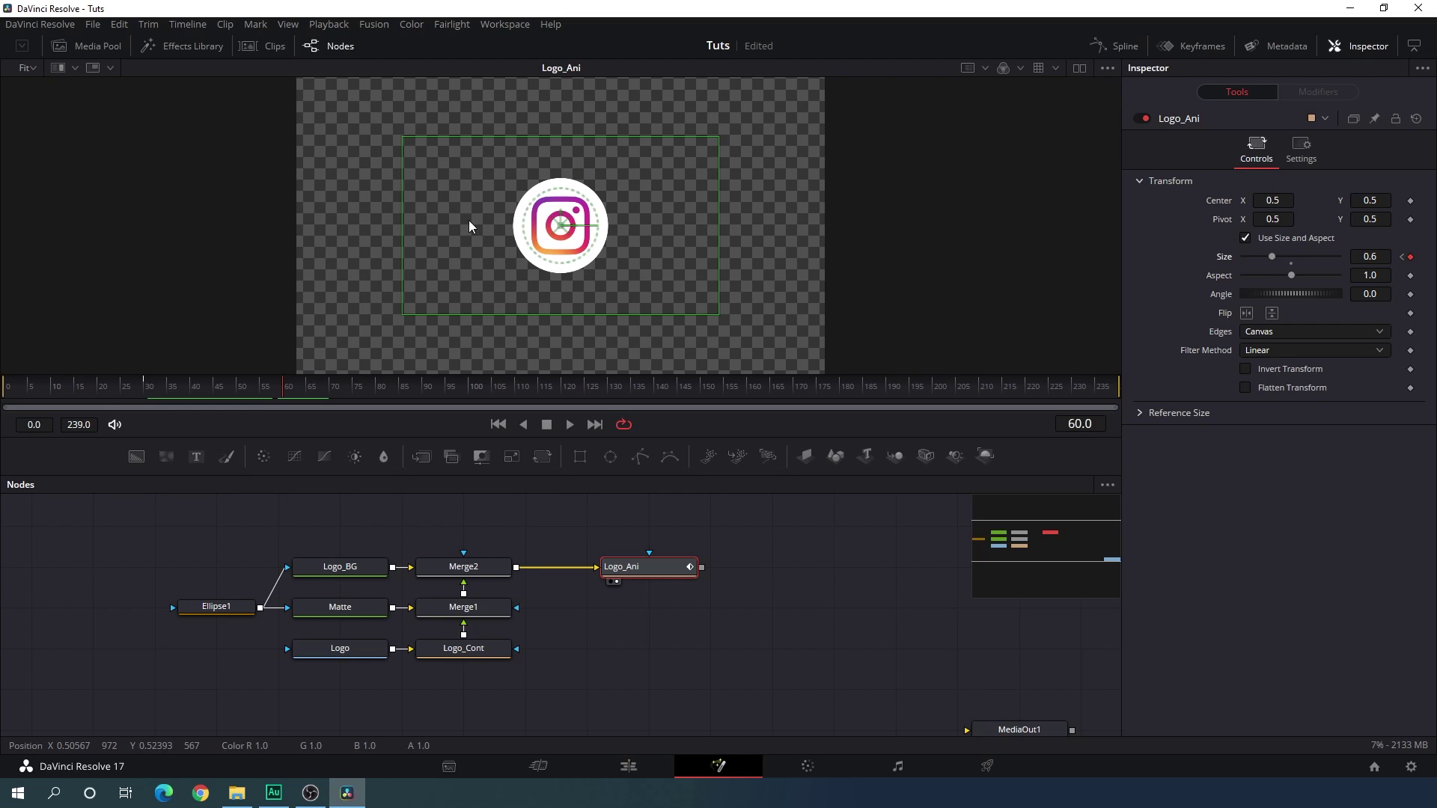
Add a Background node above Merge2, show it in the viewer, and rename it to User_BG
left_click_drag(574, 517, 573, 562)
left_click(569, 562)
left_click_drag(140, 464, 464, 531)
key("1")
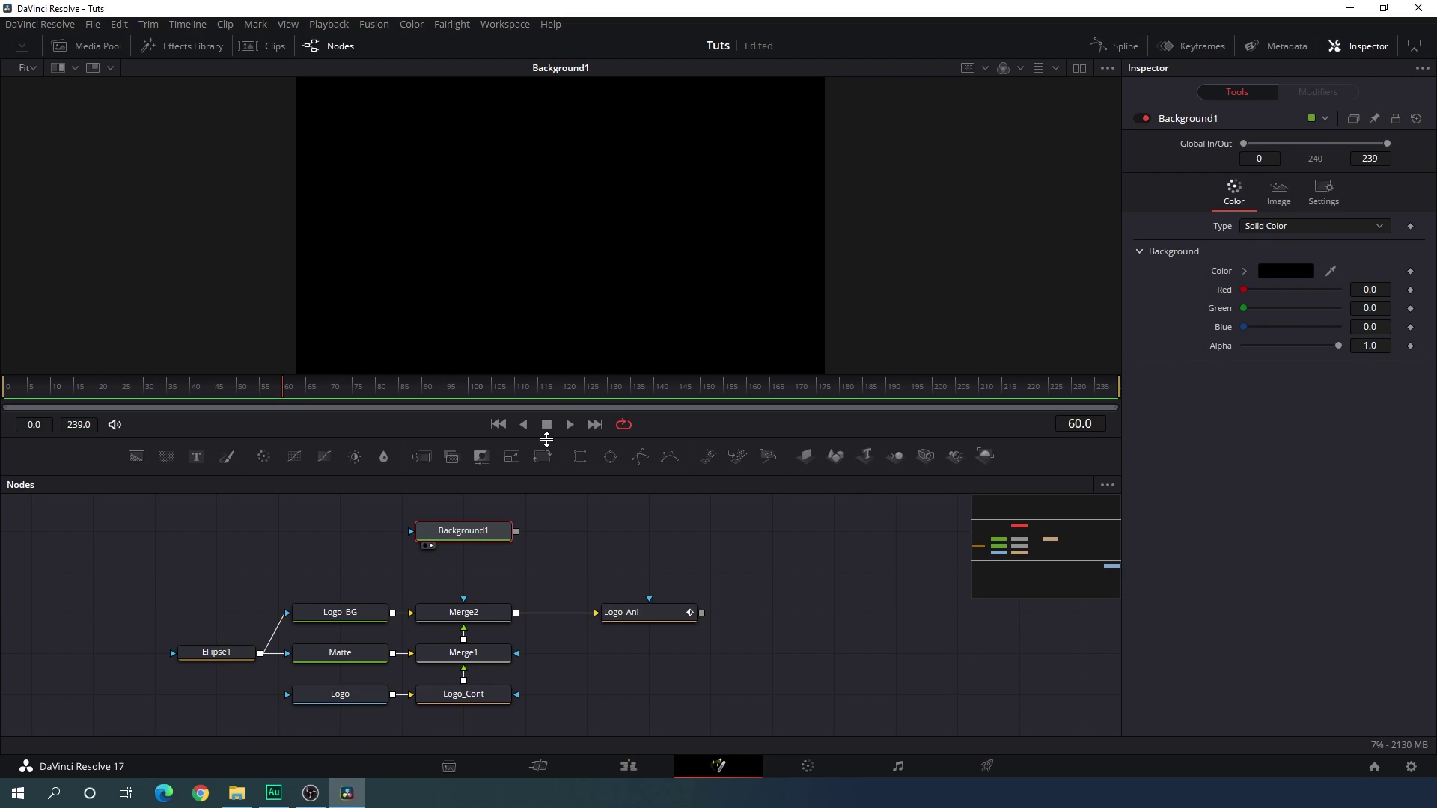
key("F2")
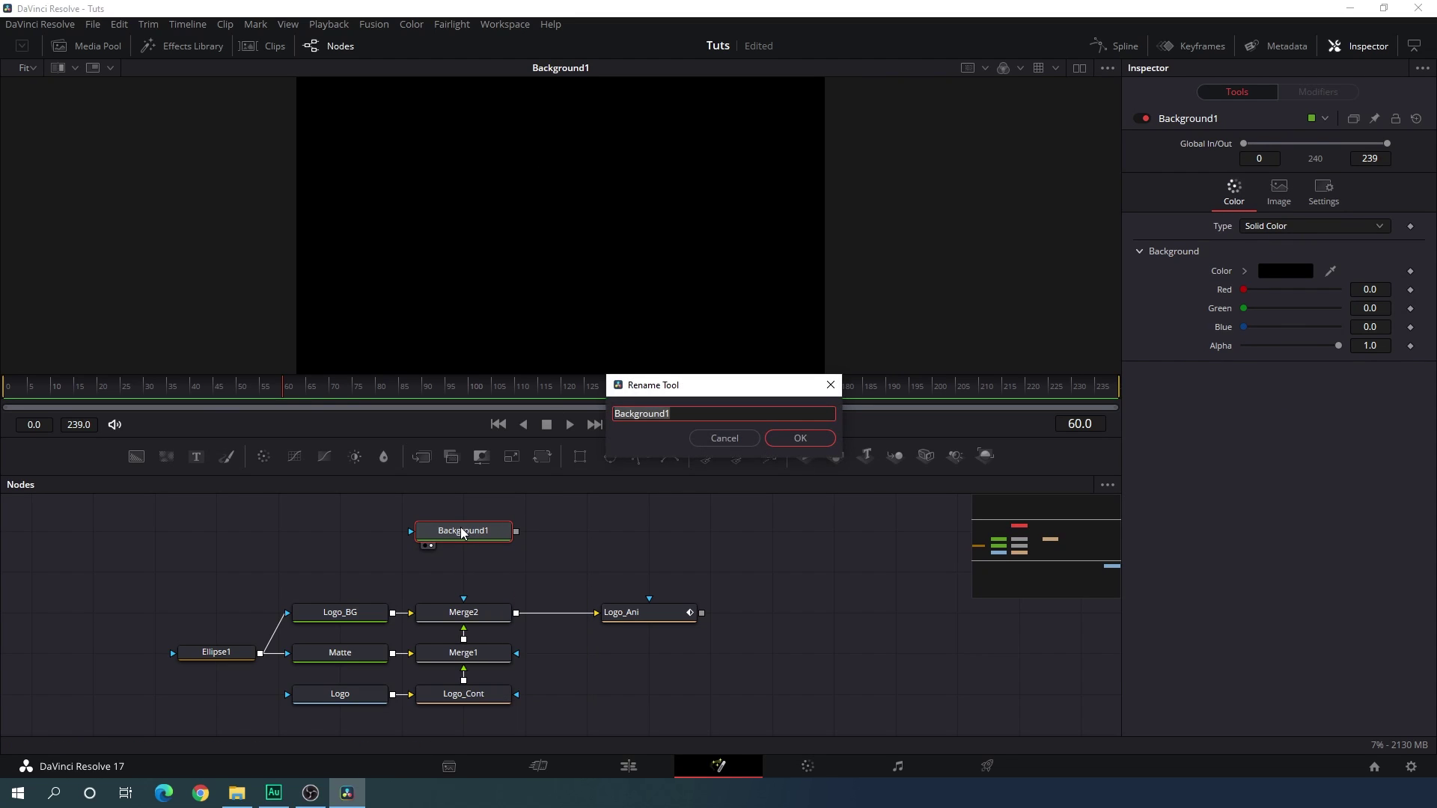
key("BackSpace")
type("User_BG")
key("Return")
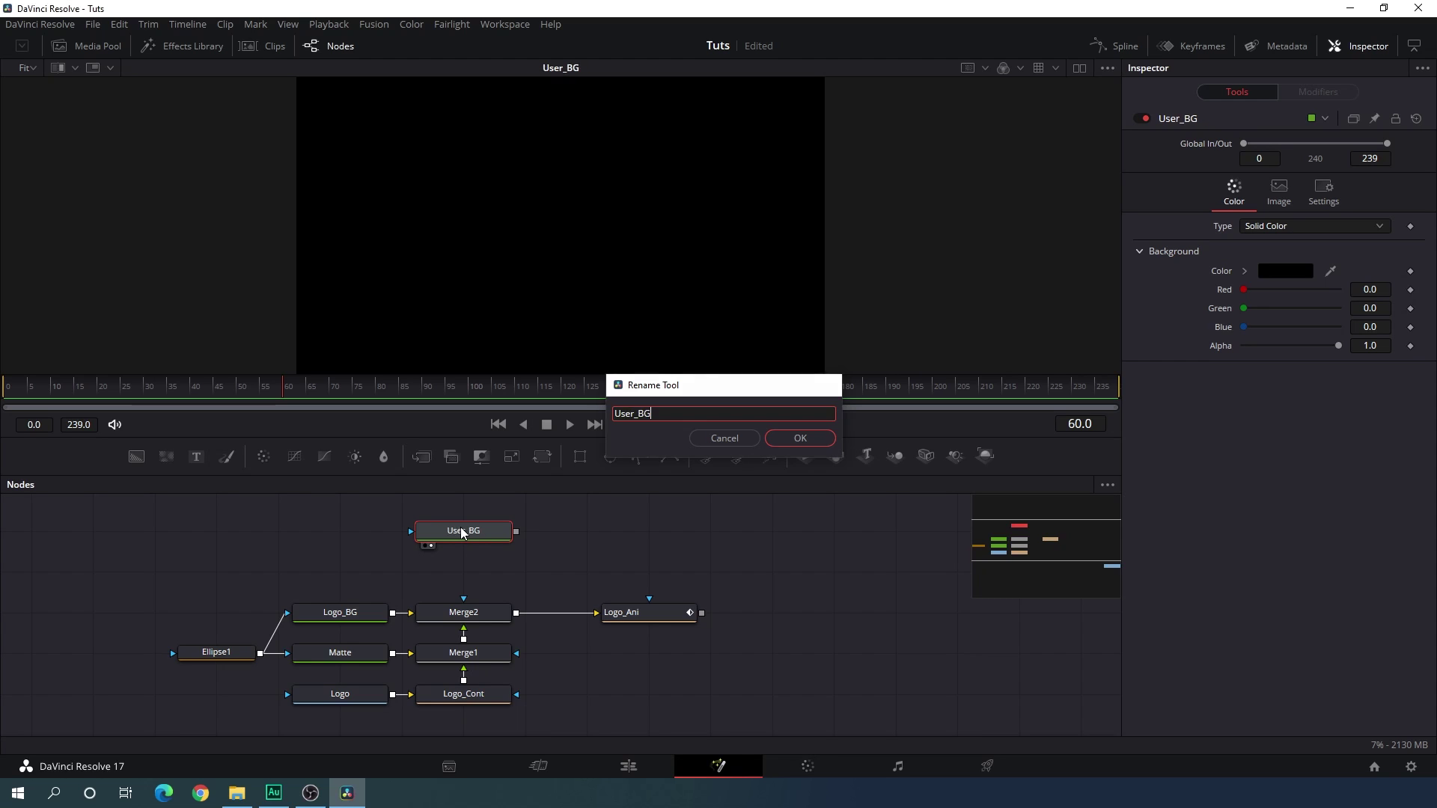
Set the User_BG color to the basic orange with Red 1.0, Green about 0.667 and Blue 0
left_click(1287, 274)
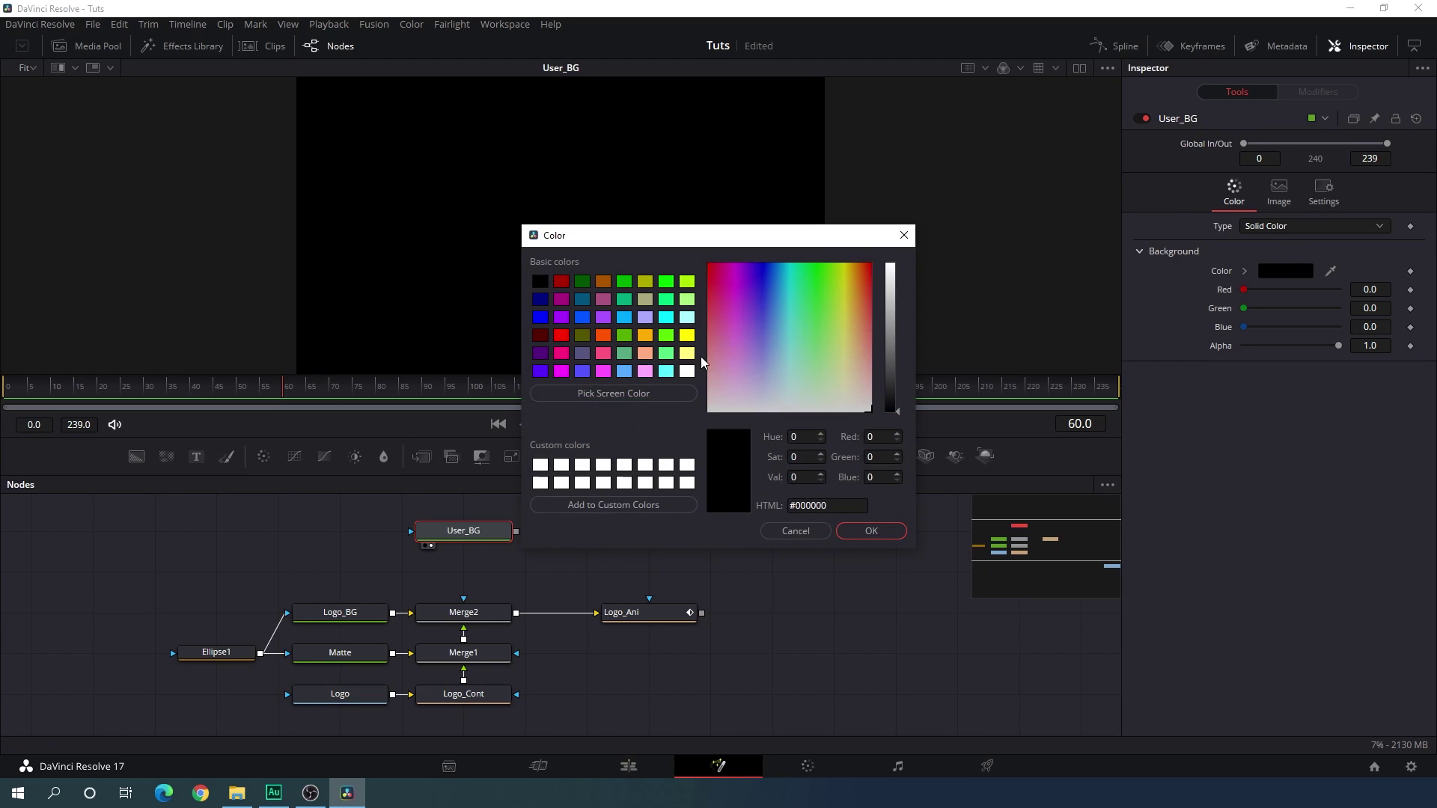
left_click(645, 335)
left_click(857, 528)
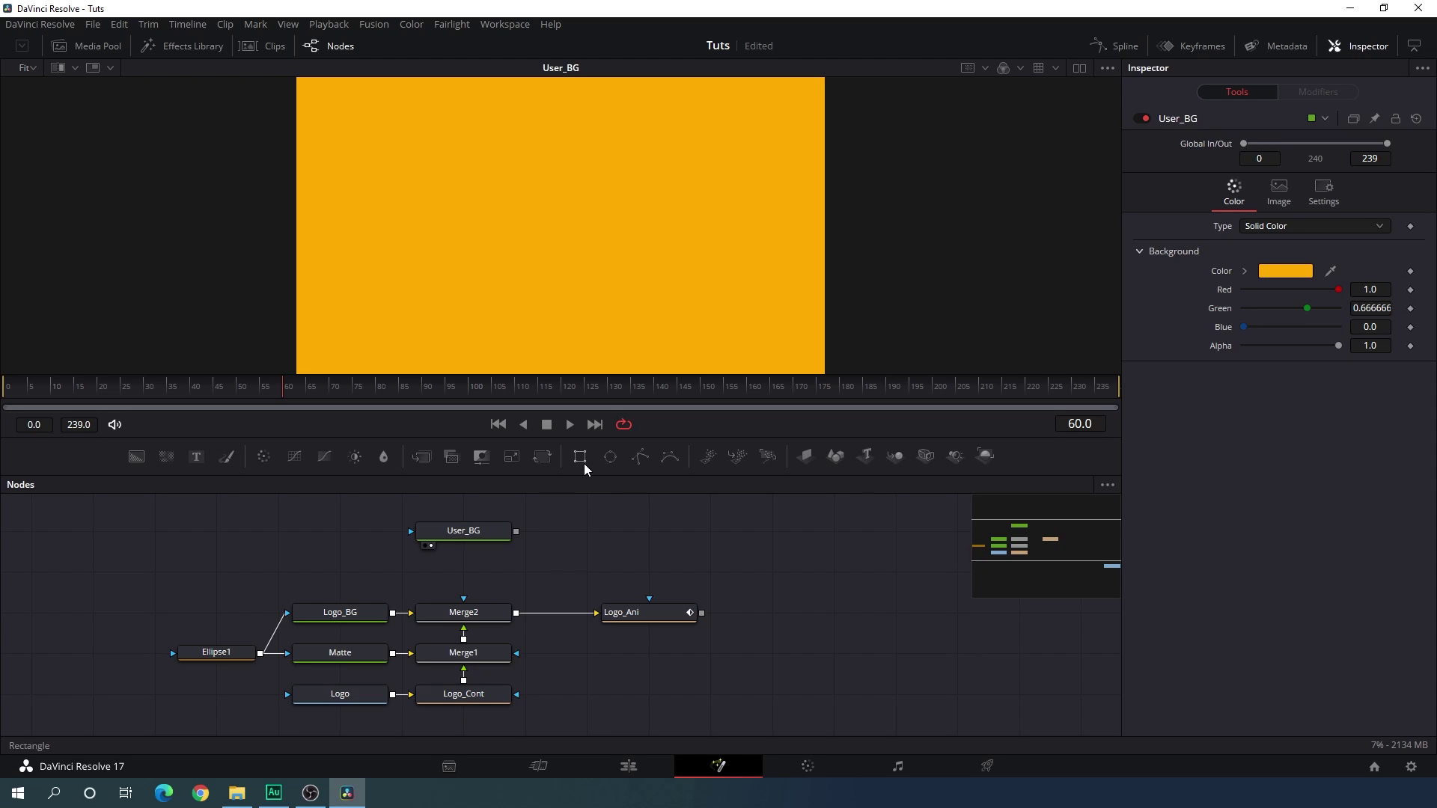
Mask User_BG with a Rectangle node and set the rectangle's Height to 0.24
left_click_drag(582, 459, 477, 537)
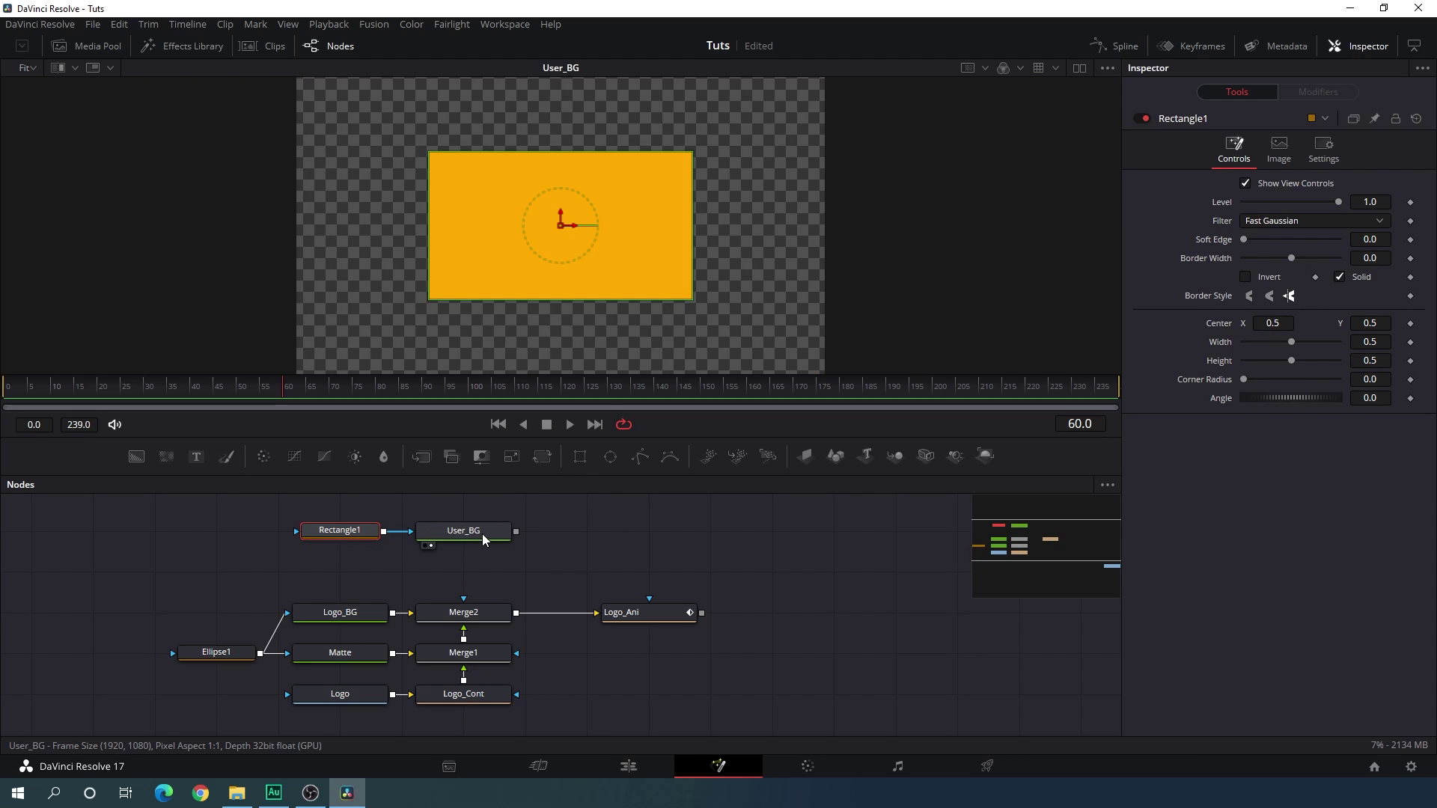
left_click_drag(1293, 365, 1261, 366)
left_click(1360, 361)
type("0.")
key("Tab")
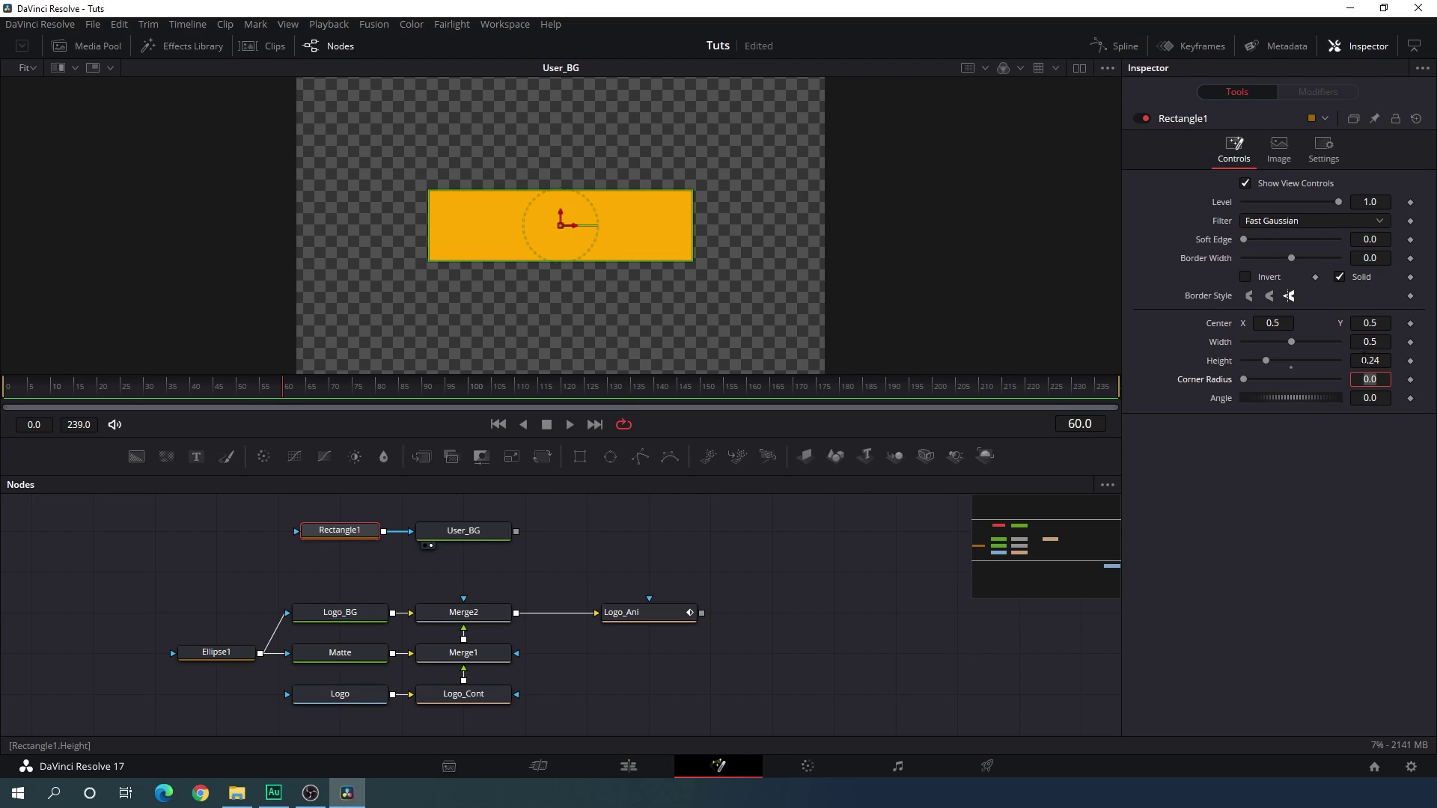
Set the Rectangle1 mask's Width to 0.8 and its Corner Radius to 1.0
left_click_drag(1292, 338, 1313, 340)
left_click(1373, 342)
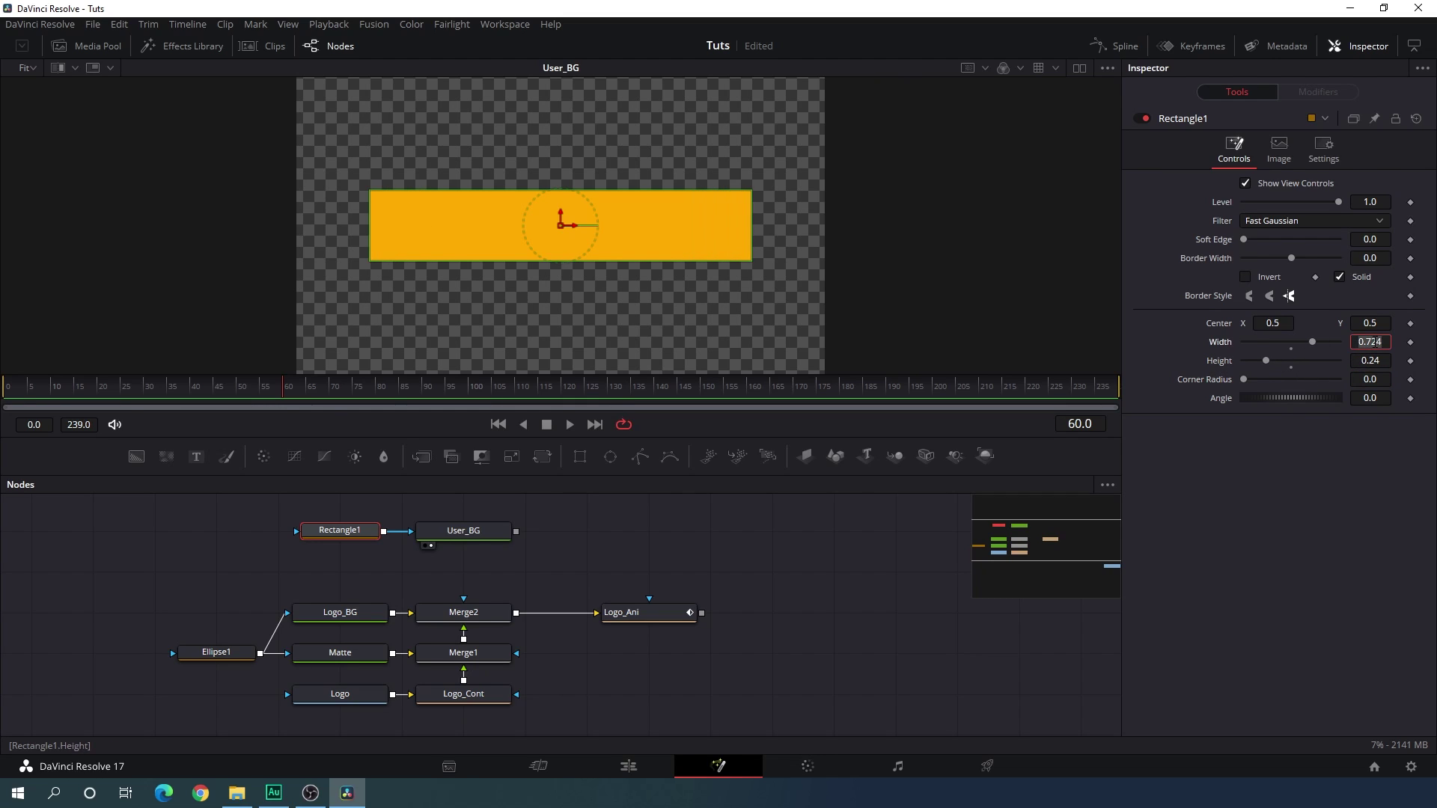
key("BackSpace")
type(".8")
key("Tab")
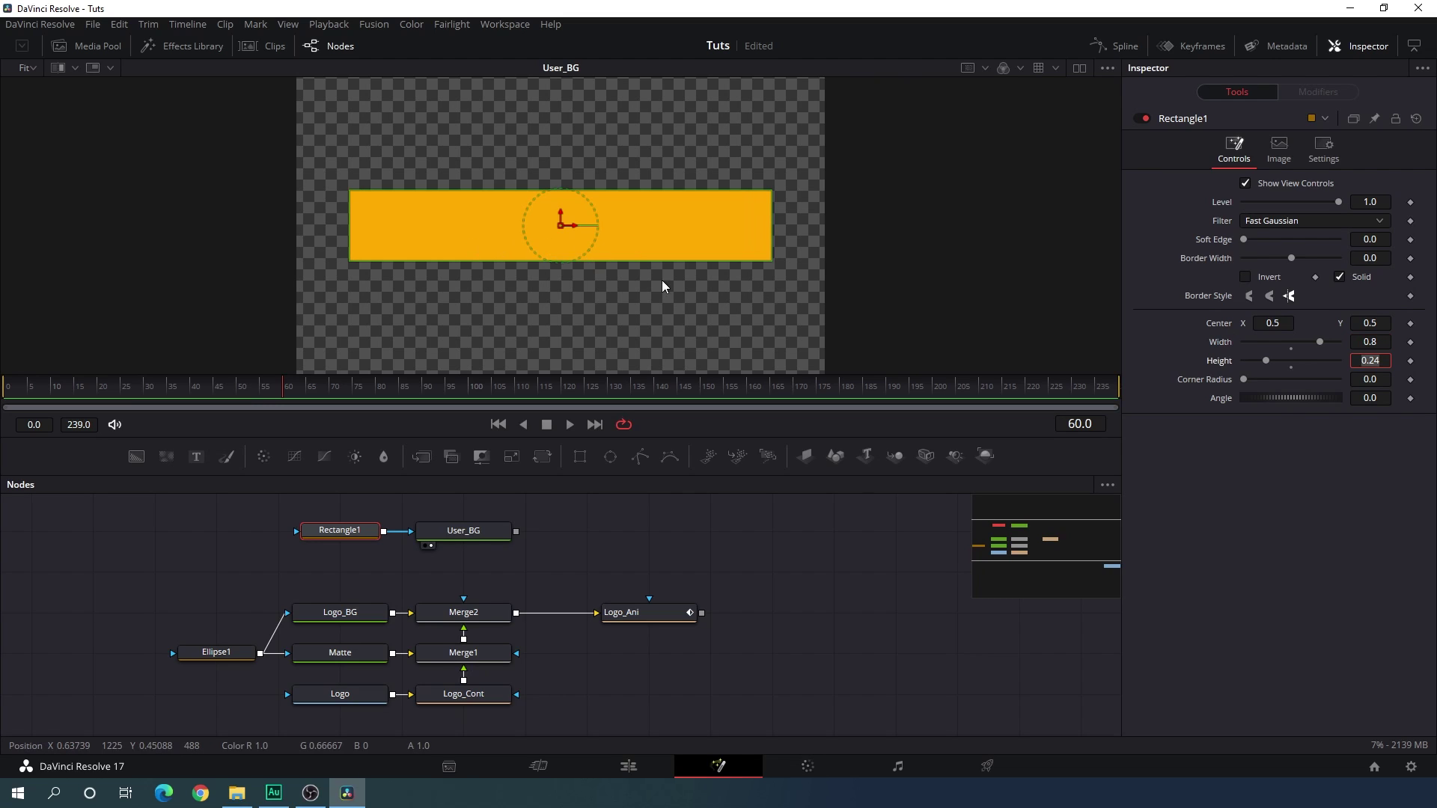
left_click_drag(1245, 384, 1353, 388)
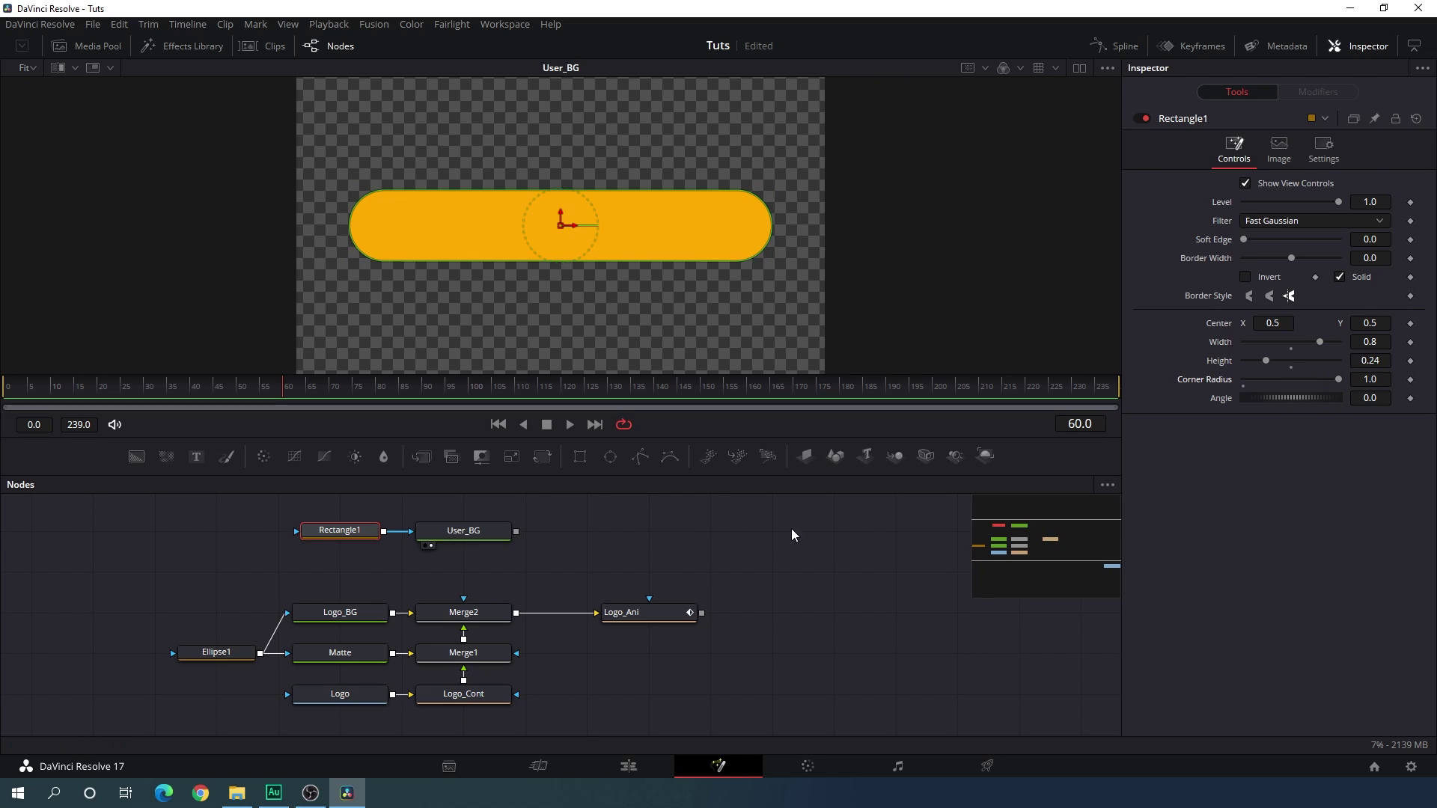
left_click(715, 540)
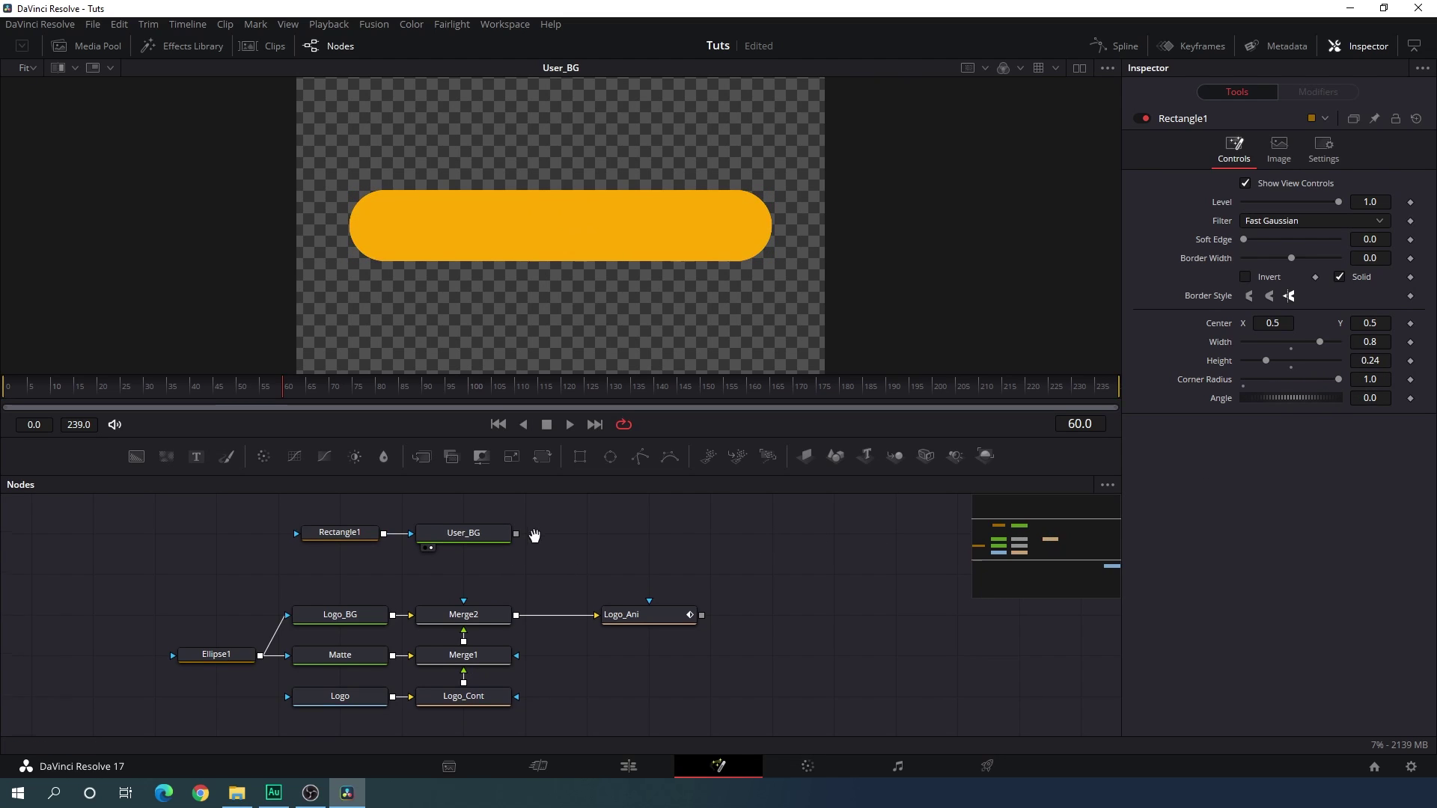
left_click_drag(534, 536, 536, 557)
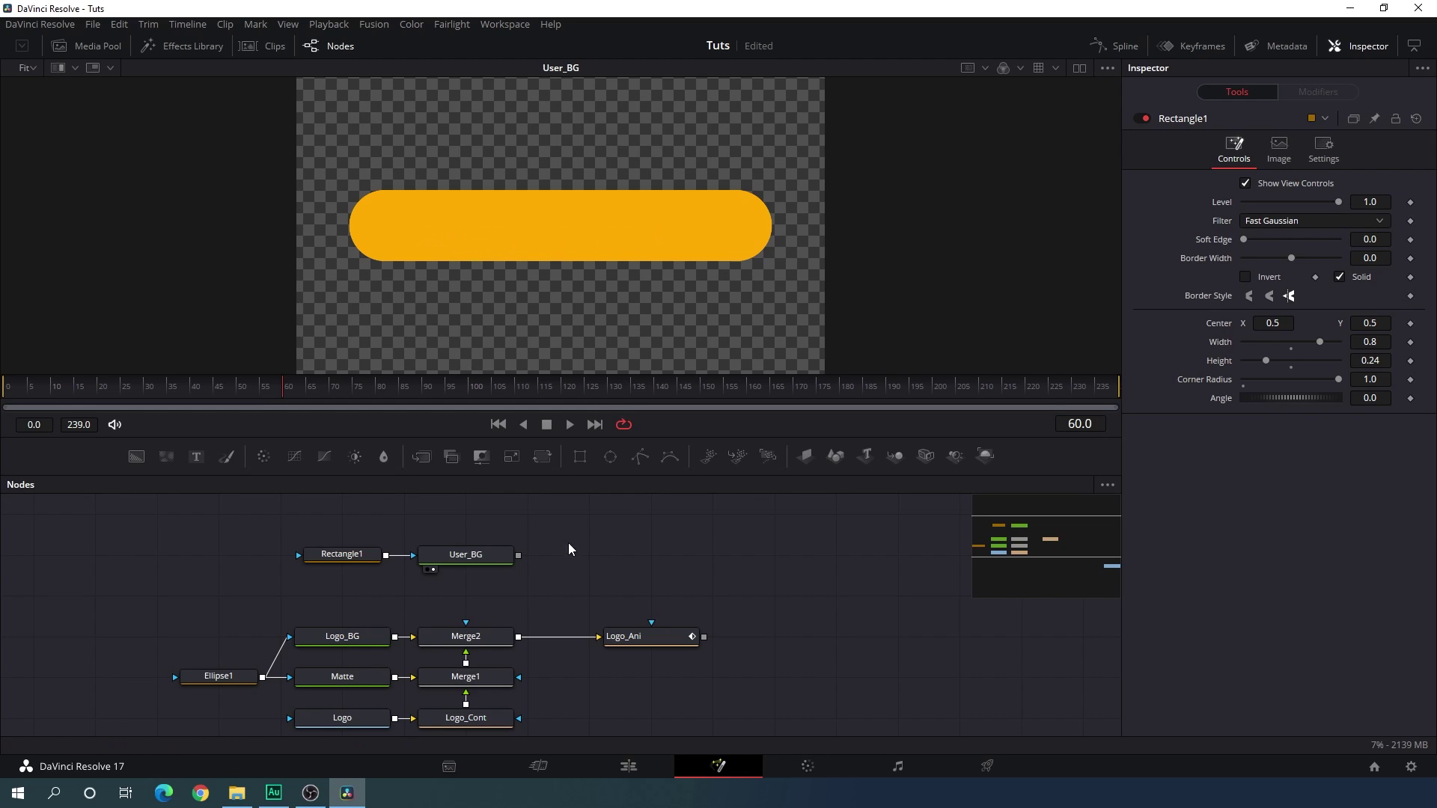
scroll(550, 535, "up", 2)
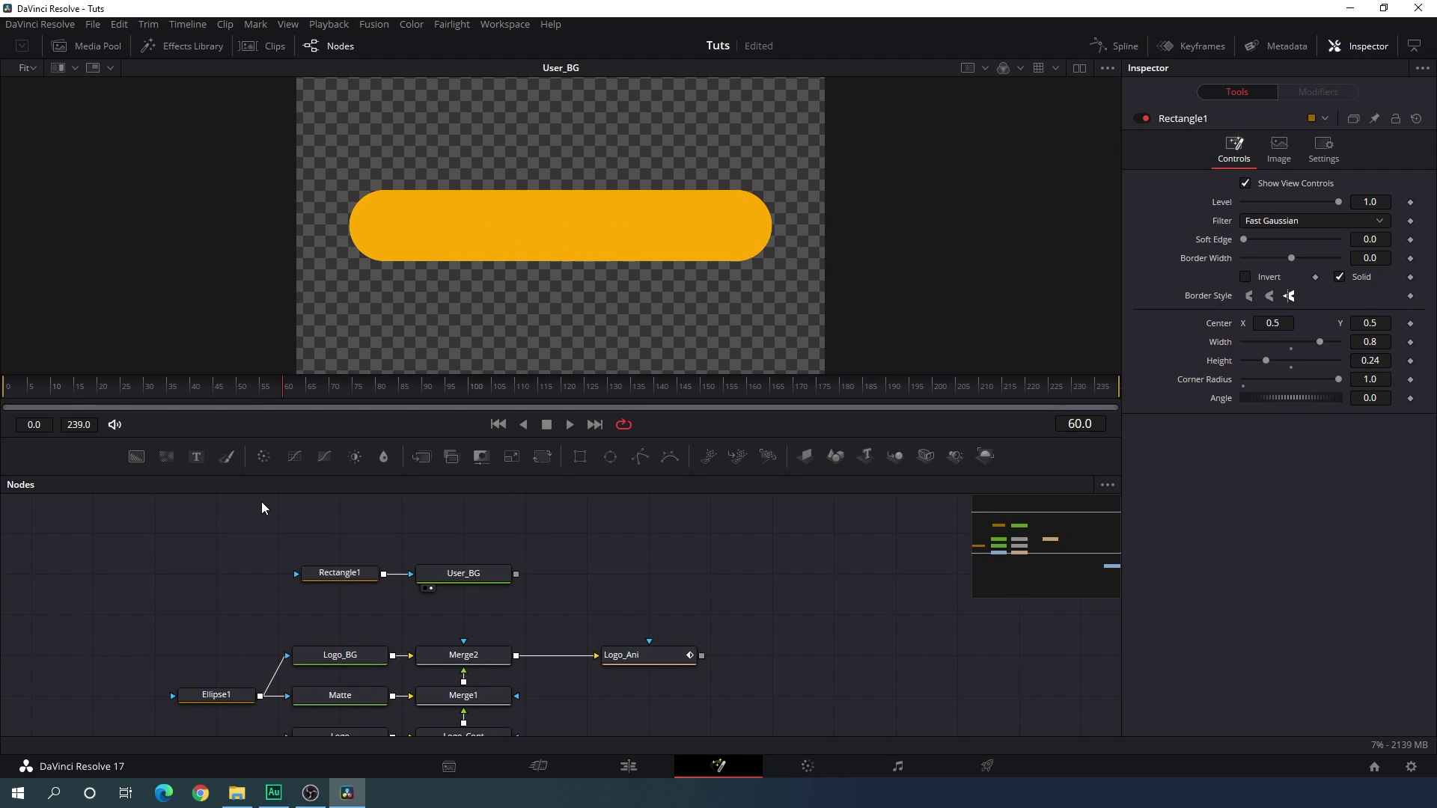
left_click_drag(196, 457, 339, 532)
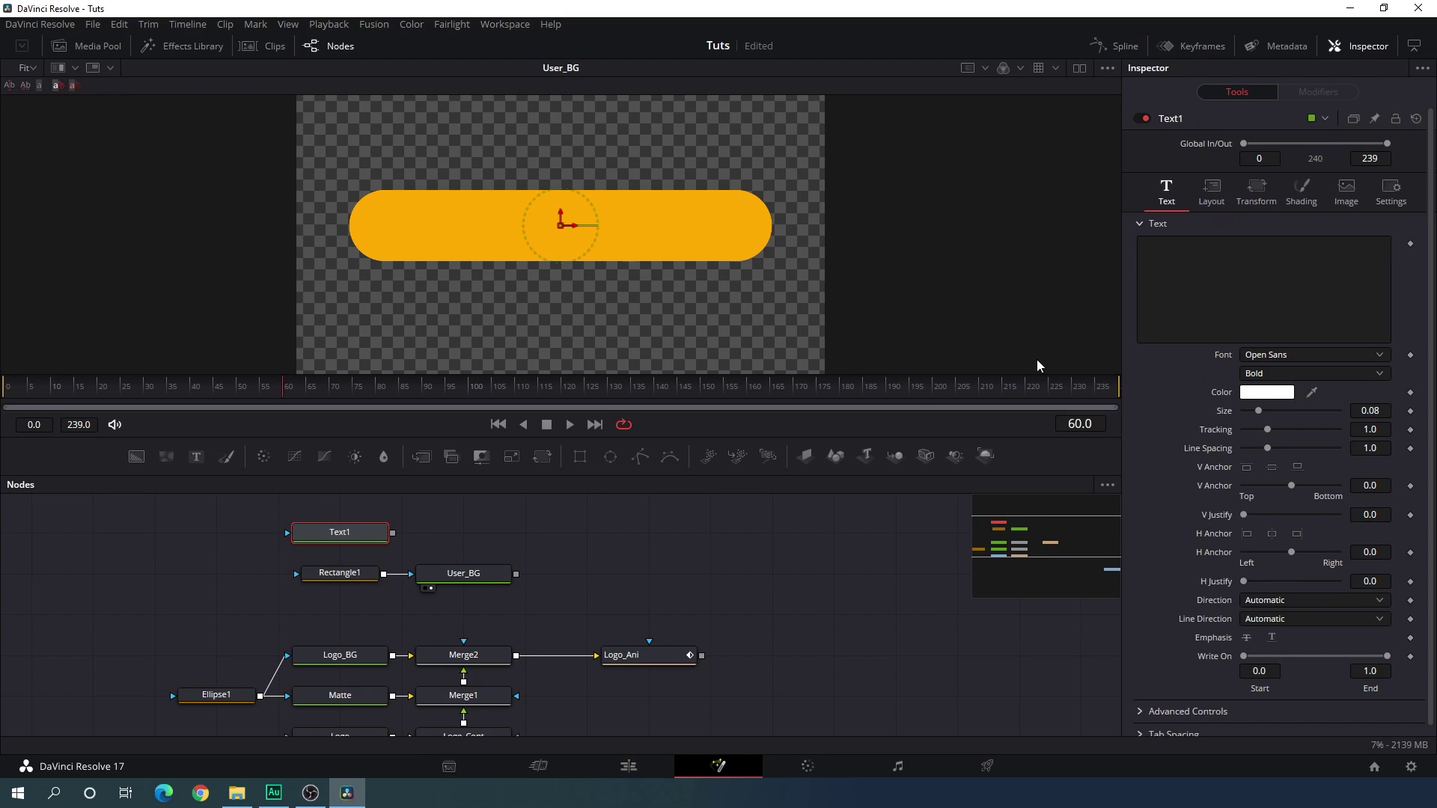
left_click(1172, 297)
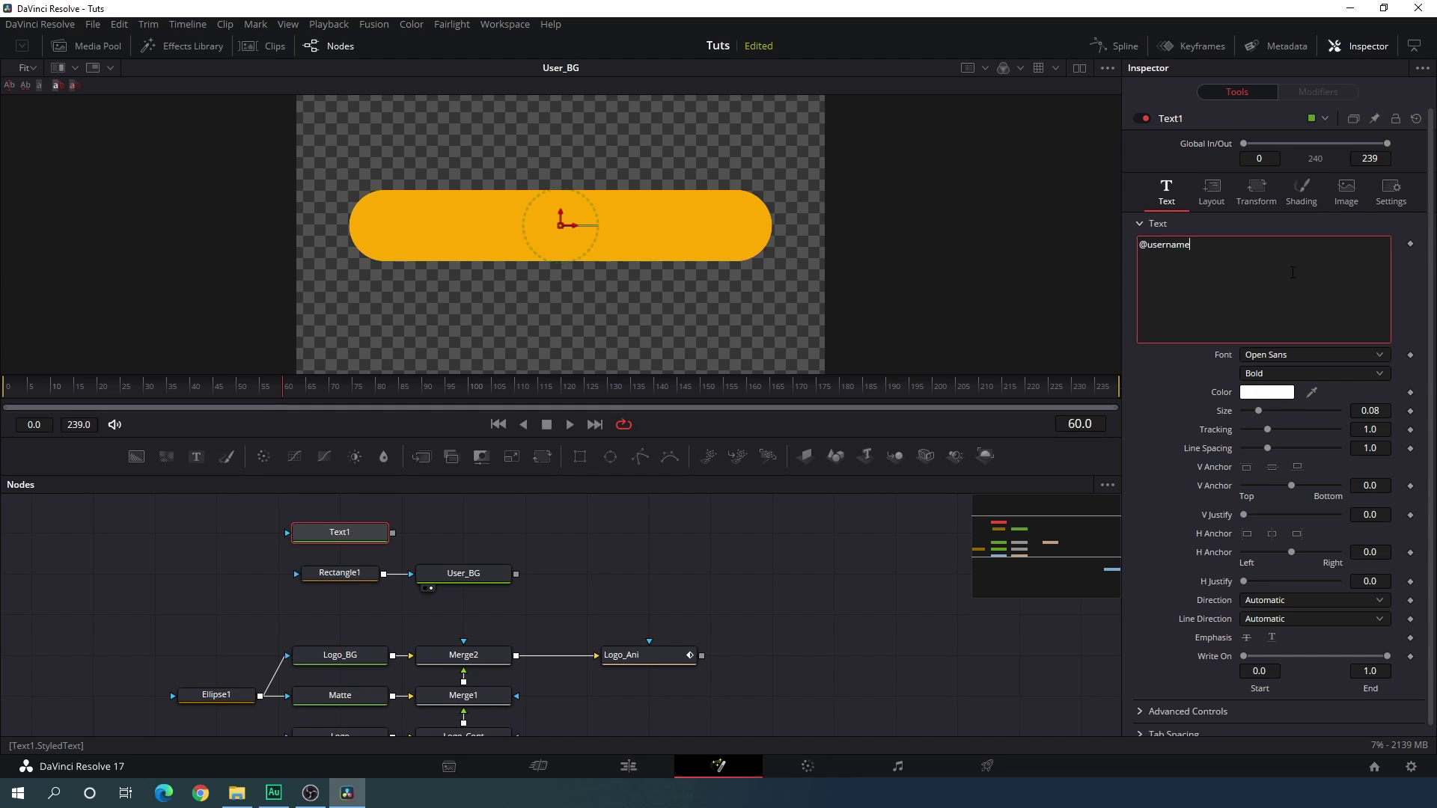
left_click_drag(361, 540, 855, 341)
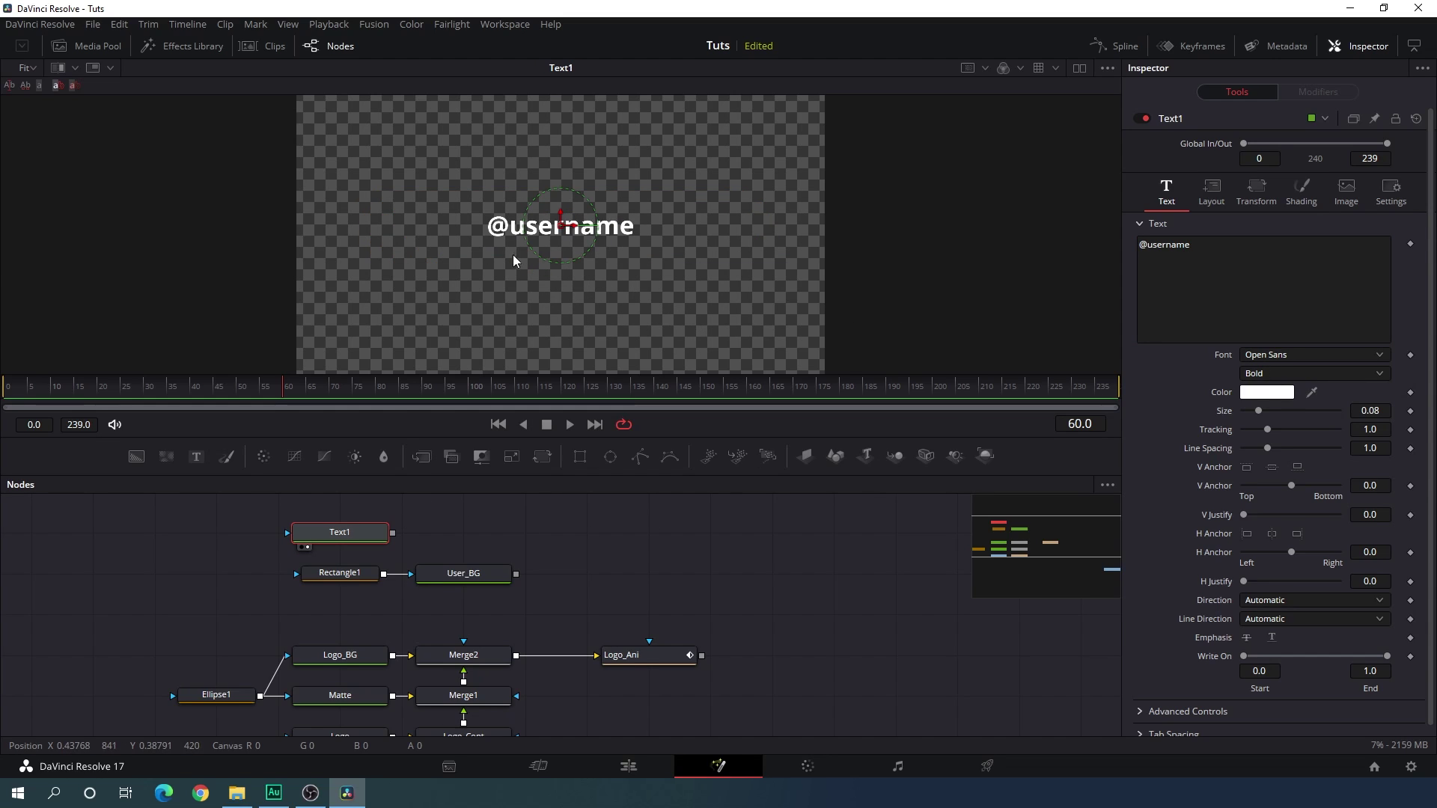
Set the Text1 font to Gotham with the Book style
left_click(1299, 356)
scroll(1308, 488, "up", 12)
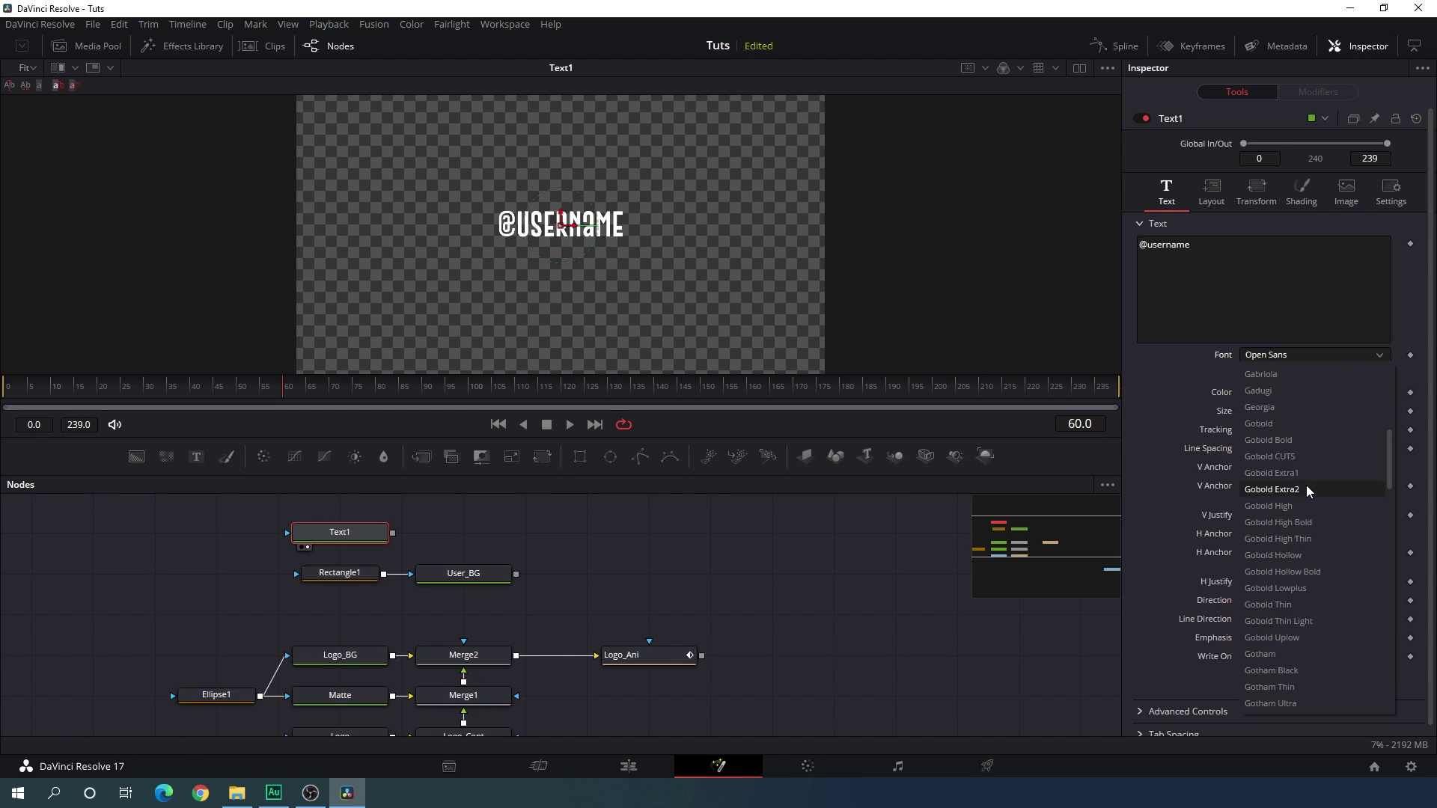
left_click(1270, 655)
left_click(1277, 375)
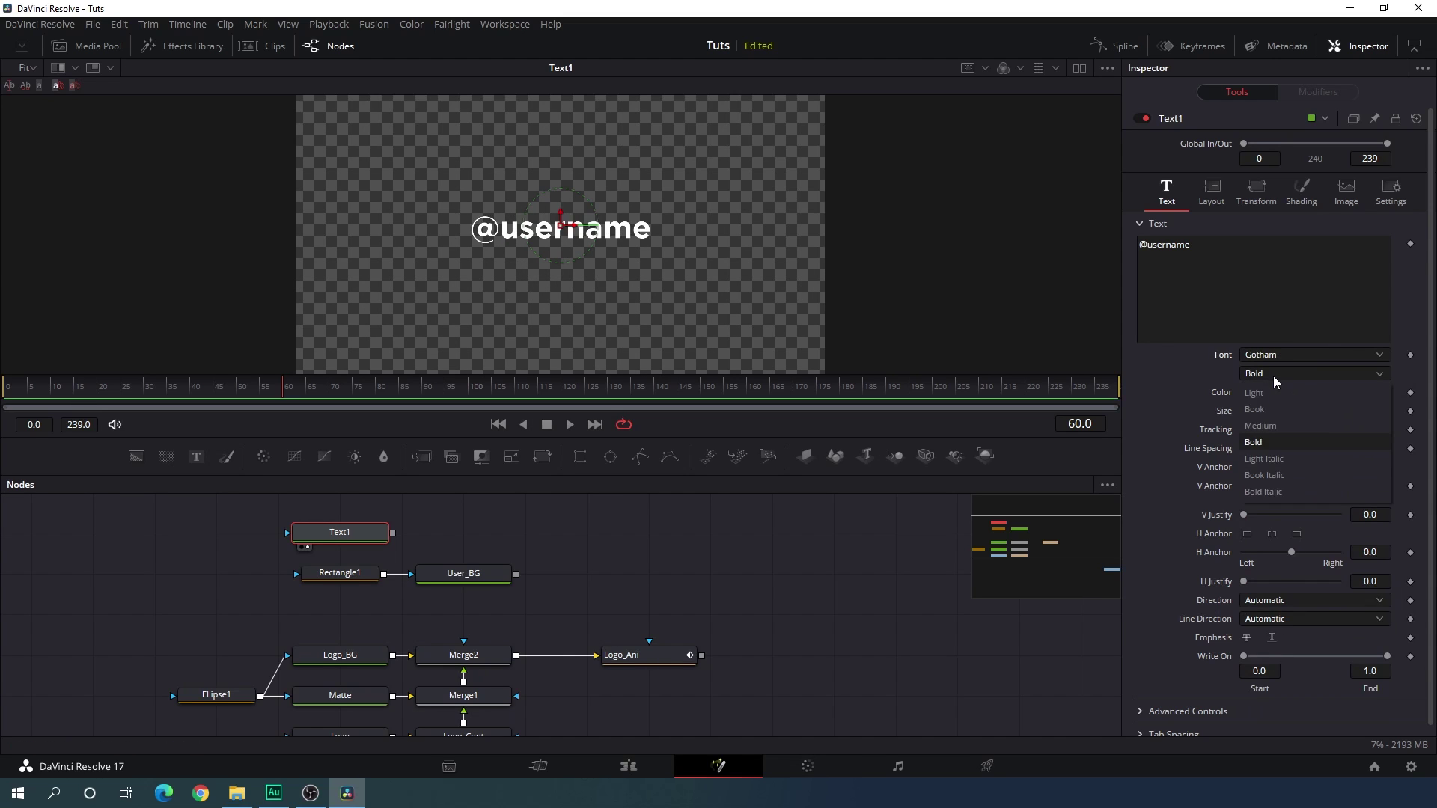
left_click(1269, 412)
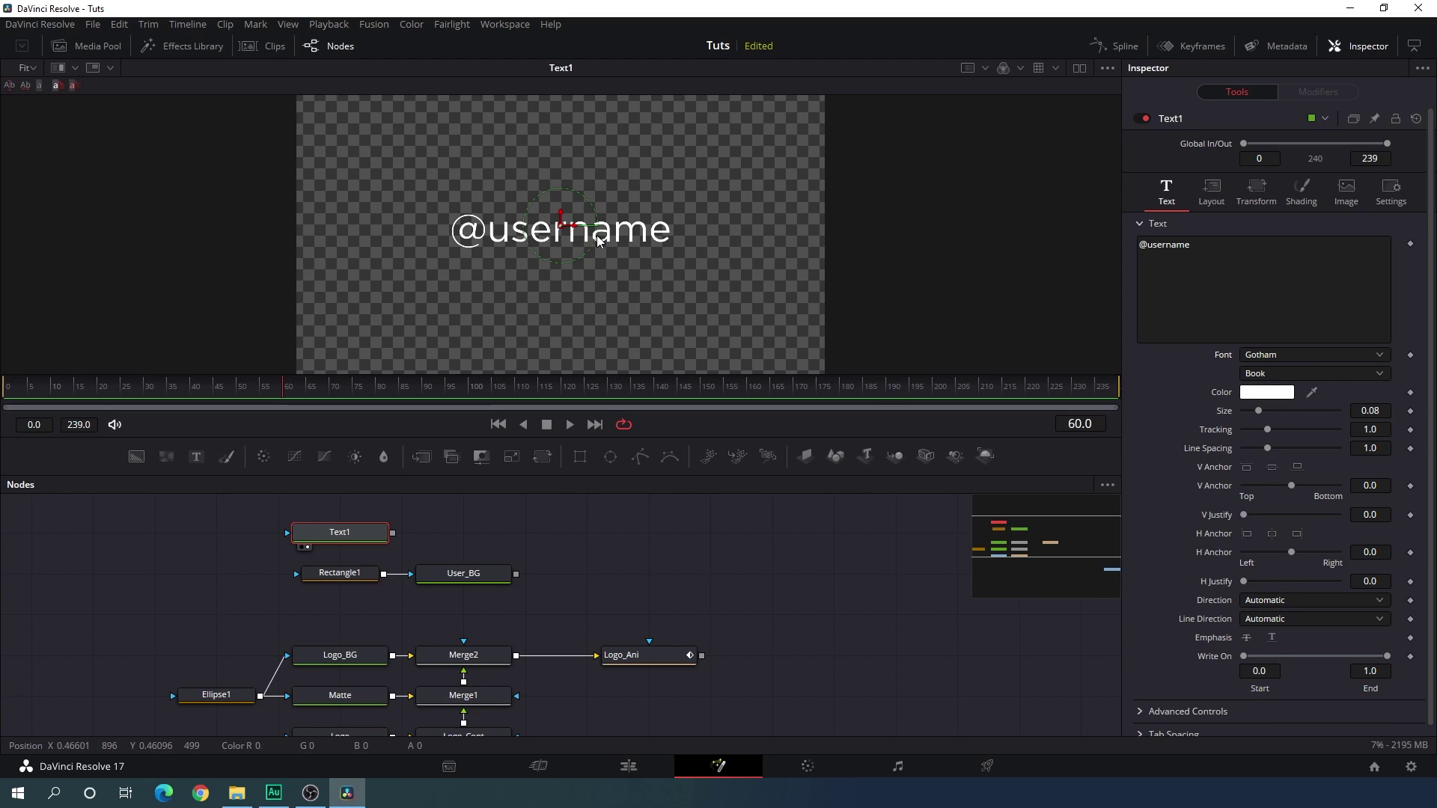
Set the Text1 Size to 0.1 and deselect the node
left_click(1377, 411)
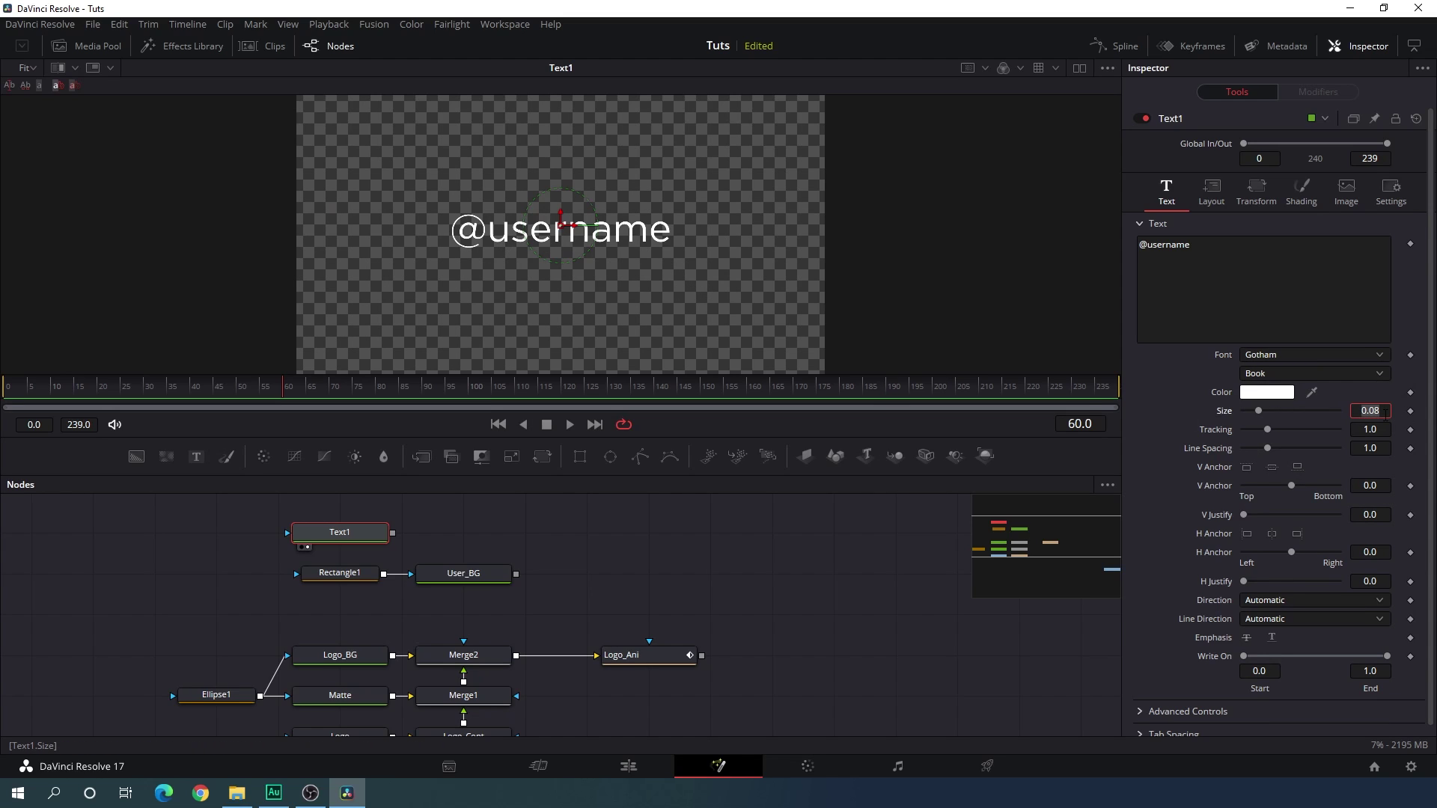
type("0")
key("Tab")
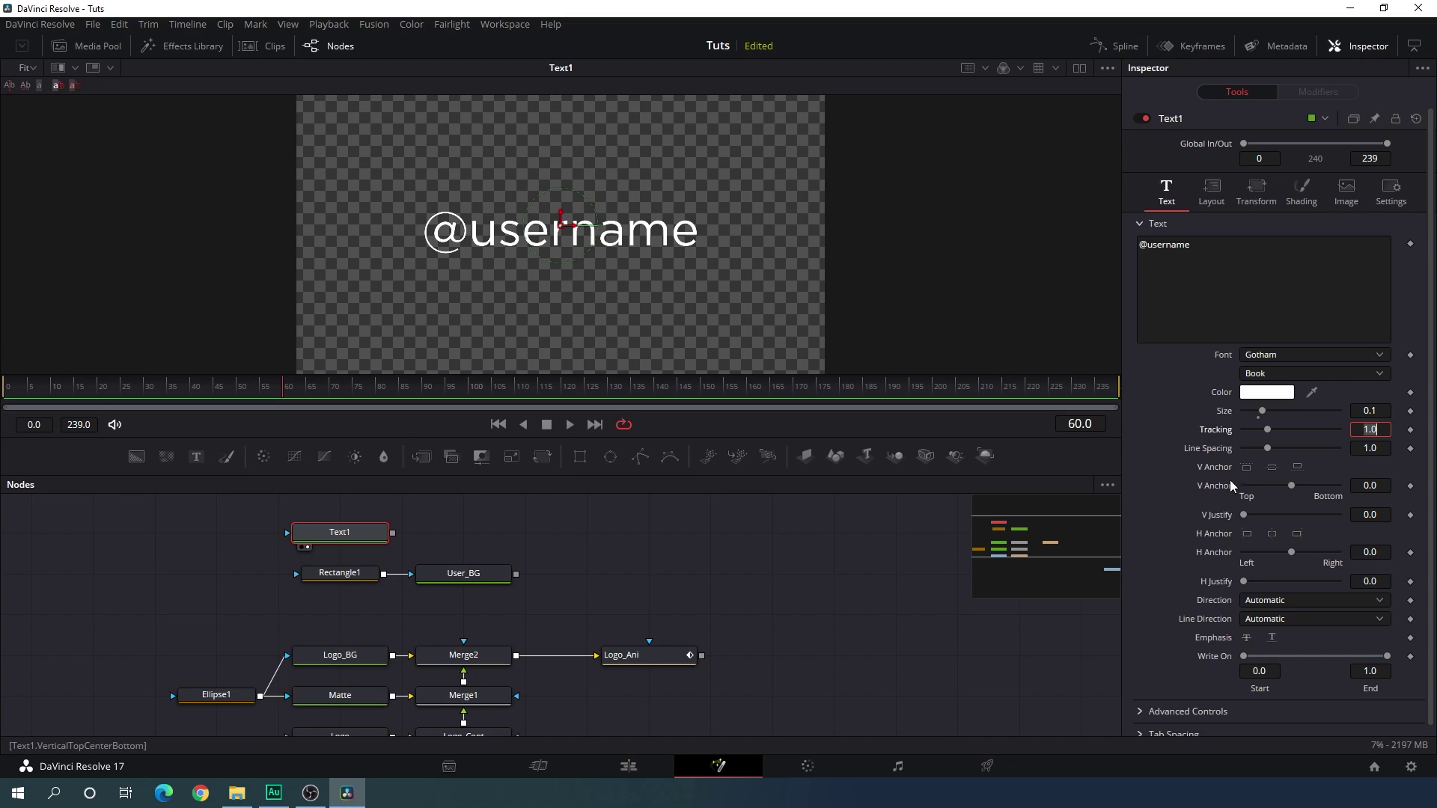
left_click(507, 549)
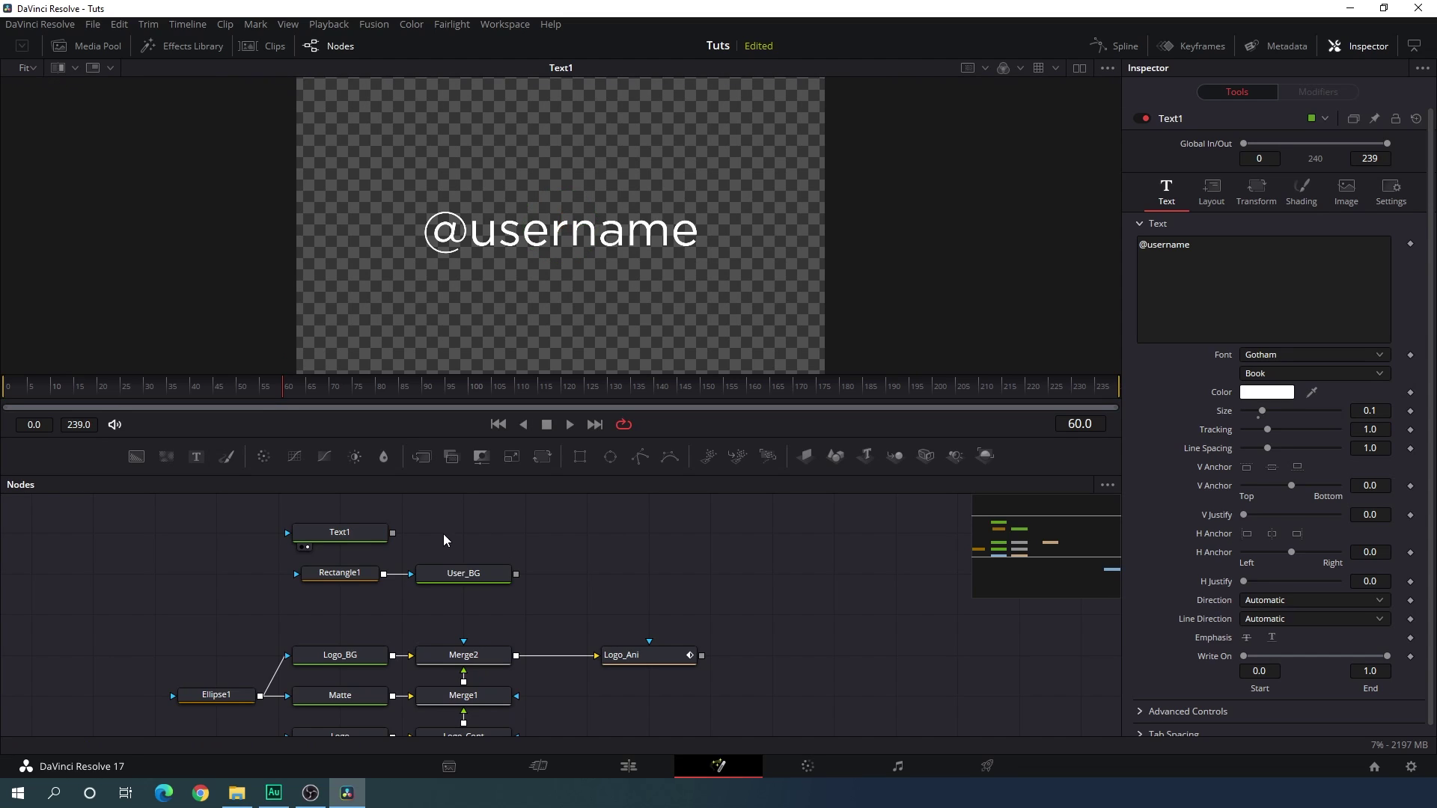
Add a Transform node after Text1 and rename it to Text_Cont
left_click(359, 533)
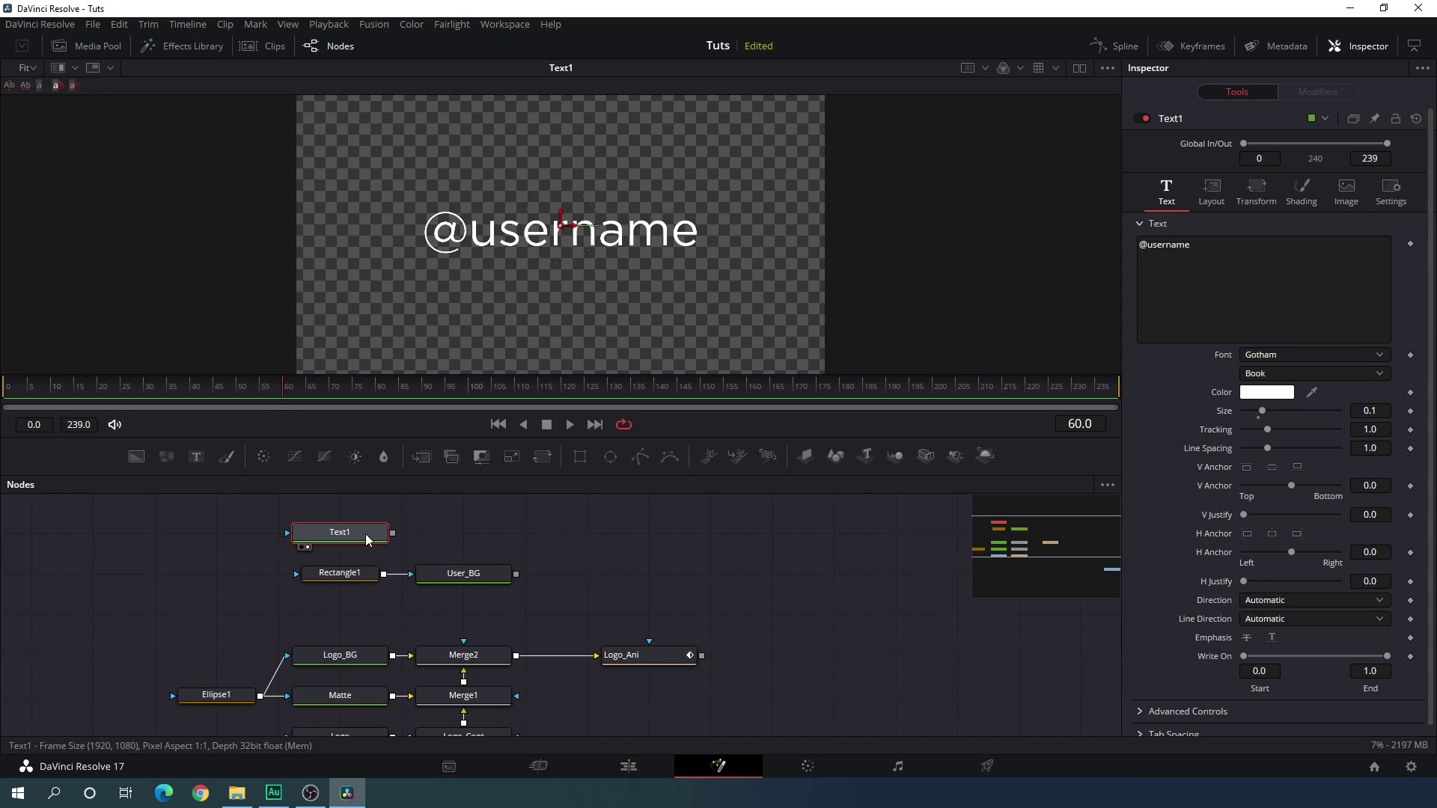
left_click(540, 458)
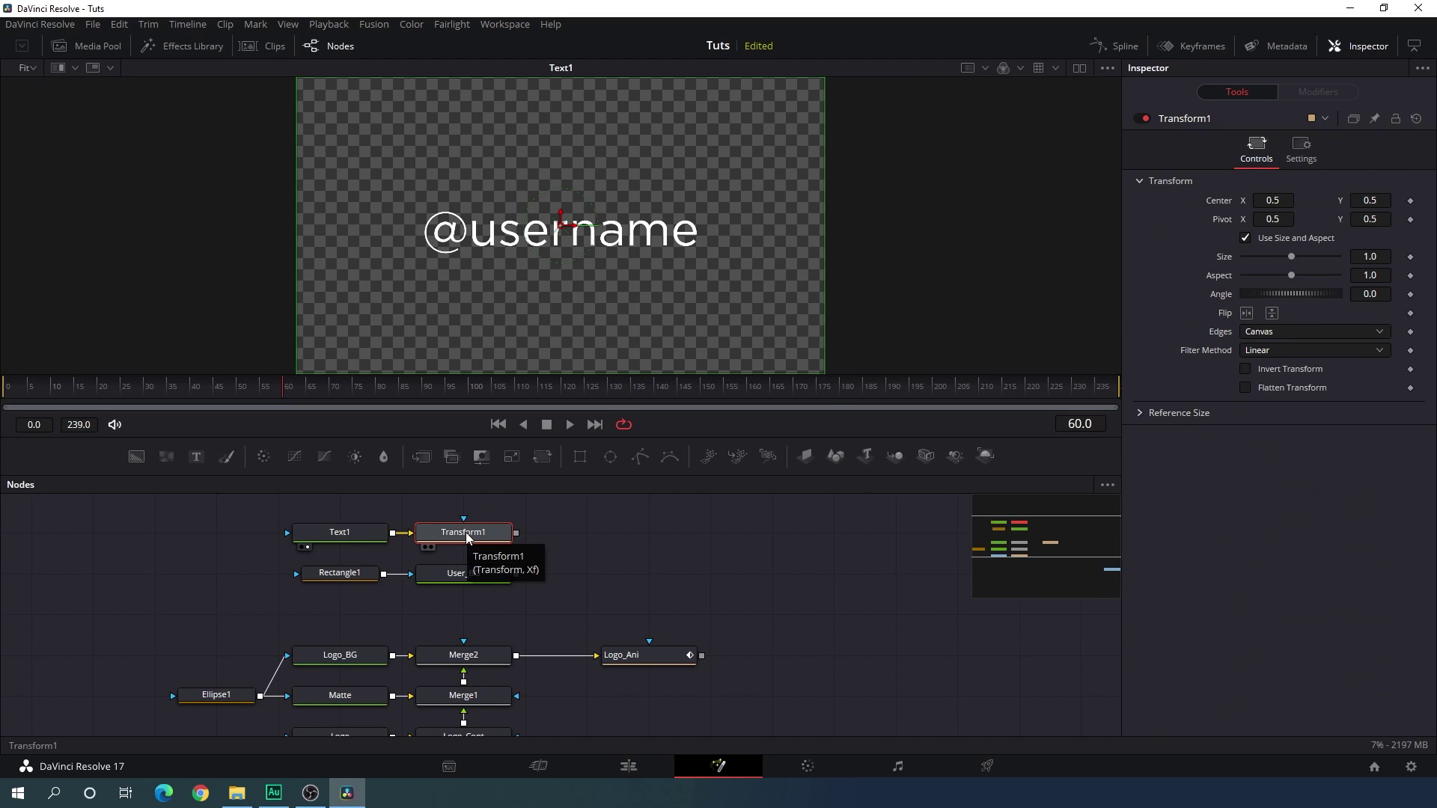
key("F2")
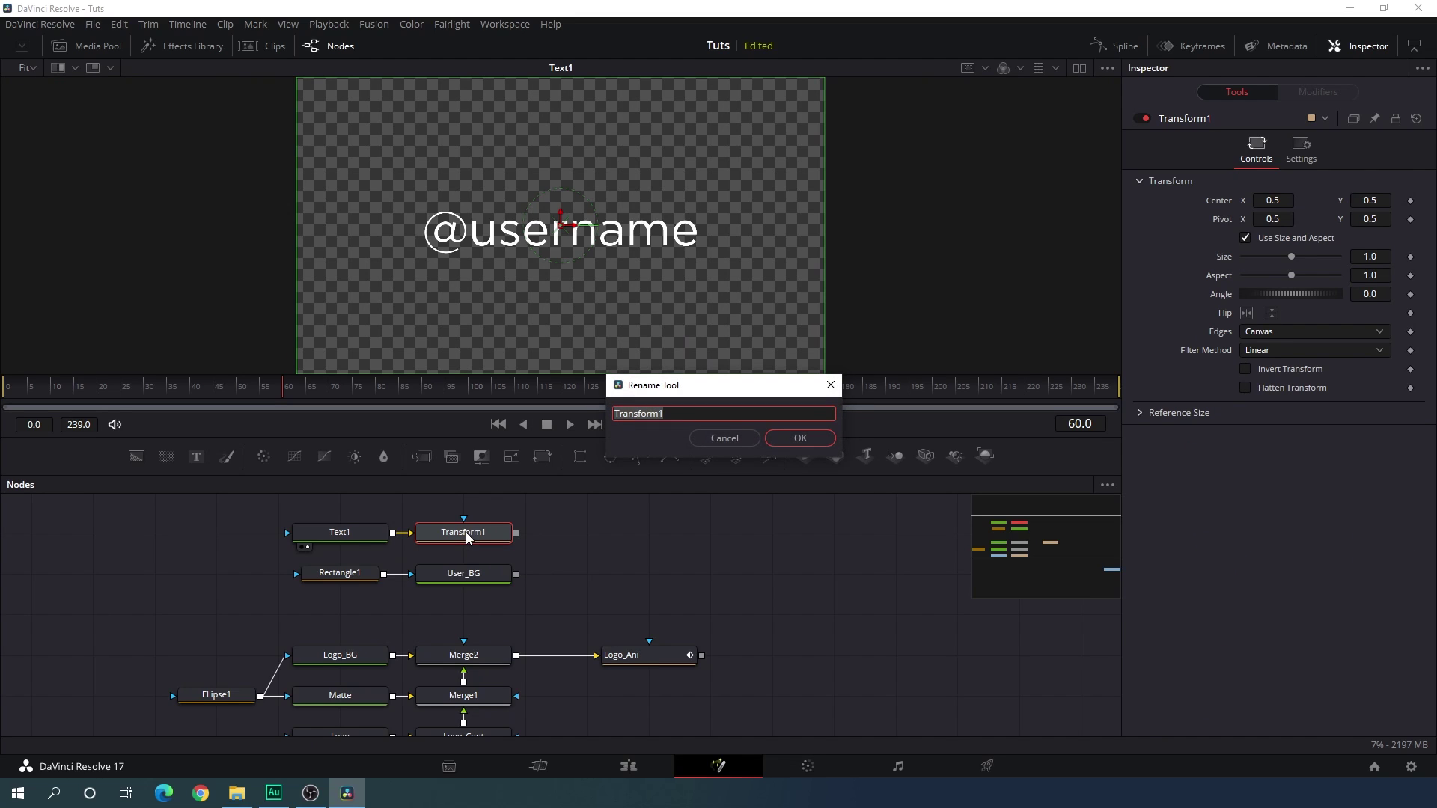
key("BackSpace")
left_click(797, 439)
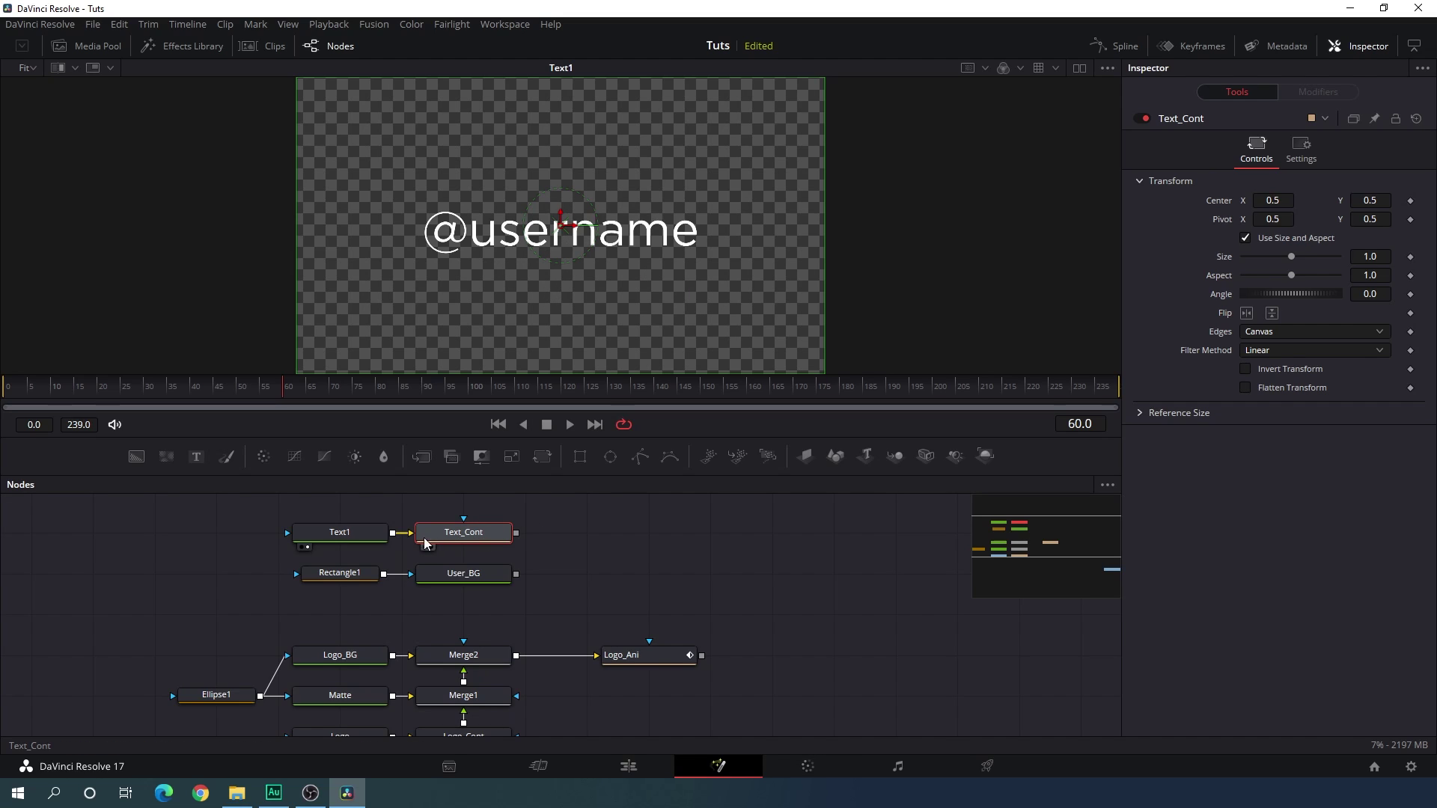
Add an unconnected Merge node beside Text_Cont and link its background input to User_BG
left_click(580, 554)
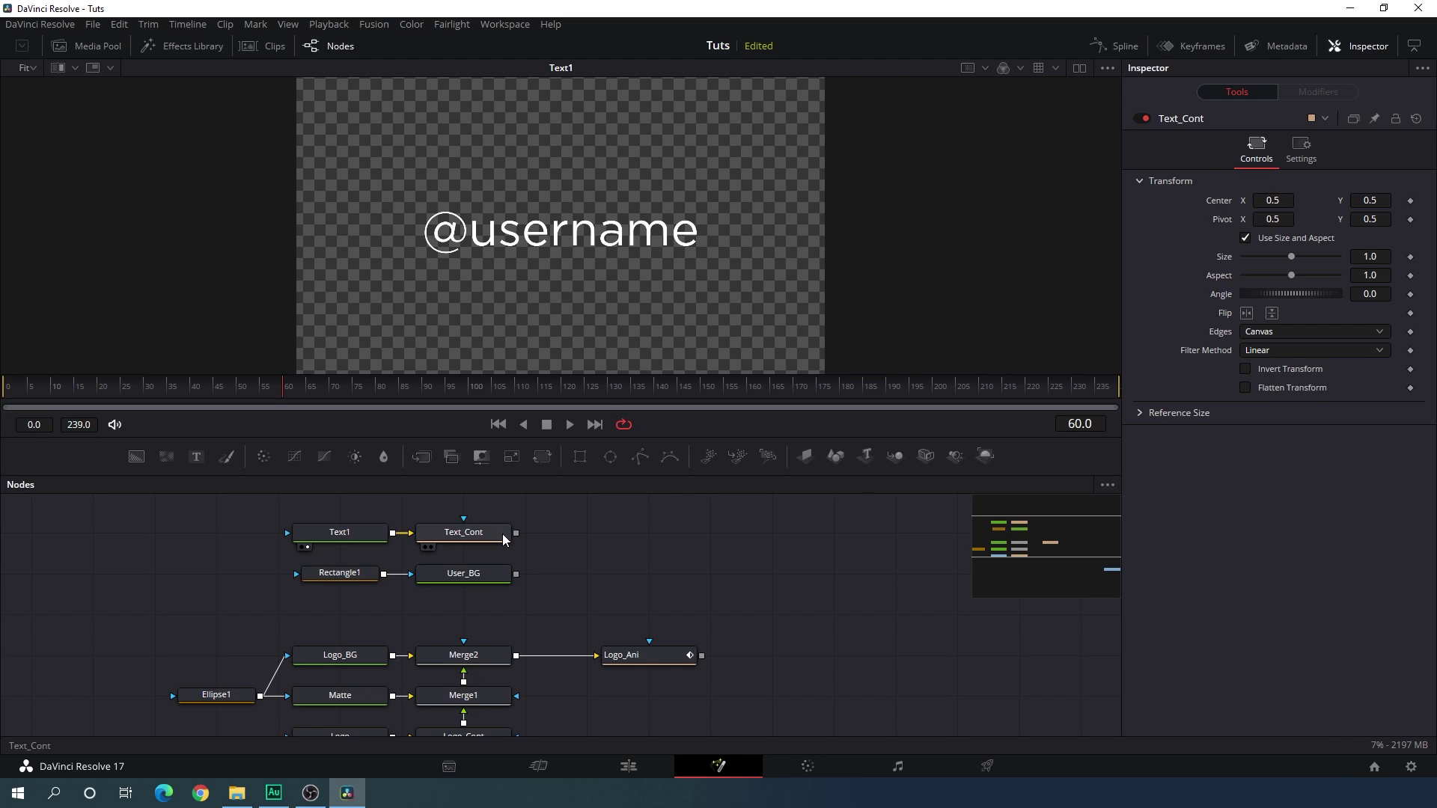
left_click(424, 463)
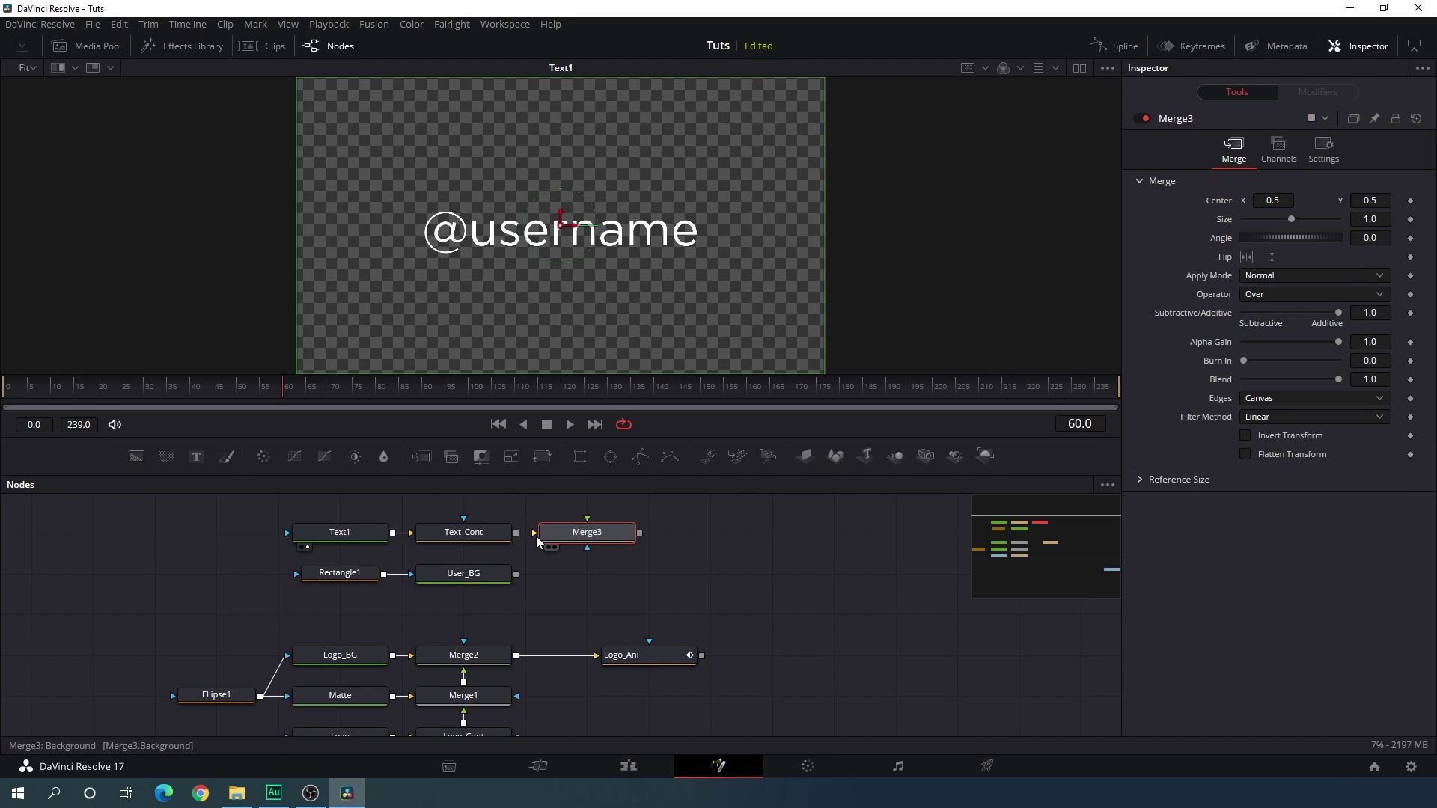
left_click_drag(535, 539, 466, 573)
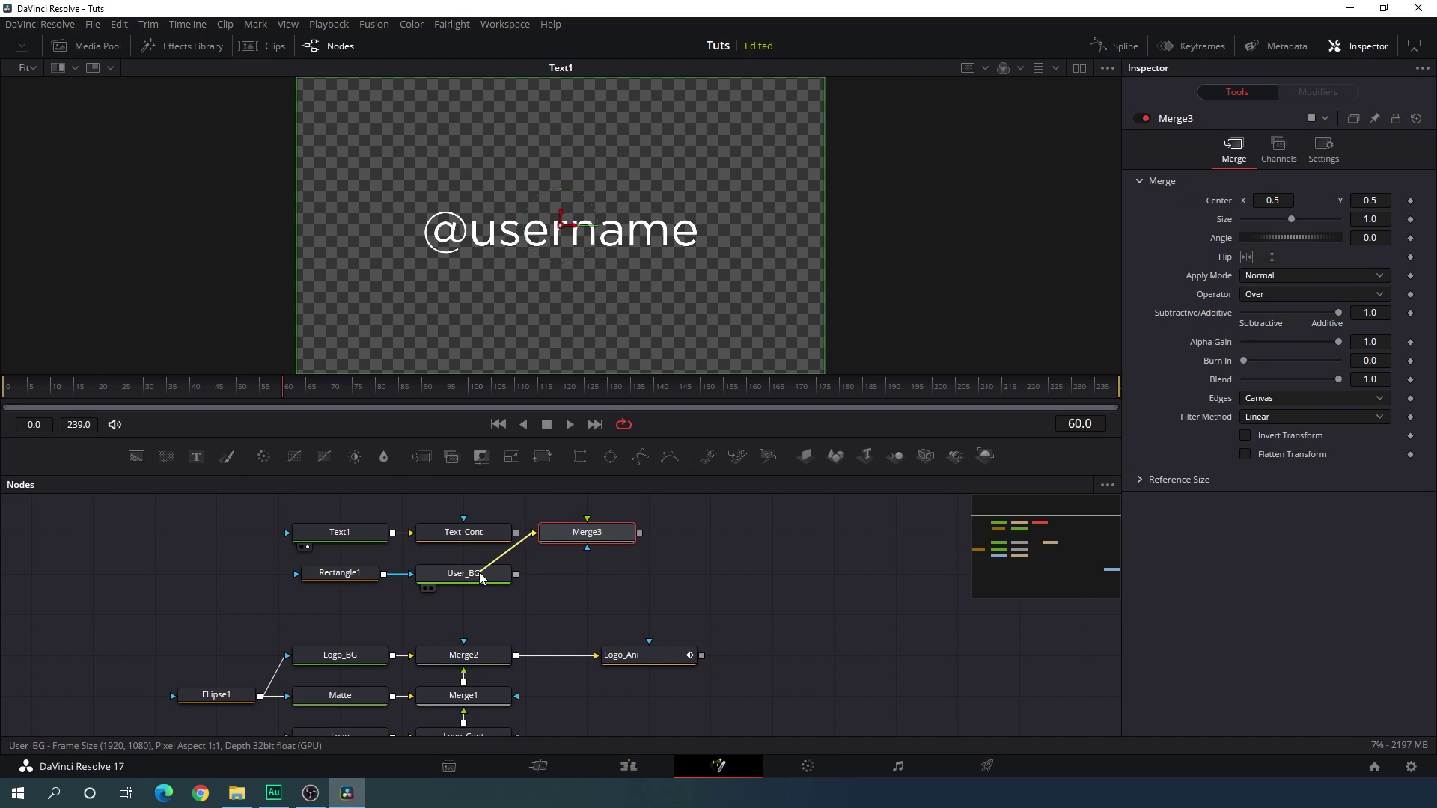
Connect Text_Cont to Merge3's foreground, view Merge3, and nudge the text up to centre it vertically on the orange bar
left_click_drag(589, 522, 465, 533)
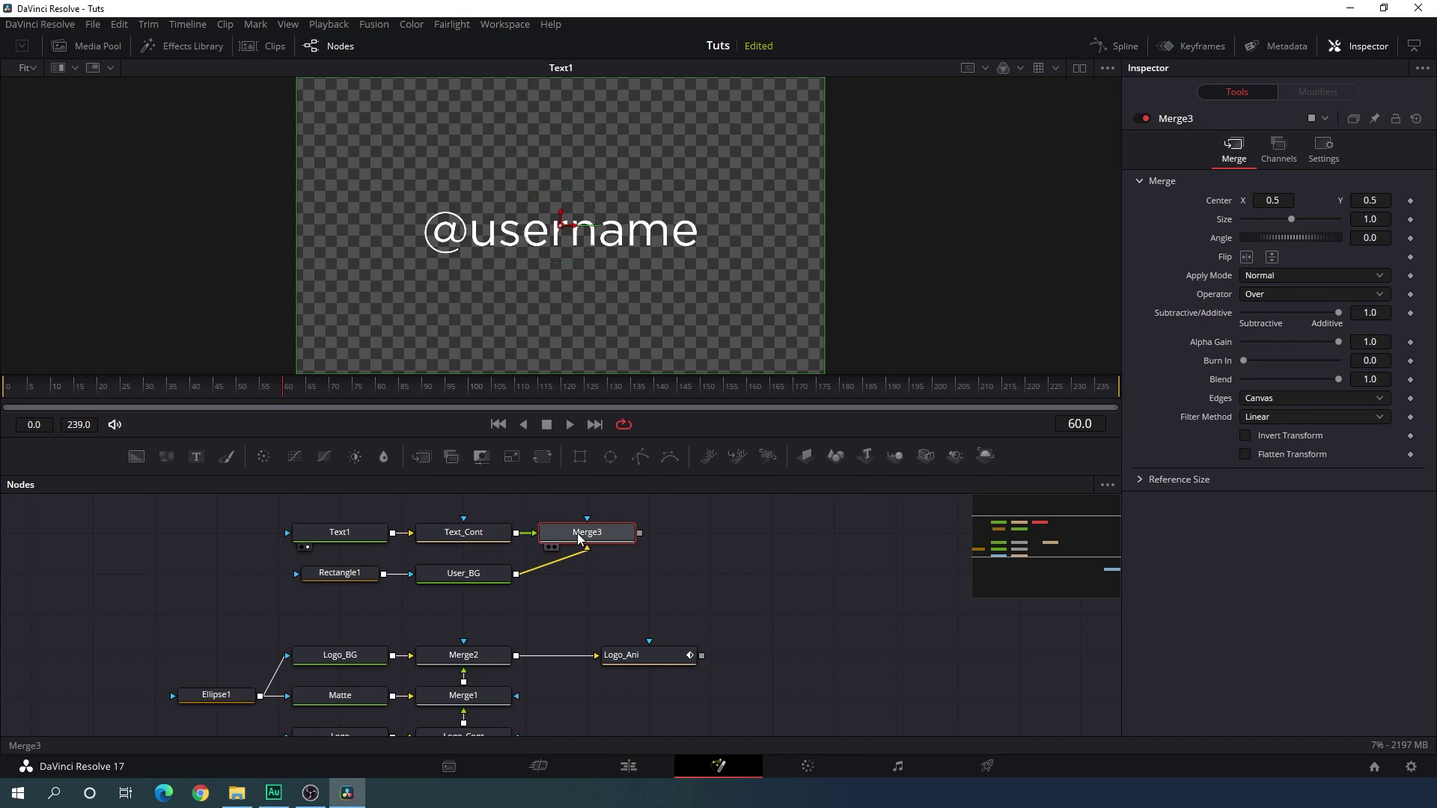
key("1")
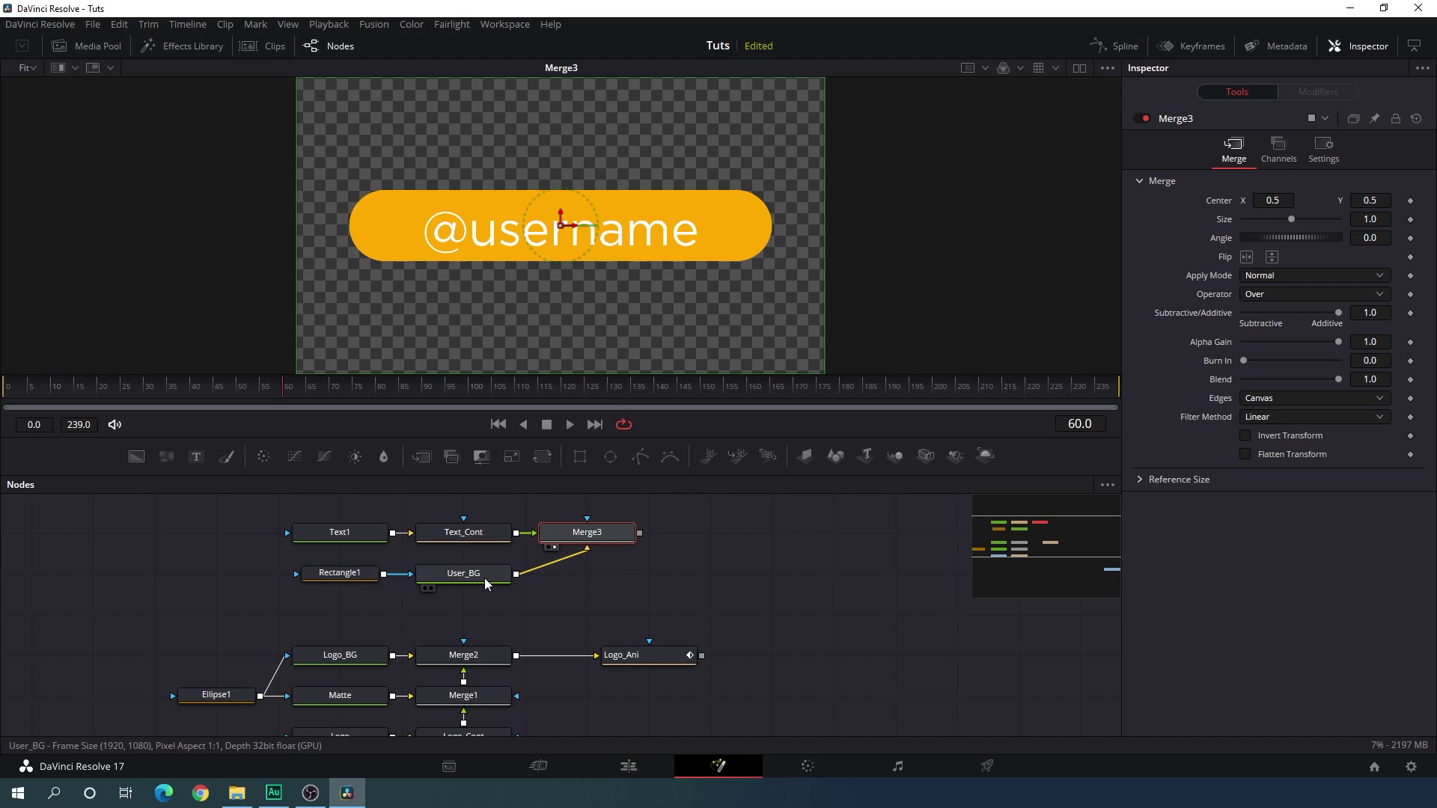
left_click(465, 536)
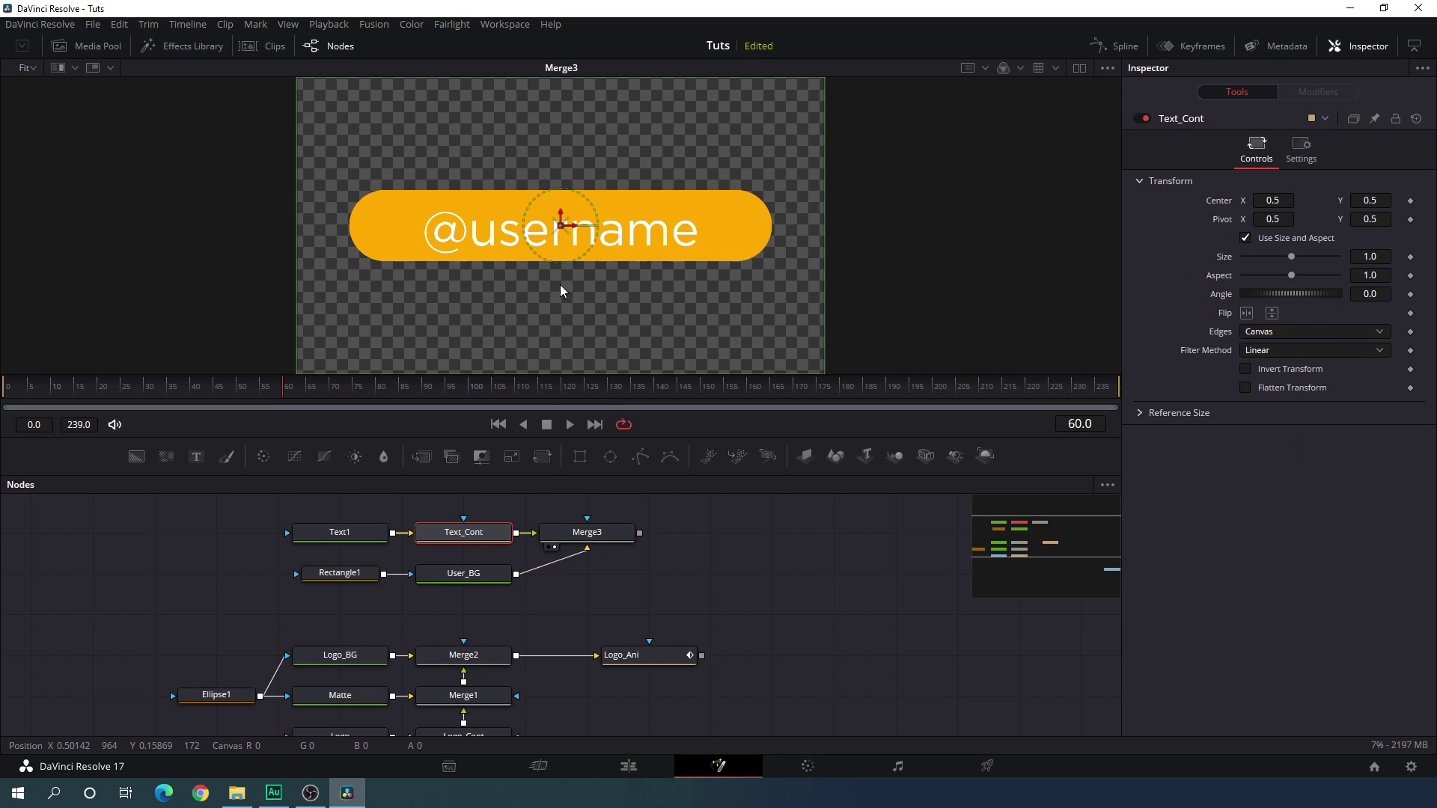
left_click_drag(562, 211, 559, 203)
Move the Text1, Text_Cont, Rectangle1, User_BG and Merge3 nodes together one node column to the left
left_click(752, 533)
left_click_drag(340, 617, 618, 515)
left_click_drag(599, 532, 475, 532)
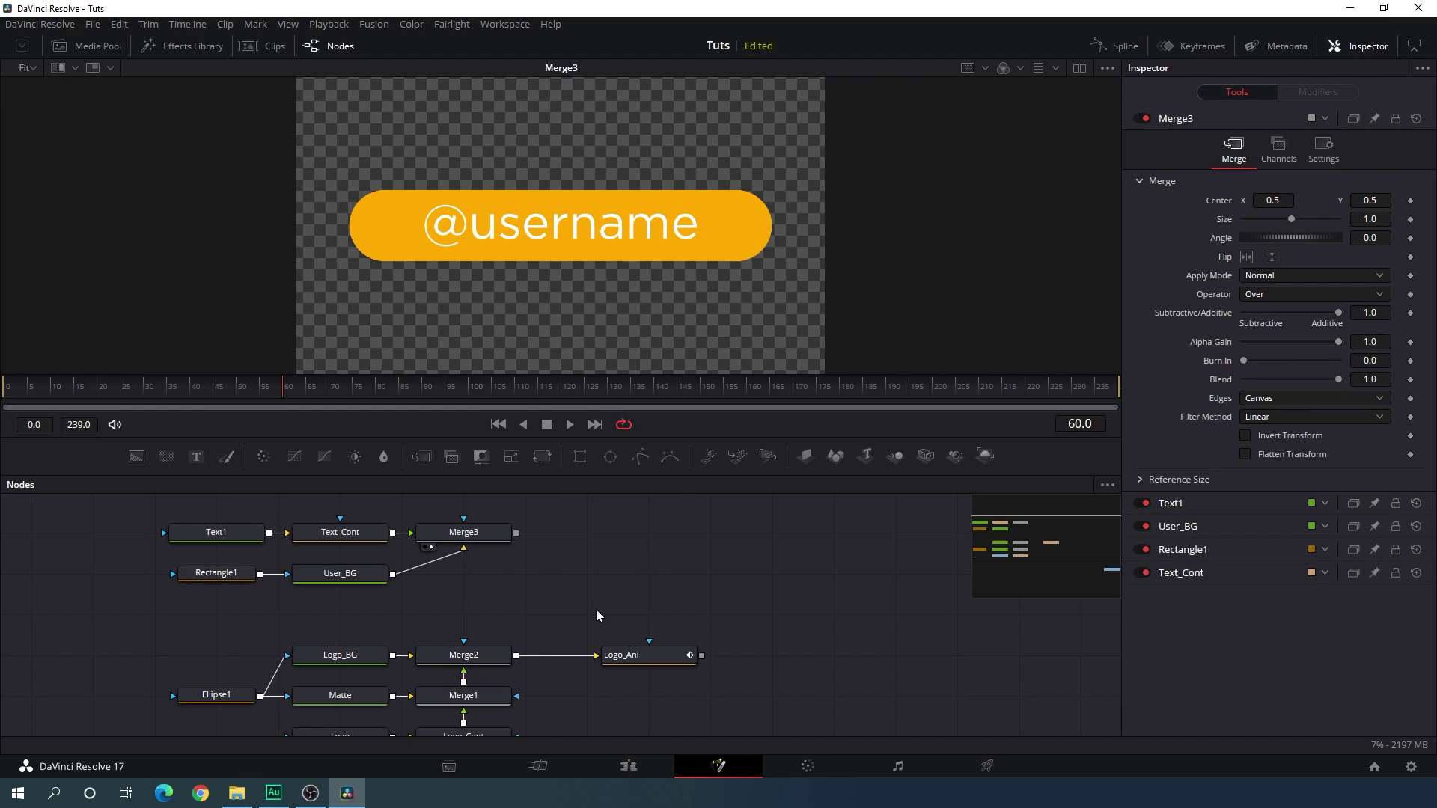
Animate Rectangle1's Width with a 0.8 keyframe at frame 120 and the slider's minimum at frame 60
left_click(223, 578)
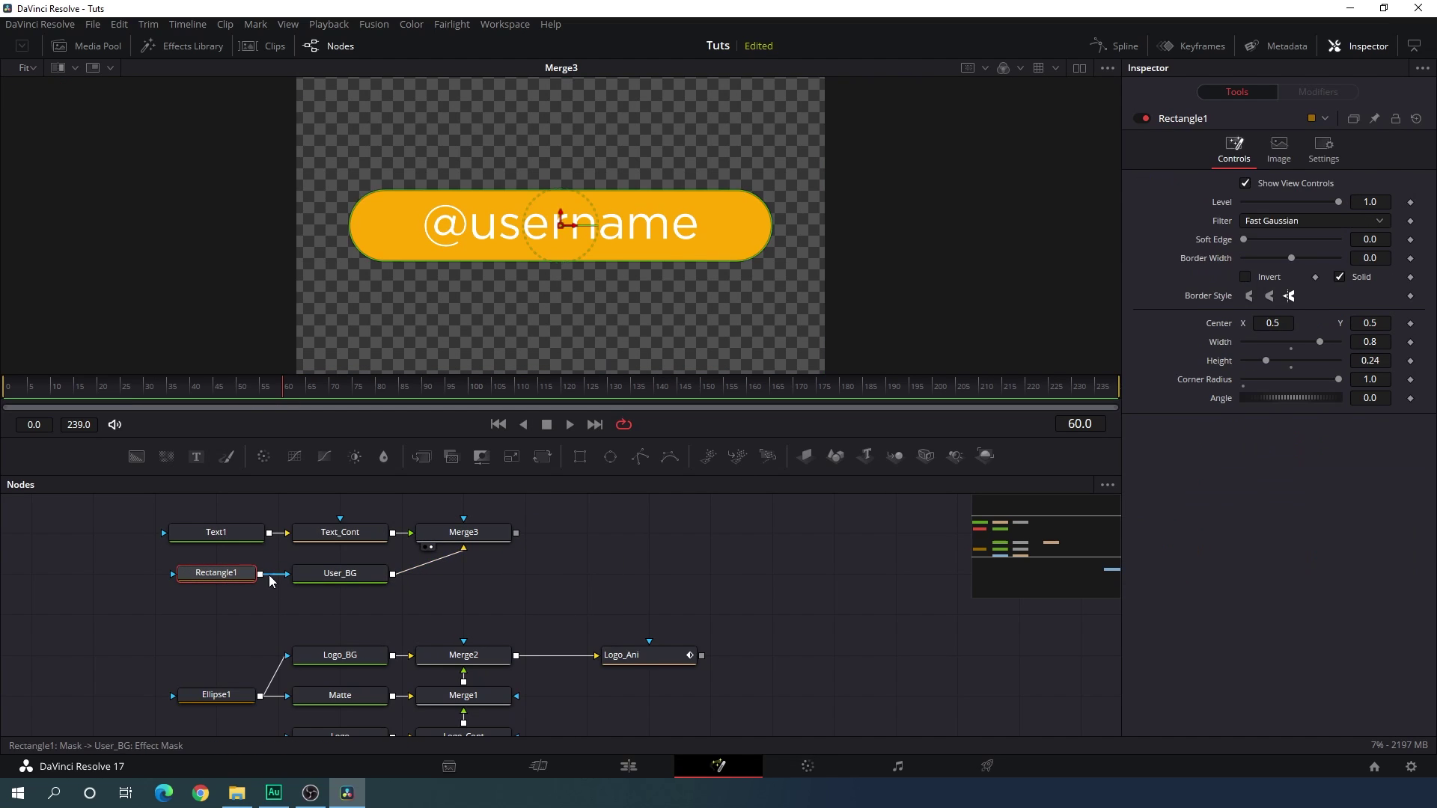
left_click_drag(488, 388, 675, 388)
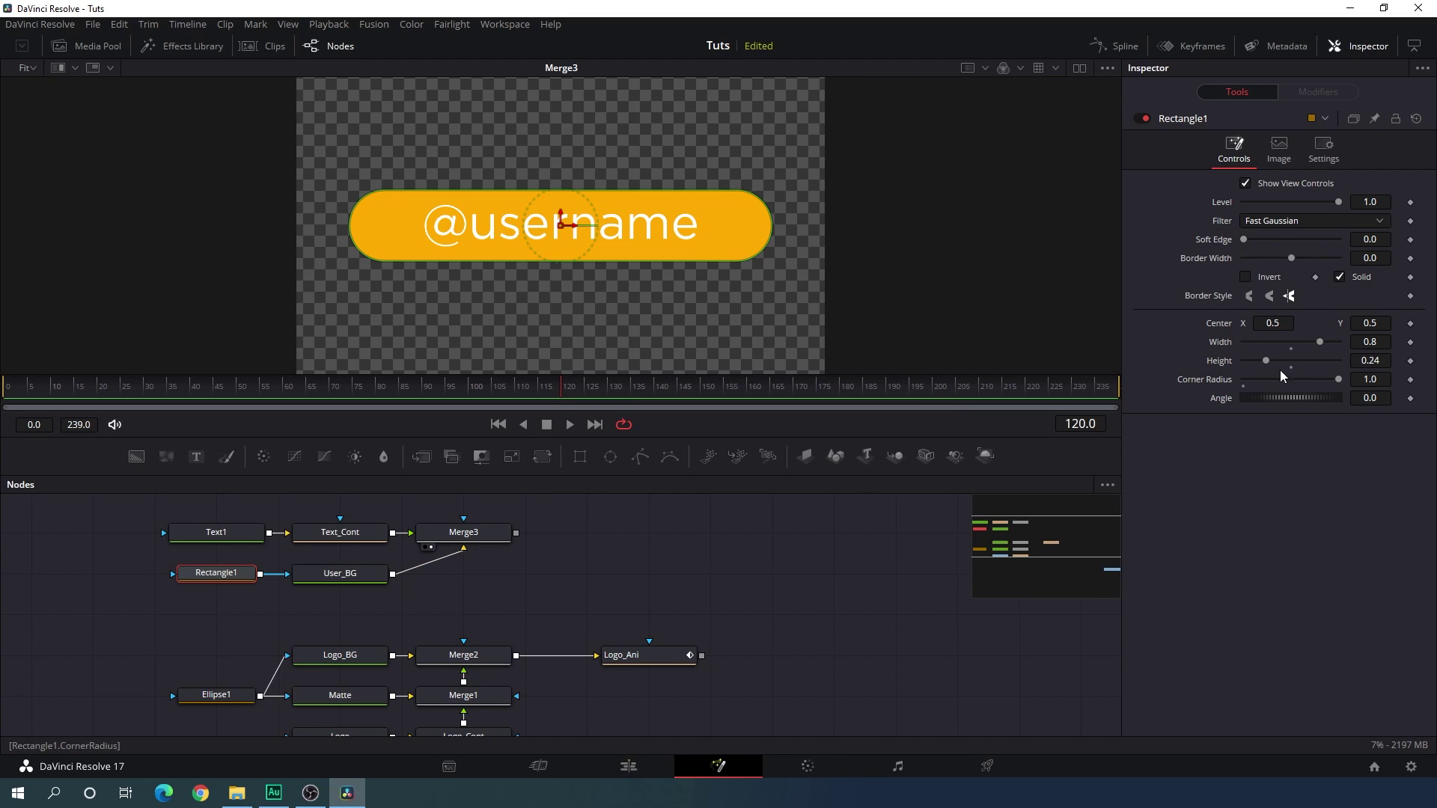
right_click(1224, 347)
left_click(1241, 355)
left_click_drag(561, 391, 466, 392)
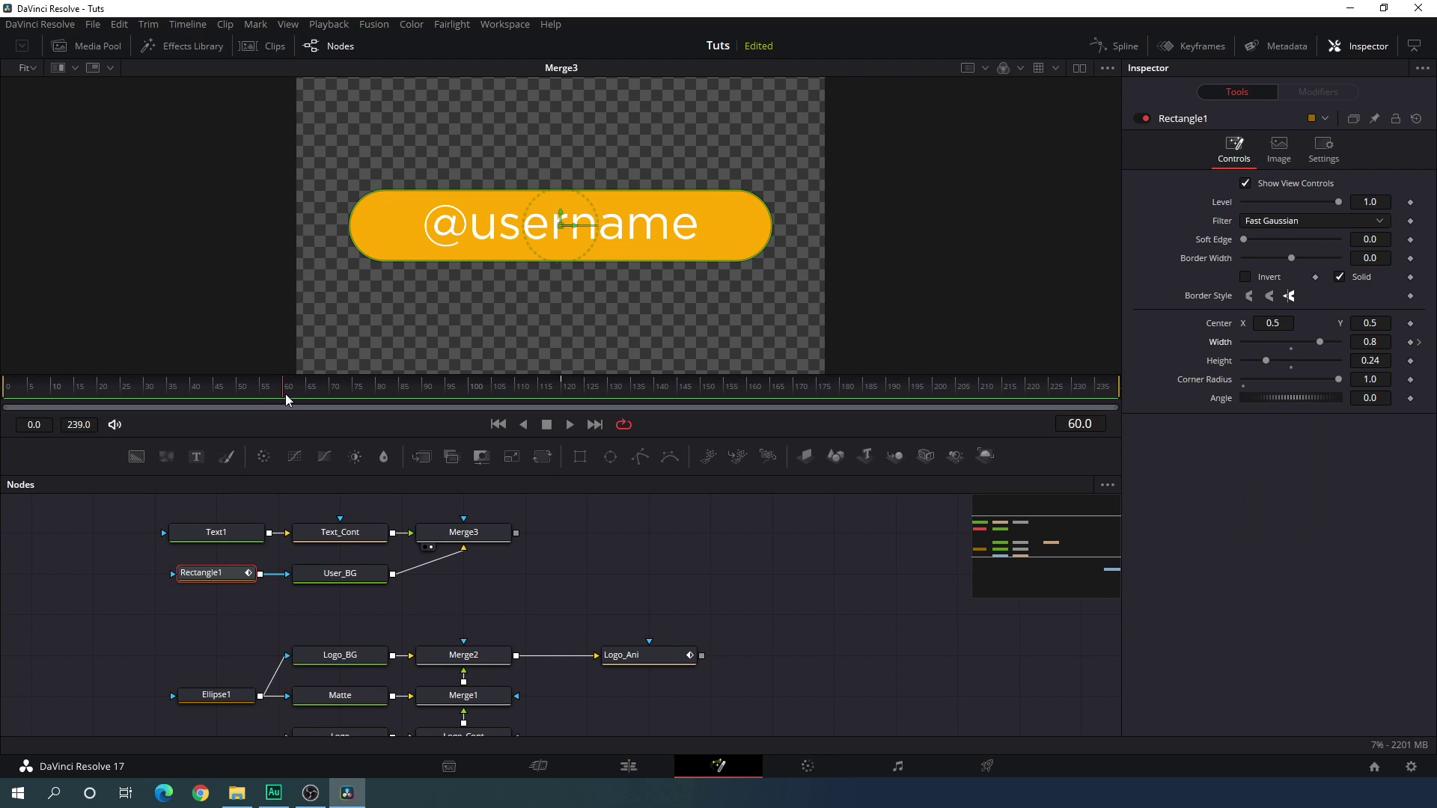
left_click_drag(1319, 342, 1239, 350)
left_click_drag(304, 396, 607, 392)
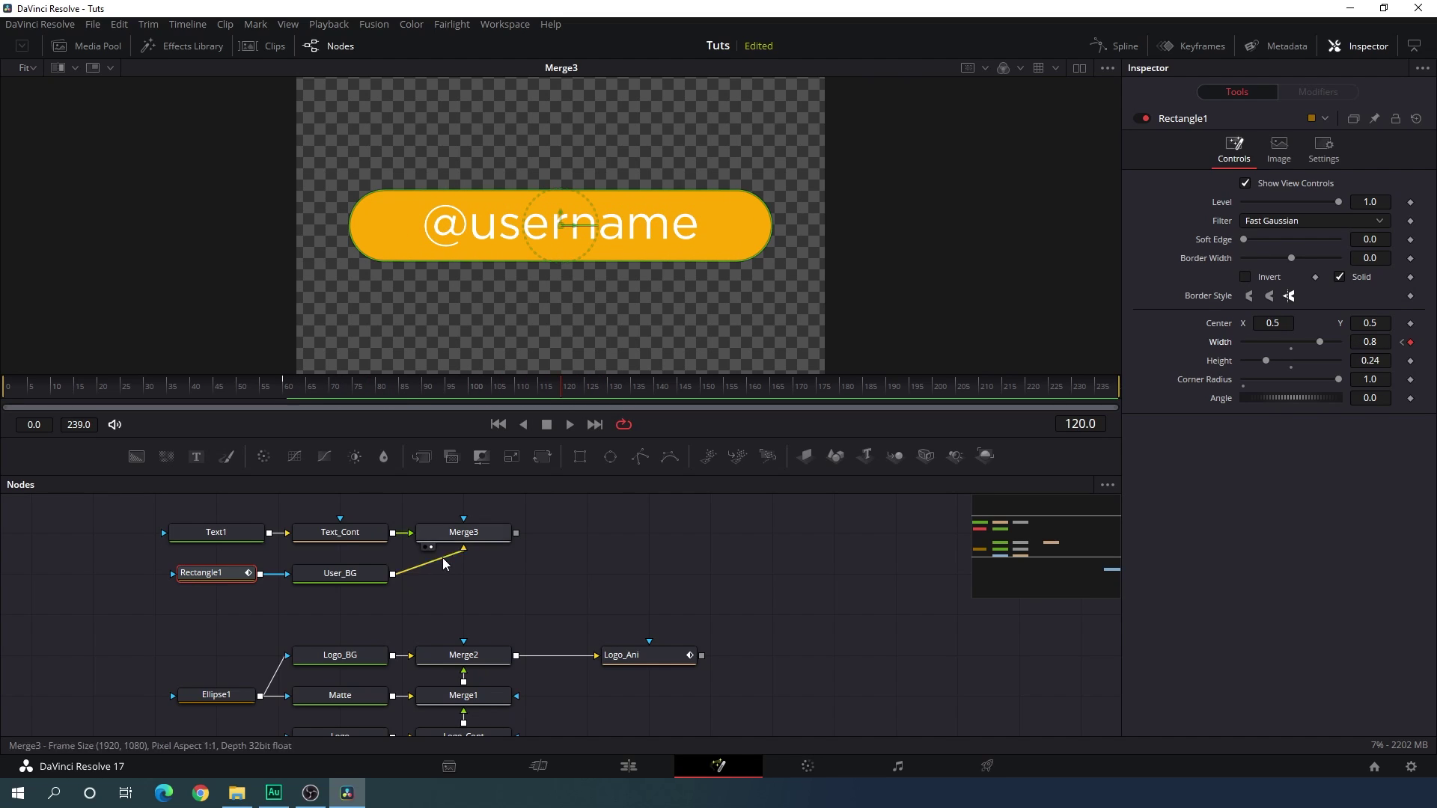
Animate Text1's layout Center from X about -0.08 at frame 80 to X 0.5 at frame 140
left_click(224, 534)
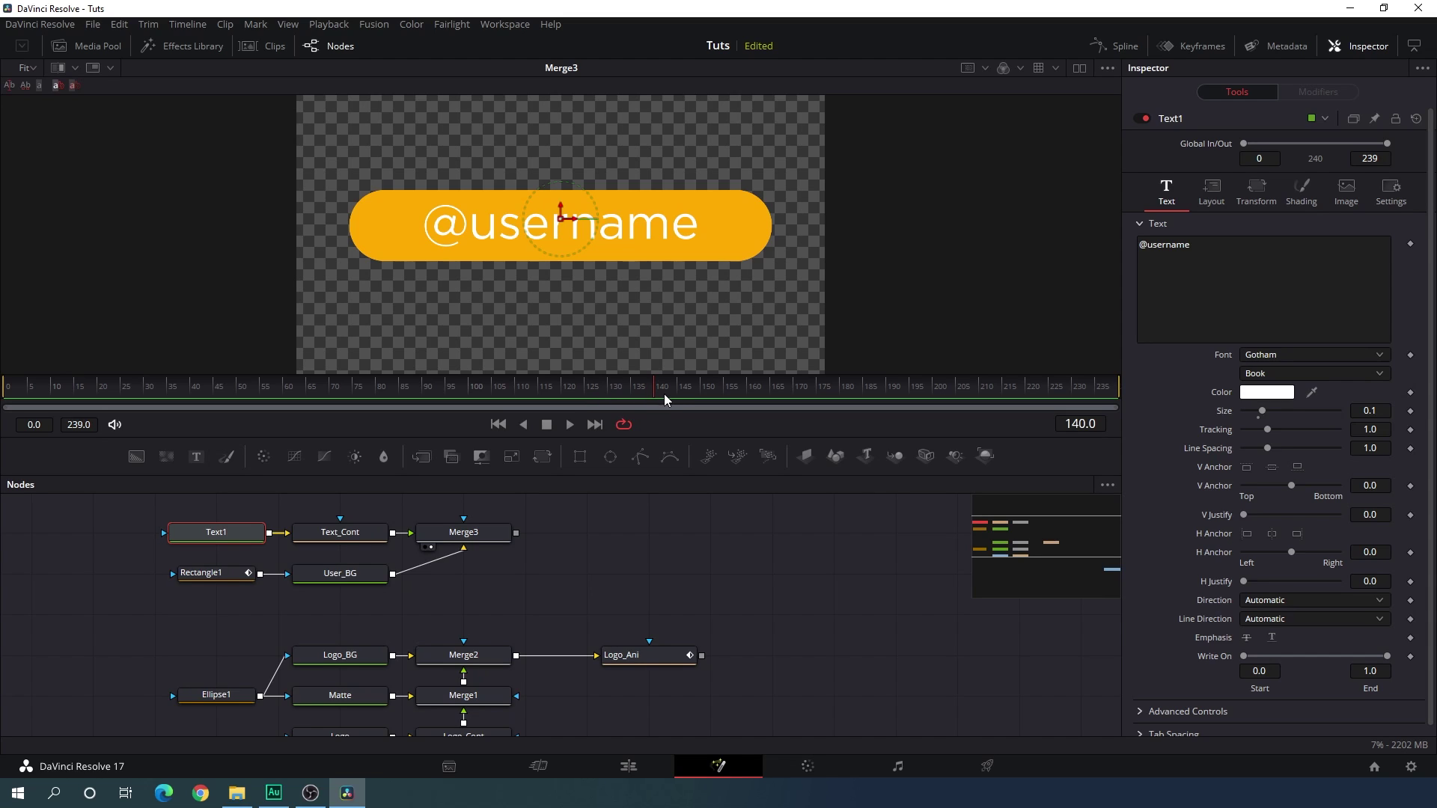
left_click(1213, 196)
right_click(1219, 262)
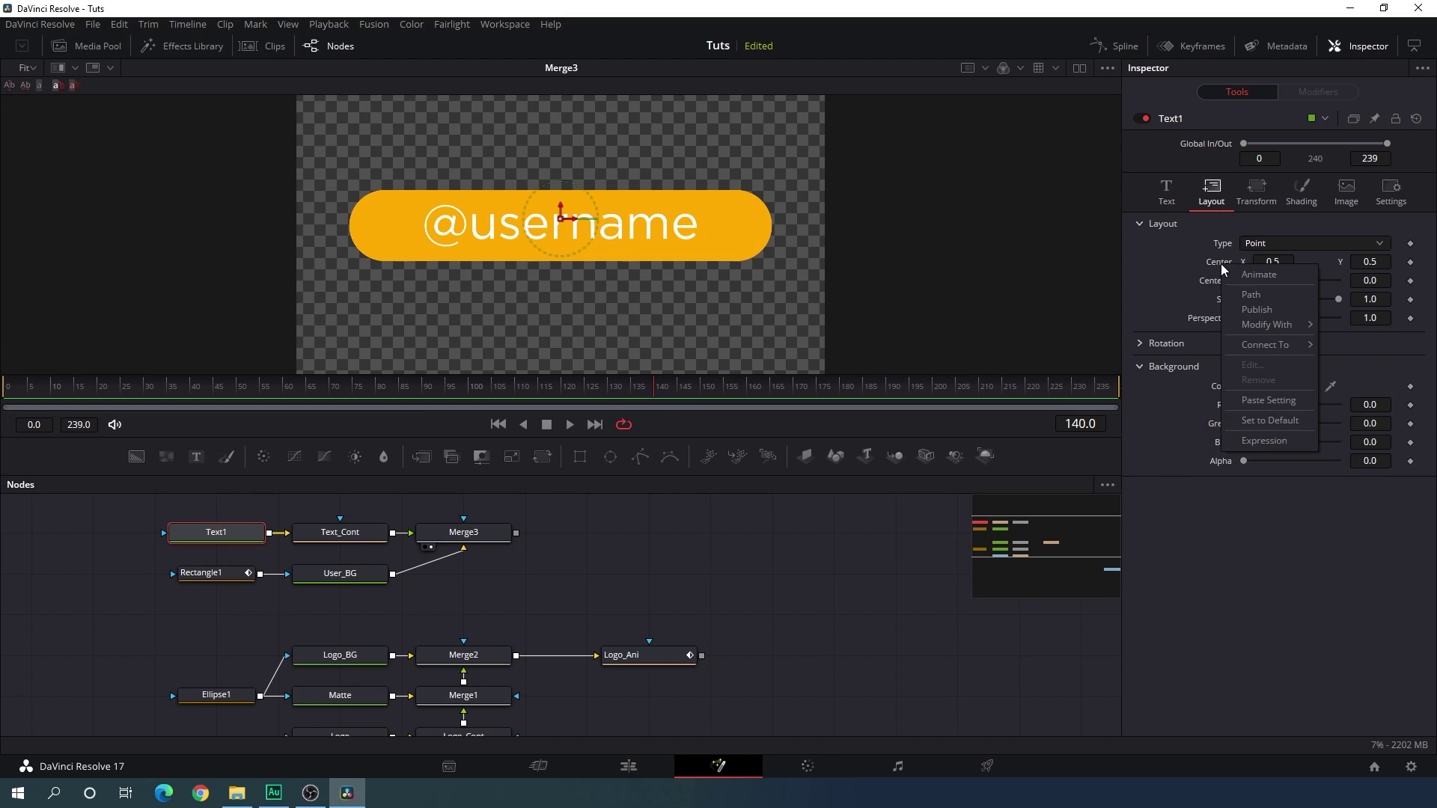
left_click(1248, 275)
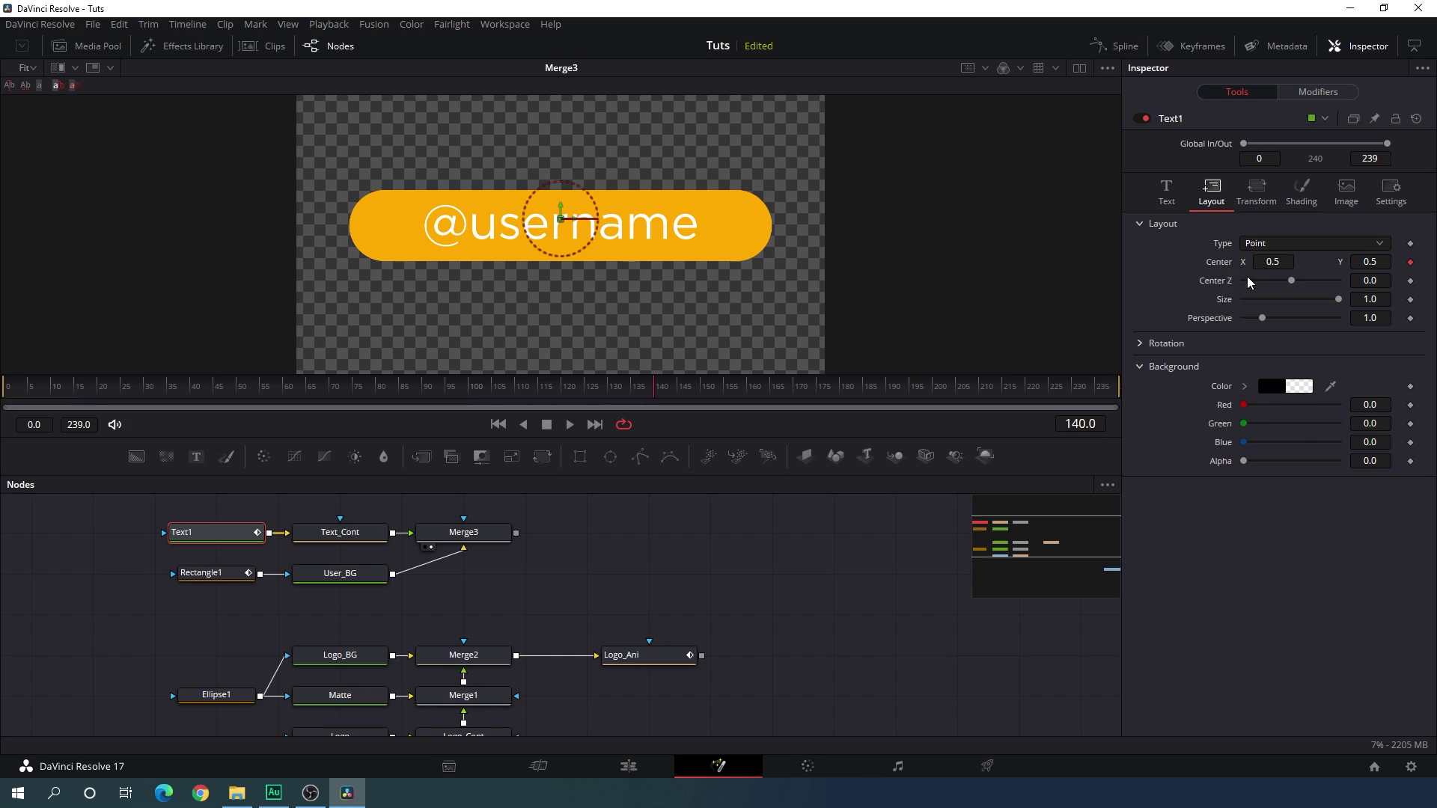
left_click(651, 395)
left_click_drag(651, 394, 379, 401)
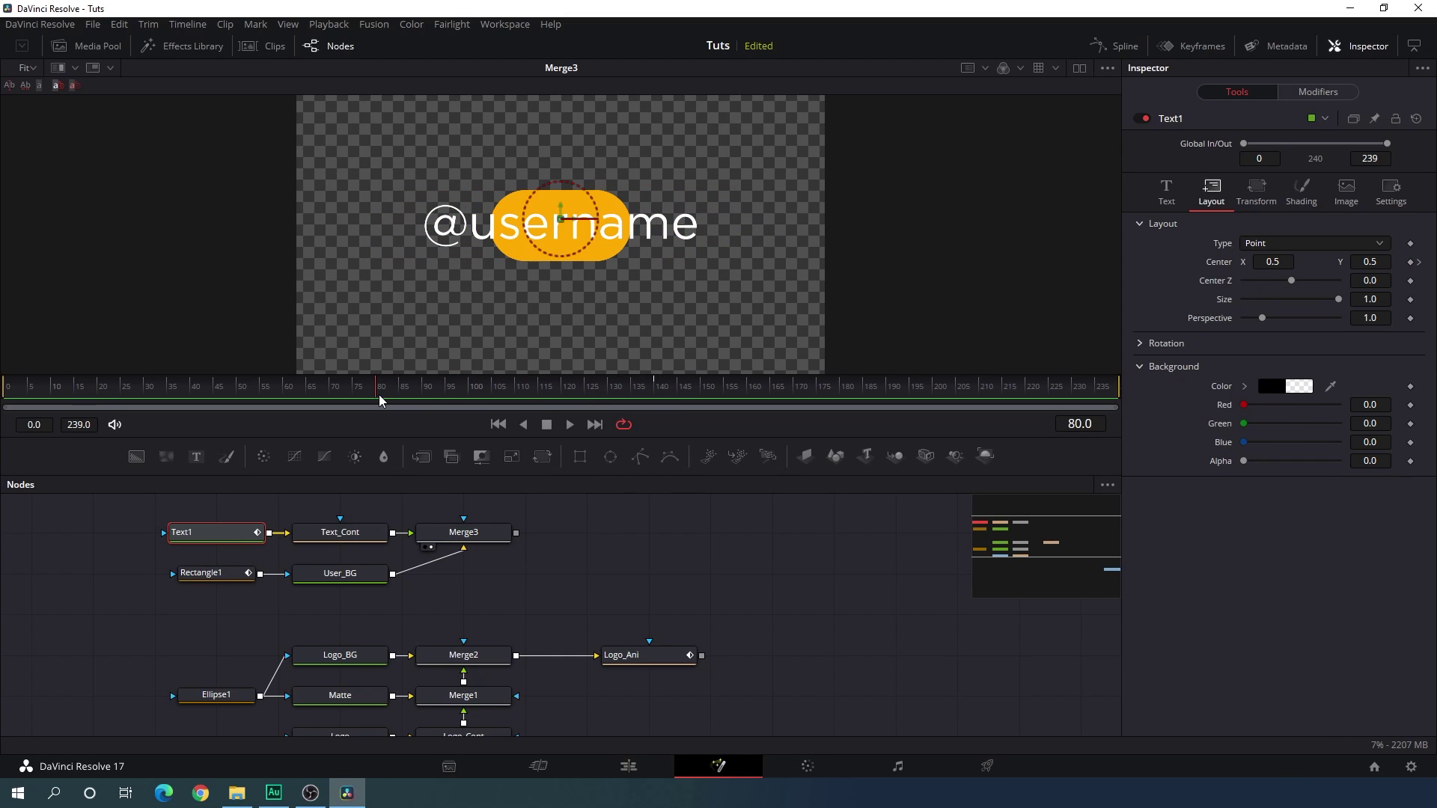
left_click_drag(554, 226, 253, 219)
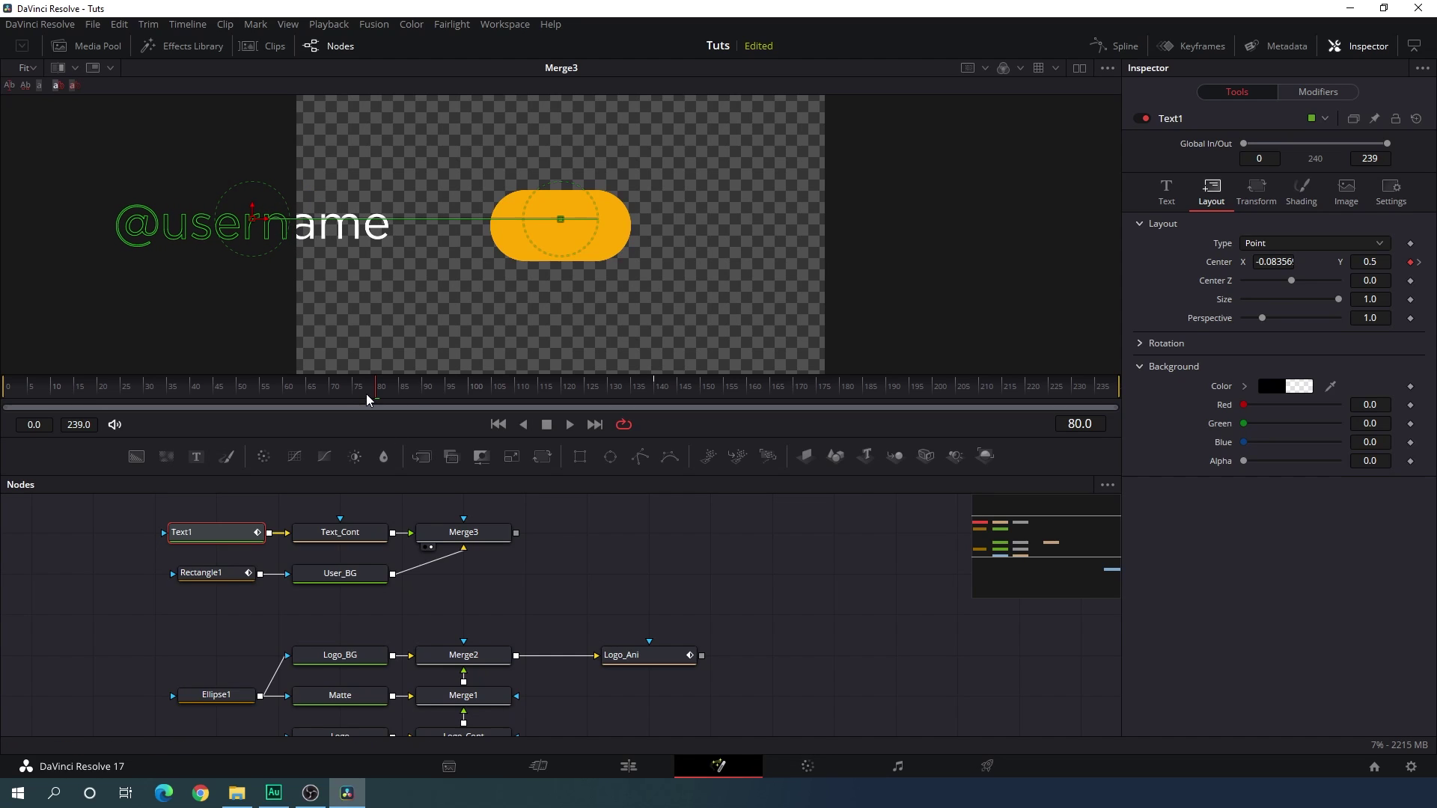
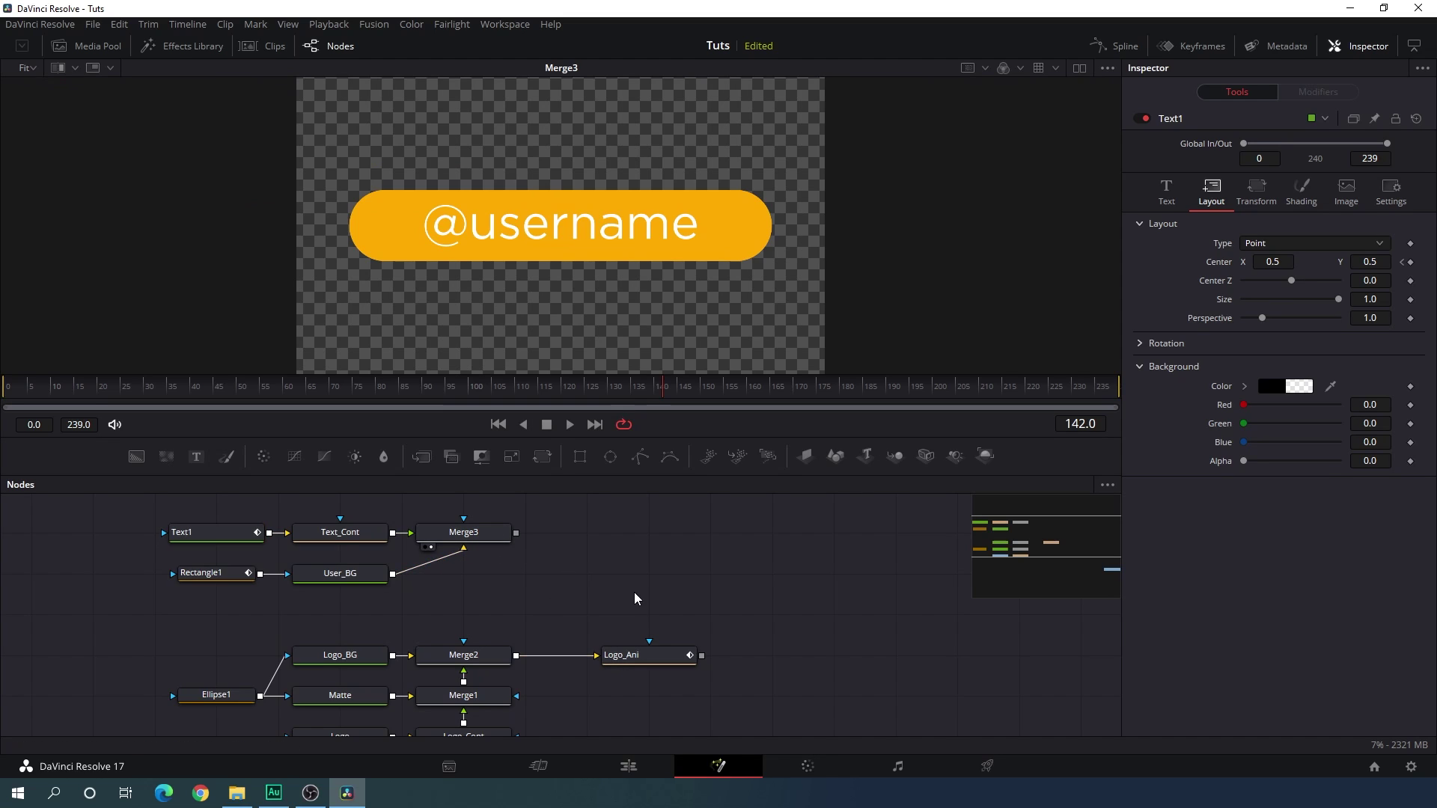
Add a Merge node after Merge3, connect Logo_Ani as its foreground, and preview the combined result in the viewer
left_click_drag(421, 456, 479, 535)
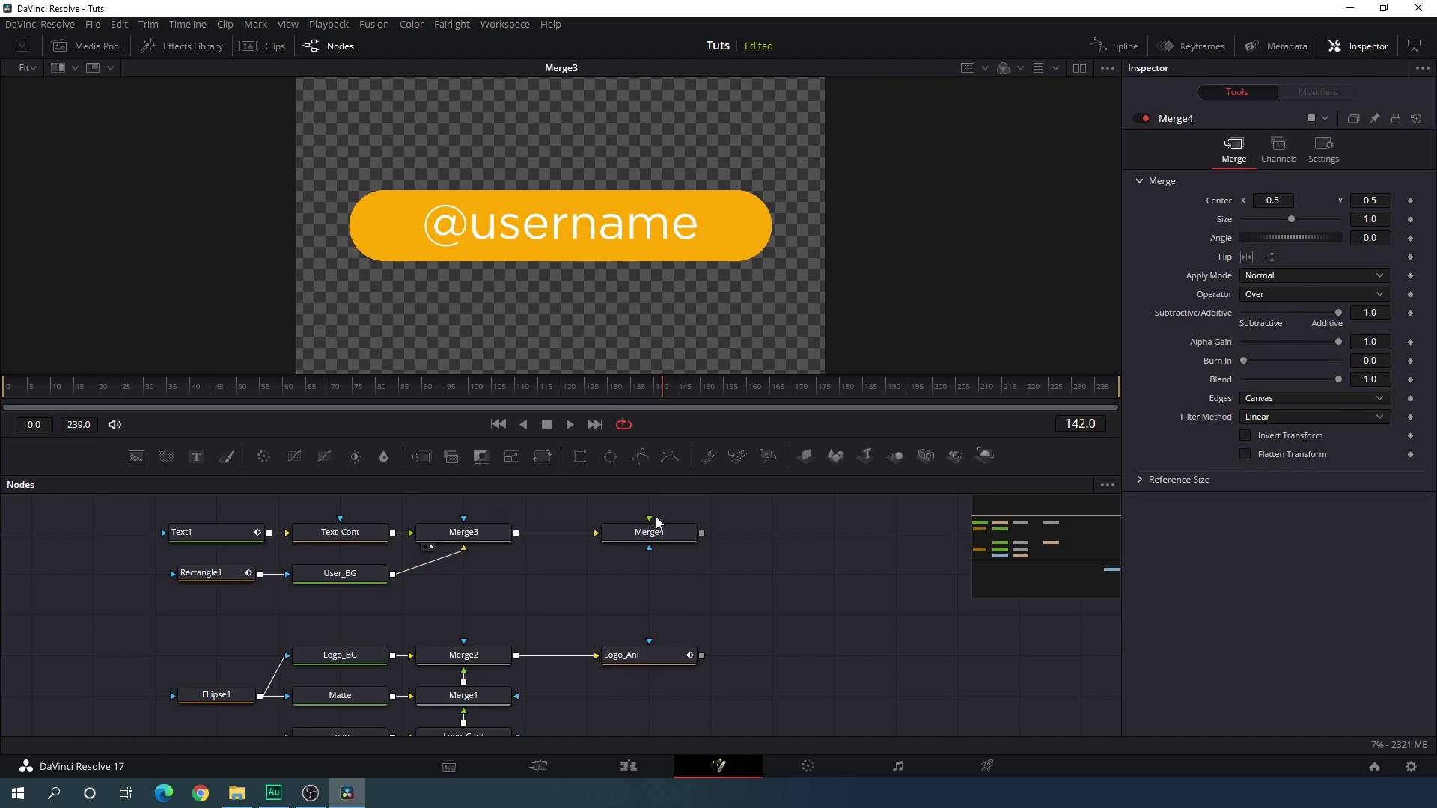
left_click_drag(648, 518, 636, 656)
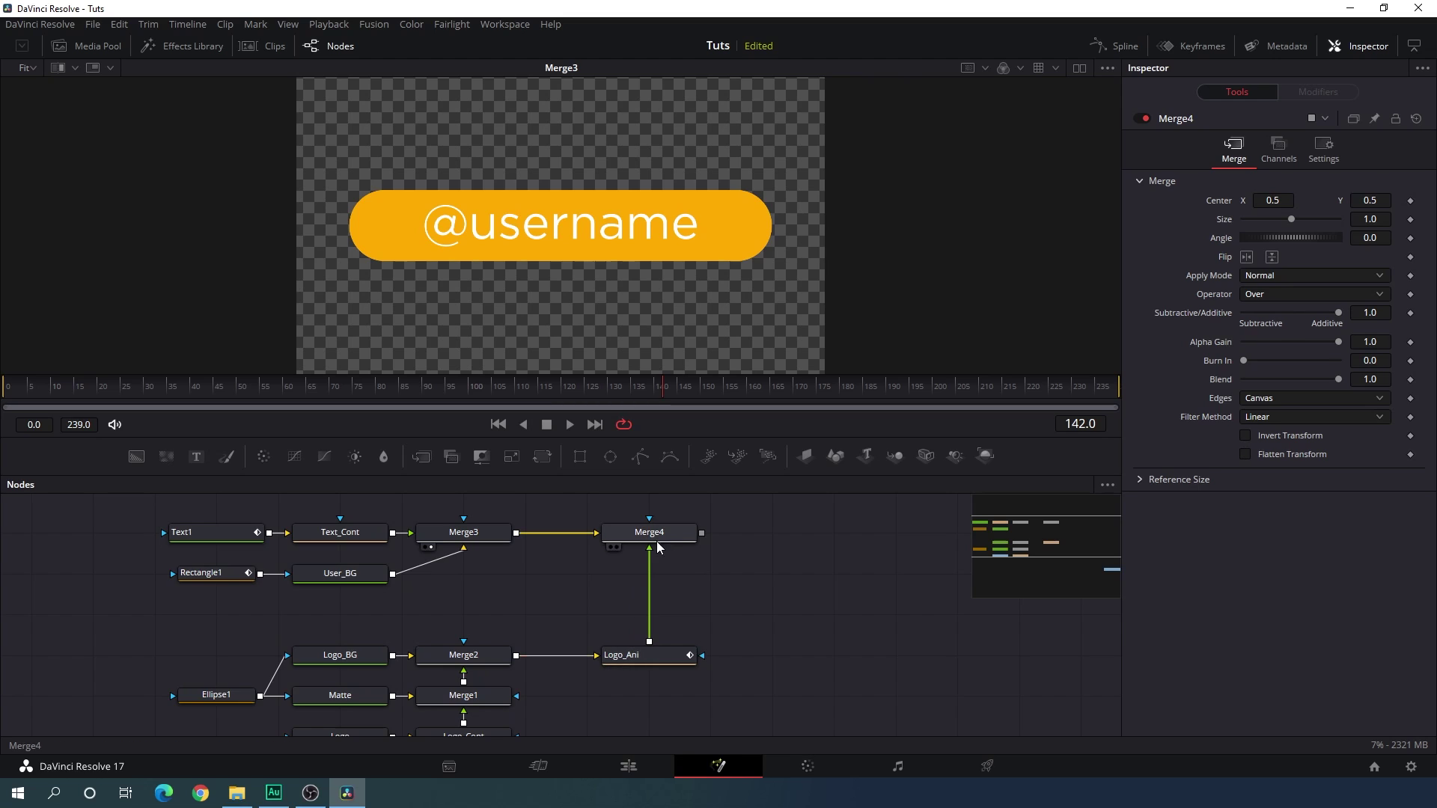
key("1")
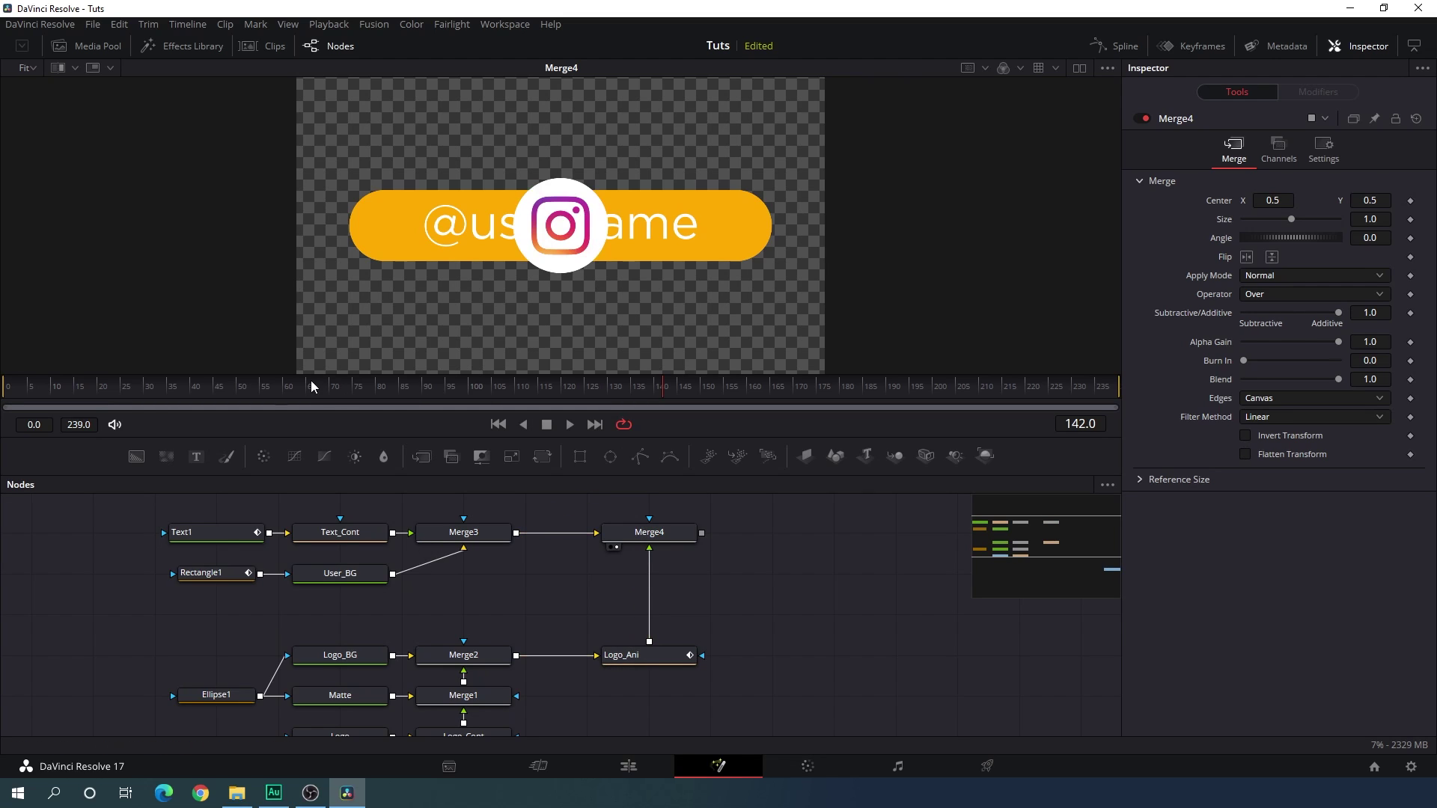
left_click_drag(311, 380, 702, 385)
Animate Logo_Ani's Center from X 0.5 at frame 60 to X about -0.01 at frame 120 and preview the movement
left_click(638, 657)
left_click_drag(401, 396, 316, 391)
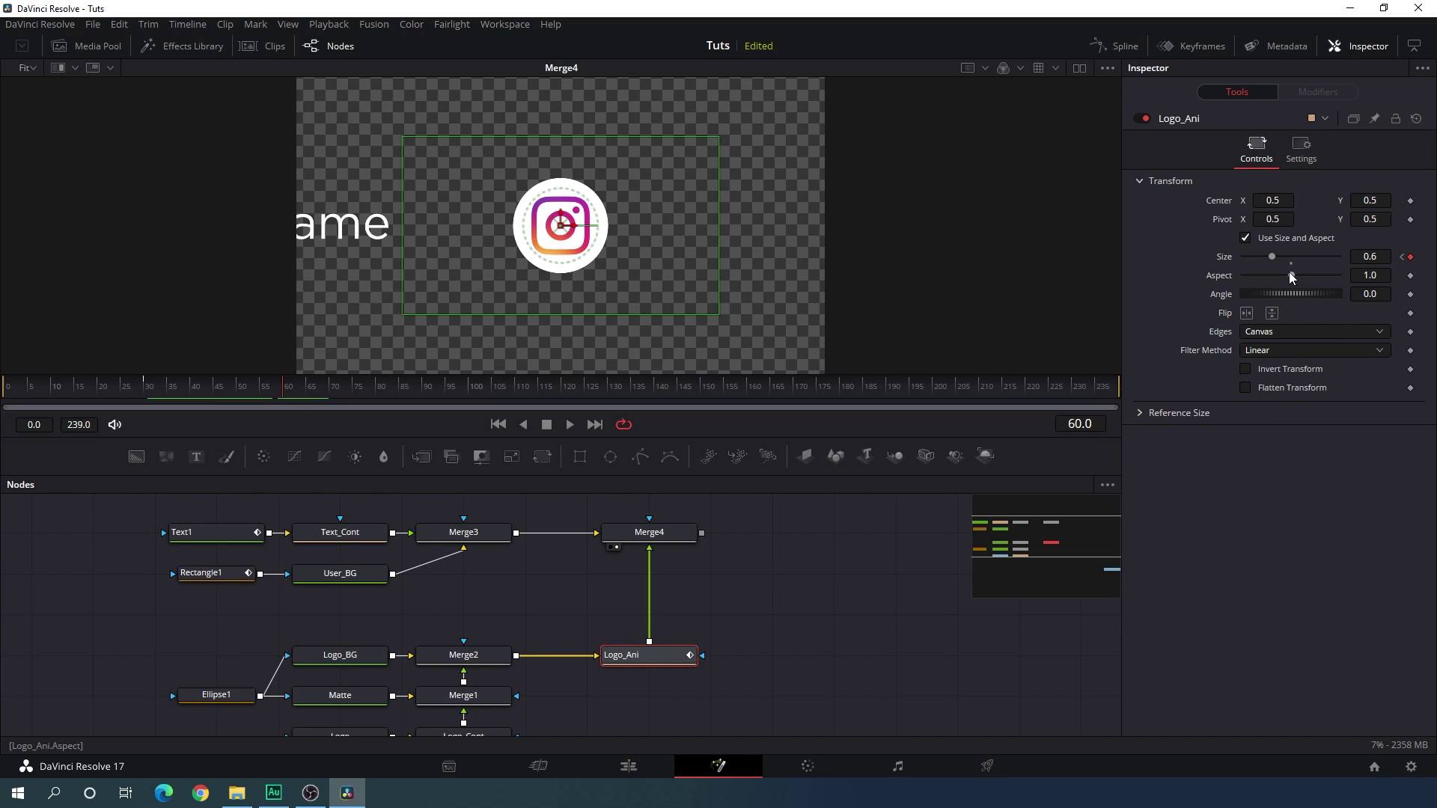
right_click(1228, 202)
left_click(1263, 211)
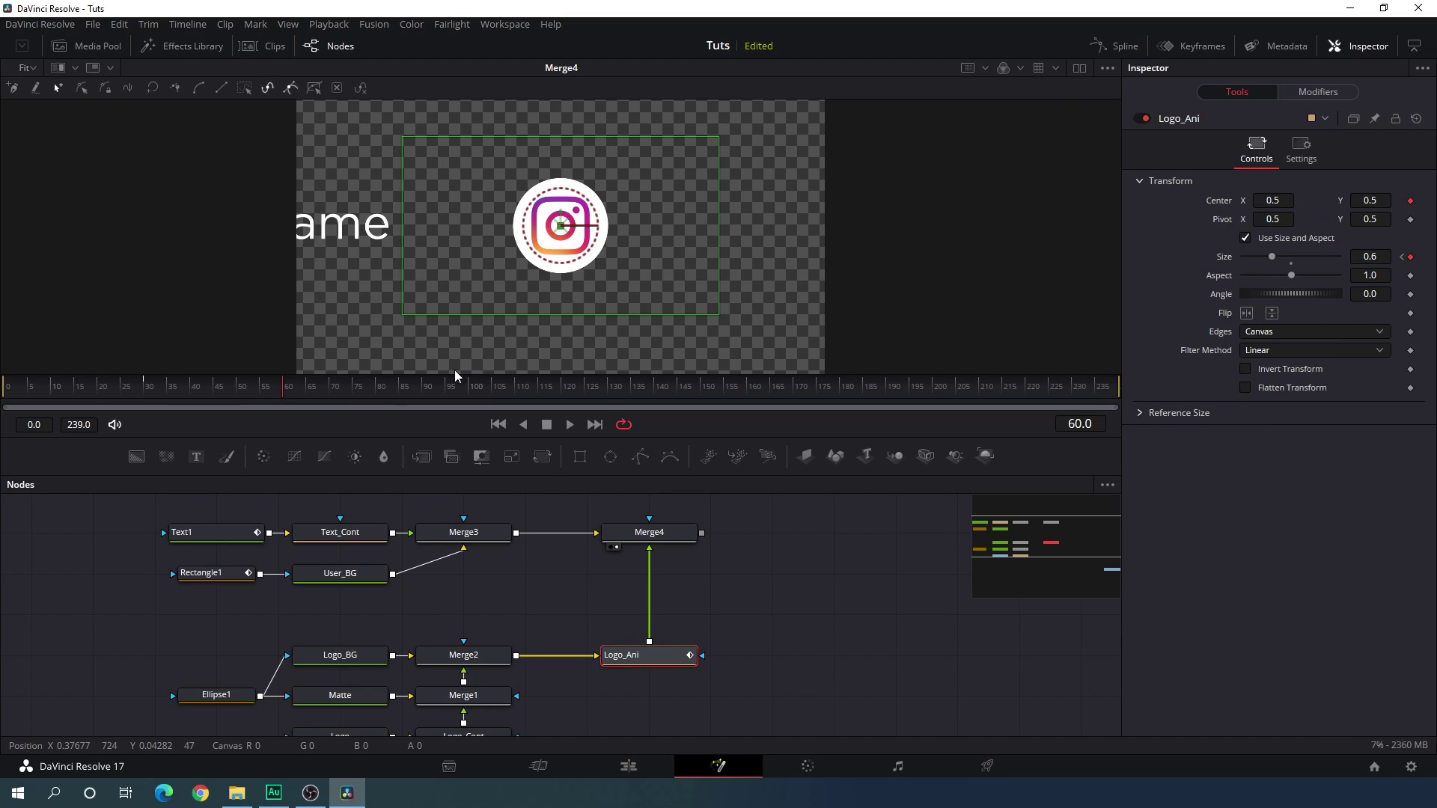
left_click_drag(308, 389, 564, 394)
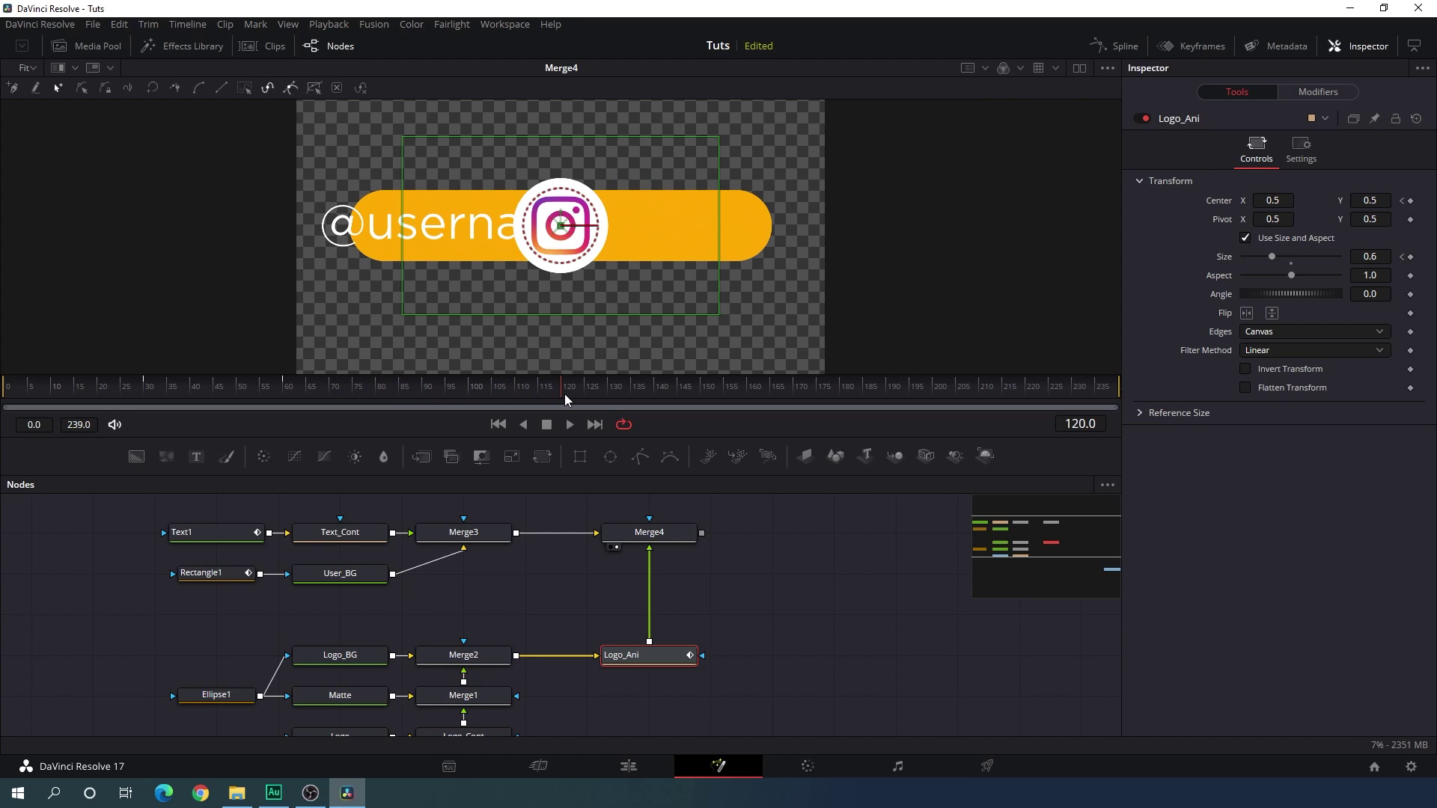
left_click_drag(570, 226, 304, 236)
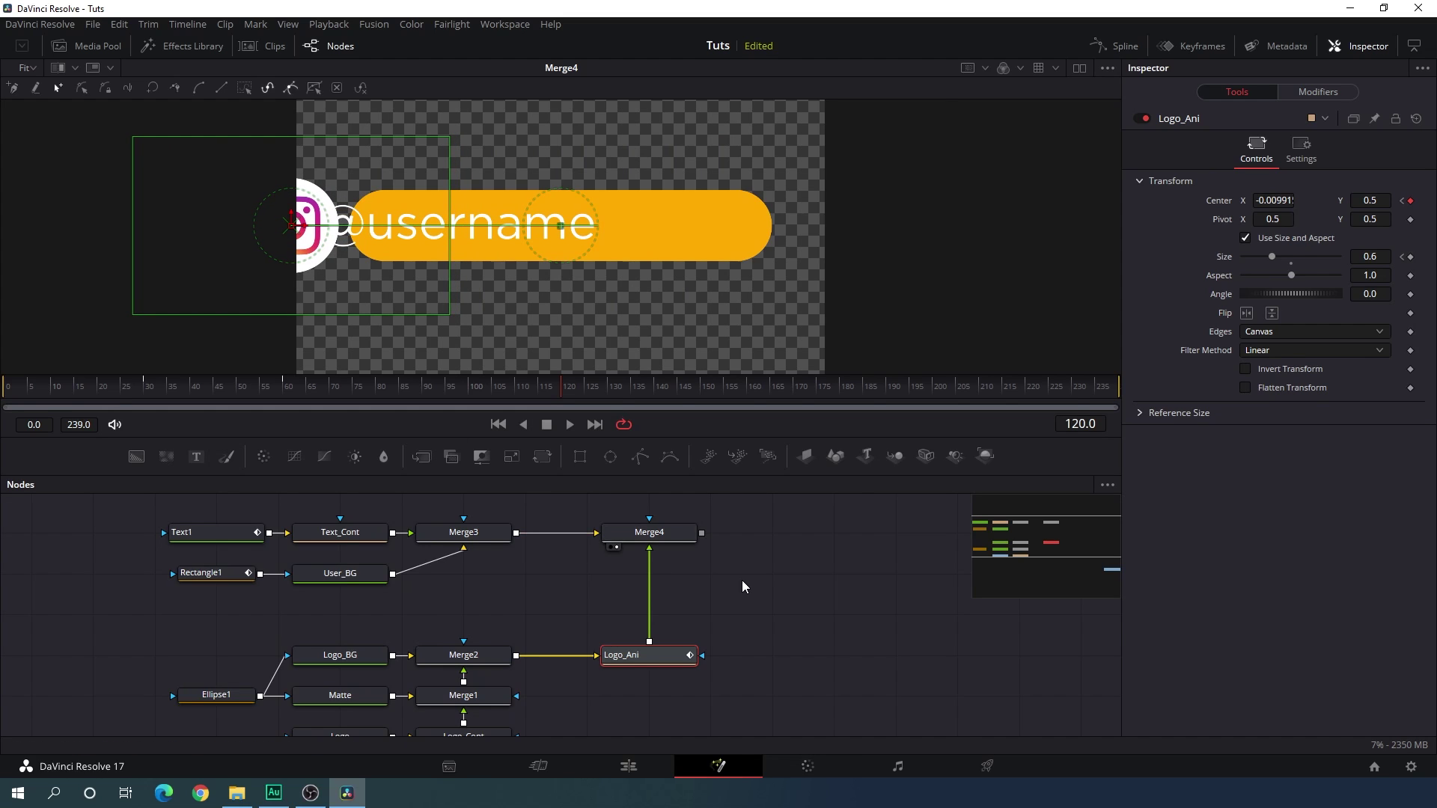
left_click_drag(473, 390, 618, 366)
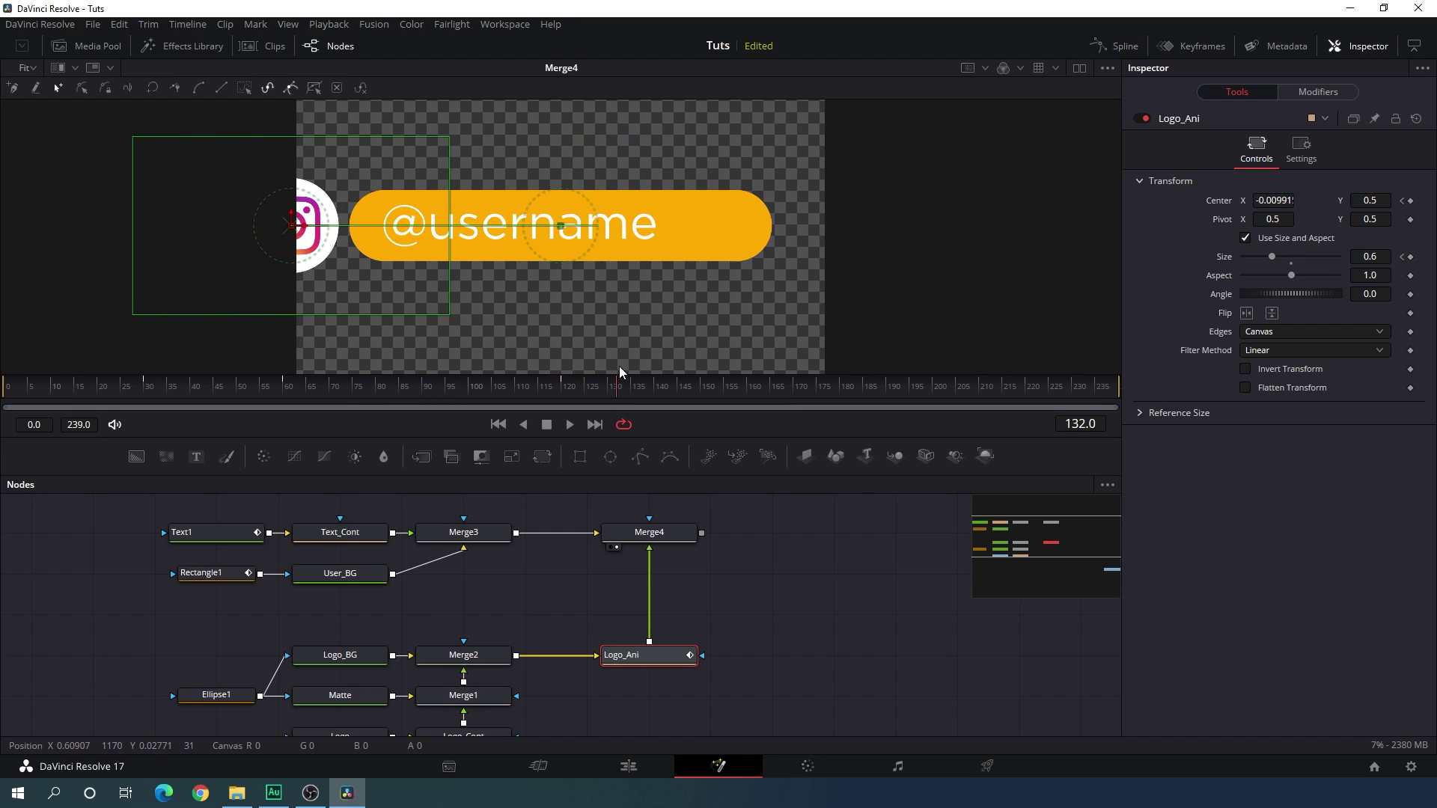
left_click(791, 568)
Duplicate the Rectangle1 node beside Text1 and rename the copy to Mask
left_click_drag(497, 383, 482, 387)
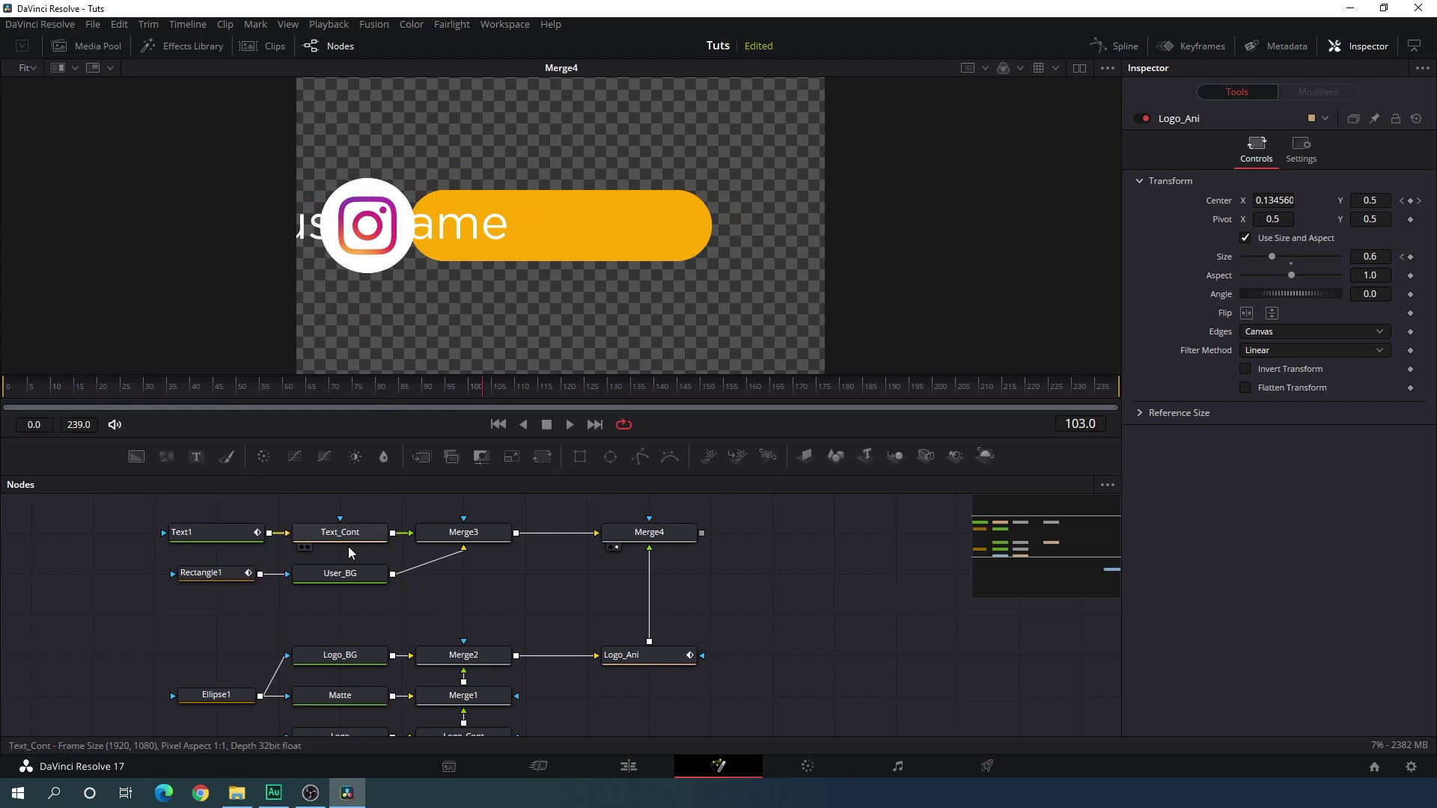
left_click(215, 578)
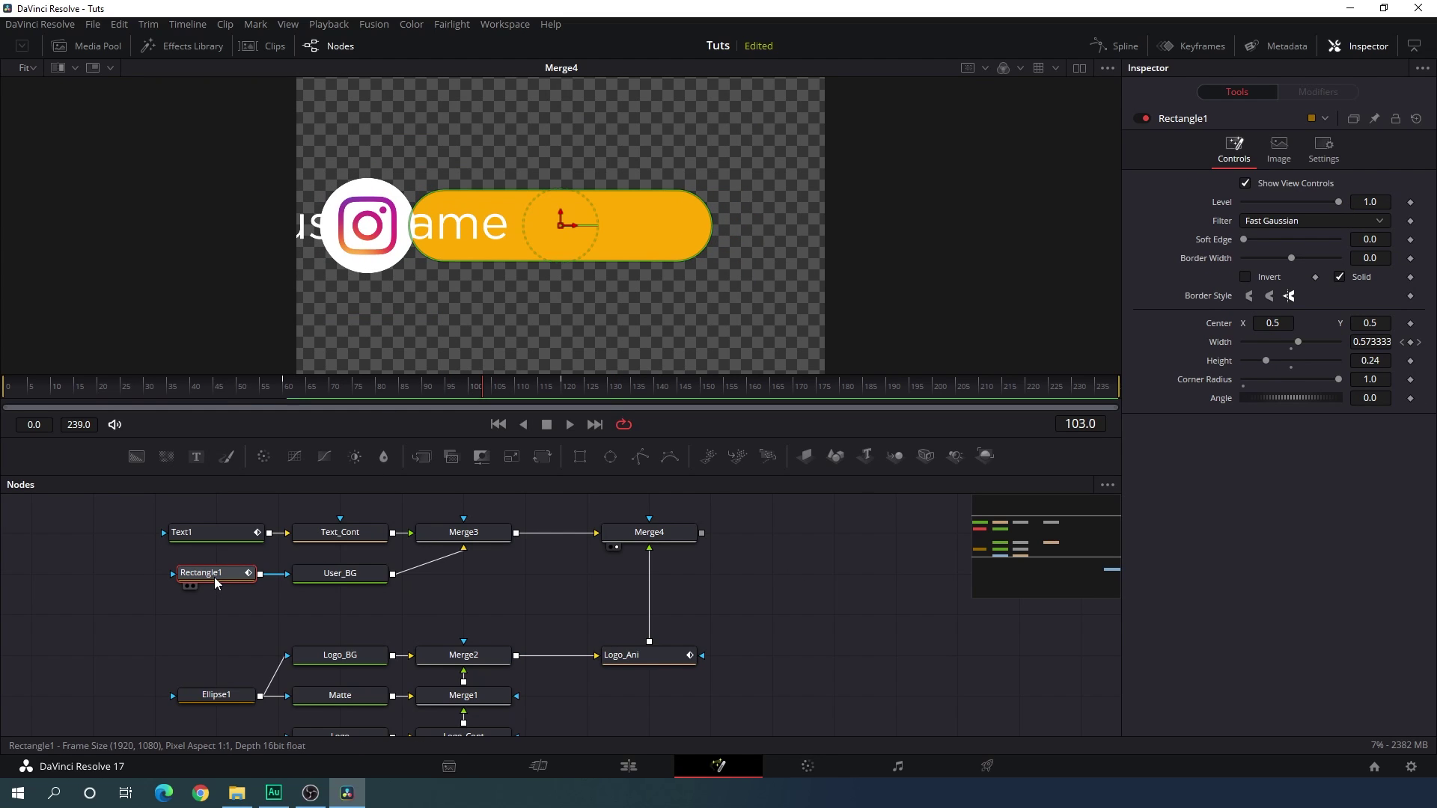
left_click(119, 556)
key("ctrl+v")
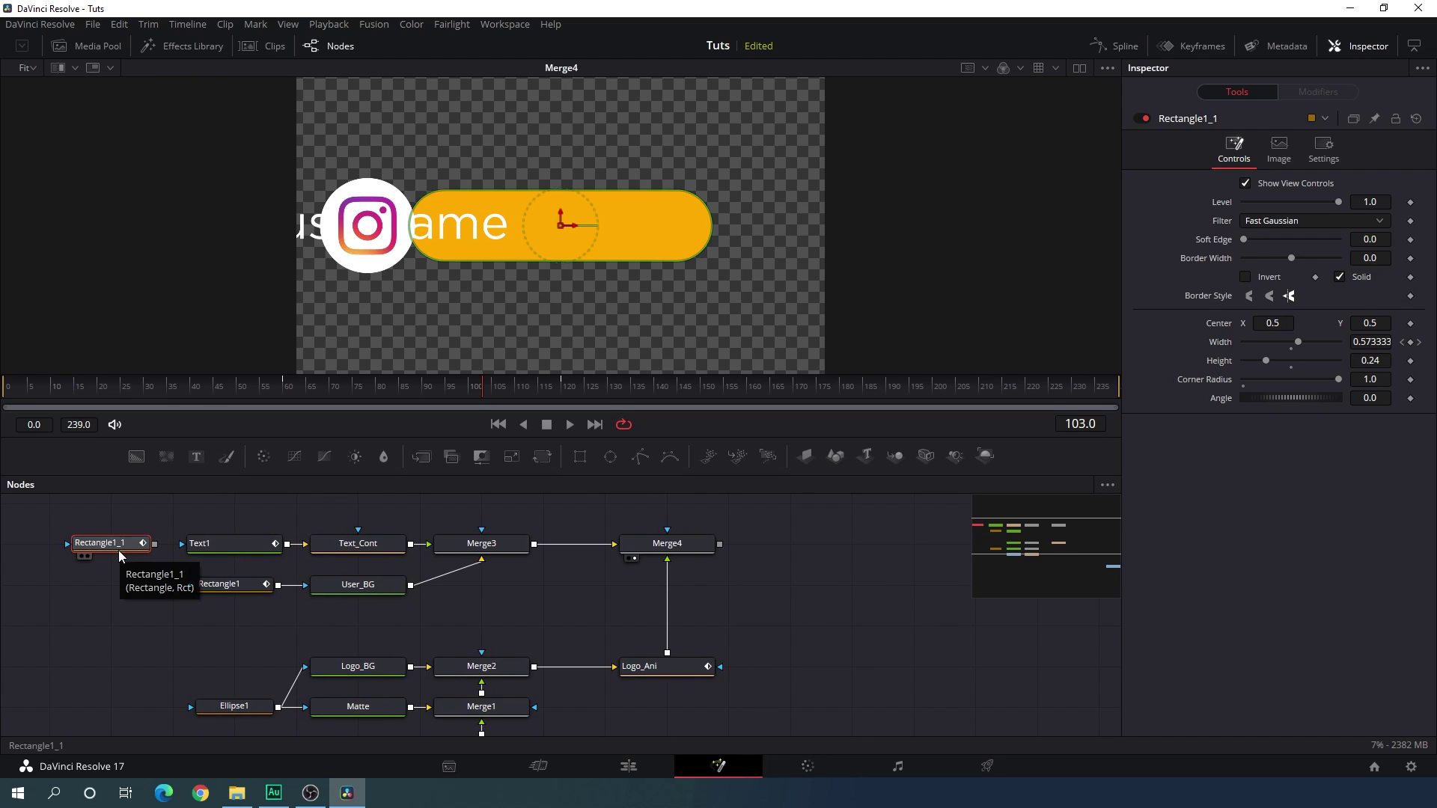
key("F2")
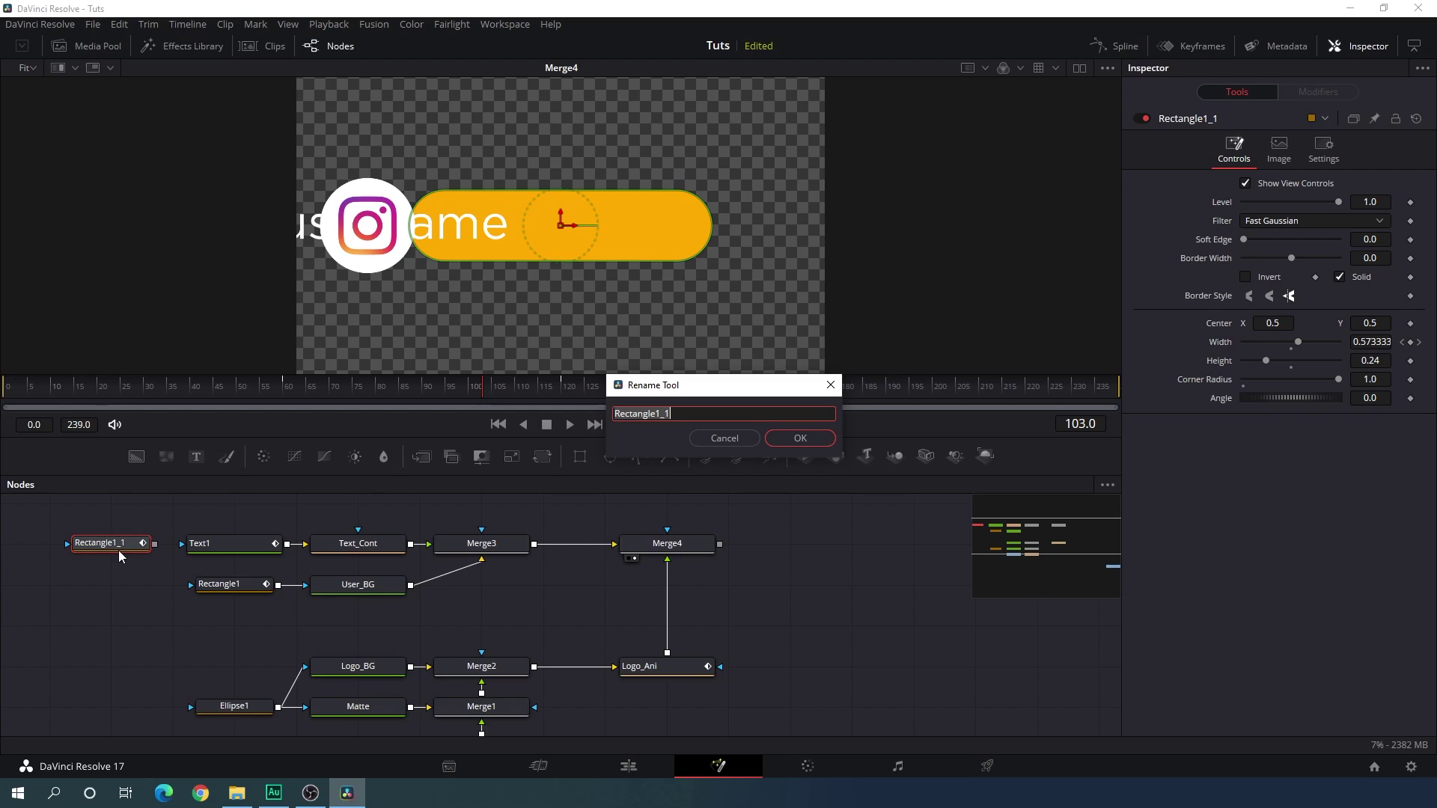
key("BackSpace")
key("Return")
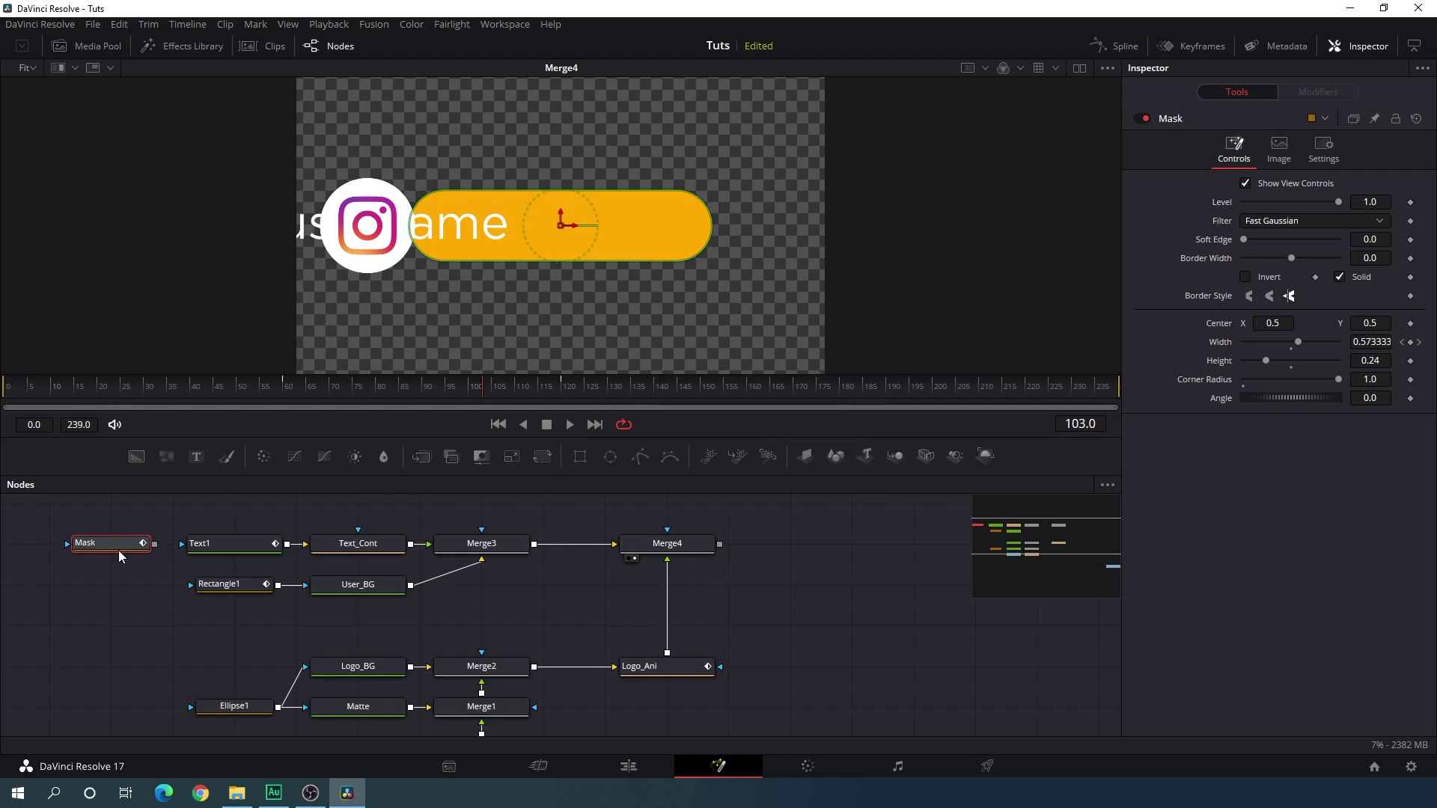
Connect Mask to Text1's effect mask input and set the mask's Width to 0.7 at frame 120
left_click_drag(155, 544, 211, 544)
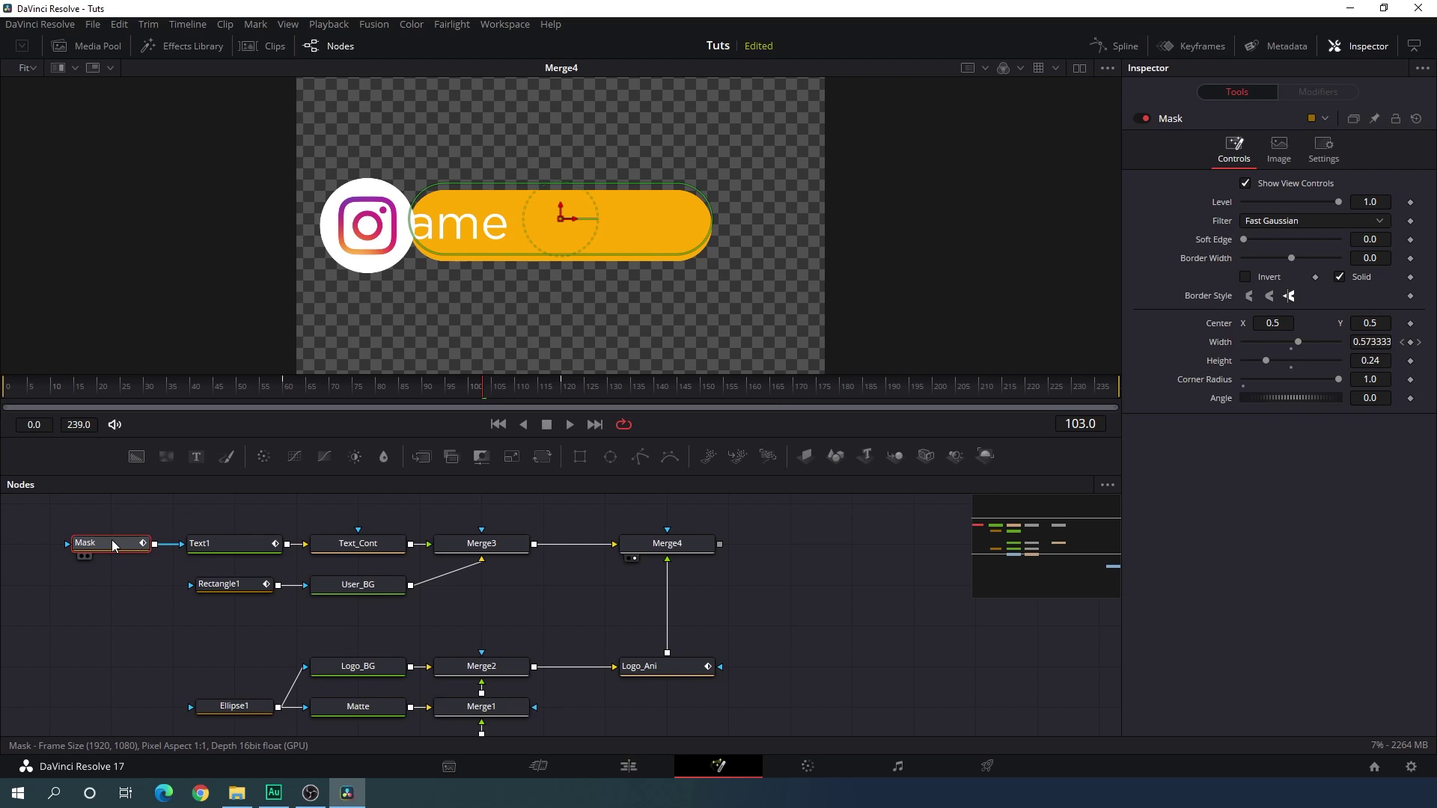
left_click_drag(492, 384, 563, 401)
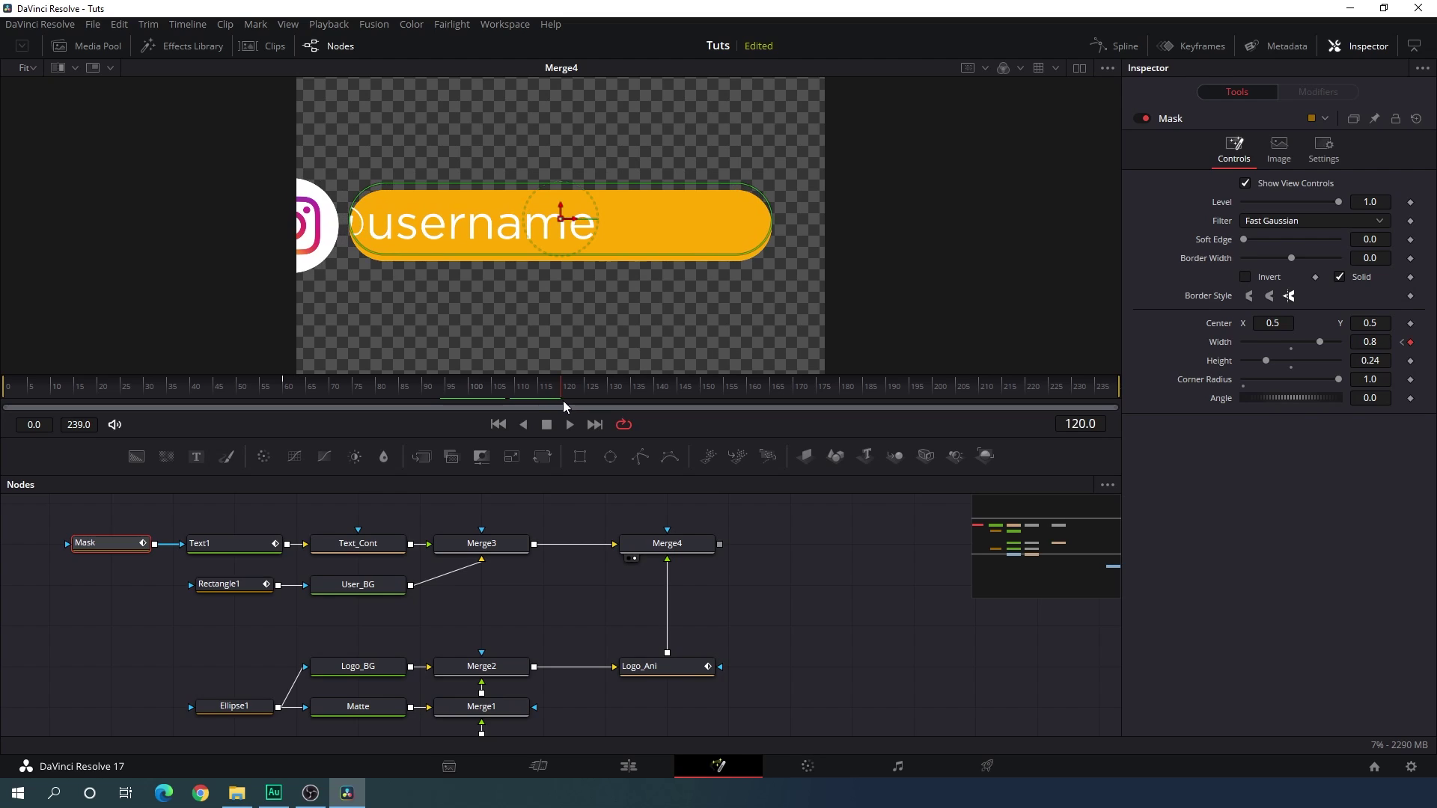
left_click(1383, 342)
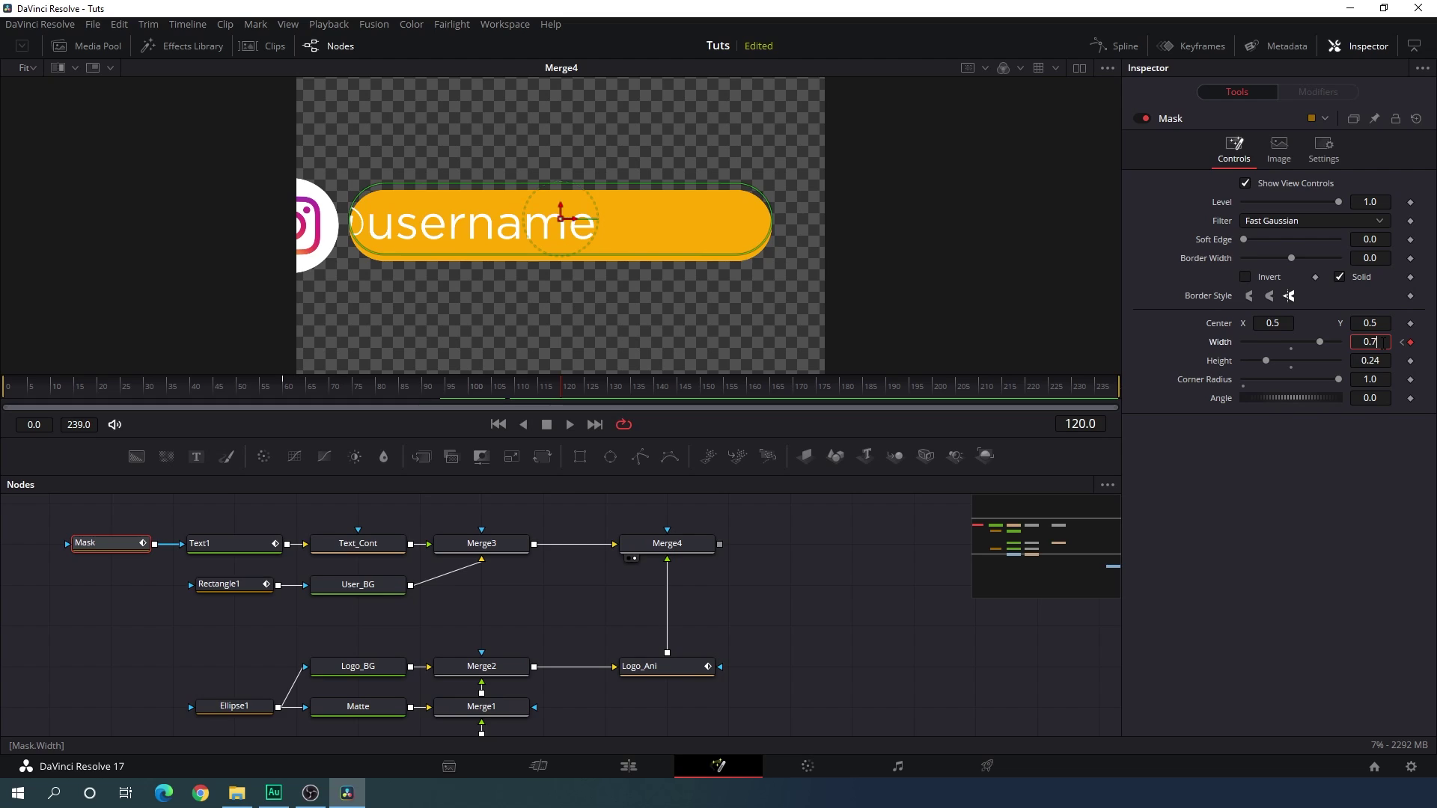
type("7")
key("Return")
left_click(670, 392)
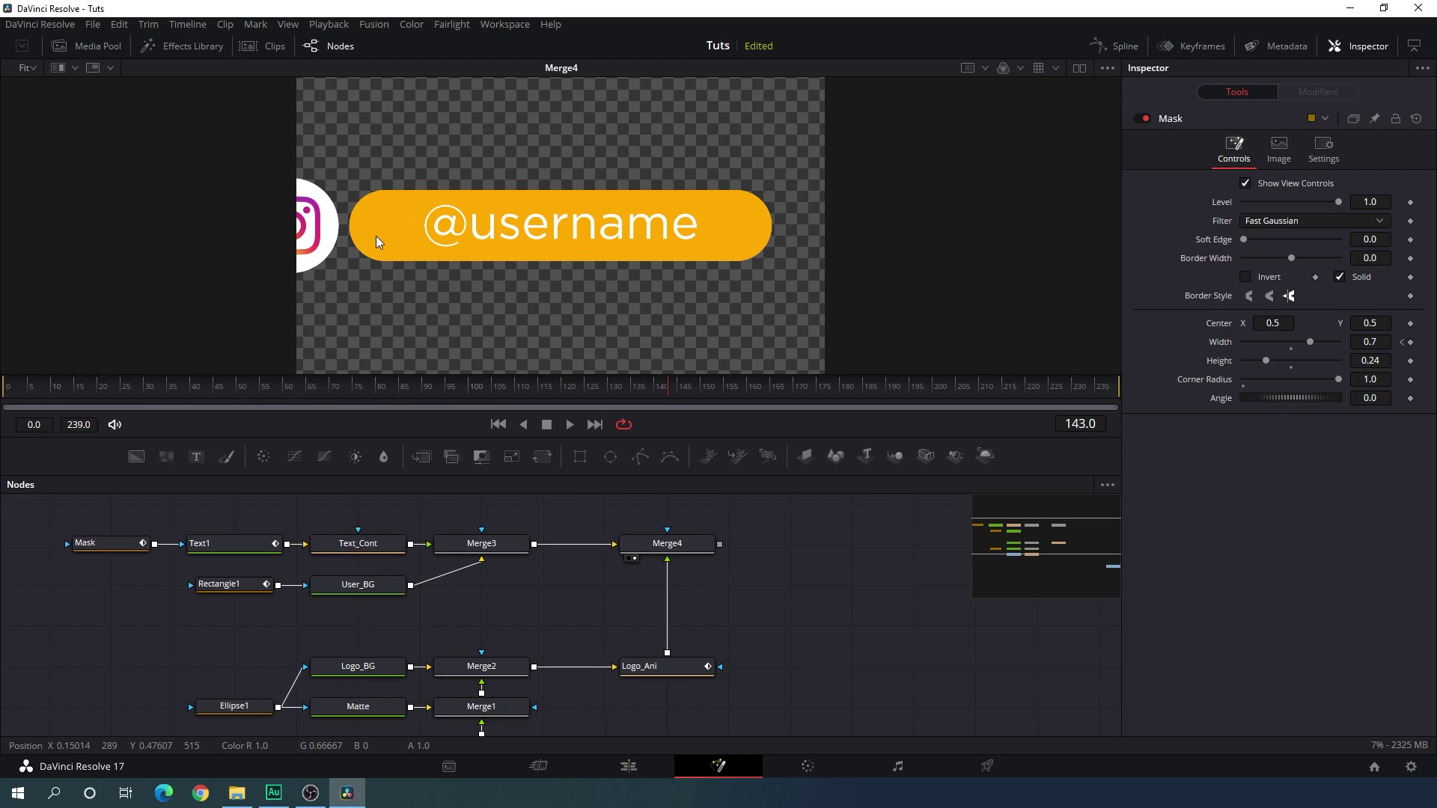
Change User_BG's background type from solid colour to Gradient and set the gradient's start colour to pink #ff007f
left_click(359, 588)
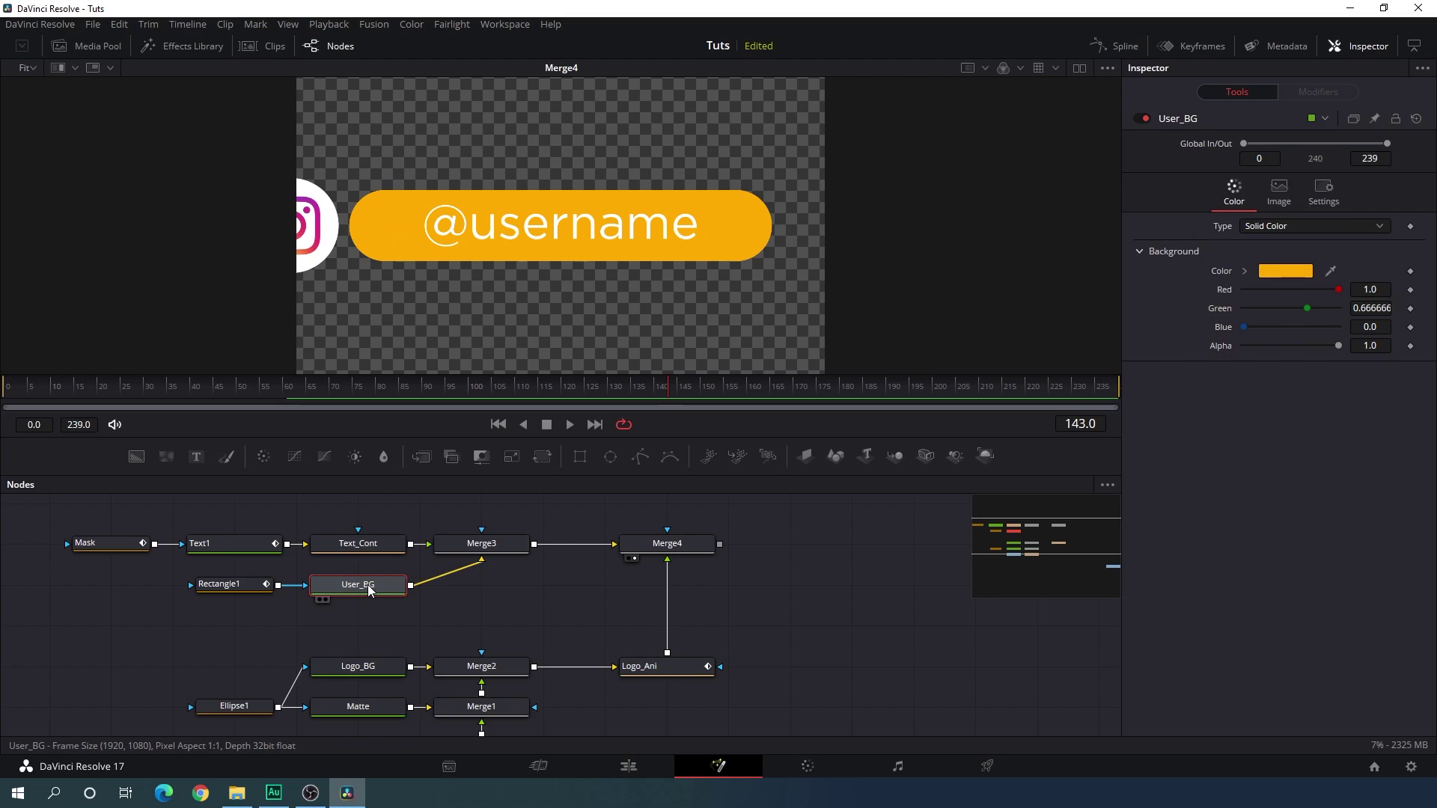
left_click(1280, 233)
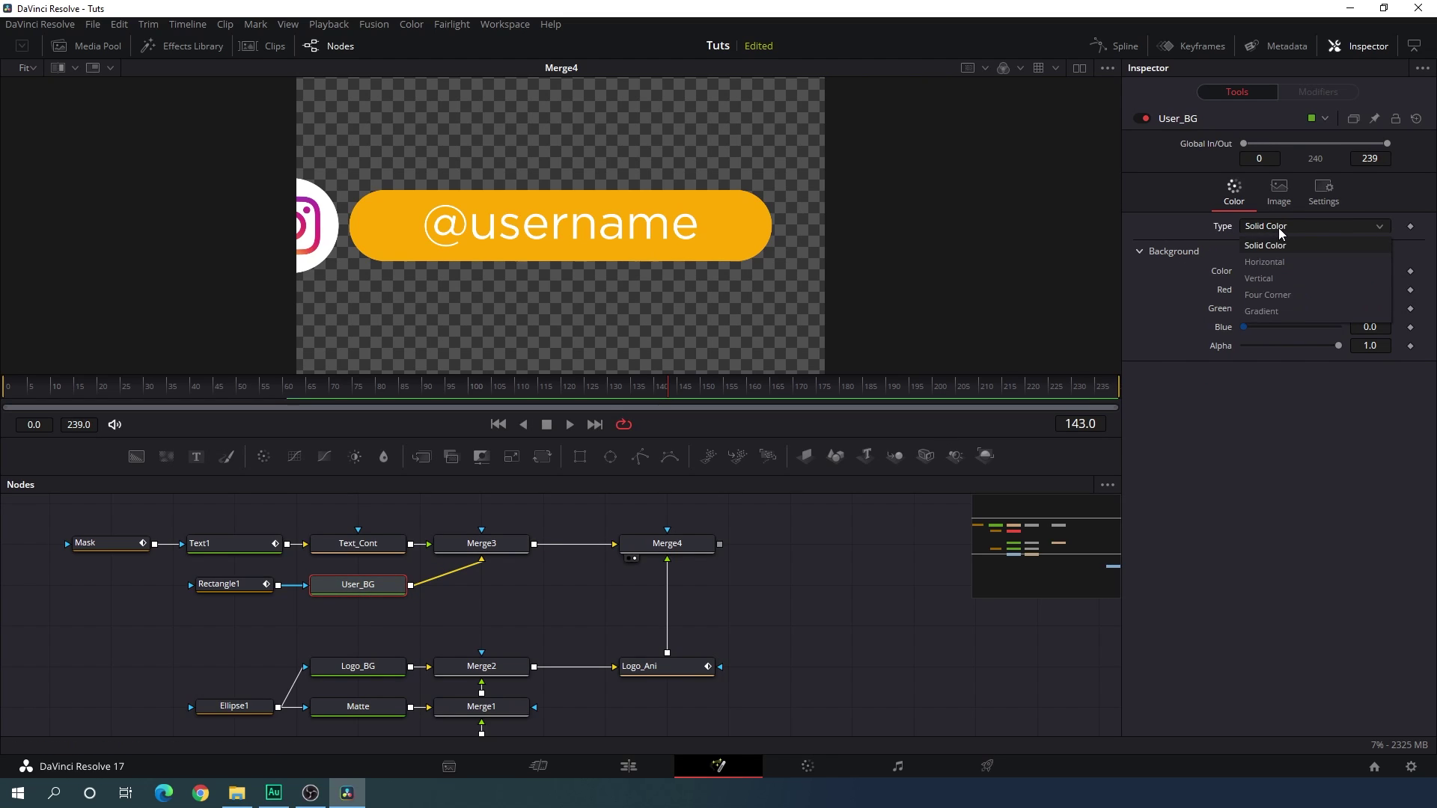
left_click(1270, 310)
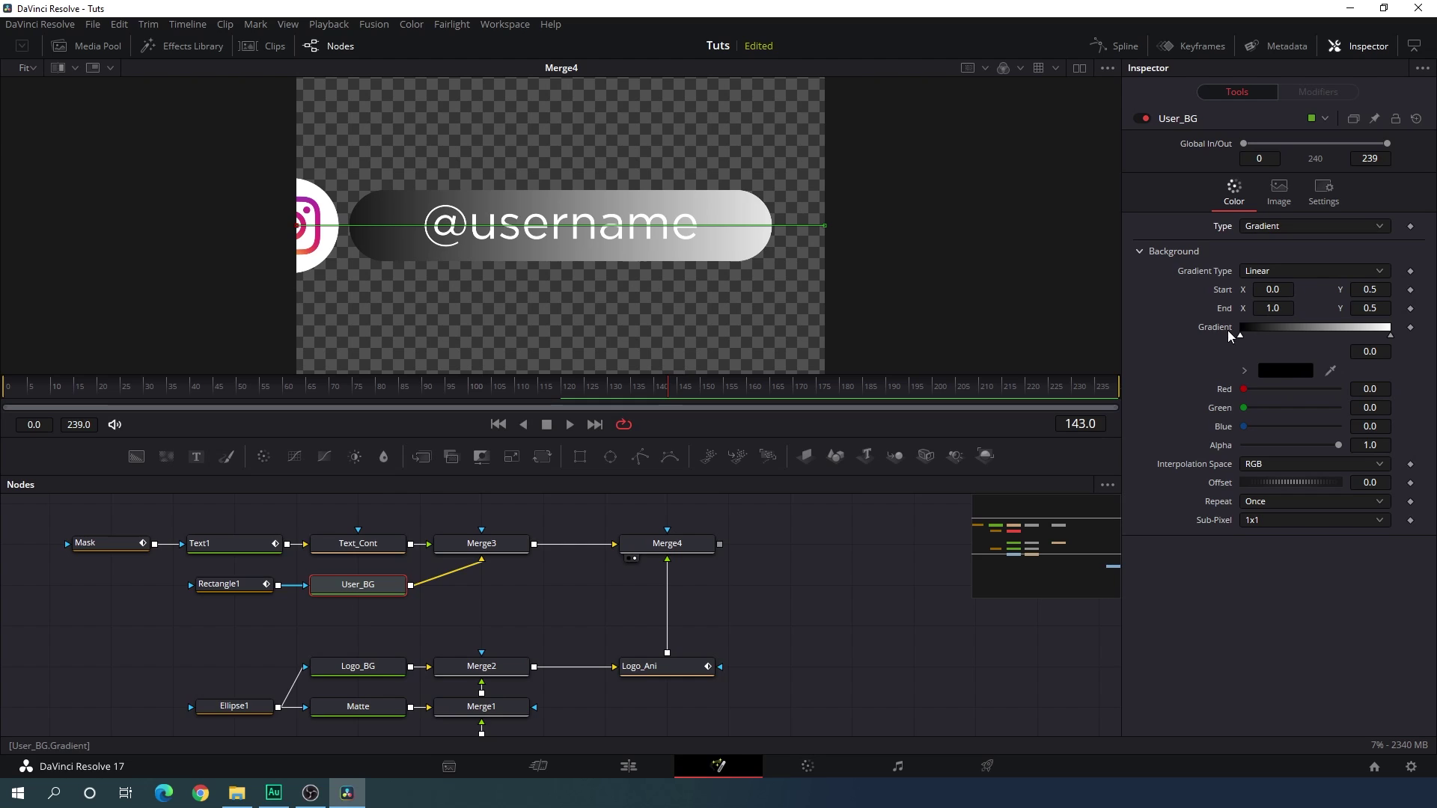
left_click(1278, 377)
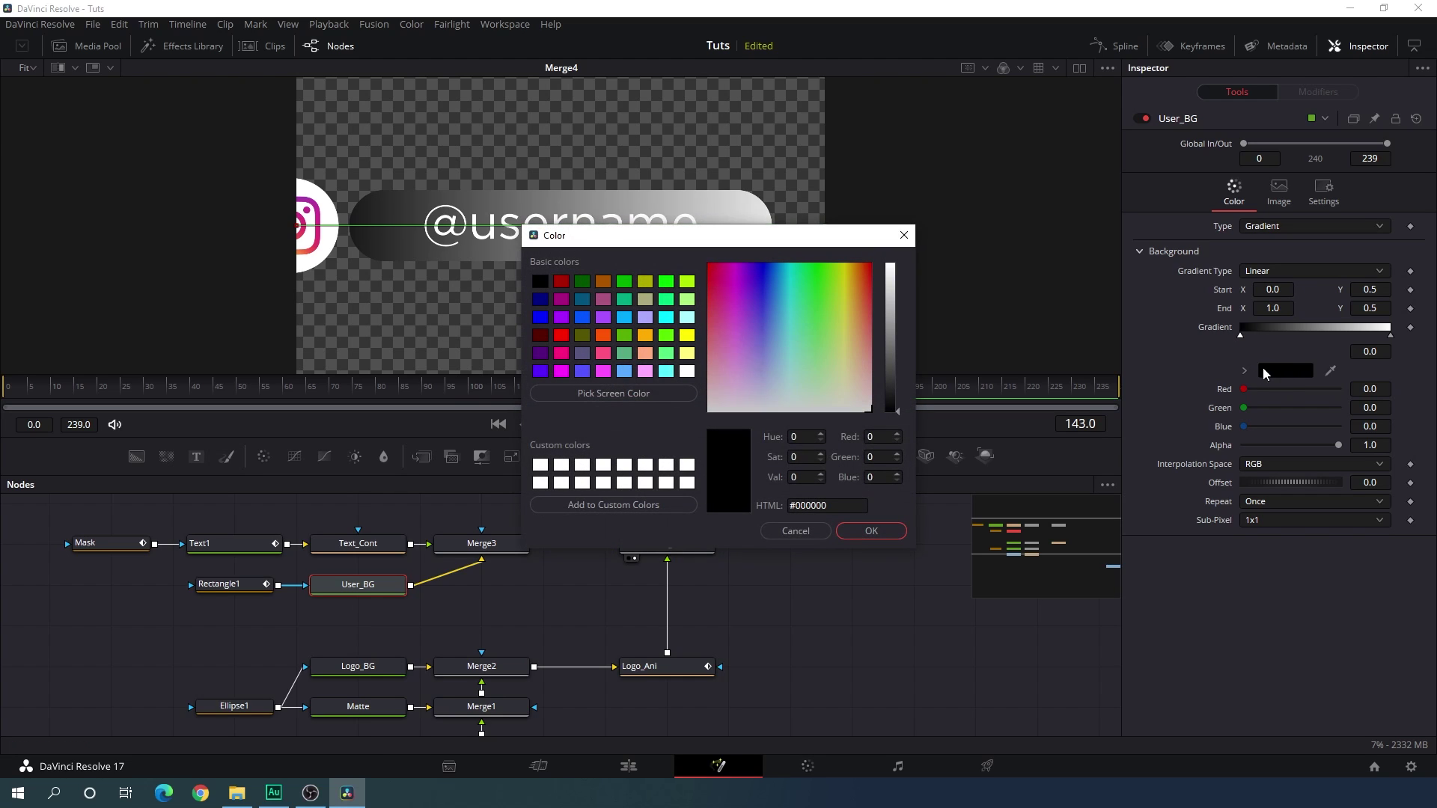
left_click(563, 356)
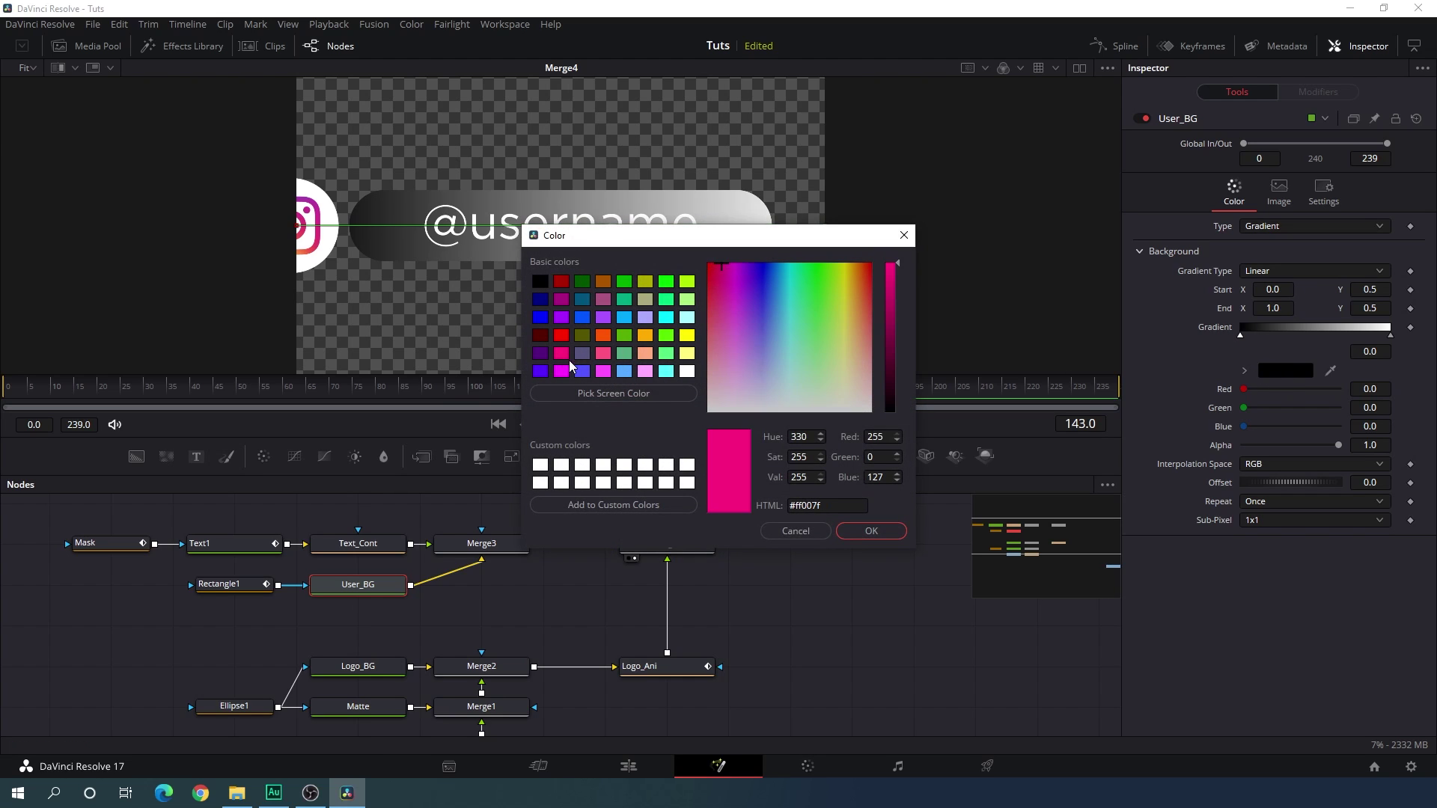
left_click(871, 530)
Set the end colour of User_BG's gradient to orange (Red 1.0, Green 0.333333, Blue 0.0) and scrub through the result
left_click(1391, 335)
left_click(1285, 371)
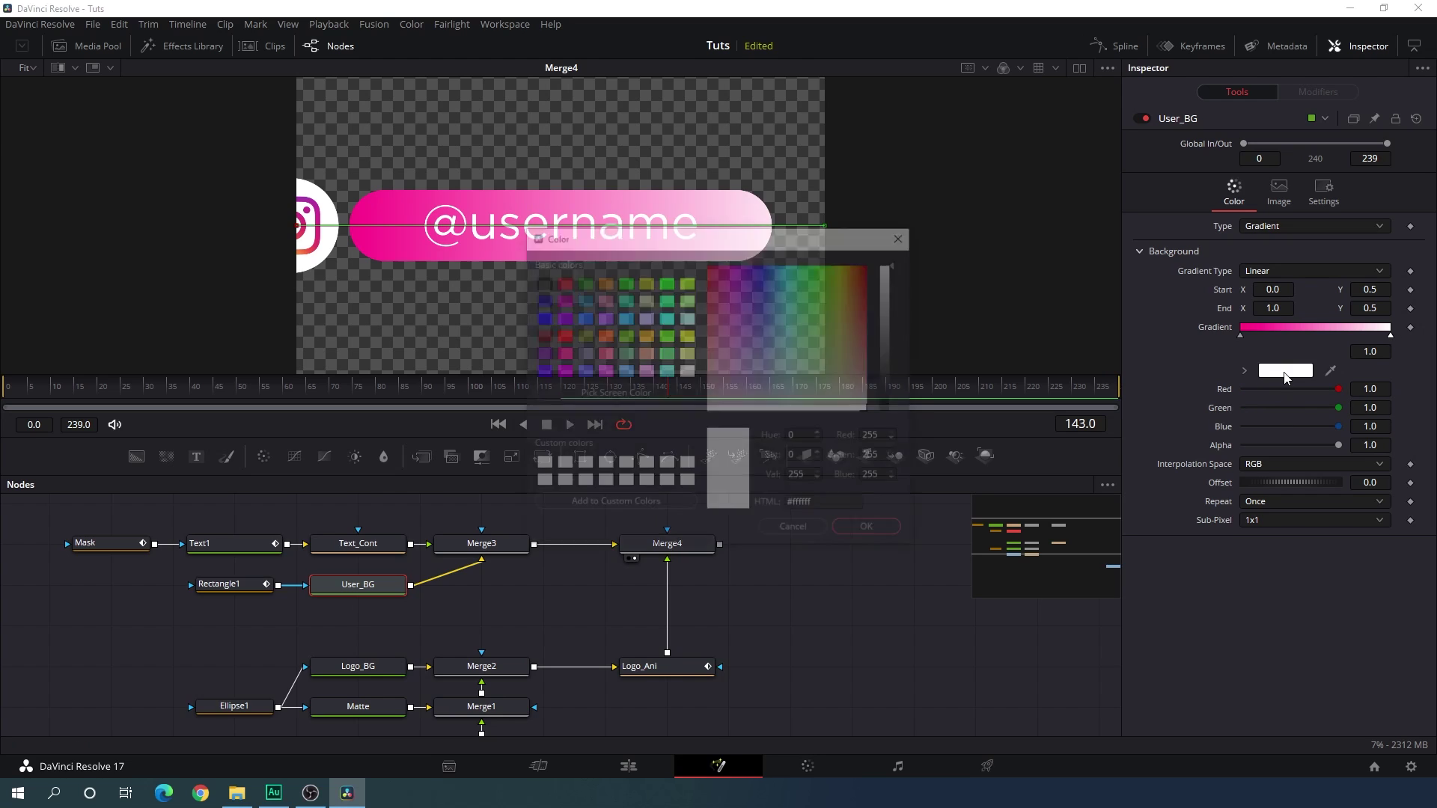
left_click(605, 339)
left_click(879, 530)
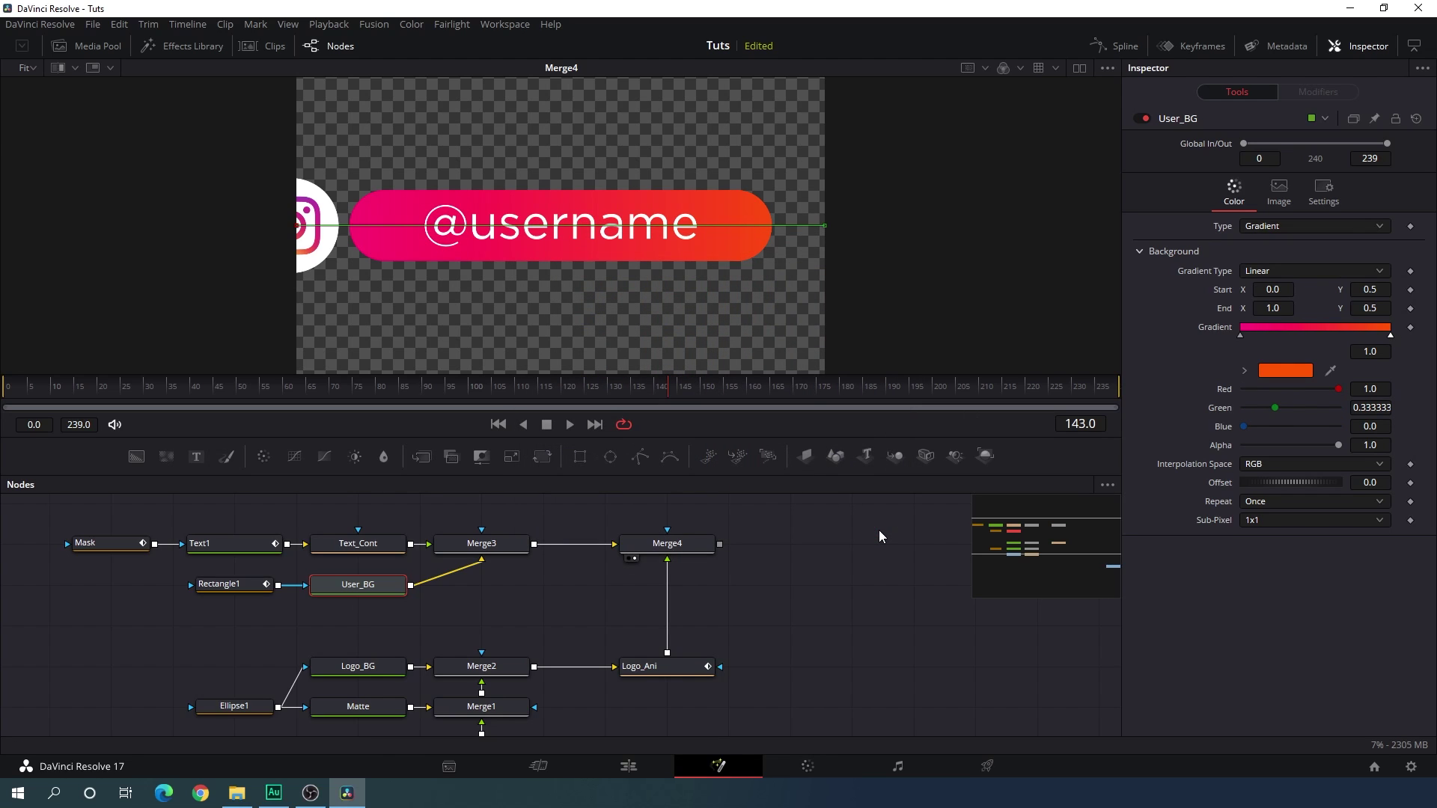
left_click_drag(326, 388, 810, 384)
left_click_drag(651, 378, 744, 505)
Add a Transform node after Merge4, place it in line, rename it Final, and show it in the viewer
left_click(693, 549)
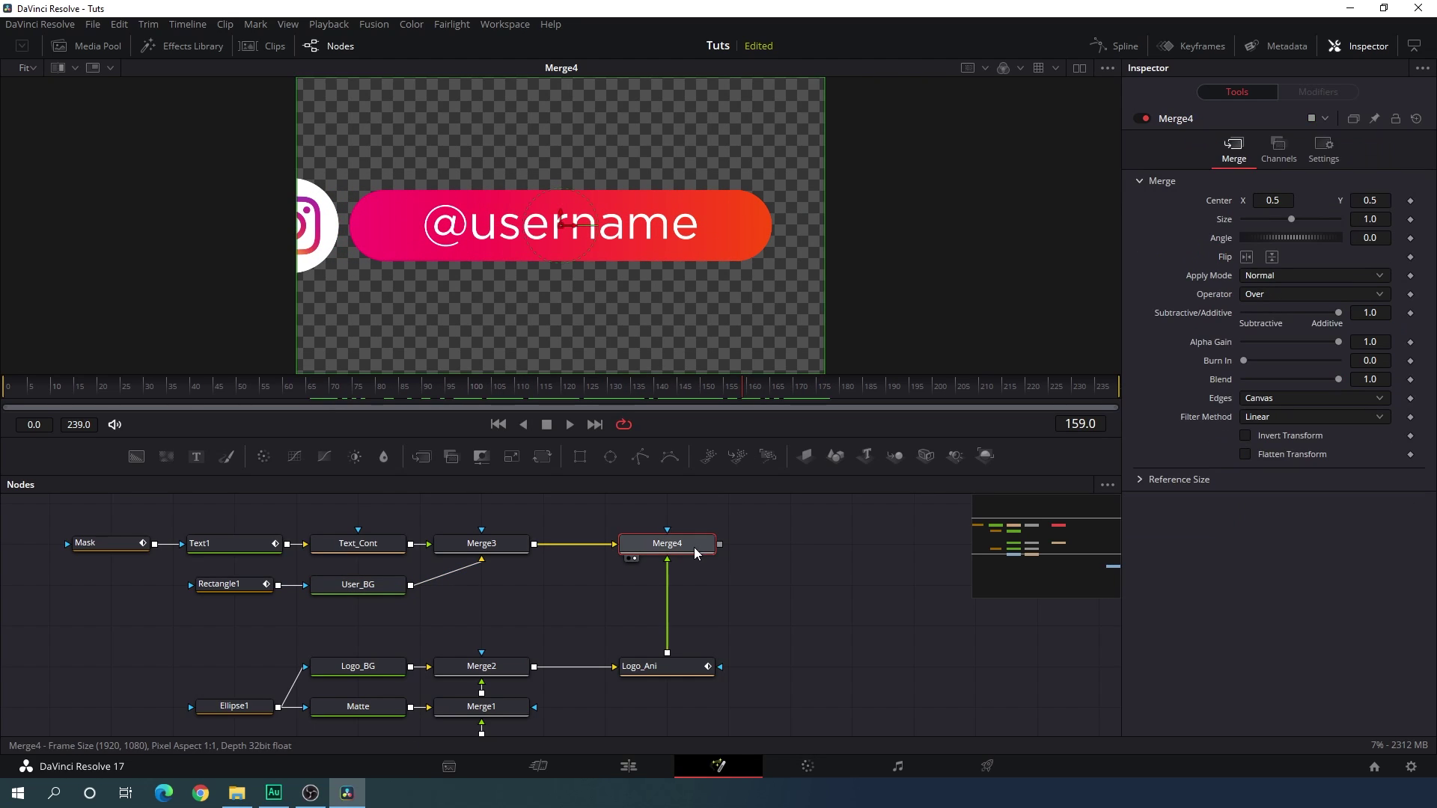
left_click(542, 458)
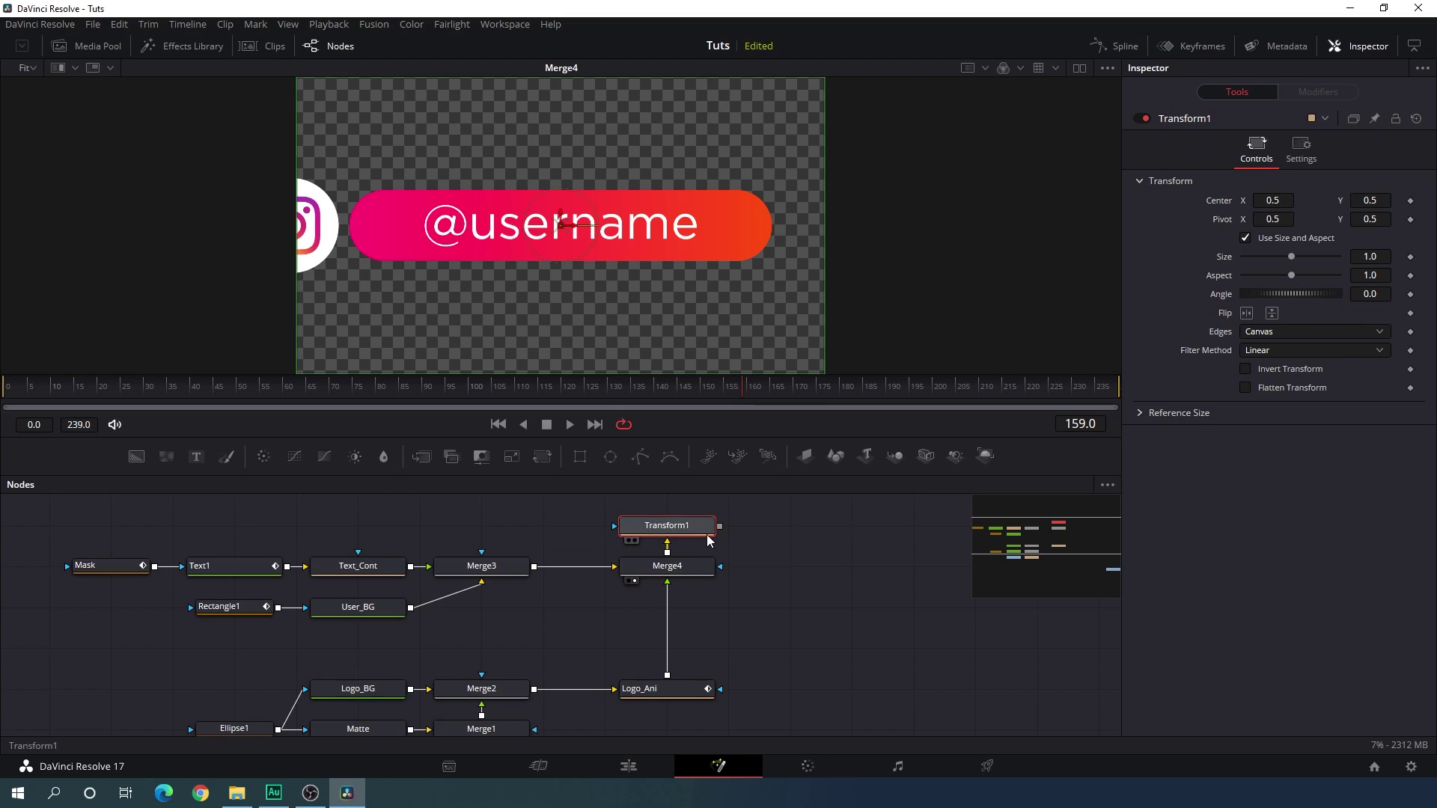
left_click_drag(672, 527, 833, 565)
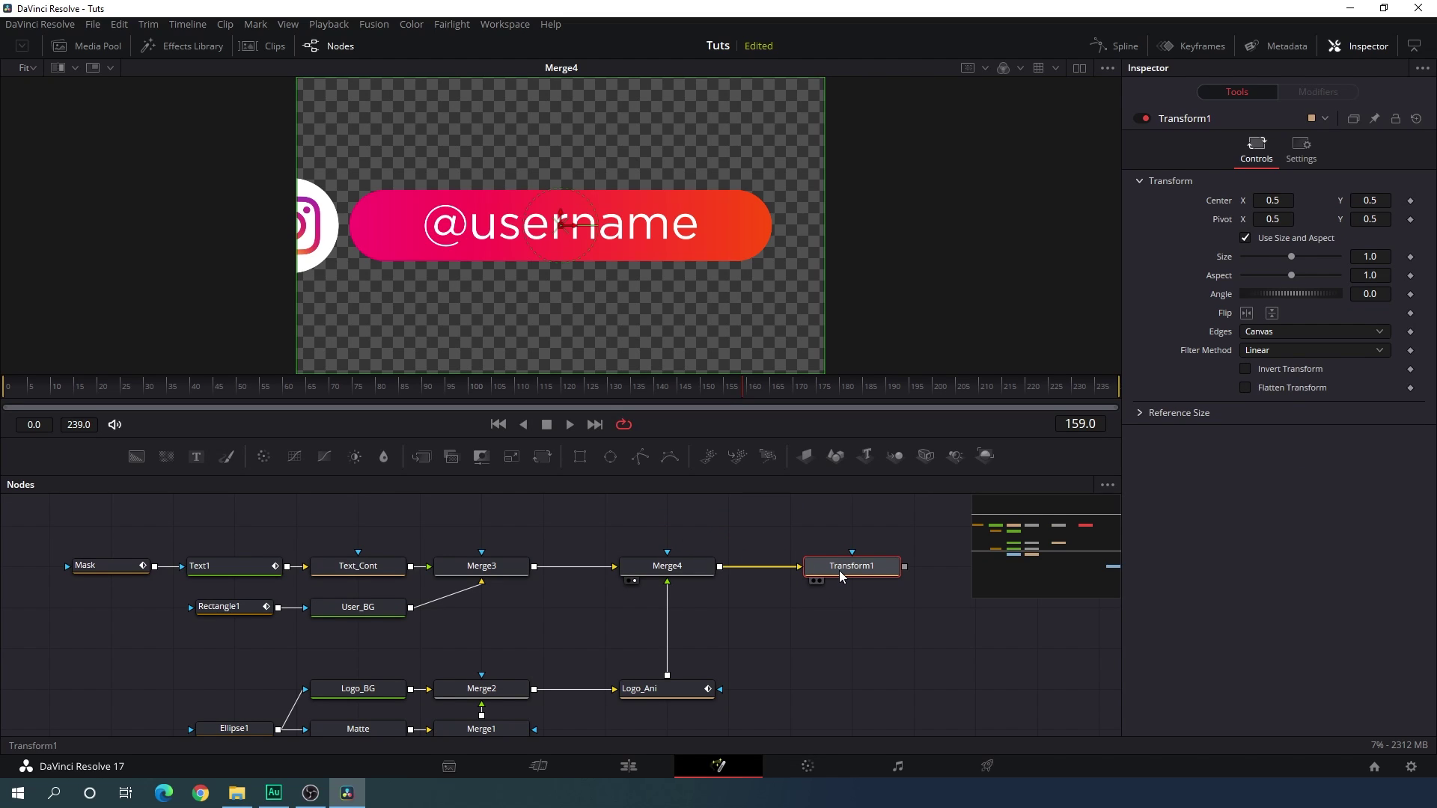
key("F2")
key("BackSpace")
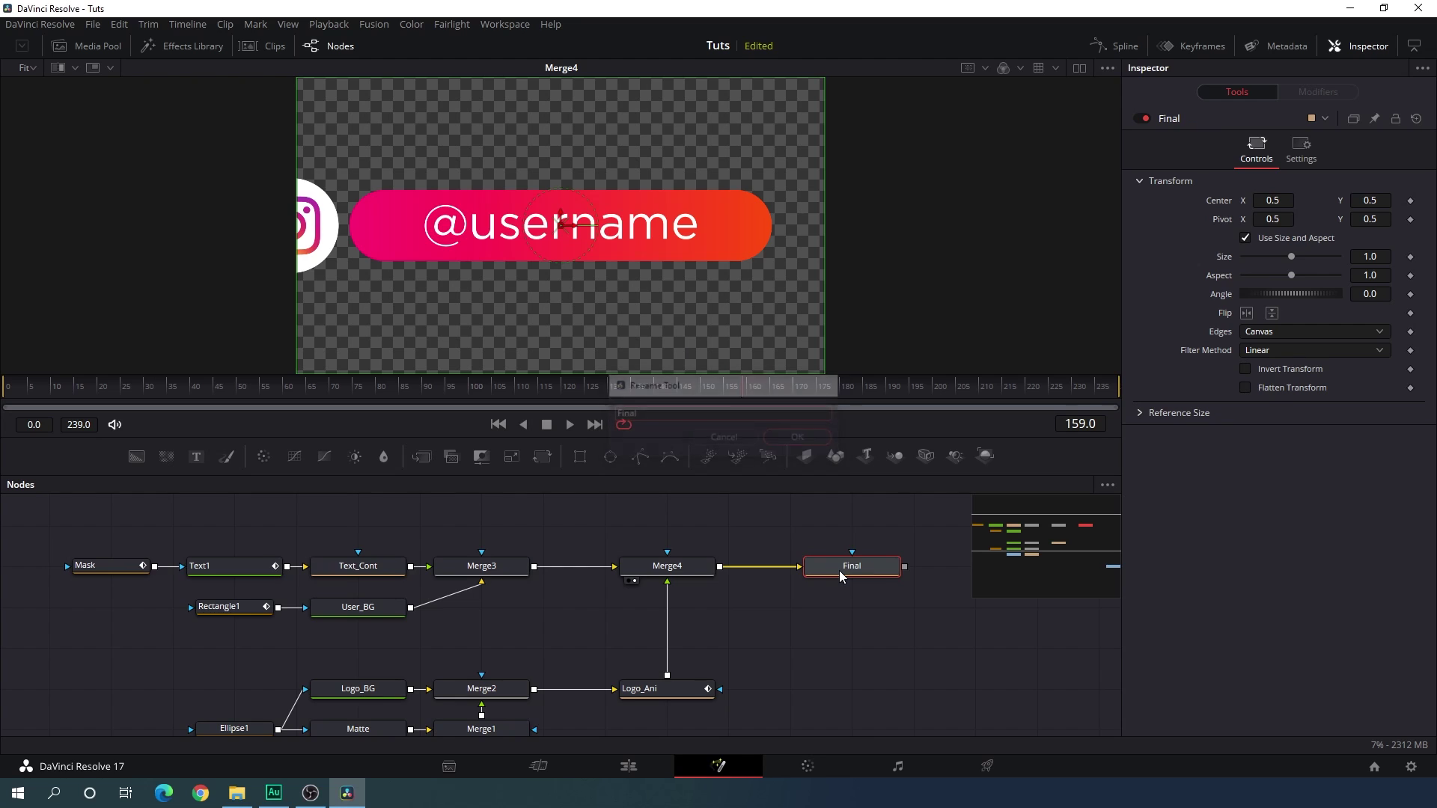
key("Return")
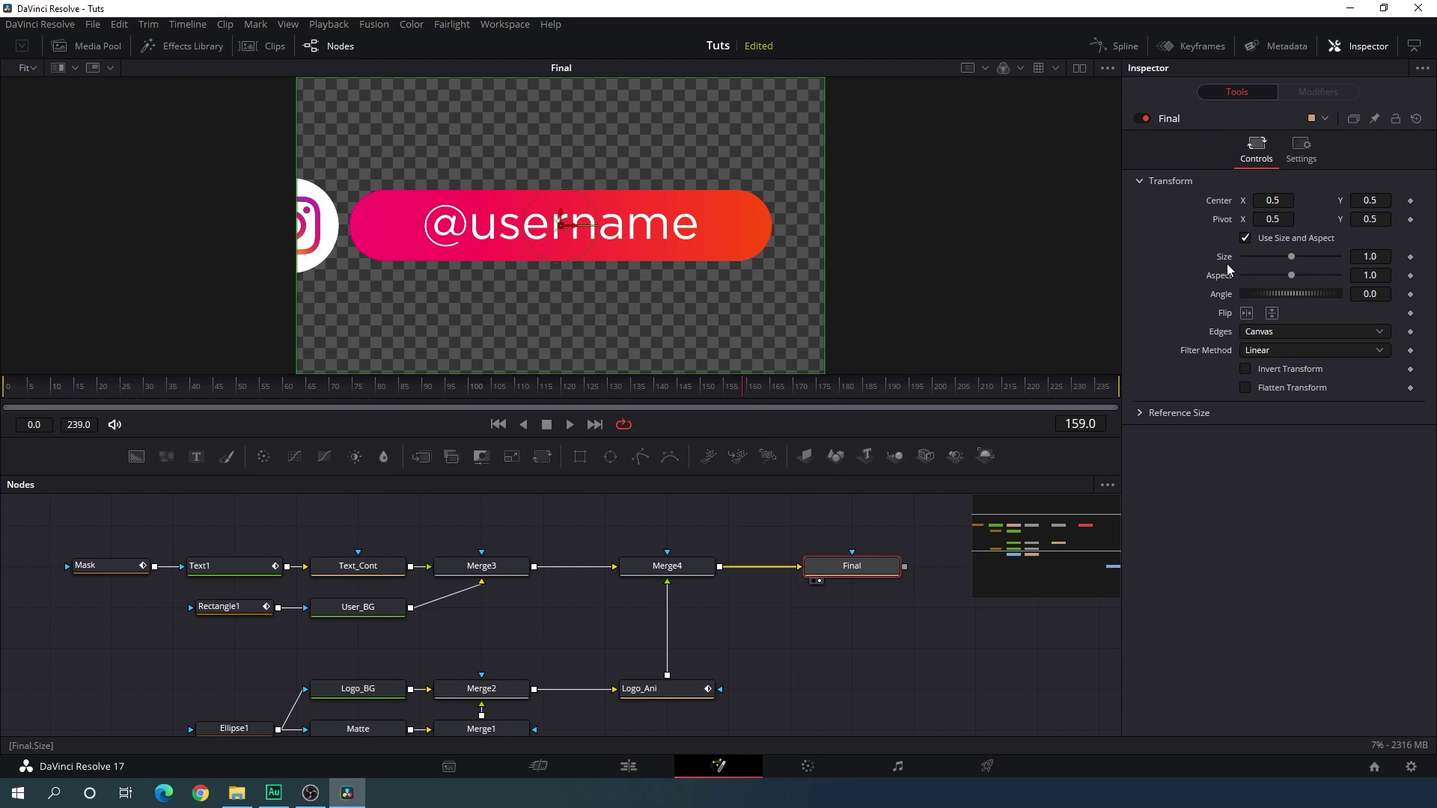
Scale the Final transform to about 0.62 and reposition its Center to about X 0.545, Y 0.513
left_click_drag(1291, 256, 1266, 267)
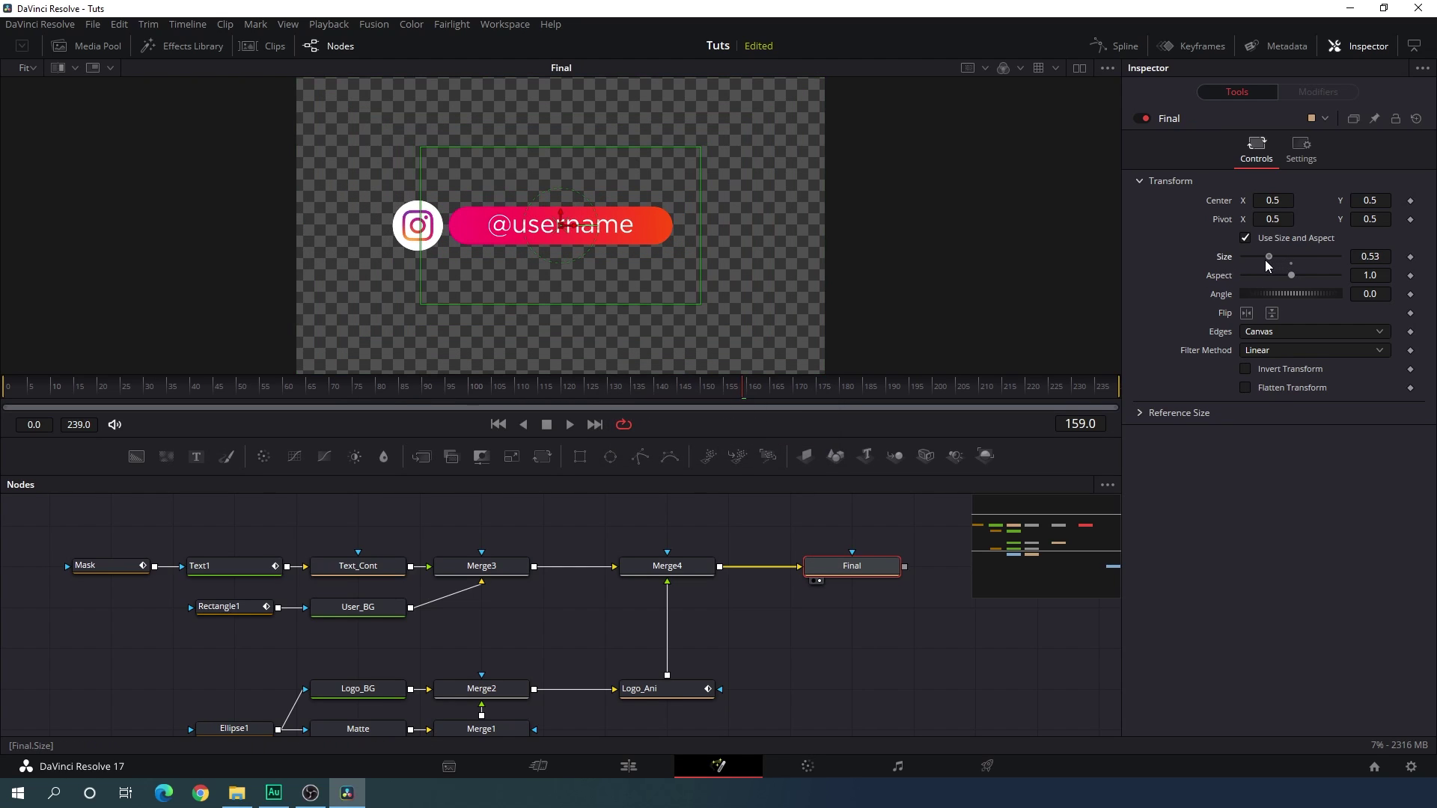
left_click_drag(571, 231, 672, 232)
left_click_drag(582, 228, 599, 233)
Bring the MediaOut1 node in line beside Final and connect Final's output to it
scroll(879, 643, "right", 5)
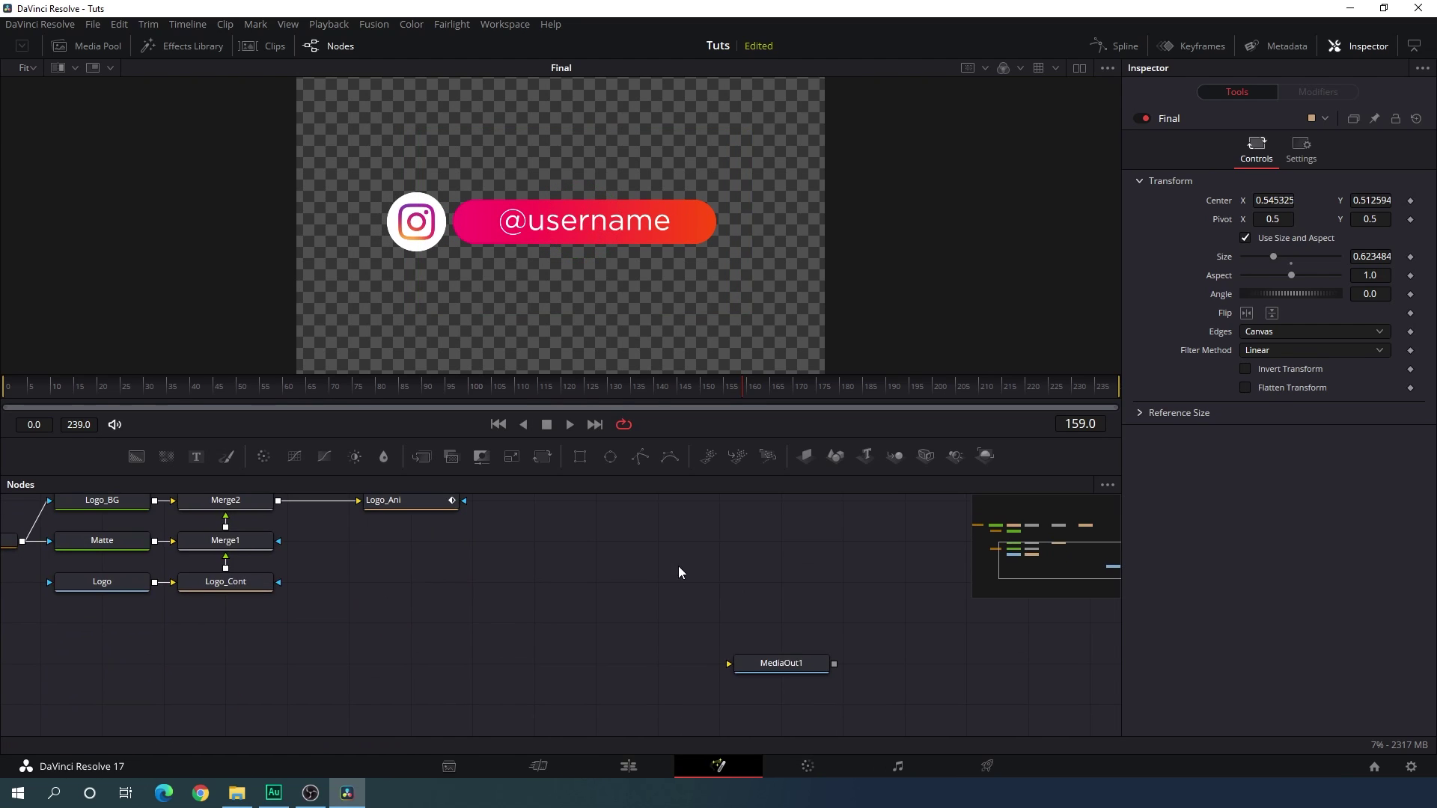
left_click(798, 632)
scroll(808, 640, "down", 2)
left_click_drag(802, 583, 794, 542)
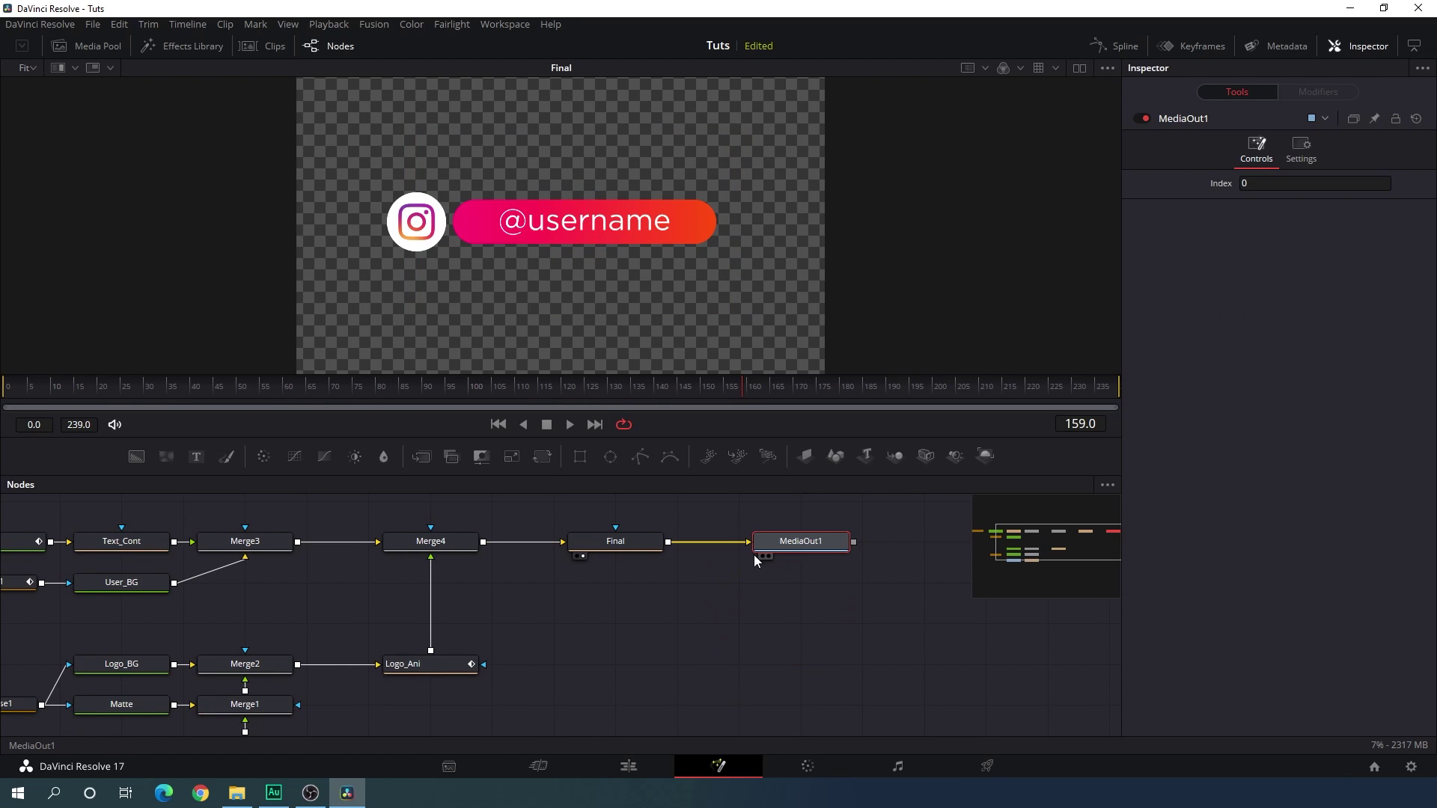
scroll(739, 572, "down", 1)
scroll(773, 583, "down", 2)
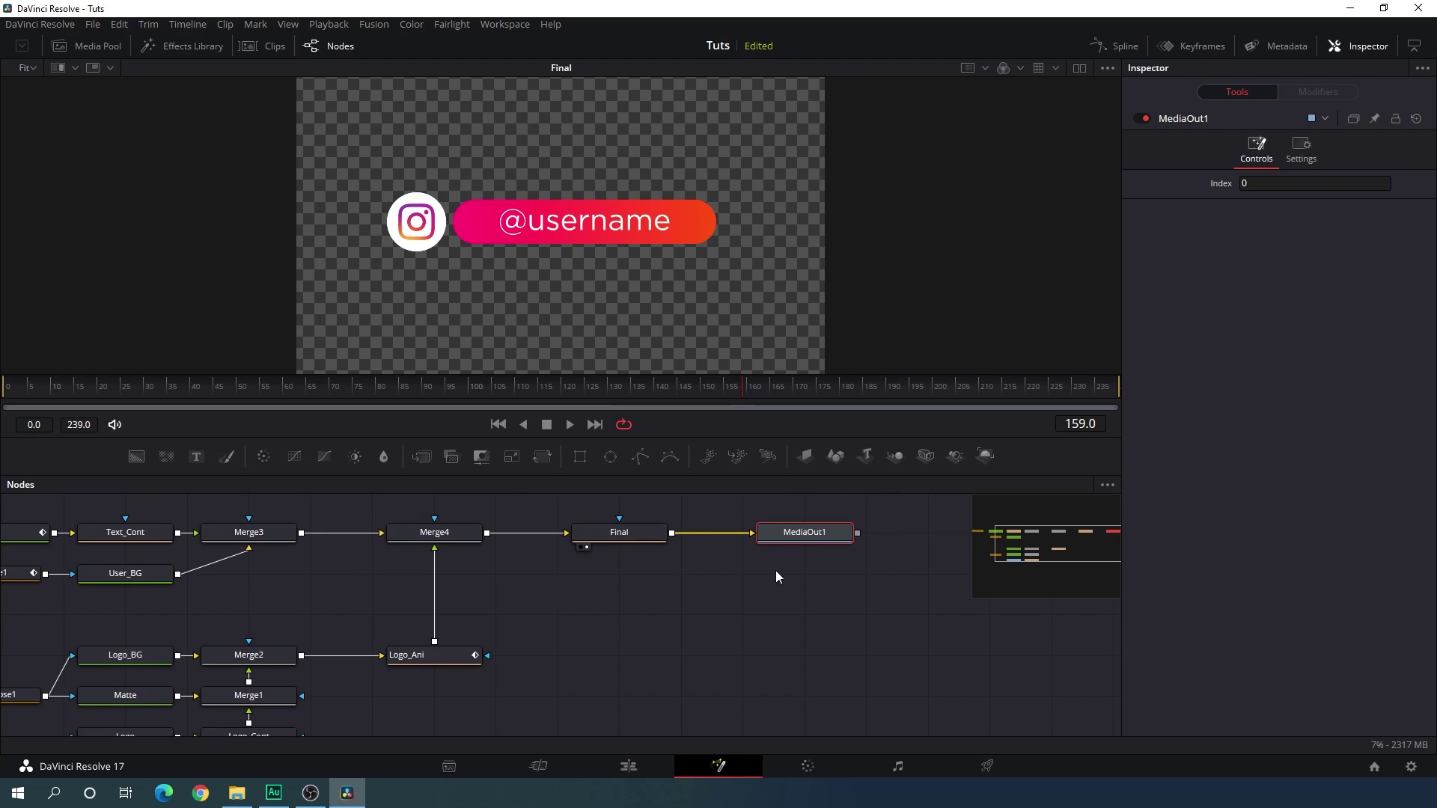
left_click(731, 588)
Scrub through and play the animation from around frame 40 to check the motion
left_click_drag(449, 388, 687, 391)
left_click_drag(504, 389, 190, 389)
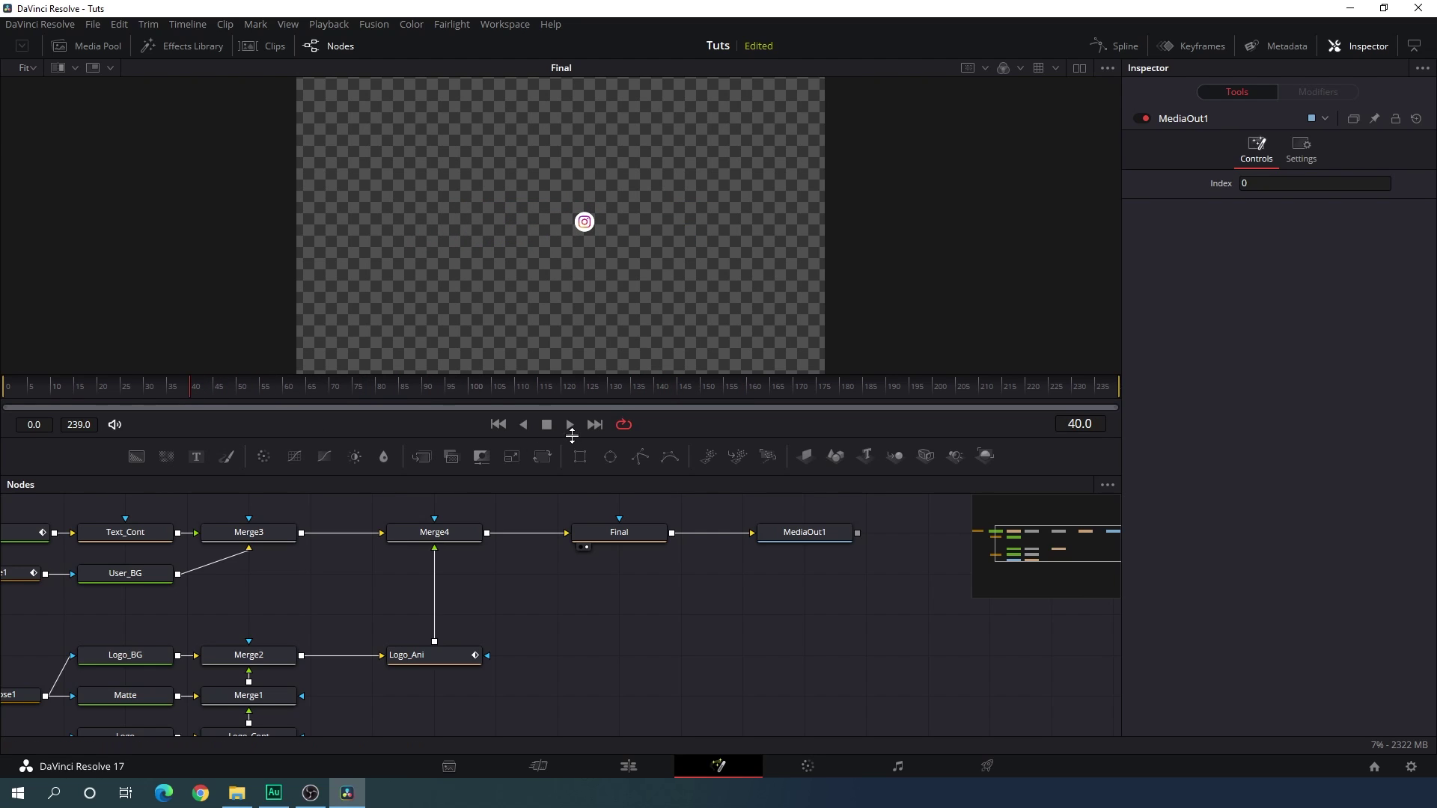
left_click(570, 424)
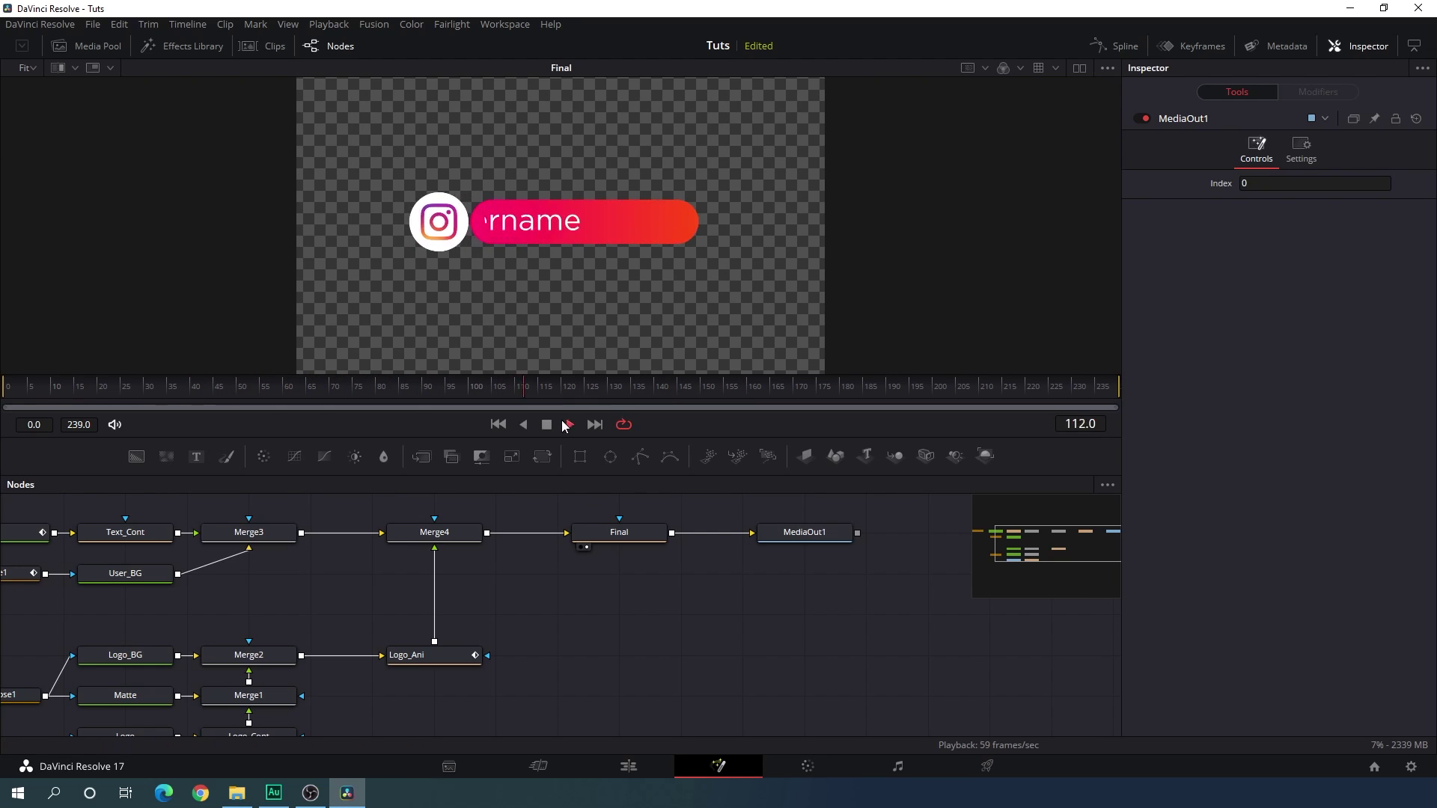
left_click(546, 424)
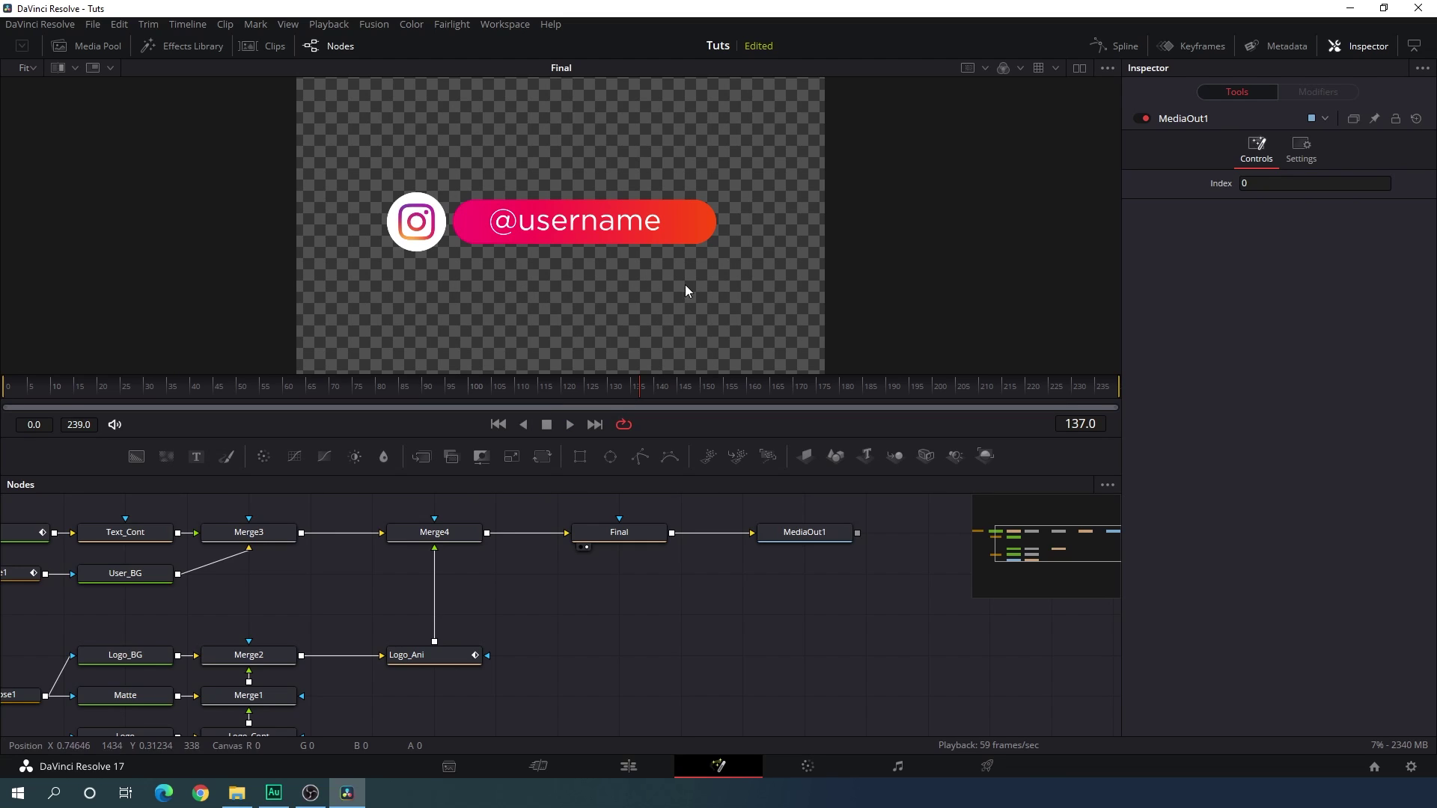
Open the Spline editor, enlarge its area, and frame the logo and username bar close up in the viewer
left_click(1119, 47)
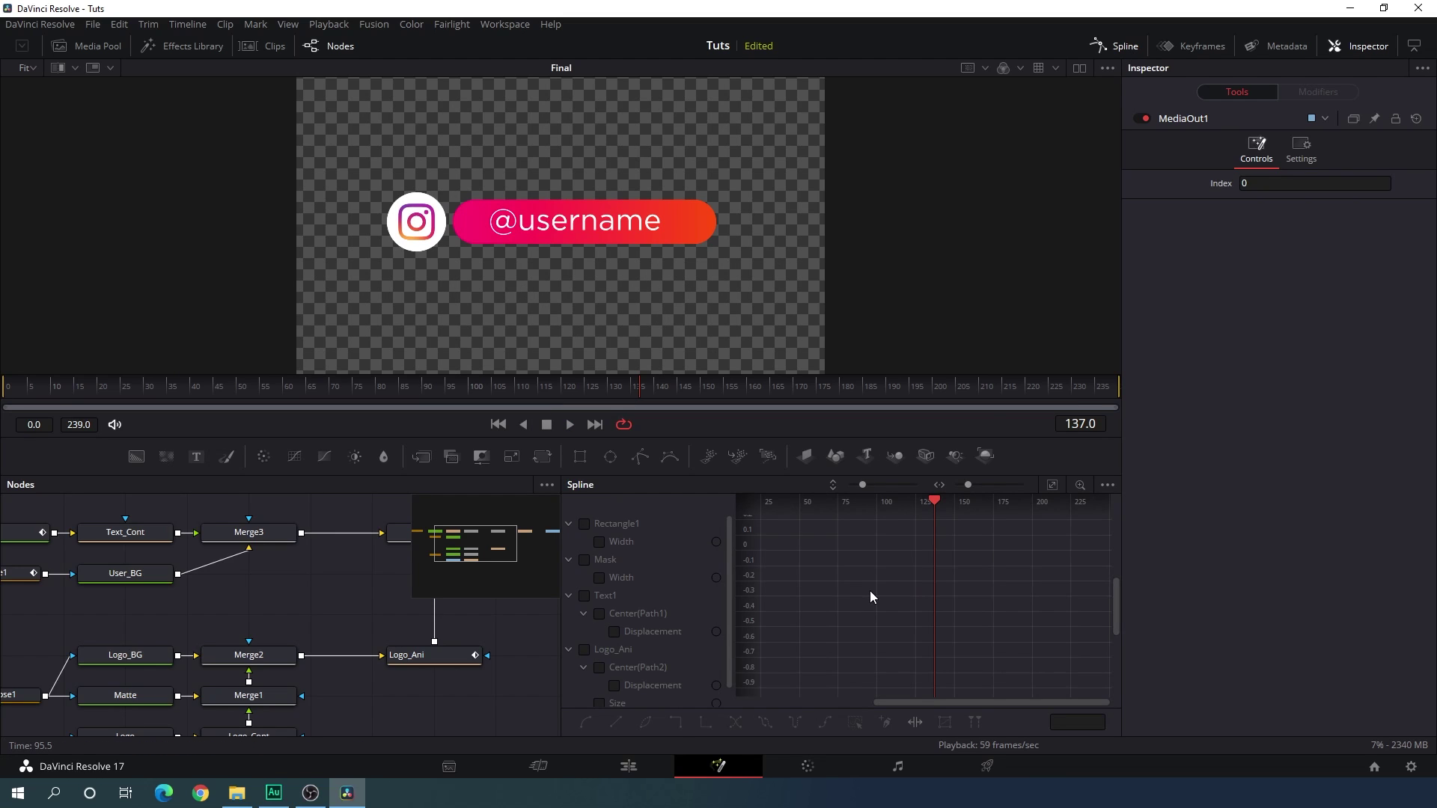
key("F4")
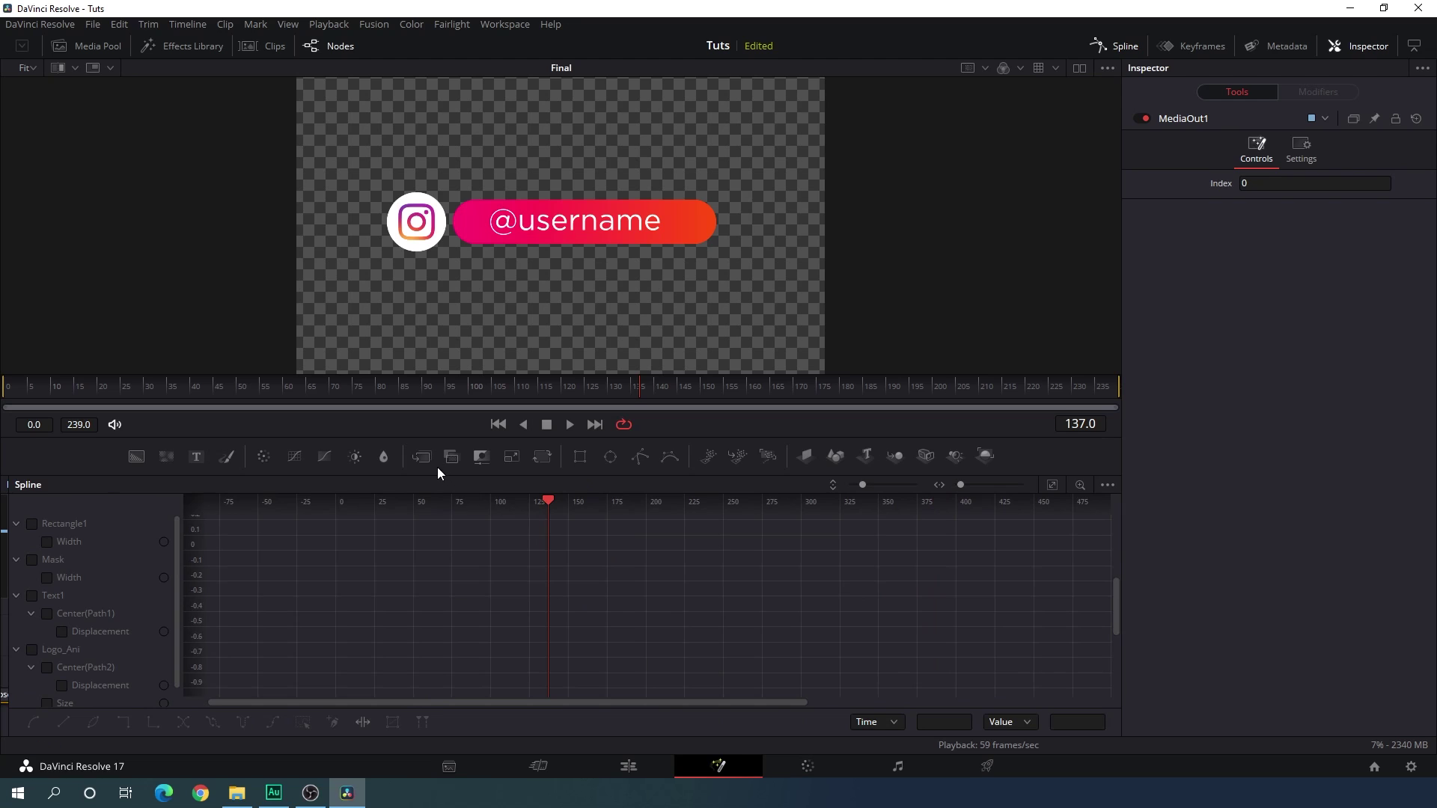
left_click_drag(434, 437, 426, 366)
scroll(503, 236, "up", 5)
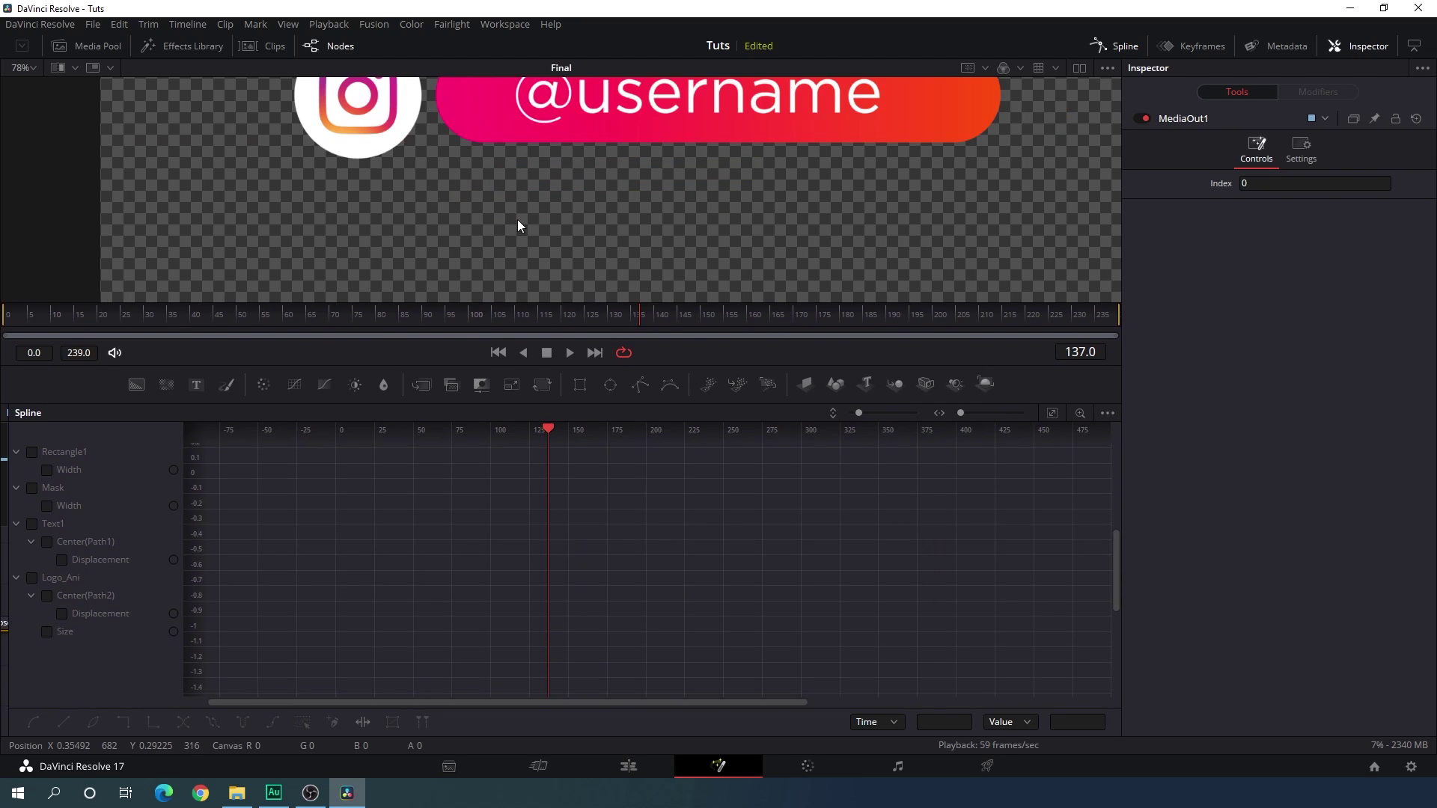
left_click_drag(532, 226, 510, 260)
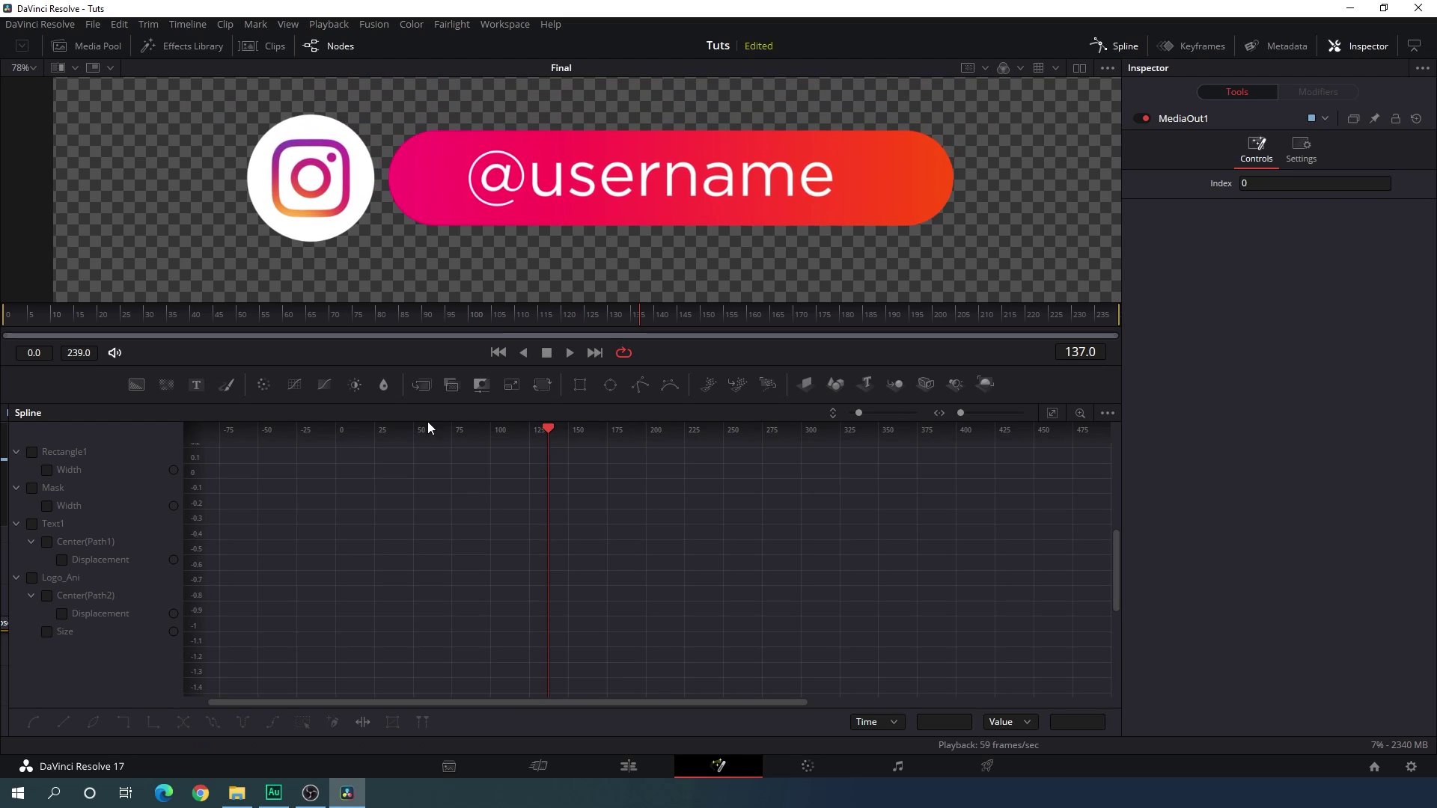
Smooth Rectangle1's Width keyframes in the Spline editor and extend the end keyframe's handle back to about frame 60
left_click(32, 452)
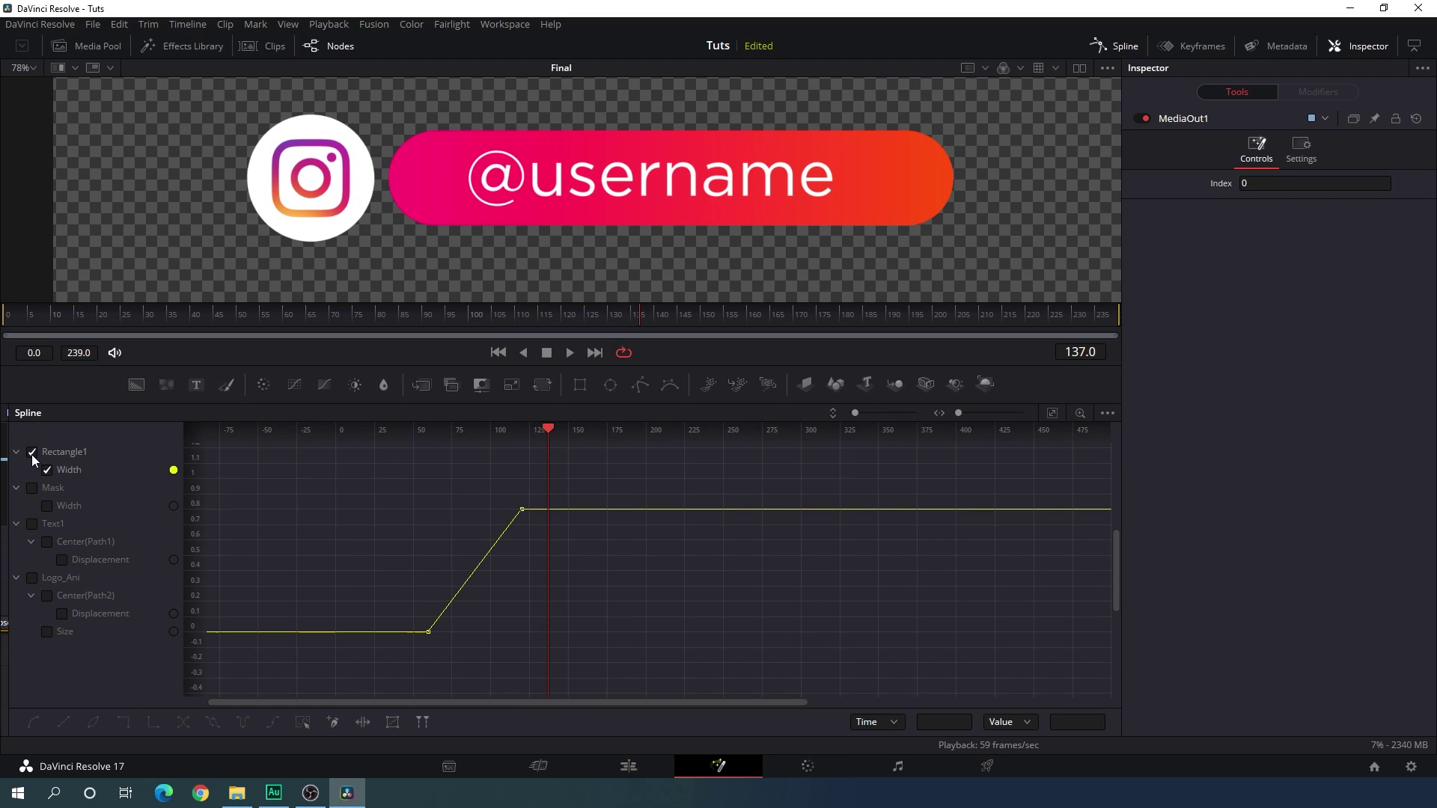
left_click(1052, 413)
left_click_drag(1045, 459, 260, 683)
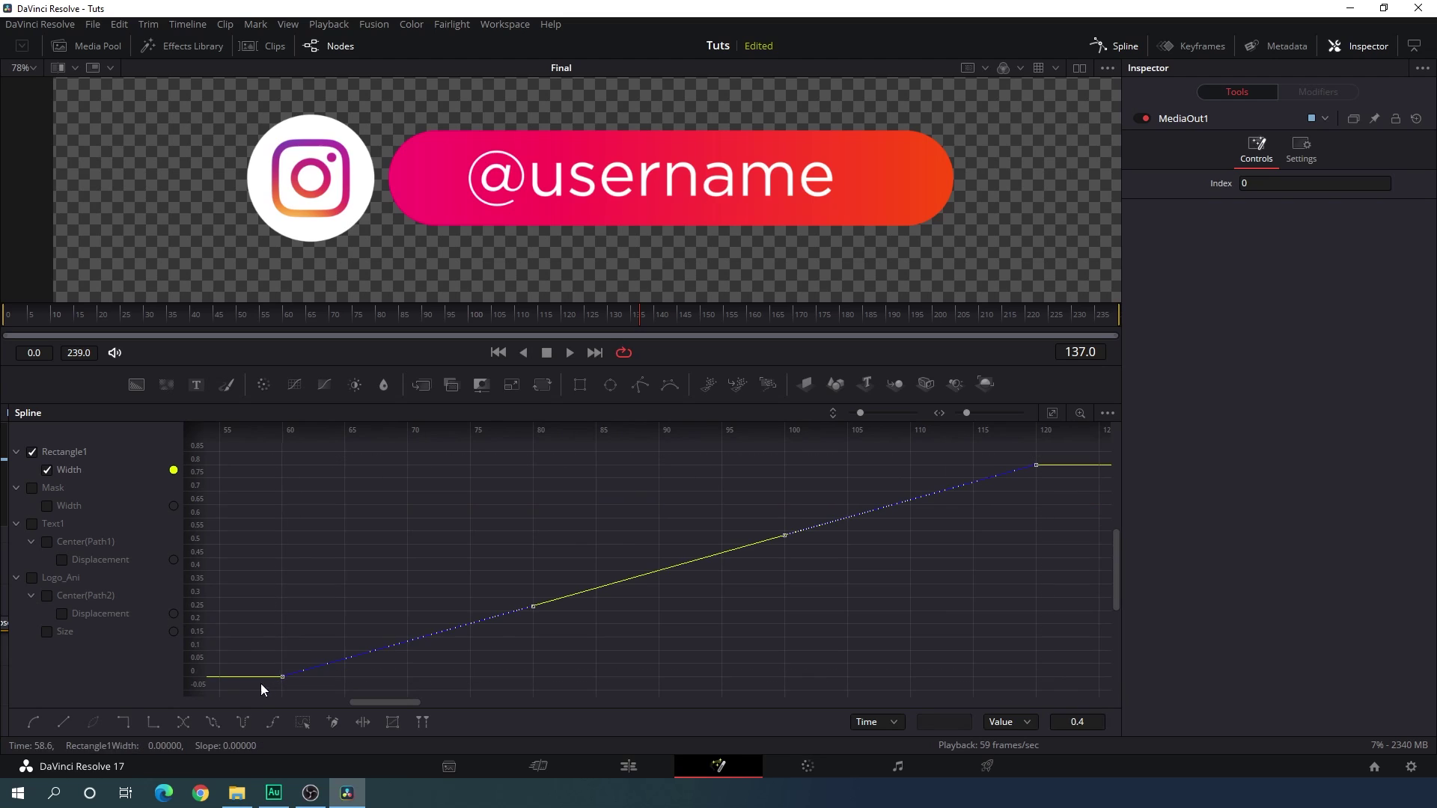
left_click(33, 723)
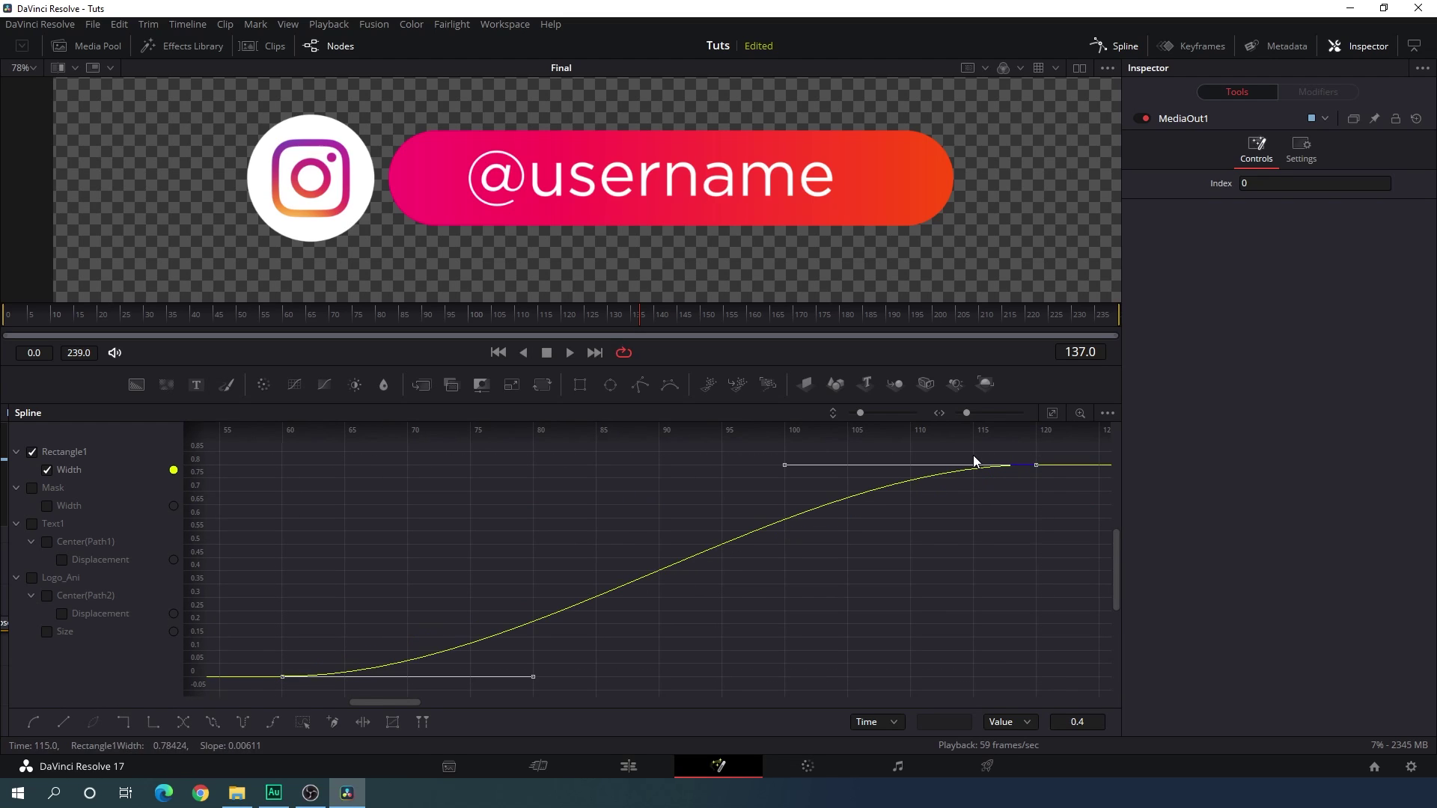
left_click_drag(972, 465, 280, 471)
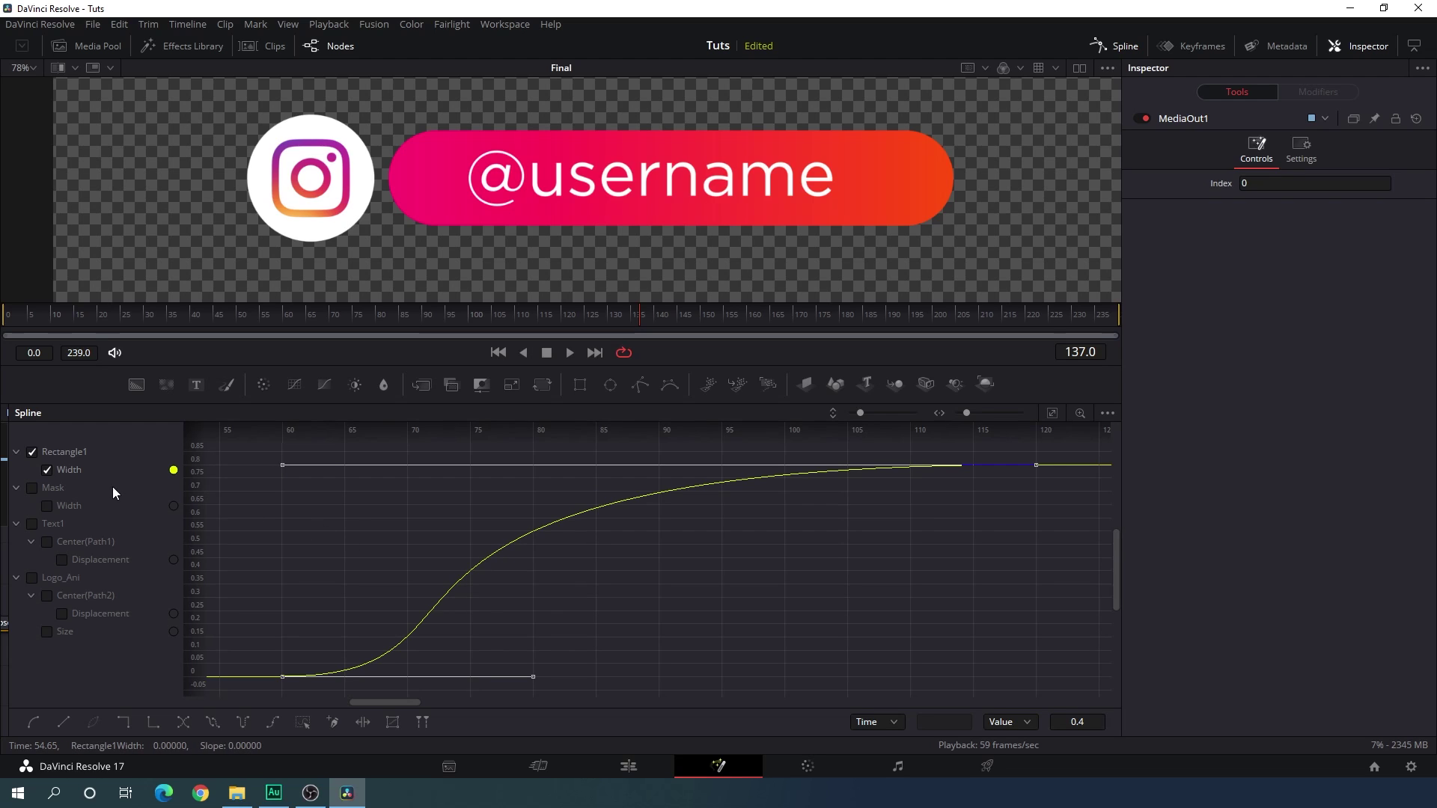
Smooth the keyframes of Mask's Width and Text1's Center displacement, extending each end handle back to the start keyframe's frame
left_click(52, 487)
left_click(35, 723)
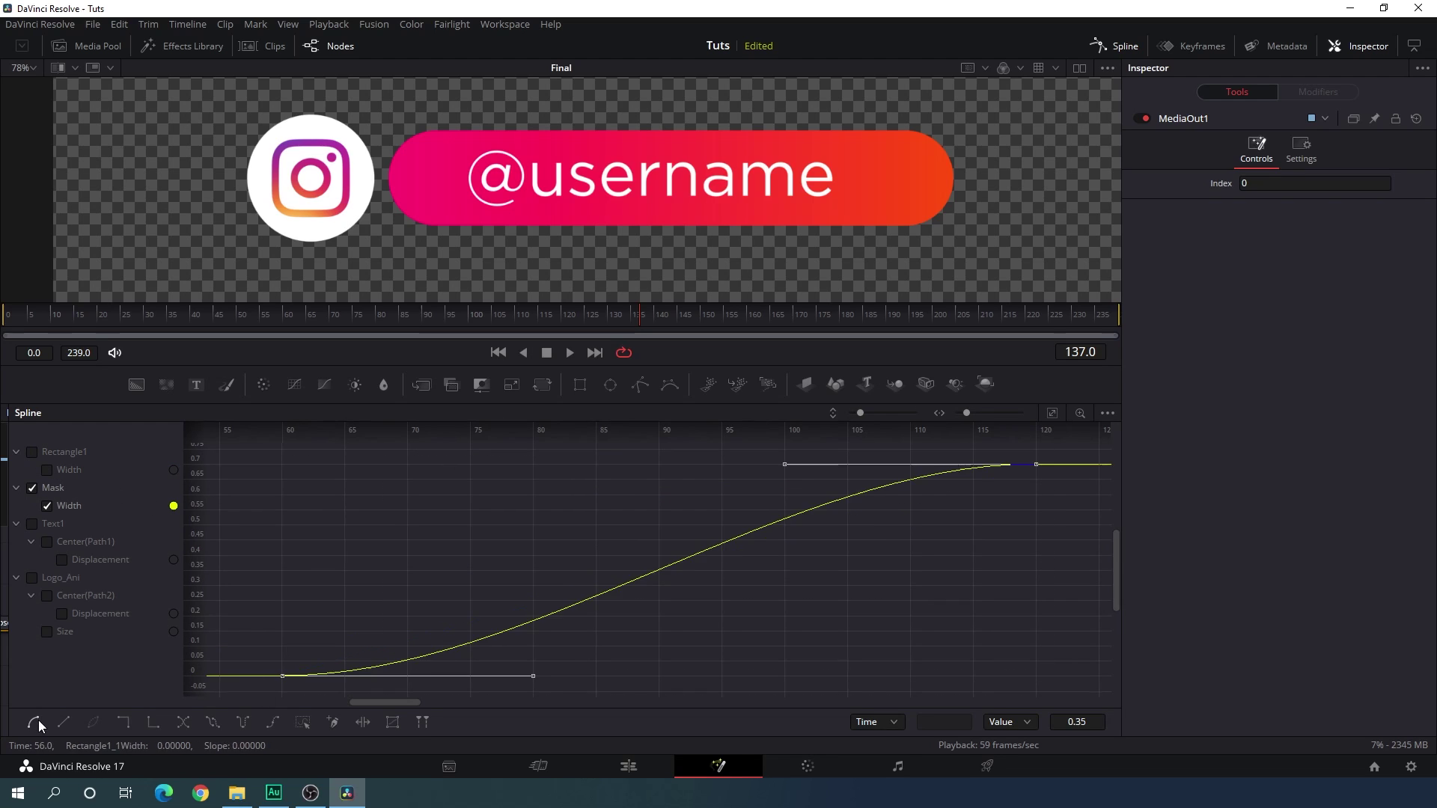
left_click(101, 560)
key("bracketleft")
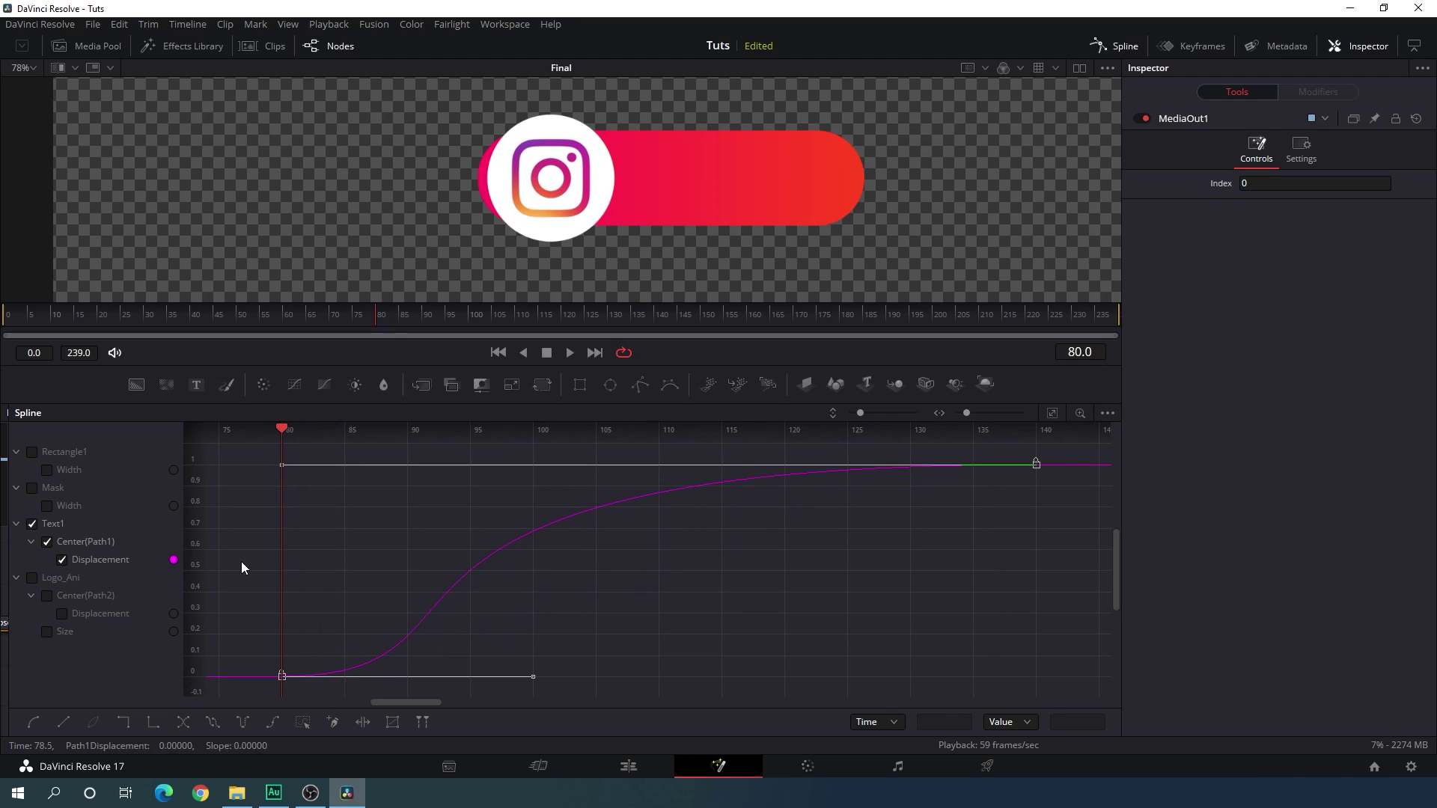
Apply the same long-handled easing to Logo_Ani's Center displacement and Size curves, and close the Spline editor
left_click(66, 631)
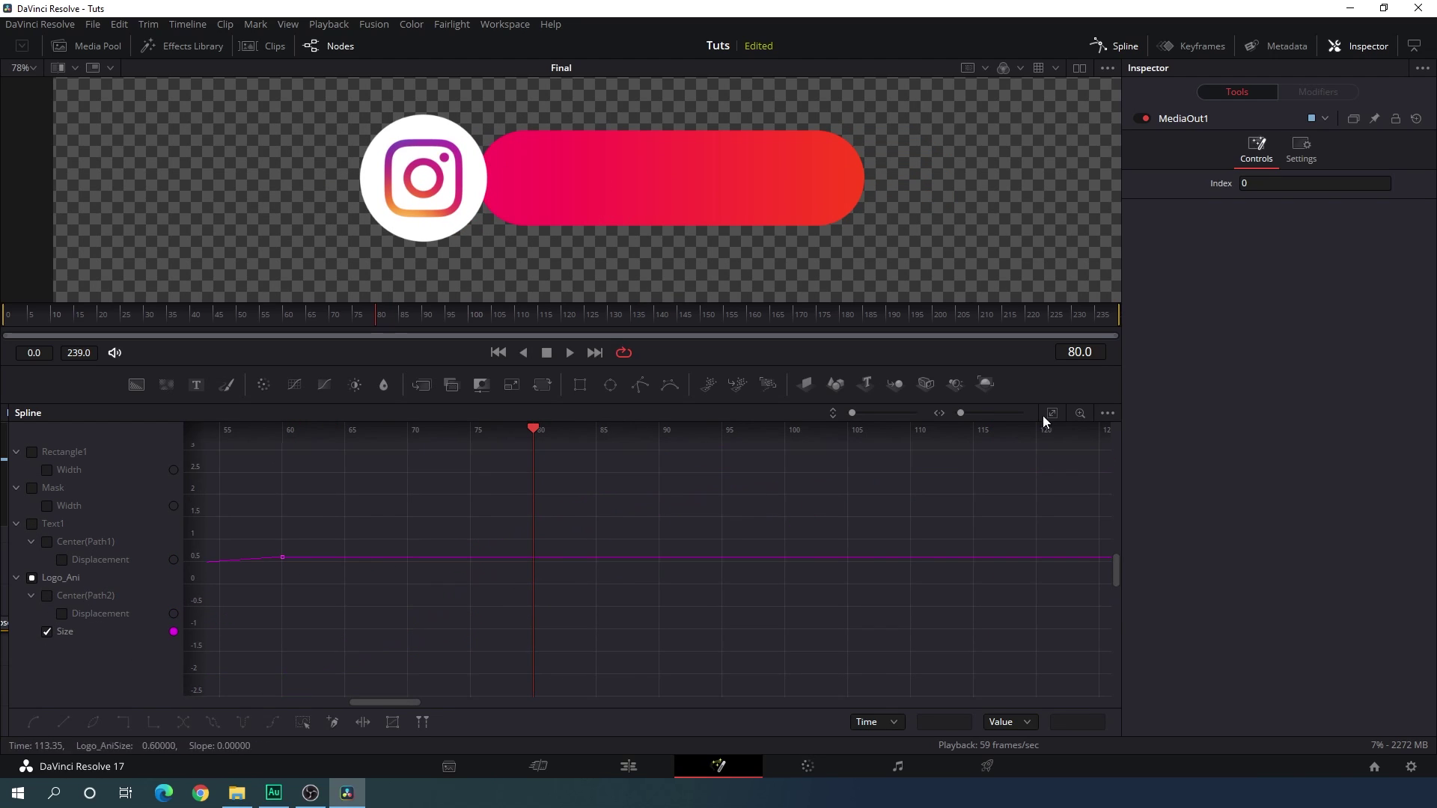
left_click(1051, 413)
key("ctrl+a")
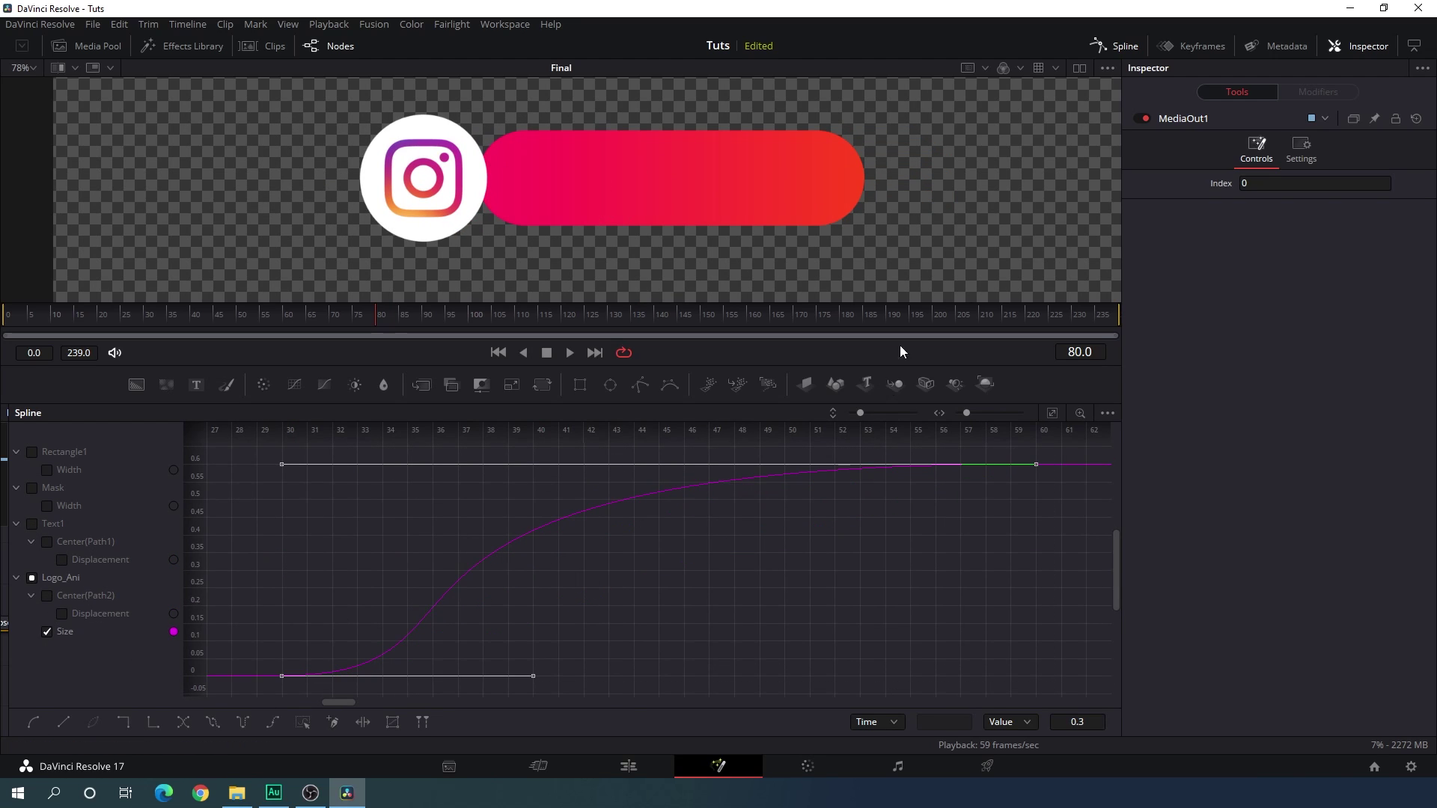
left_click(1119, 48)
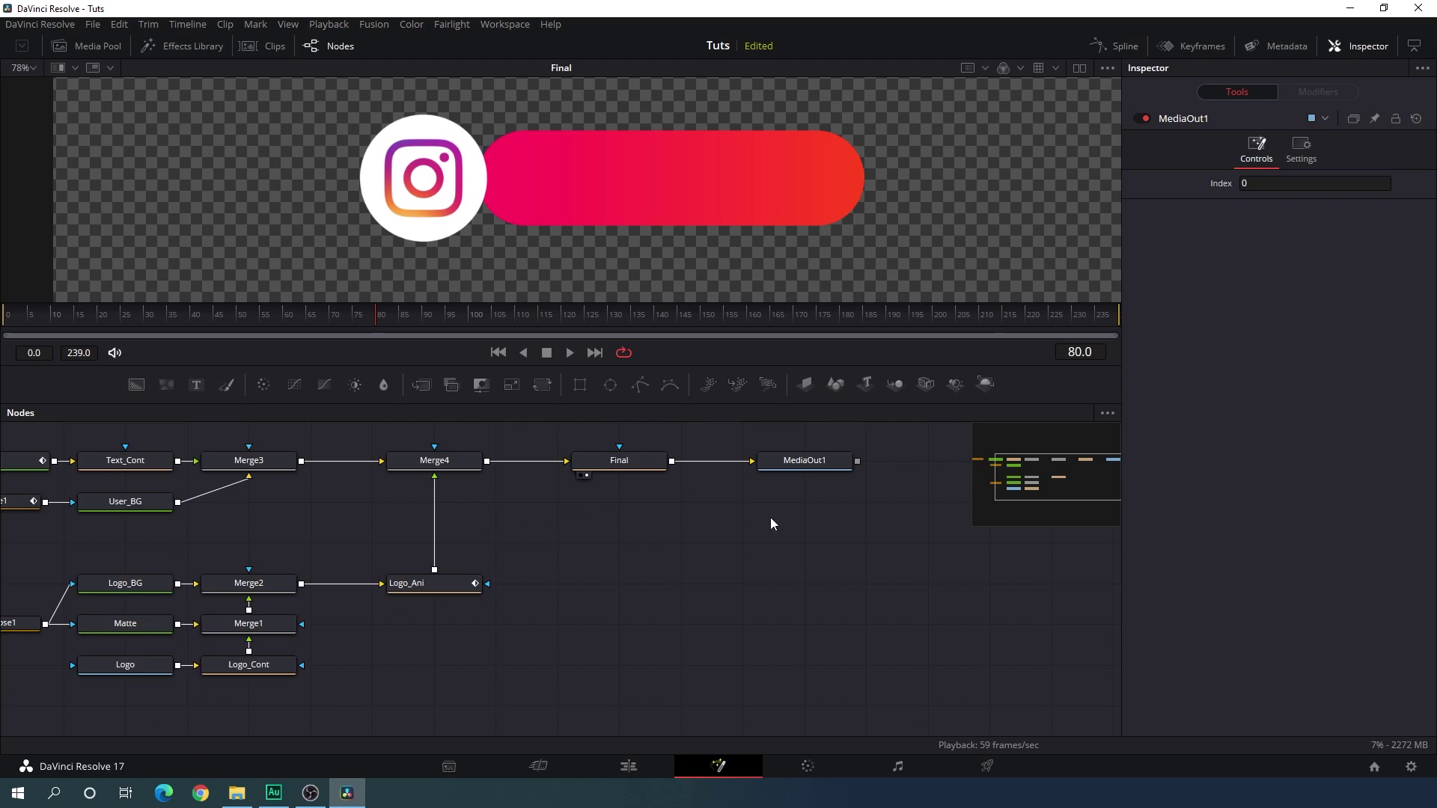
Play the eased animation from frame 0 to review the complete motion
left_click(496, 352)
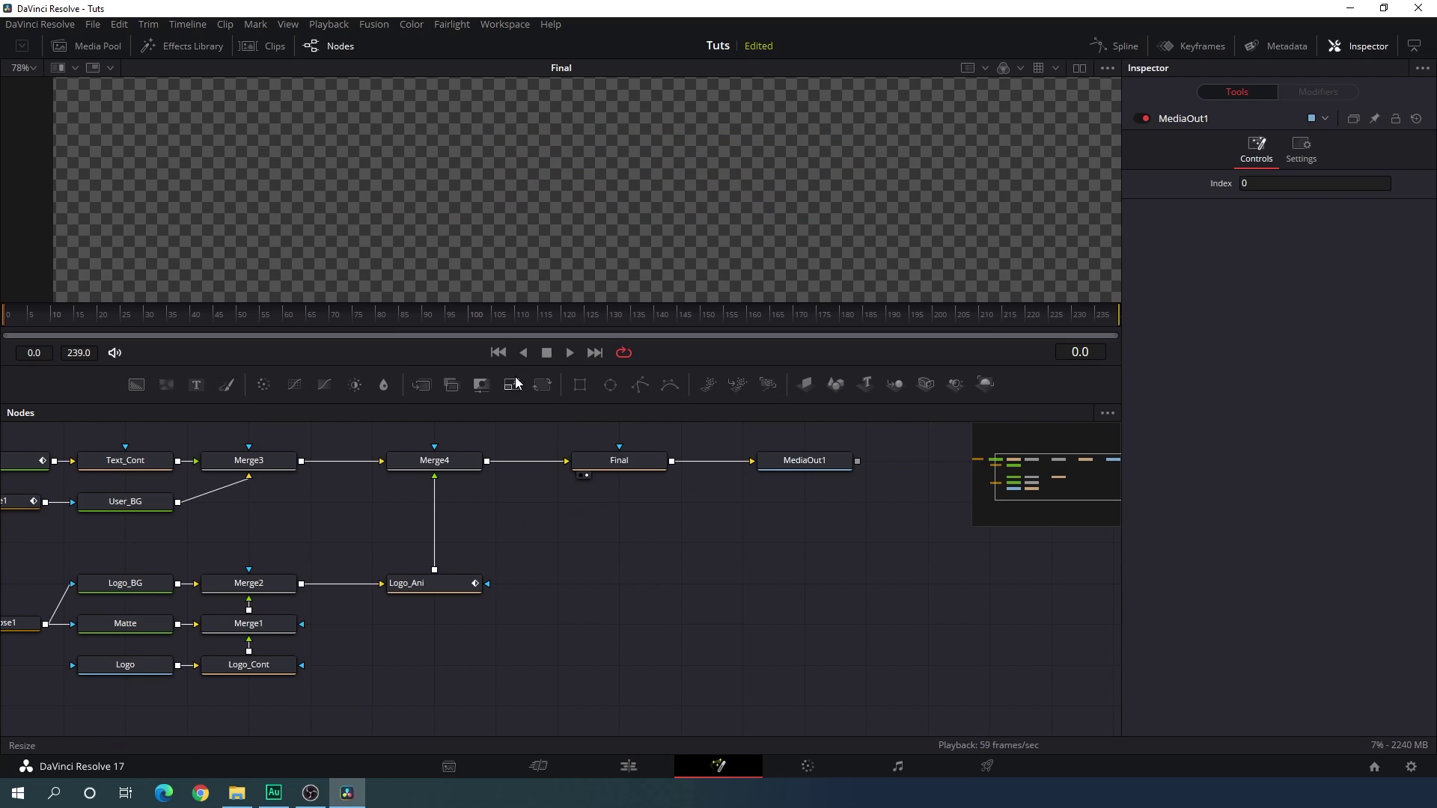
left_click(570, 352)
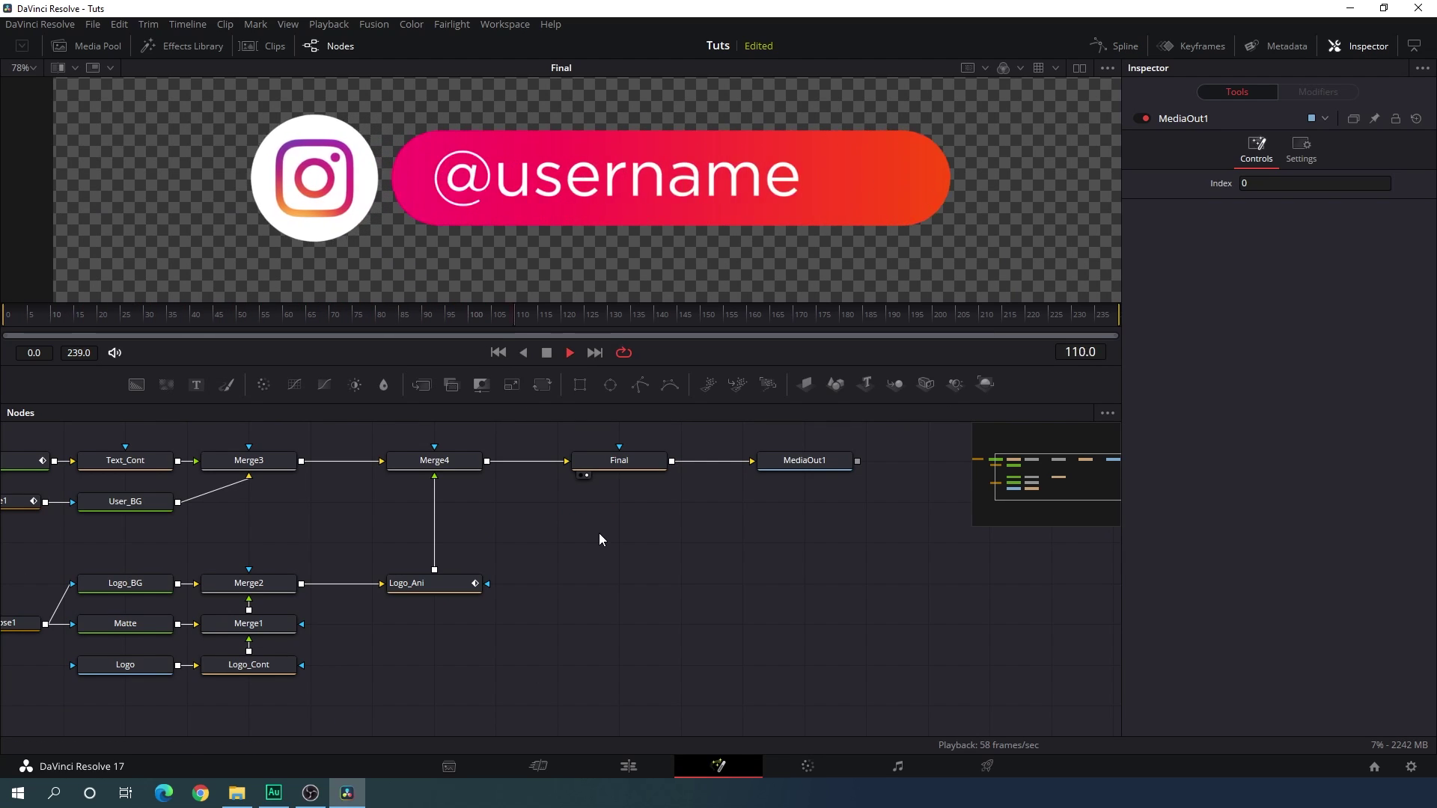
left_click(496, 353)
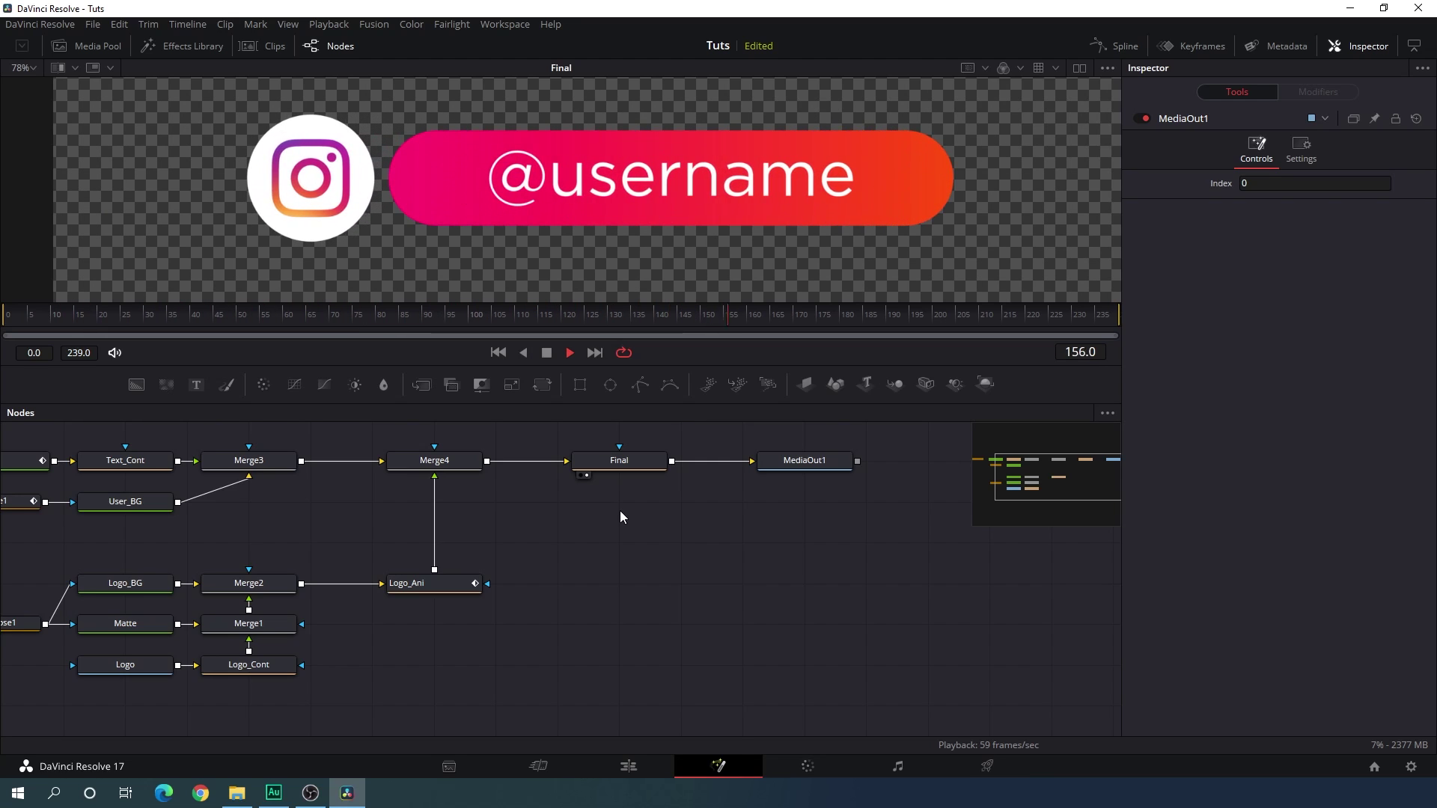
Stop playback and scrub through the Fusion composition on the Edit page timeline to check the animation
key("space")
left_click(631, 768)
left_click_drag(696, 538, 559, 536)
left_click_drag(628, 532, 691, 527)
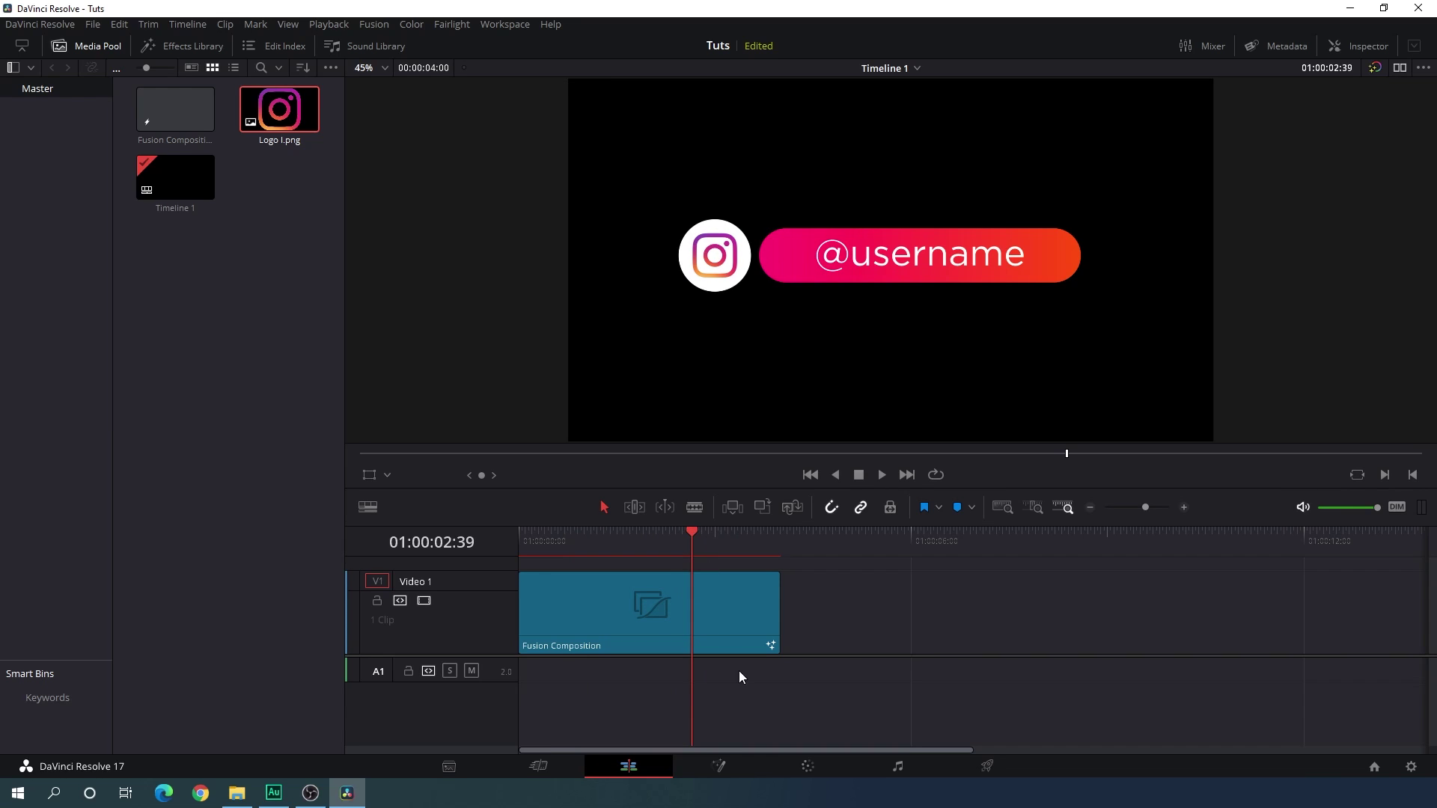
Return to the Fusion composition and import the Facebook logo image Logo F into the media pool
left_click(717, 767)
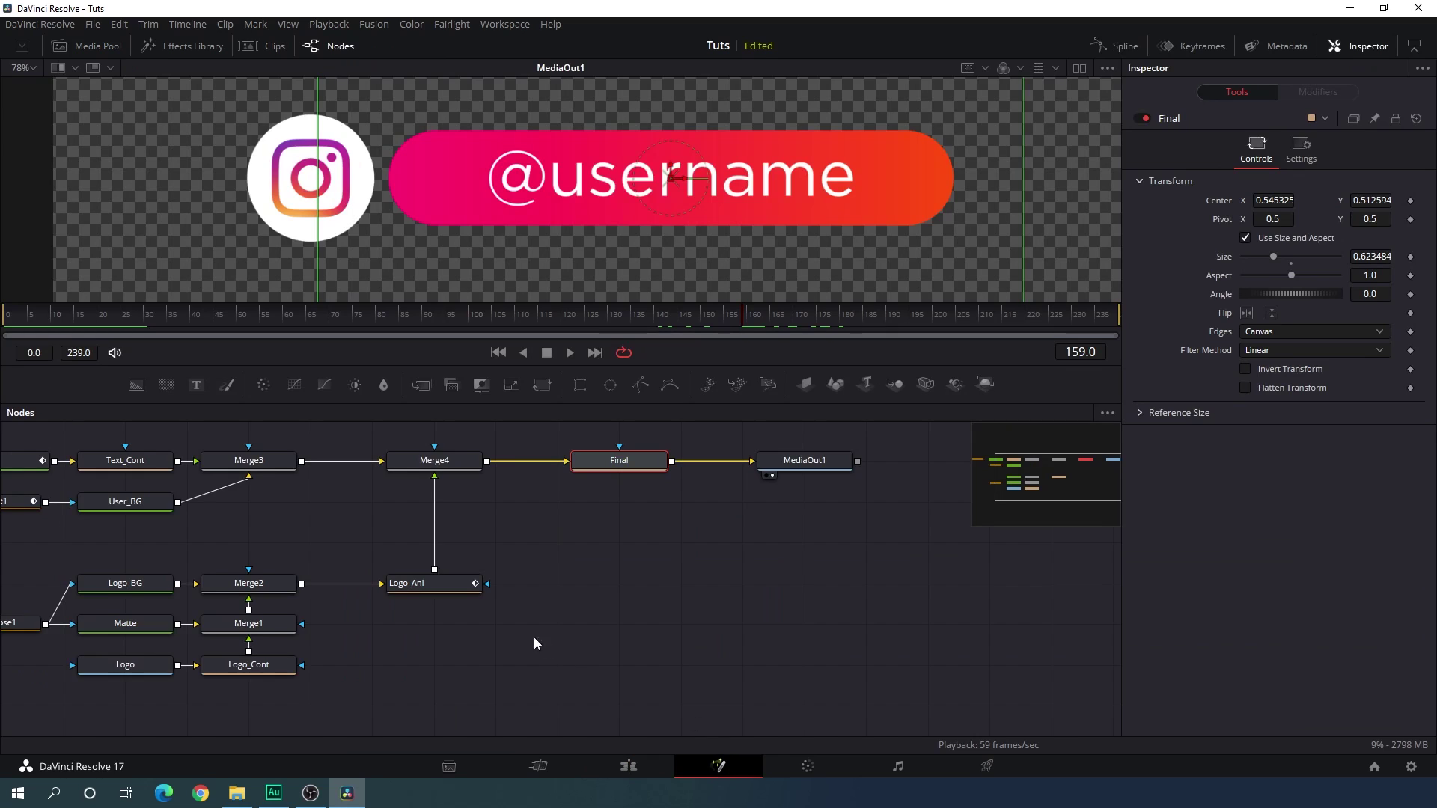
left_click_drag(535, 641, 807, 623)
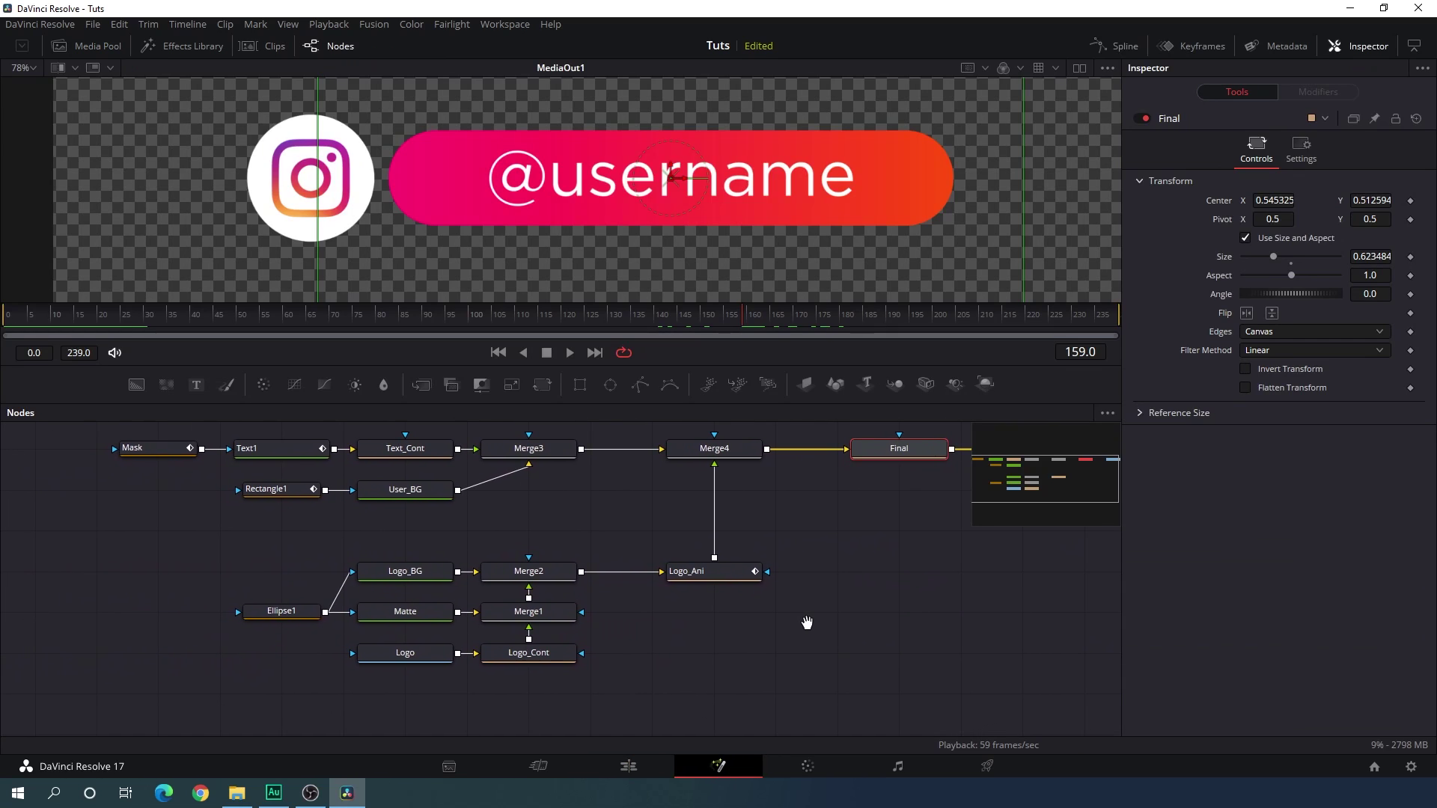
left_click(802, 626)
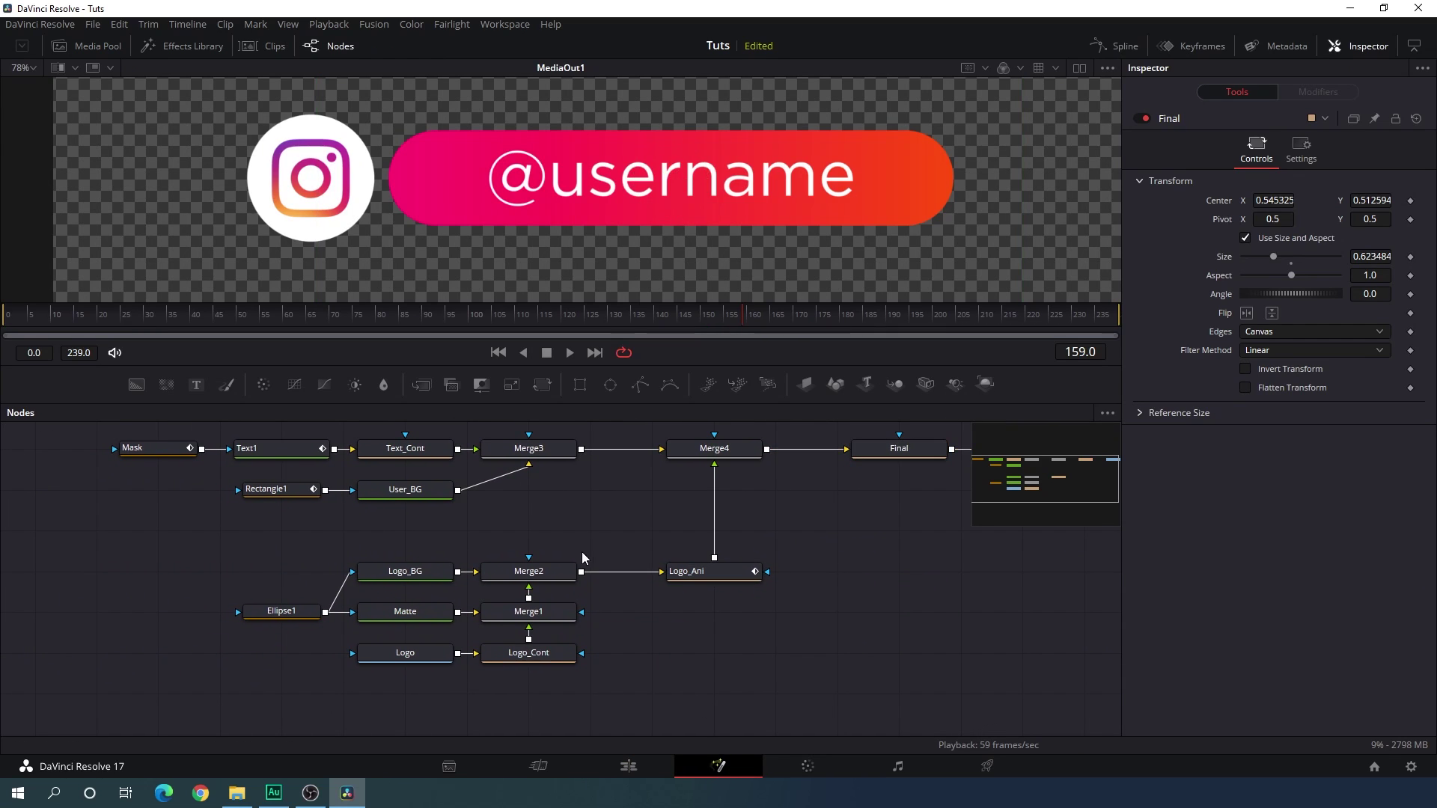
left_click(110, 49)
right_click(233, 202)
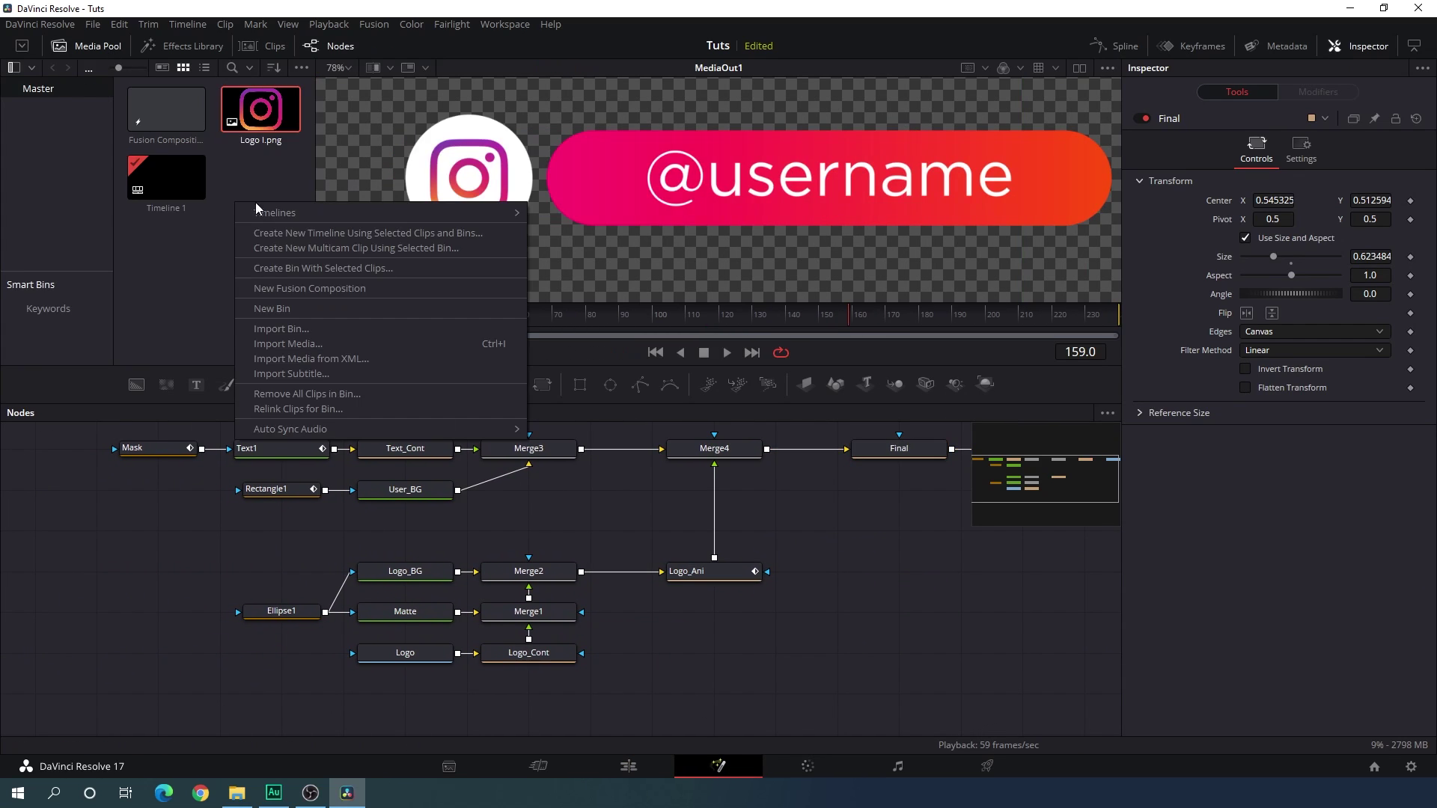
left_click(297, 346)
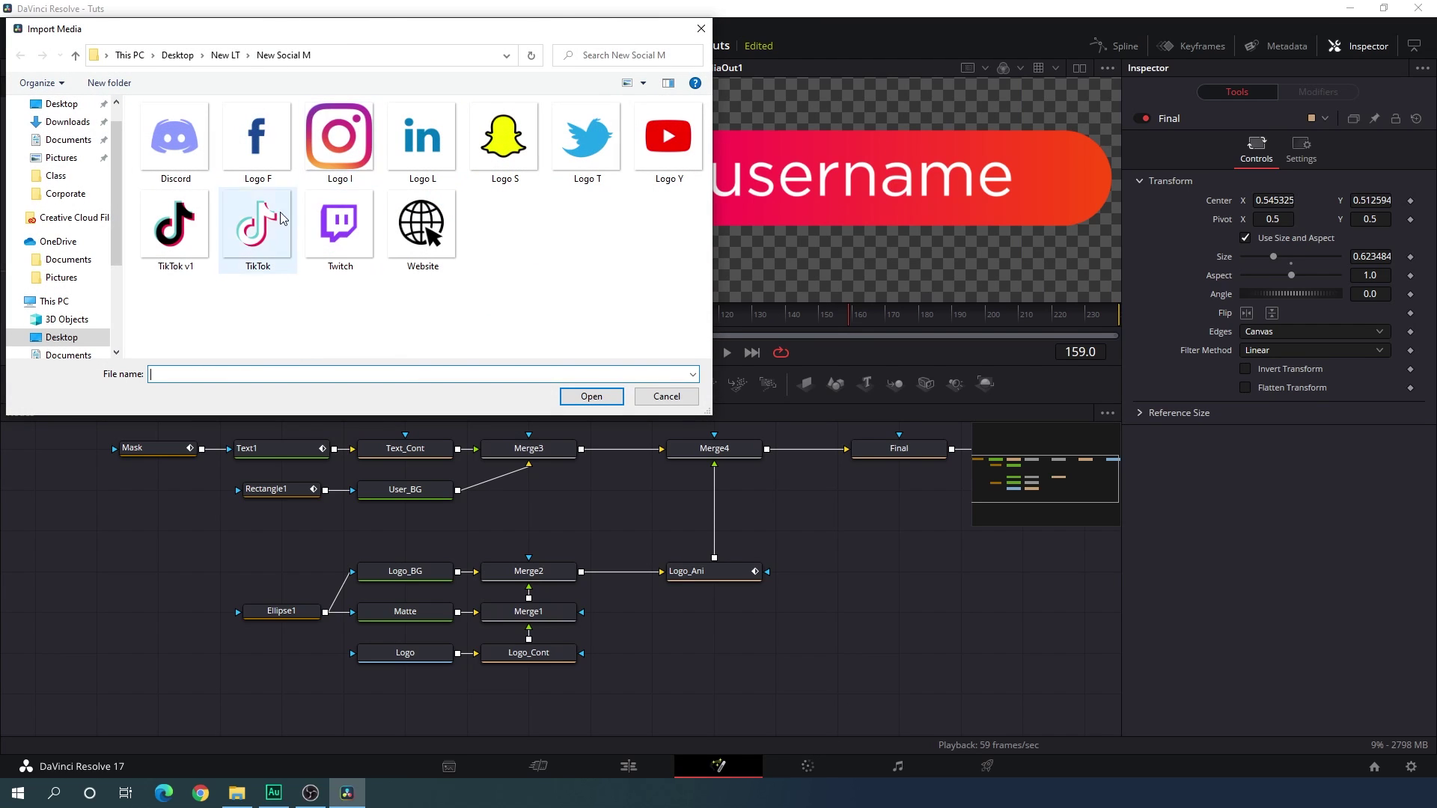
left_click(254, 150)
left_click(591, 395)
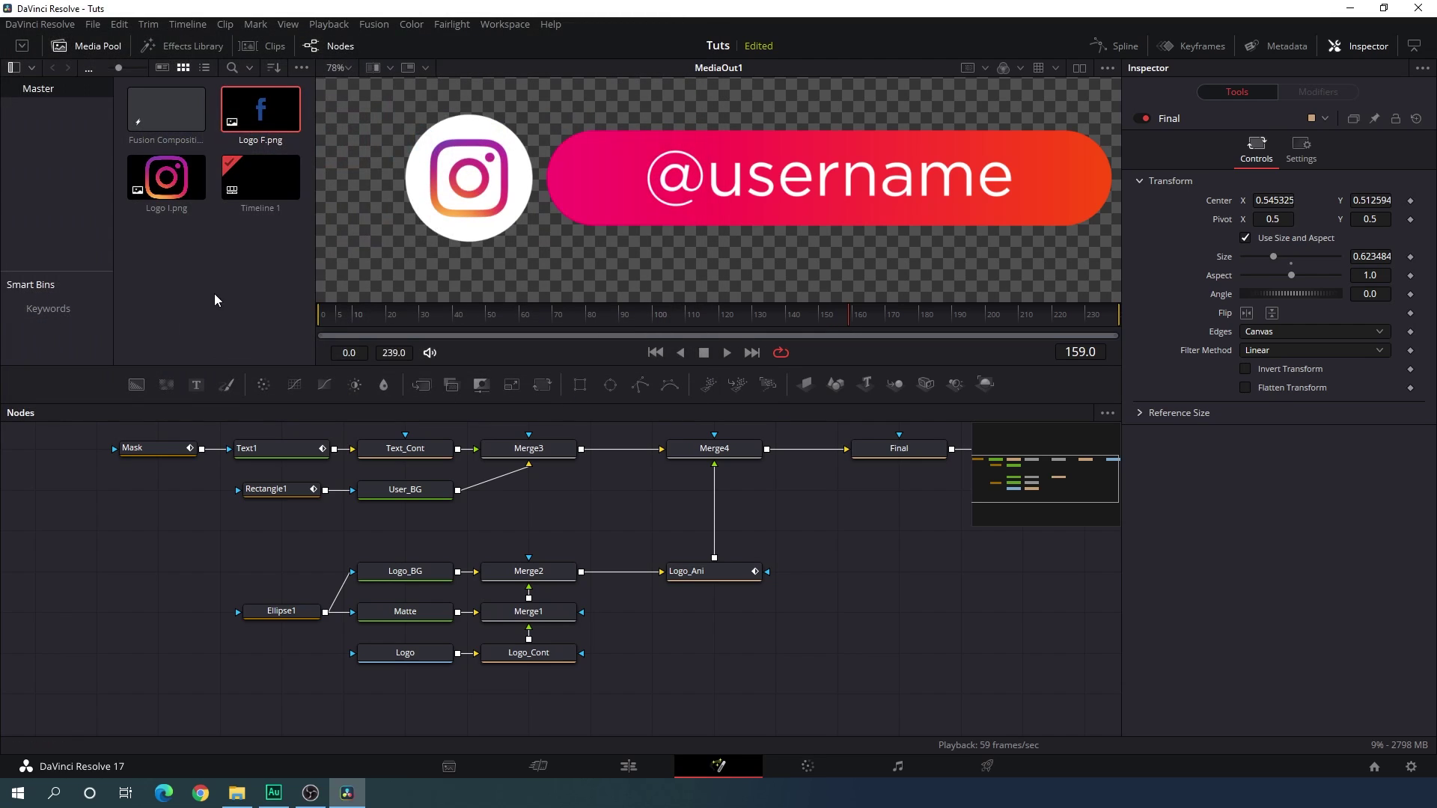
Add Logo F.png to the node graph and connect it to Logo_Cont in place of the detached Logo node
left_click_drag(260, 115, 274, 697)
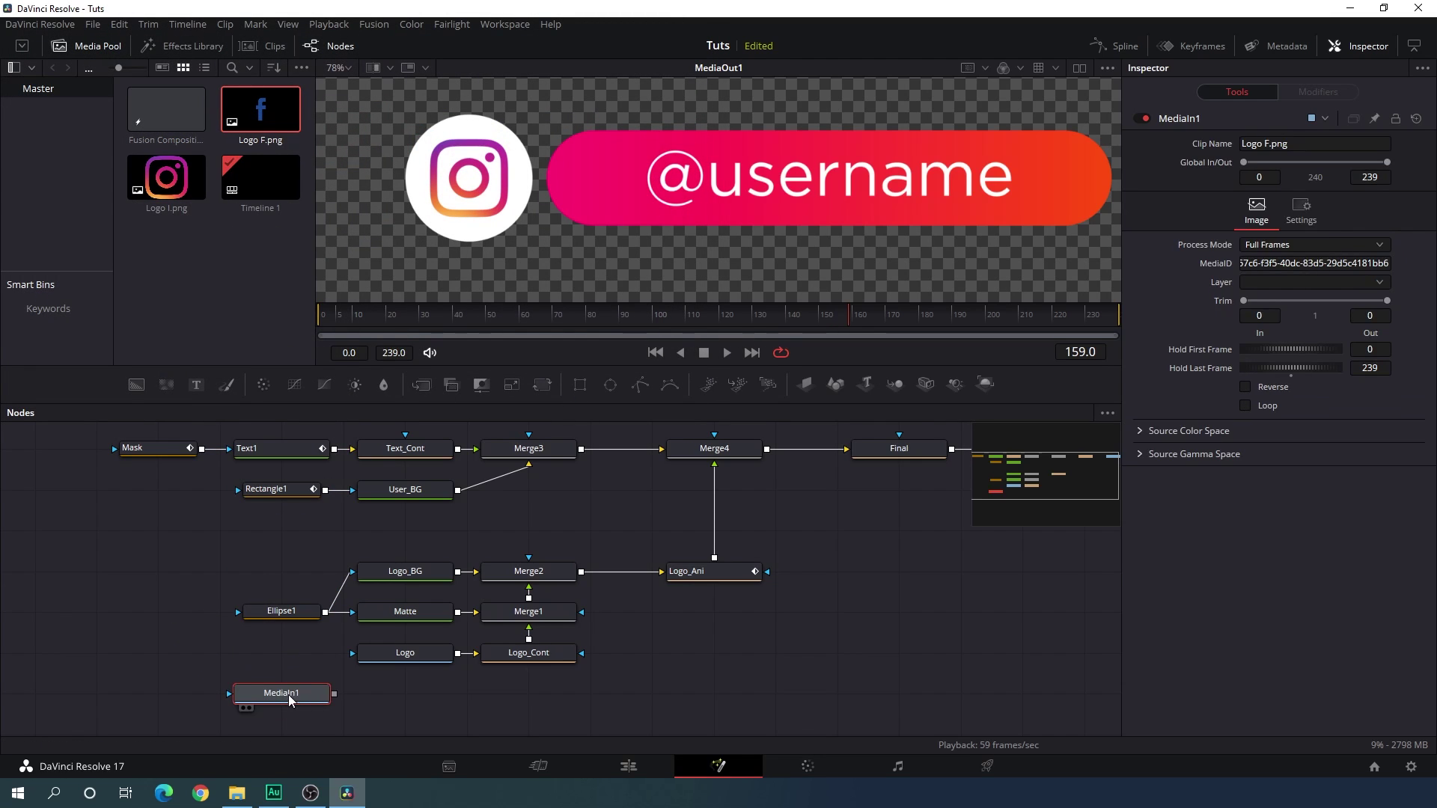
mouse_move(459, 683)
left_mouse_down()
mouse_move(449, 603)
mouse_move(481, 675)
left_mouse_up()
left_click_drag(282, 644, 480, 597)
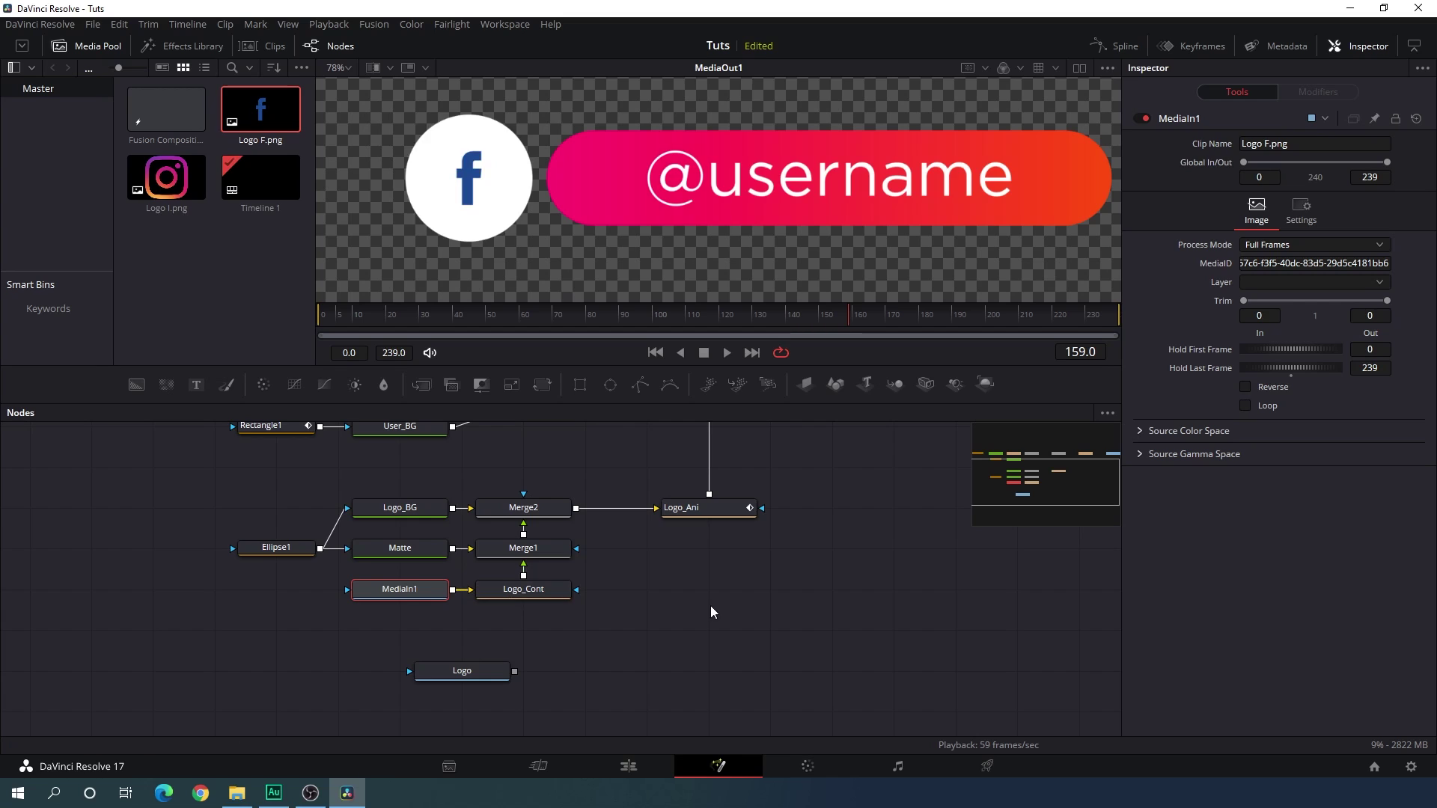
Select the Logo_Cont node to show the Facebook logo's transform controls
left_click(539, 597)
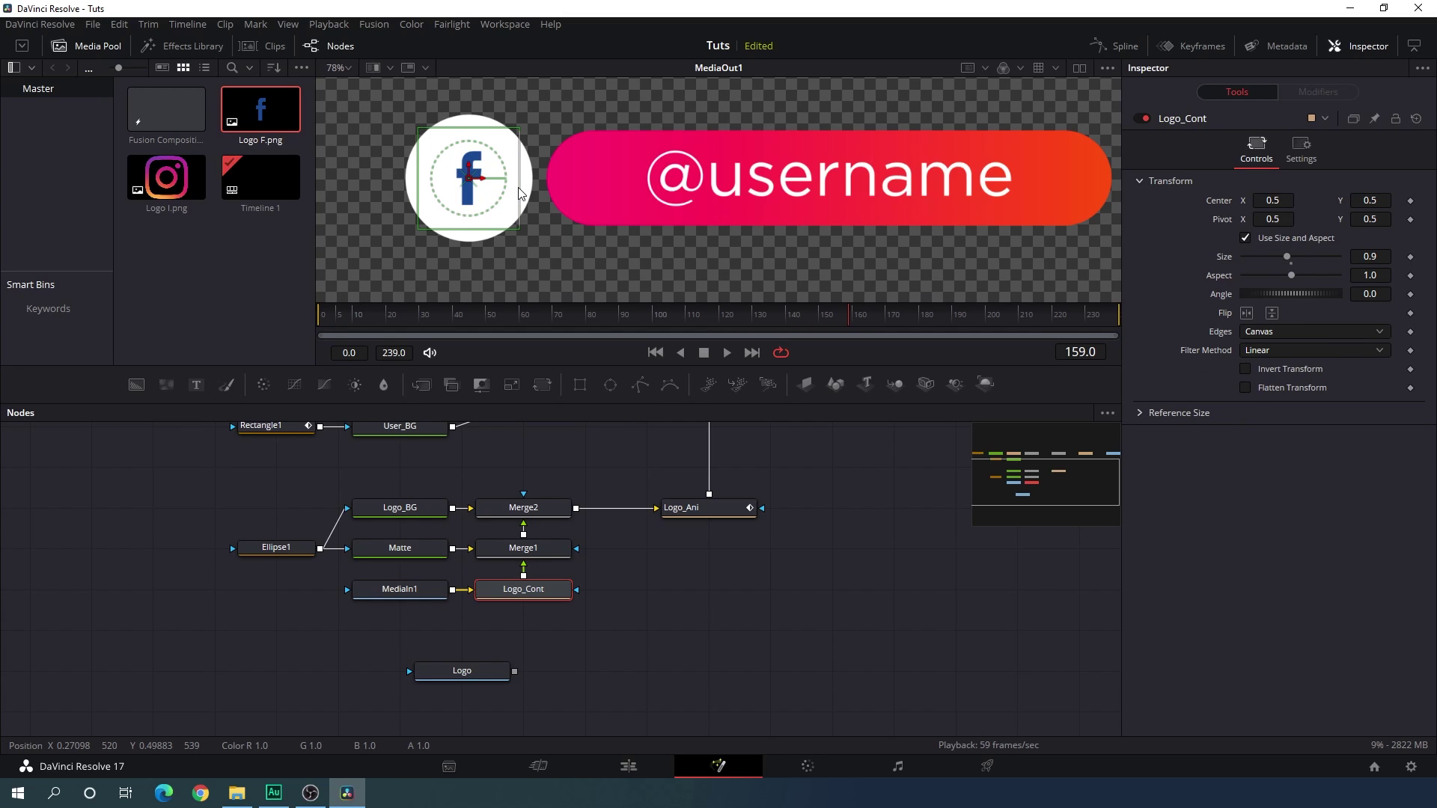